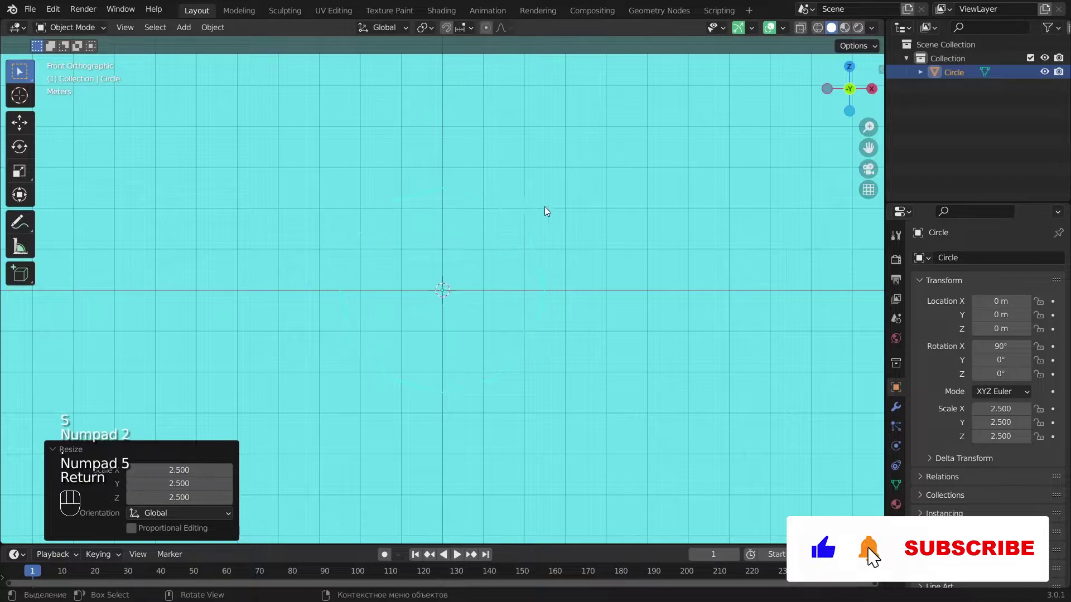
Apply the circle's rotation and scale so they reset to 0° and 1.000.
key("ctrl+a")
left_click(603, 232)
key("ctrl+a")
left_click(585, 245)
key("ctrl+a")
left_click(571, 254)
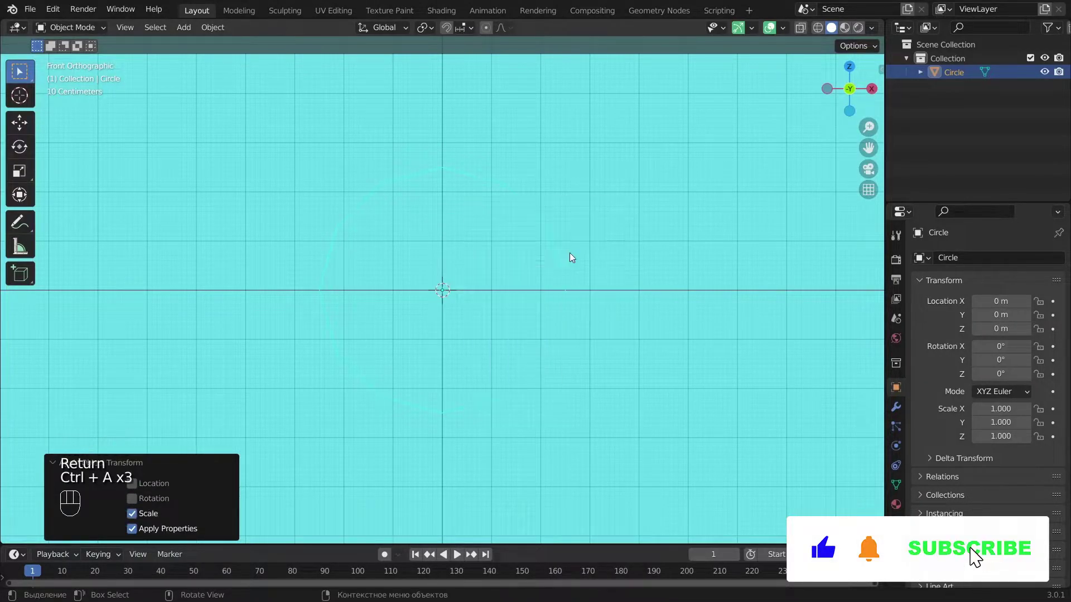
Extrude the circle outline along the Y axis into a narrow rim with an edge loop around it.
key("KP_3")
key("Tab")
middle_click_drag(534, 171, 540, 251, "alt+shift")
scroll(517, 195, "up", 5)
scroll(517, 195, "up", 2)
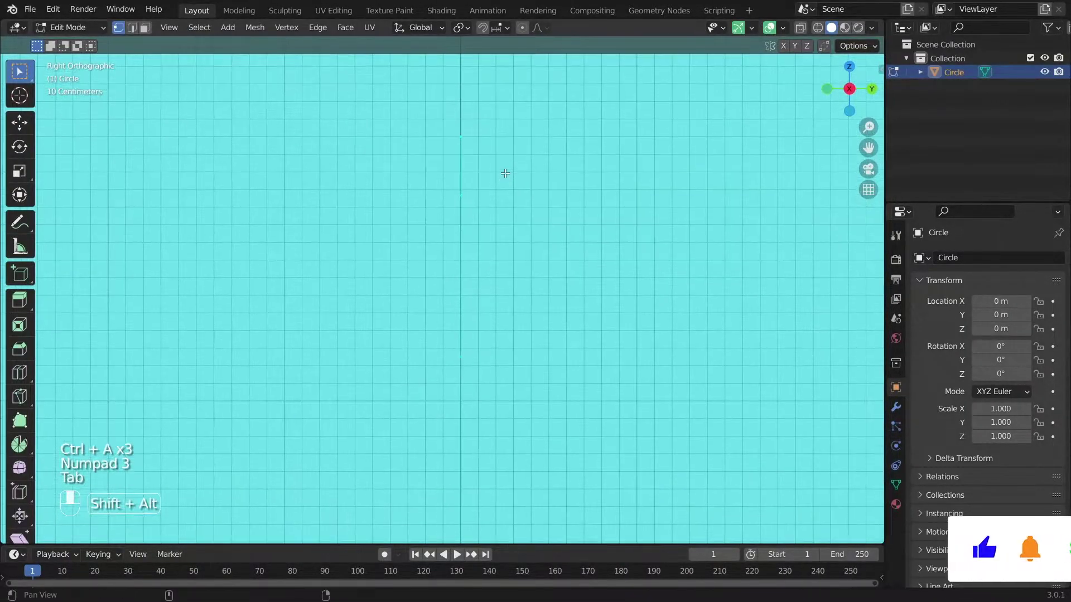
left_click(521, 177)
key("ctrl+i")
left_click(498, 181, "ctrl")
key("a")
key("Tab")
Fill both open ends of the rim with faces to close it into a disc.
scroll(485, 224, "down", 4)
left_click_drag(469, 251, 550, 267, "alt")
scroll(556, 231, "up", 4)
key("Tab")
key("f")
middle_click_drag(583, 241, 455, 268)
scroll(595, 327, "down", 4)
left_click(438, 259, "alt")
key("f")
Inset the first end face repeatedly, starting about 0.042 m thick, and merge the innermost ring at its center.
scroll(580, 305, "up", 2)
key("i")
left_click(705, 272)
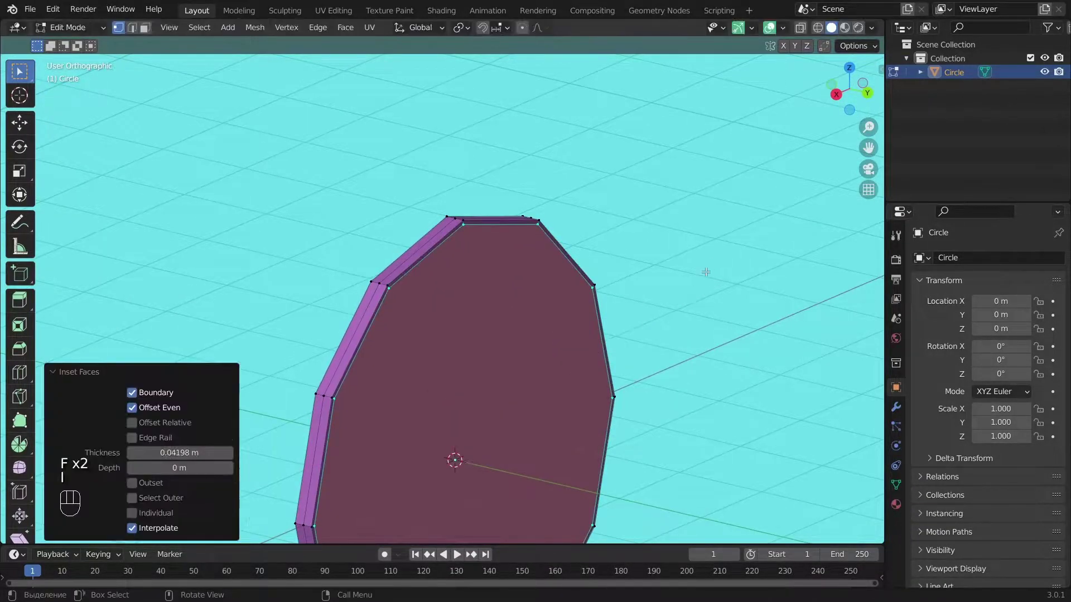
key("i")
left_click(626, 311)
key("i")
left_click(591, 336)
key("m")
left_click(591, 336)
Inset the disc's opposite end face repeatedly and merge the innermost ring at its center.
key("a")
middle_click_drag(592, 337, 505, 317)
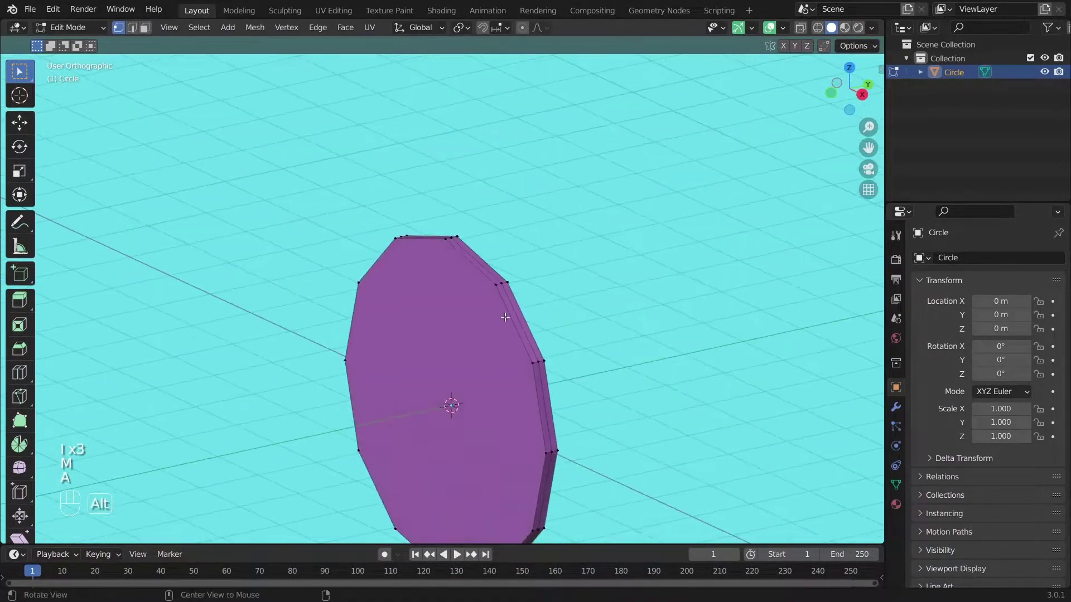
scroll(539, 273, "up", 2)
left_click(679, 283)
key("i")
left_click(632, 319)
key("i")
left_click(597, 351)
key("m")
left_click(598, 351)
Add a Subdivision Surface modifier to the disc with viewport and render levels set to 3.
key("Tab")
left_click_drag(542, 394, 529, 365, "alt")
scroll(530, 365, "up", 3)
key("KP_1")
left_click_drag(568, 329, 508, 194, "alt+shift")
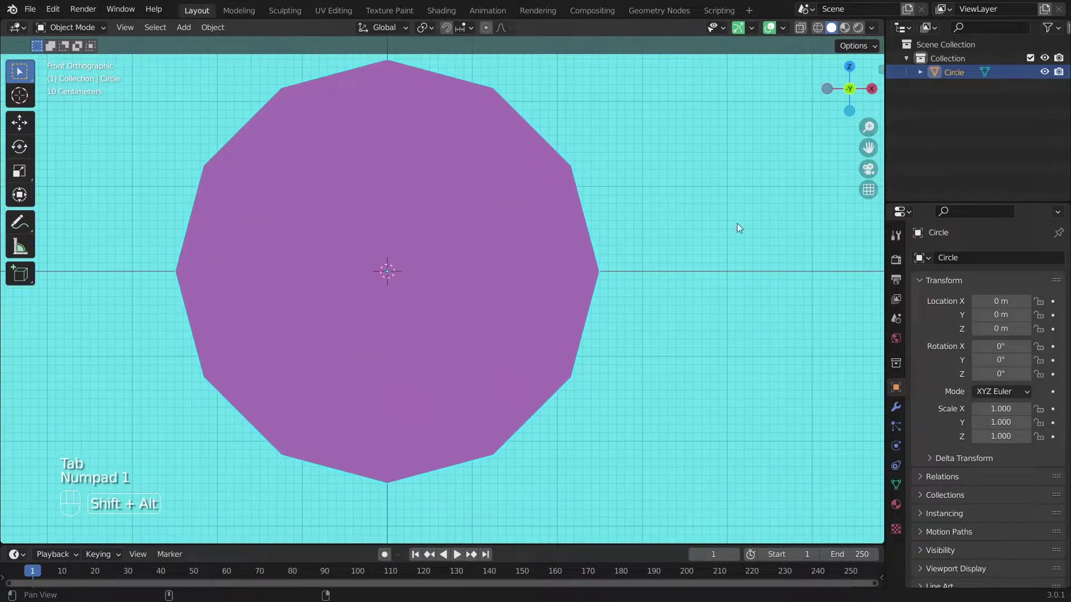
left_click(893, 409)
left_click(949, 257)
left_click(824, 509)
left_click(1042, 318)
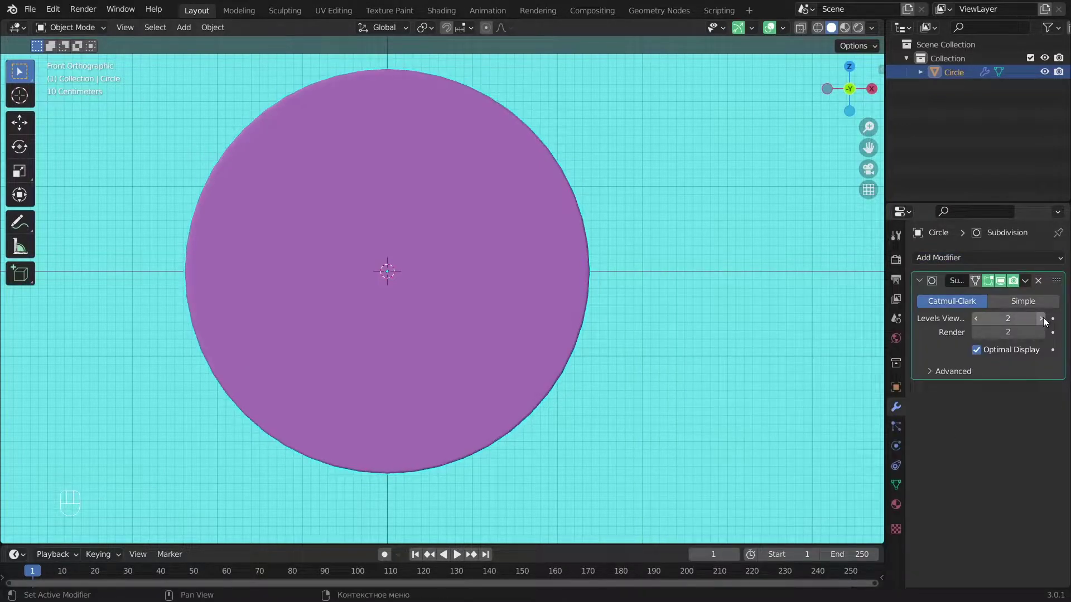
left_click(1042, 318)
left_click(1043, 332)
Apply smooth shading to the disc and deselect it.
left_click(441, 273)
left_click_drag(510, 316, 384, 333, "alt")
right_click(442, 273)
left_click(442, 272)
key("a")
Examine the disc's smoothed rim and its edge loops up close in edit mode.
key("Tab")
scroll(385, 333, "up", 4)
key("Tab")
scroll(385, 334, "down", 3)
left_click_drag(519, 316, 418, 340, "alt")
left_click(420, 224)
scroll(420, 225, "up", 7)
key("Tab")
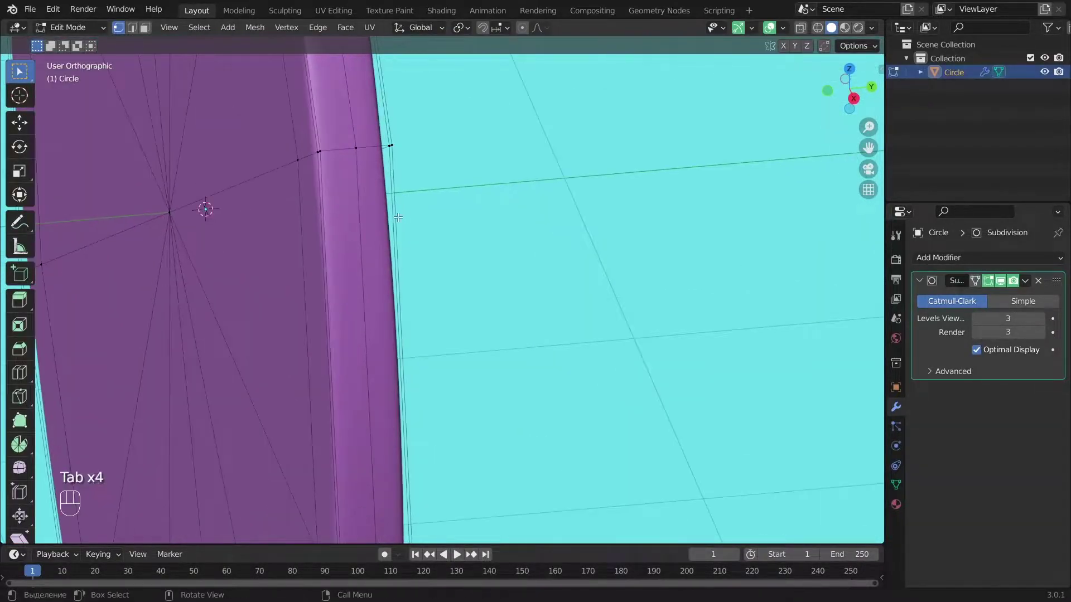
key("Tab")
scroll(398, 216, "down", 5)
Add the mirror reference picture as a background image in the front view.
key("KP_1")
key("shift+a")
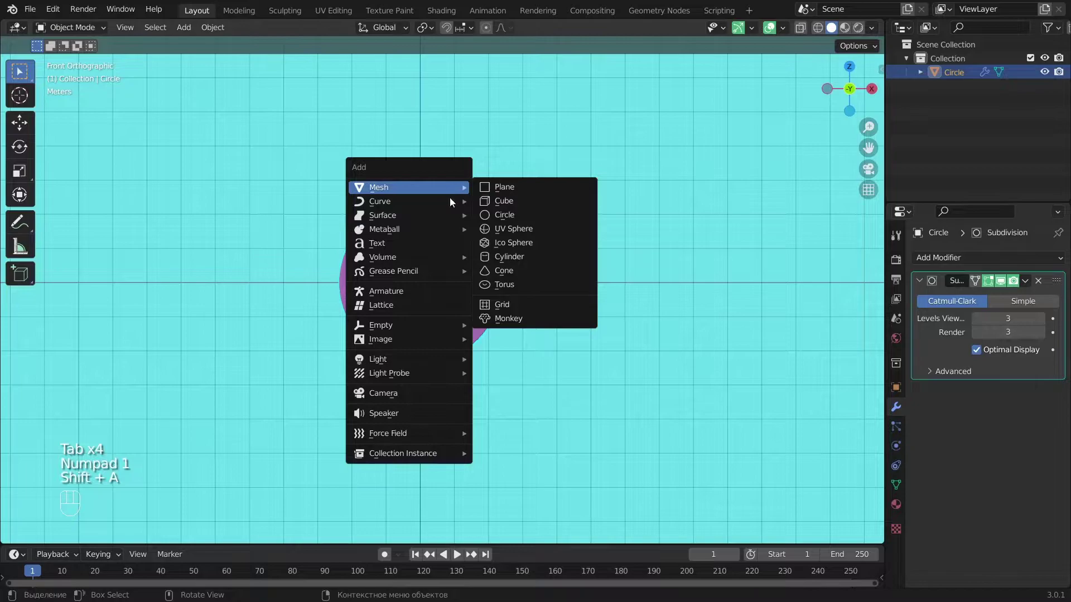
mouse_move(453, 338)
left_click(509, 353)
double_click(363, 164)
Show the scene in wireframe, move the reference image toward the disc and enlarge it to a scale of about 1.81.
scroll(507, 219, "up", 2)
key("z")
scroll(467, 202, "up", 2)
scroll(474, 209, "down", 3)
key("g")
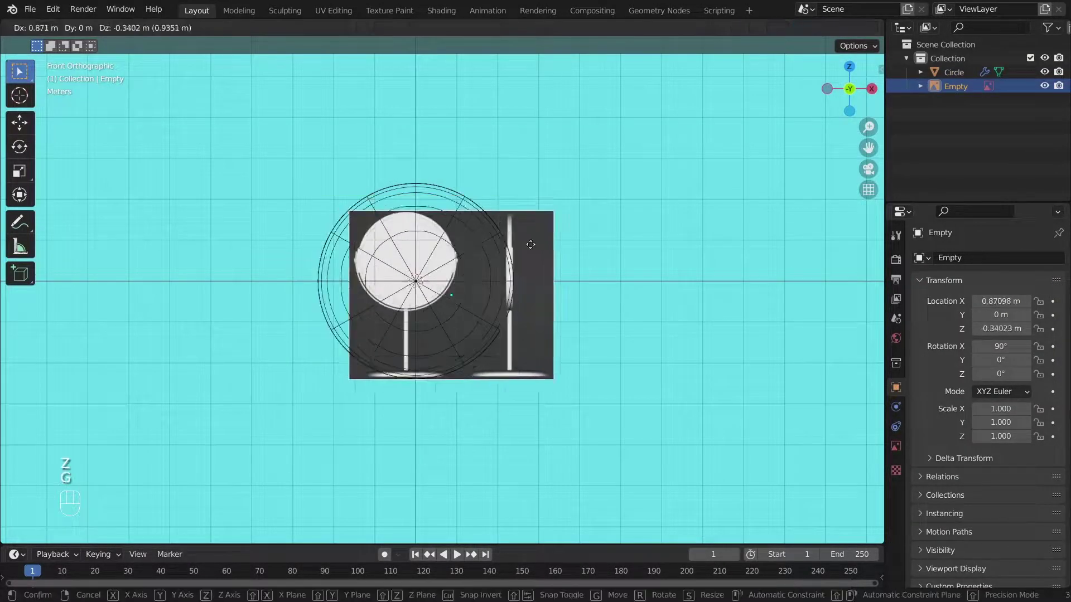
left_click(555, 278)
key("s")
left_click(680, 240)
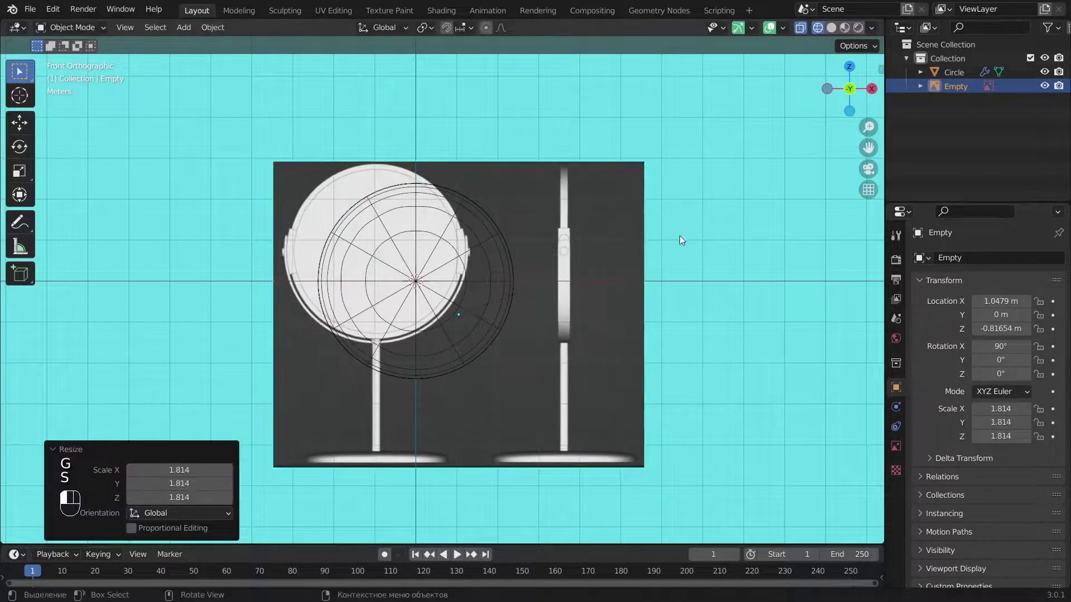
Shift the reference image so its mirror covers the disc, enlarging it to a scale of about 1.98.
key("g")
left_click(619, 280)
scroll(619, 280, "up", 2)
key("s")
left_click(660, 261)
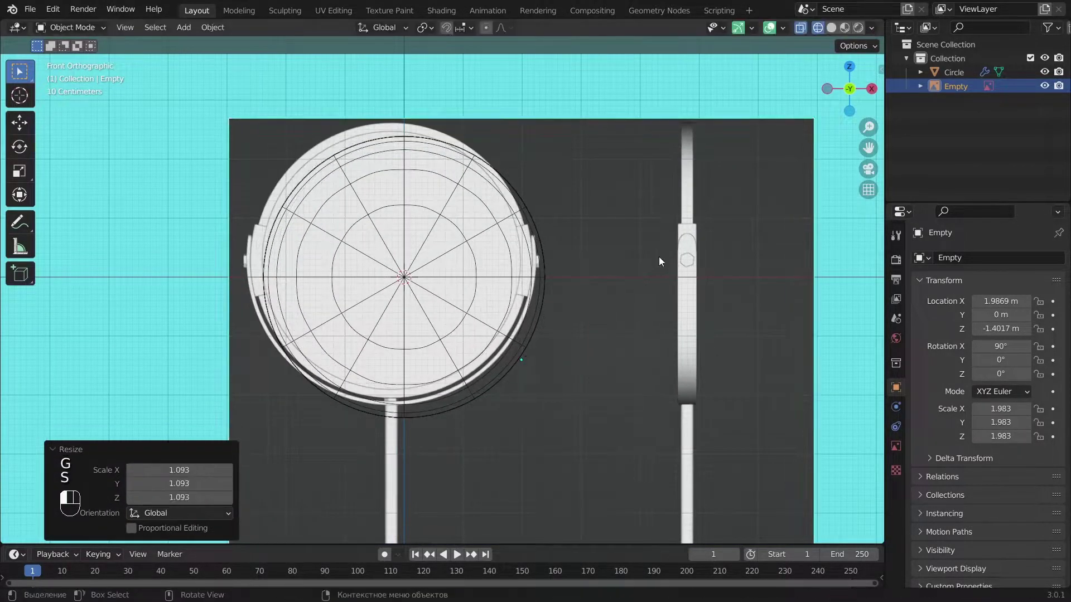
key("g")
left_click(668, 266)
Move the reference image to about X 2.21 m, Z -1.68 m and enlarge it to a scale of about 2.01.
key("z")
scroll(668, 266, "up", 2)
key("z")
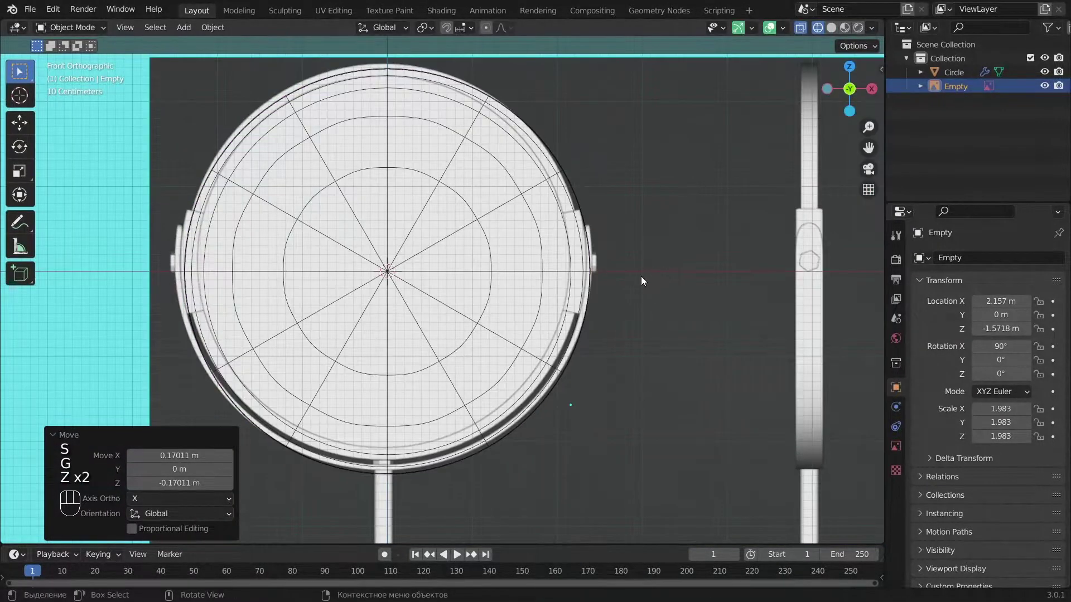
key("g")
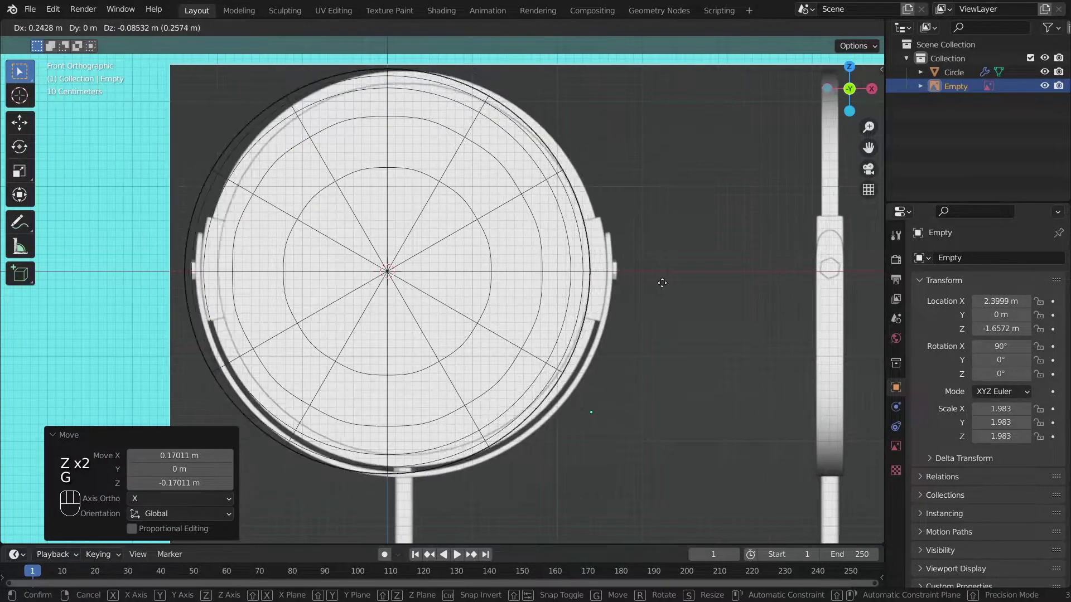
left_click(645, 285)
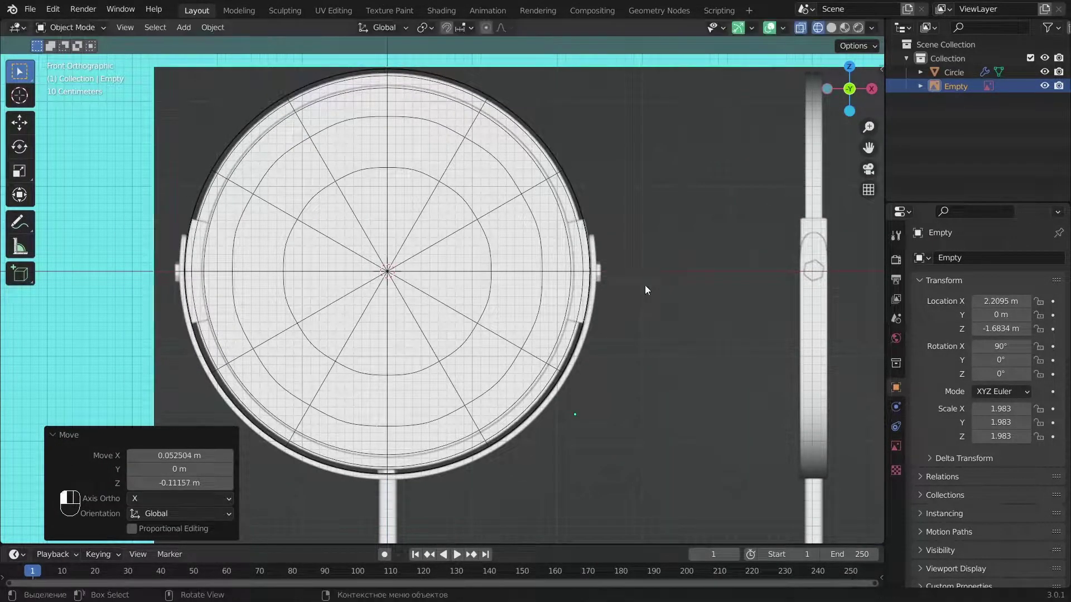
key("s")
left_click(670, 273)
Nudge the reference image about 0.016 m along X and -0.02 m along Z to center its mirror on the disc.
scroll(637, 290, "up", 1)
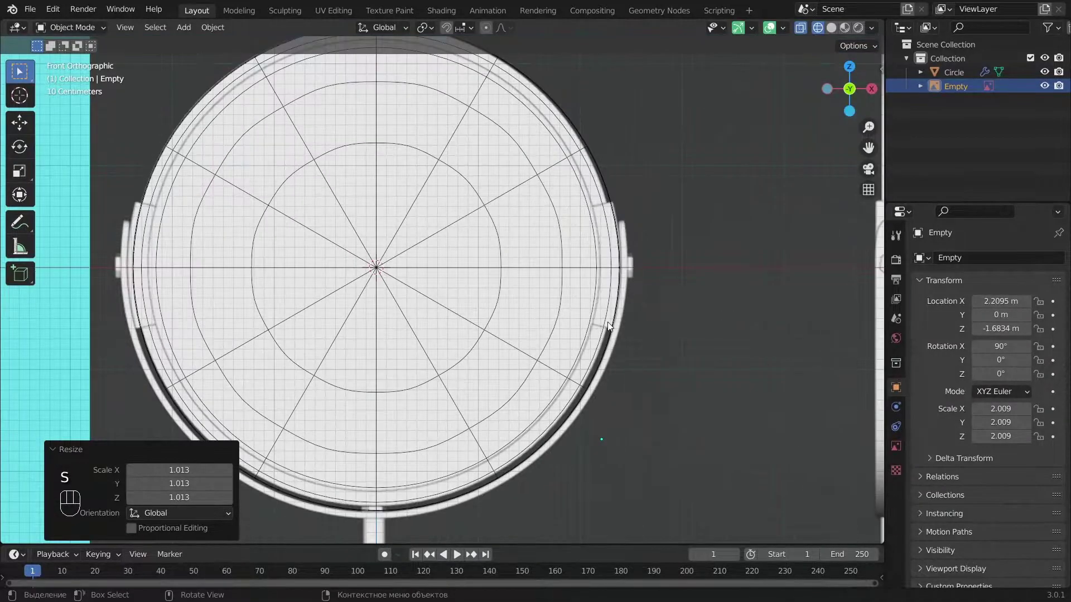
left_click(517, 239)
left_click(517, 239)
key("g")
key("x")
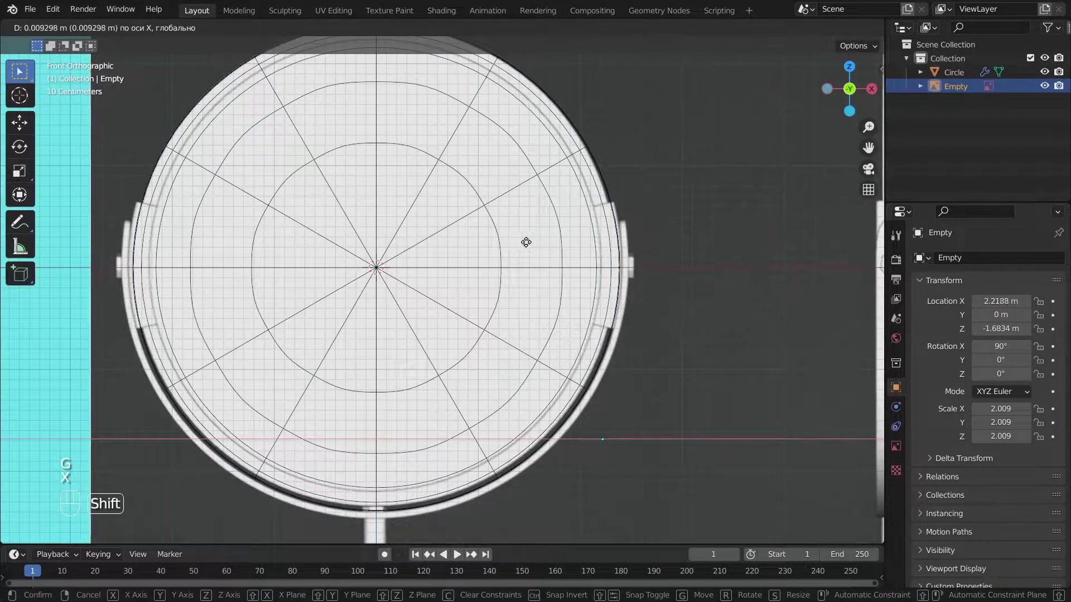
left_click(534, 244)
key("g")
key("z")
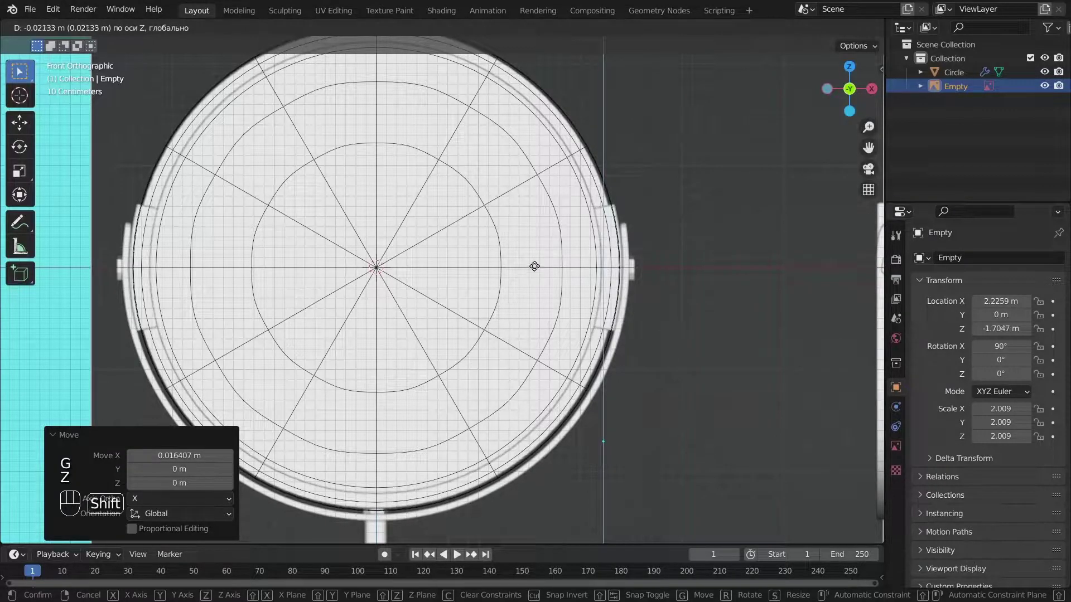
left_click(536, 265)
Scale the reference image to about 2.023 and fine-tune its position to about X 2.24 m, Z -1.707 m.
scroll(613, 179, "down", 1)
scroll(613, 157, "up", 2)
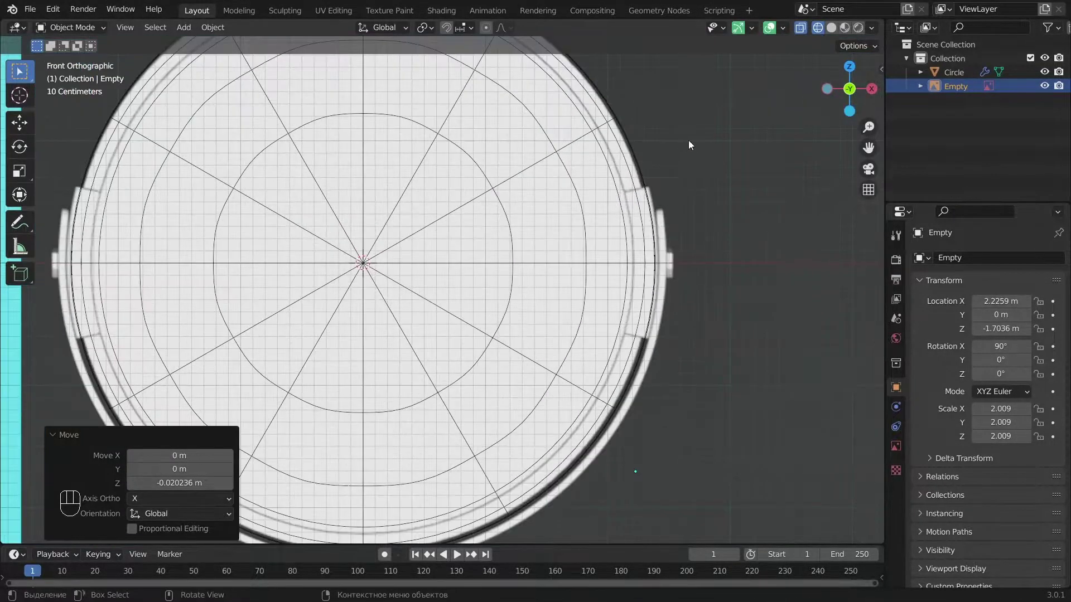
key("s")
left_click(668, 176)
scroll(655, 182, "down", 1)
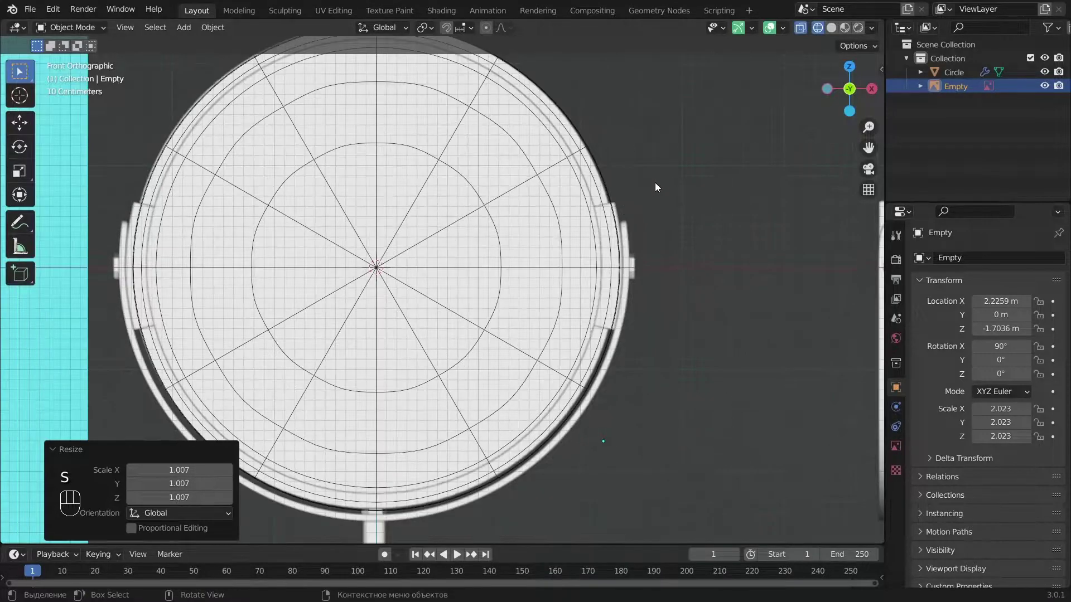
key("g")
key("z")
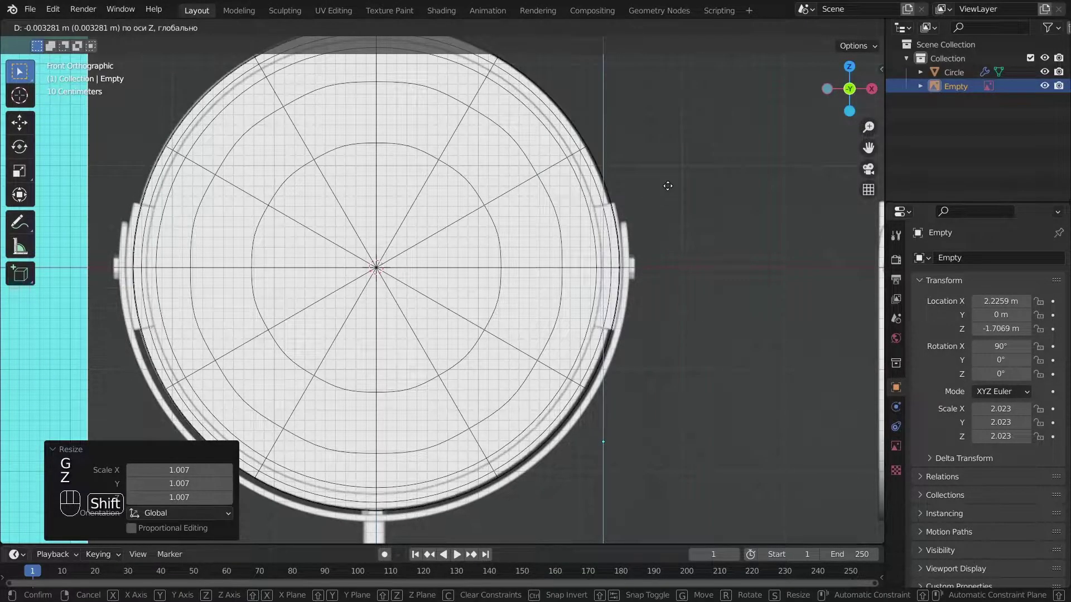
left_click(668, 185)
key("g")
key("x")
left_click(585, 213)
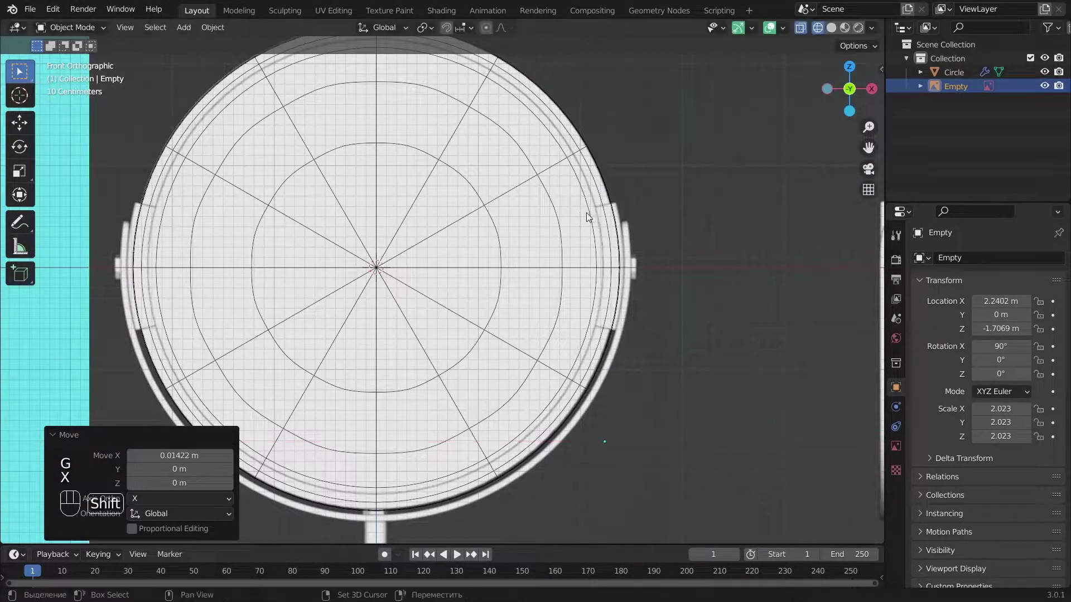
Return to solid shading and select the two neighbouring face loops around the disc's outer rim in edit mode.
key("z")
scroll(640, 248, "down", 2)
key("KP_3")
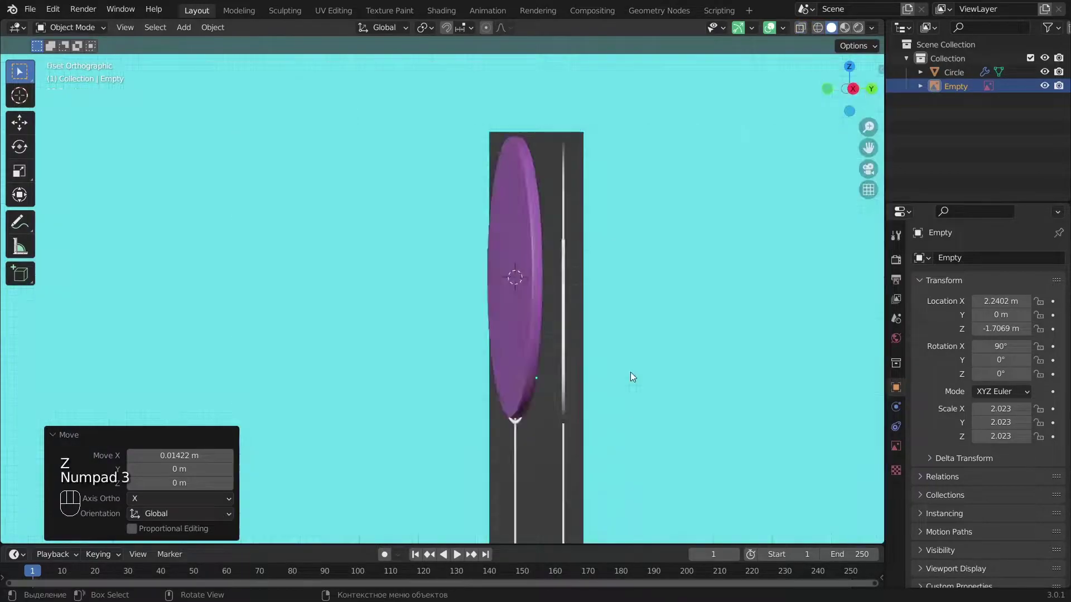
key("KP_1")
mouse_move(647, 354)
left_mouse_down("alt+shift")
mouse_move(619, 346)
mouse_move(603, 187)
mouse_move(653, 365)
left_mouse_up("alt+shift")
left_click_drag(621, 314, 496, 358, "alt")
left_click(496, 358)
scroll(496, 358, "up", 6)
key("Tab")
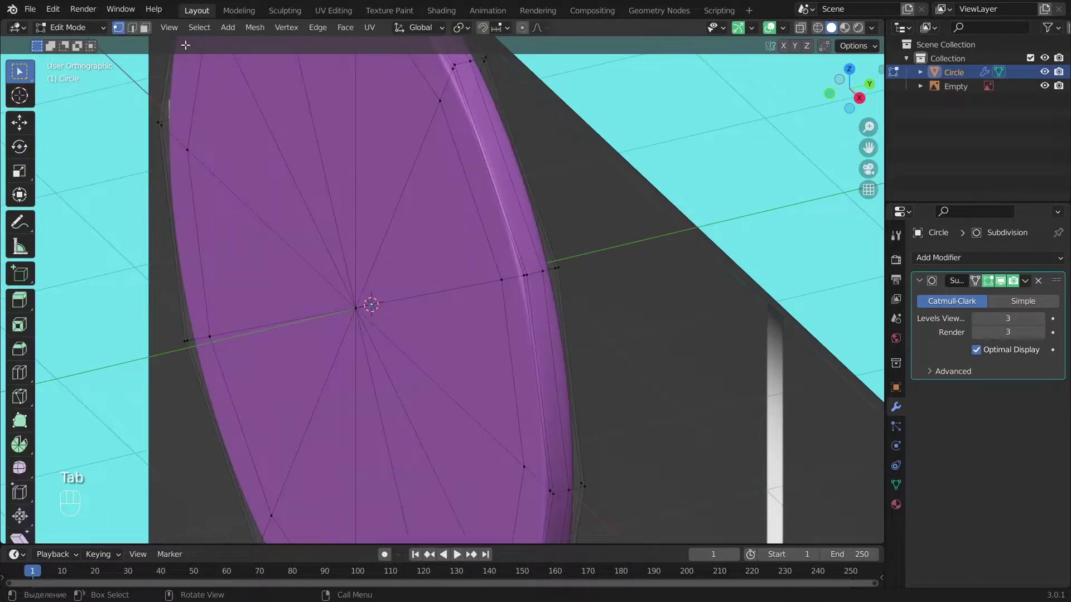
scroll(528, 274, "up", 1)
double_click(548, 267)
double_click(573, 270, "shift")
scroll(602, 299, "up", 4)
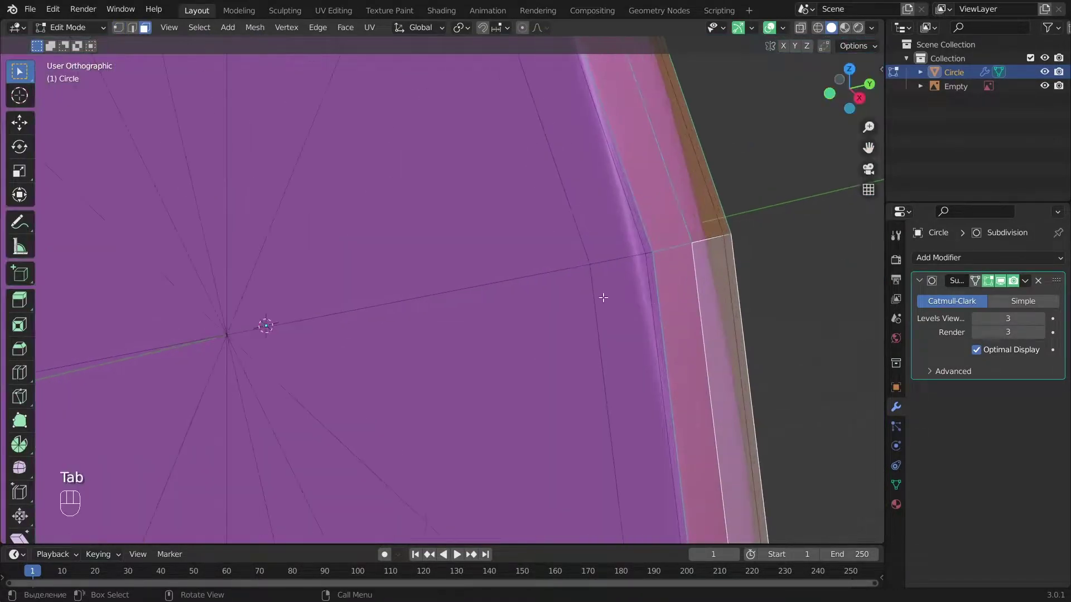
Duplicate the selected rim faces in place and separate them into their own object.
key("KP_3")
left_click_drag(549, 306, 560, 310, "alt")
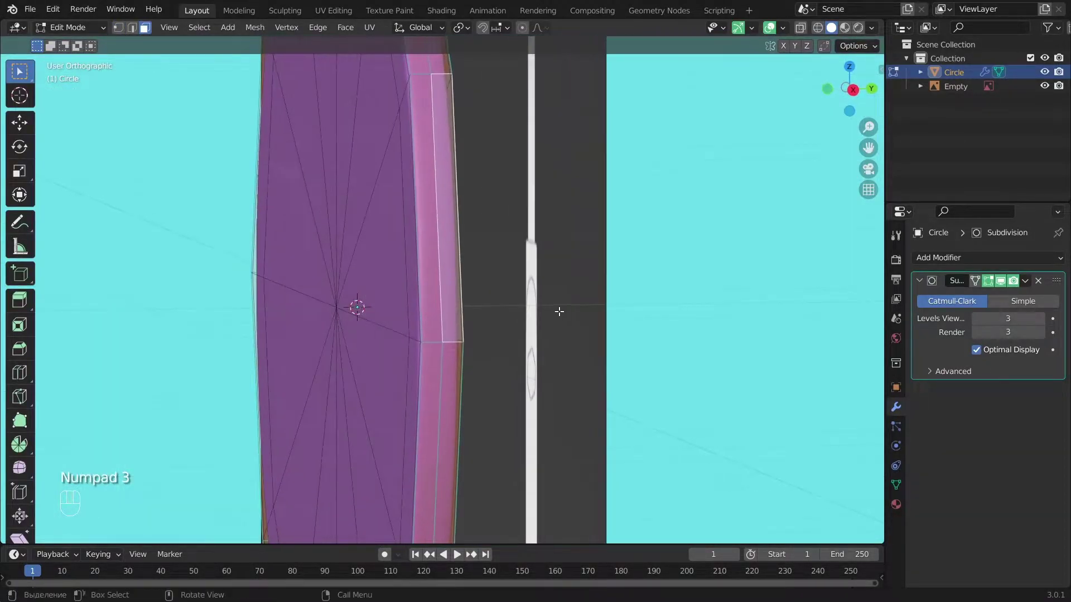
scroll(559, 310, "down", 2)
key("shift+d")
right_click(624, 299)
key("p")
left_click(634, 303)
key("Tab")
key("a")
Scale the original disc's whole mesh to about 0.98, excluding the Y axis, so it fits inside the separated rim.
key("KP_1")
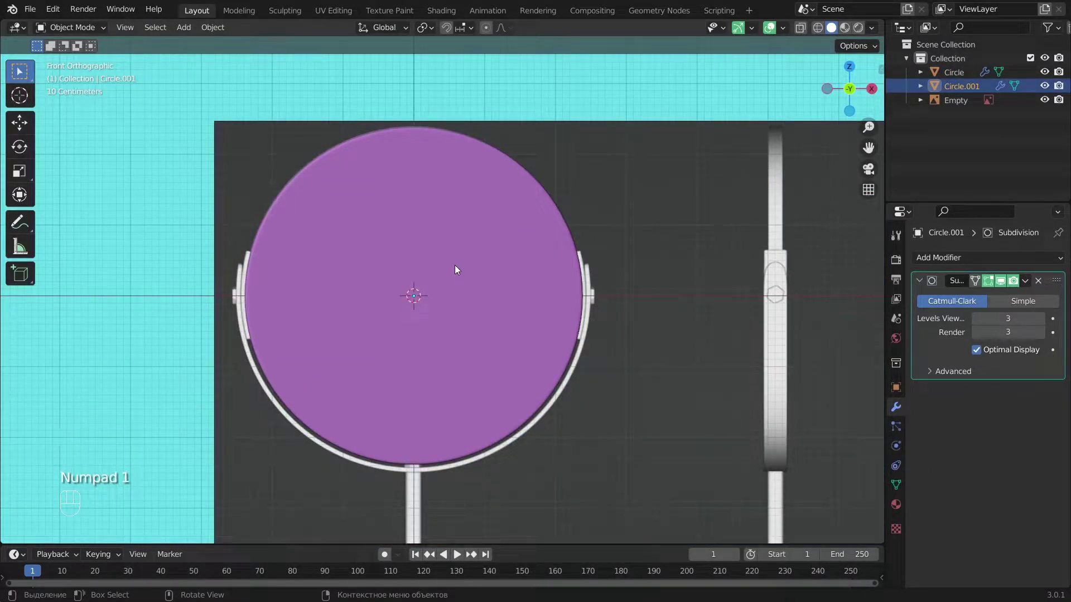
left_click(496, 265)
scroll(536, 254, "up", 1)
key("Tab")
key("a")
left_click_drag(655, 233, 631, 263, "alt+shift")
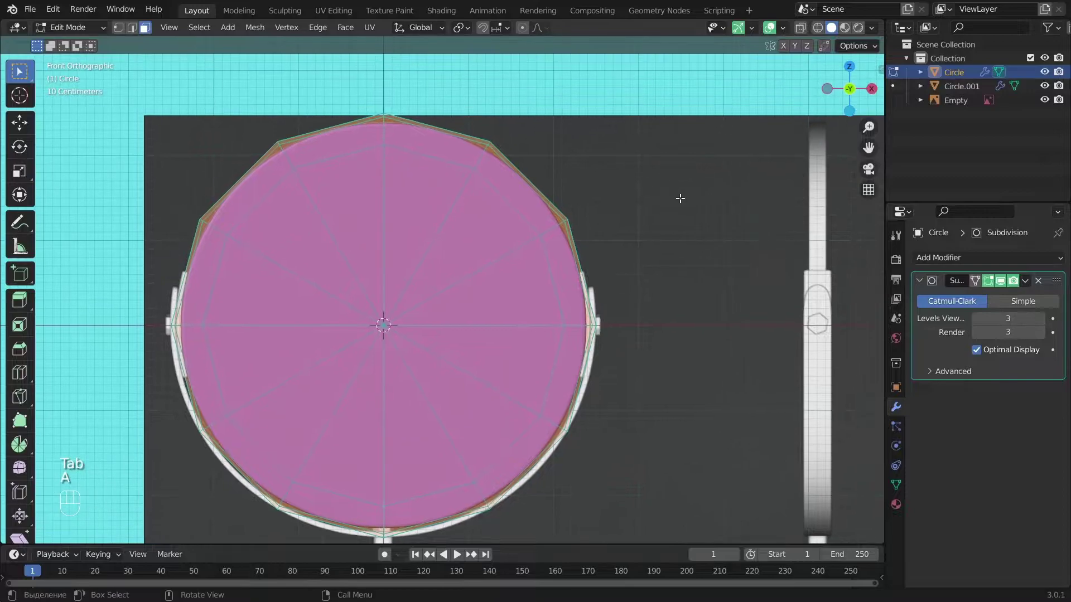
key("s")
key("shift+y")
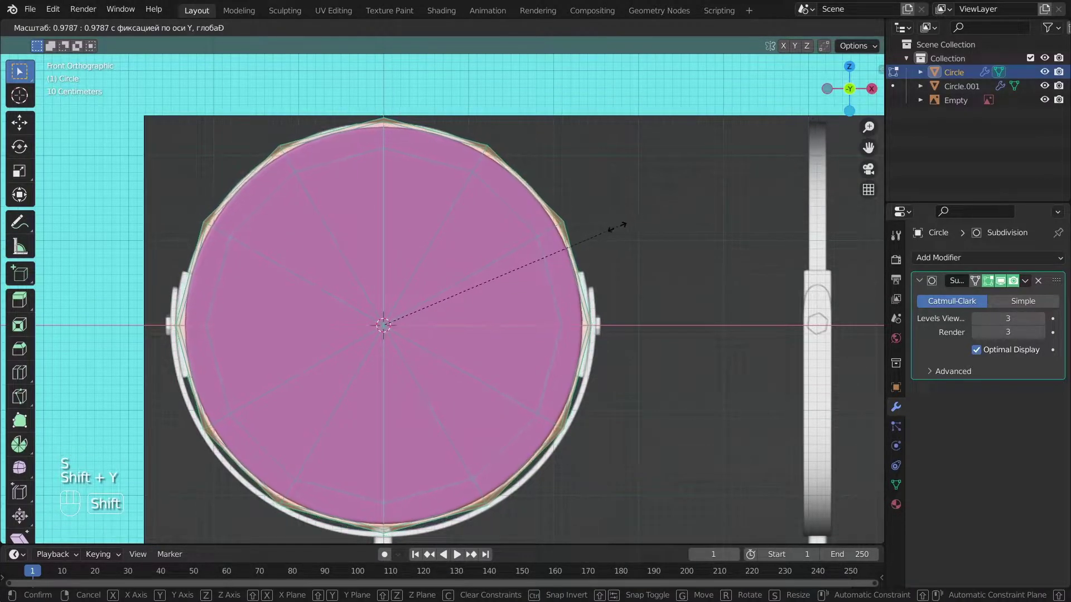
left_click(619, 229)
key("a")
key("Tab")
Extrude the separated rim inward to a scale of 0.899, excluding the Y axis.
left_click_drag(621, 228, 592, 239, "alt")
left_click(562, 239)
scroll(589, 220, "up", 2)
key("Tab")
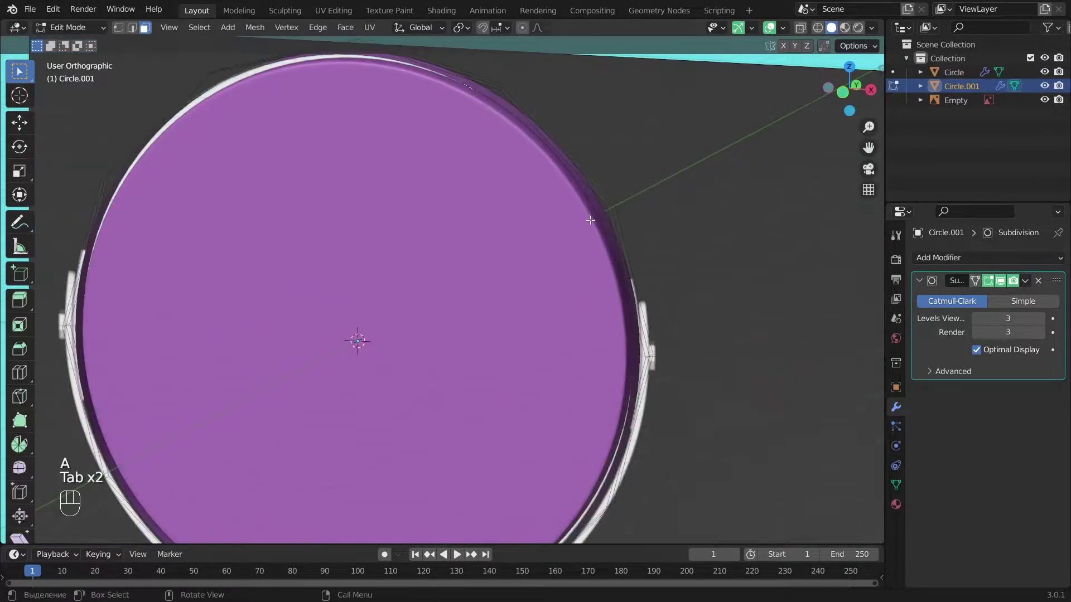
key("a")
key("KP_1")
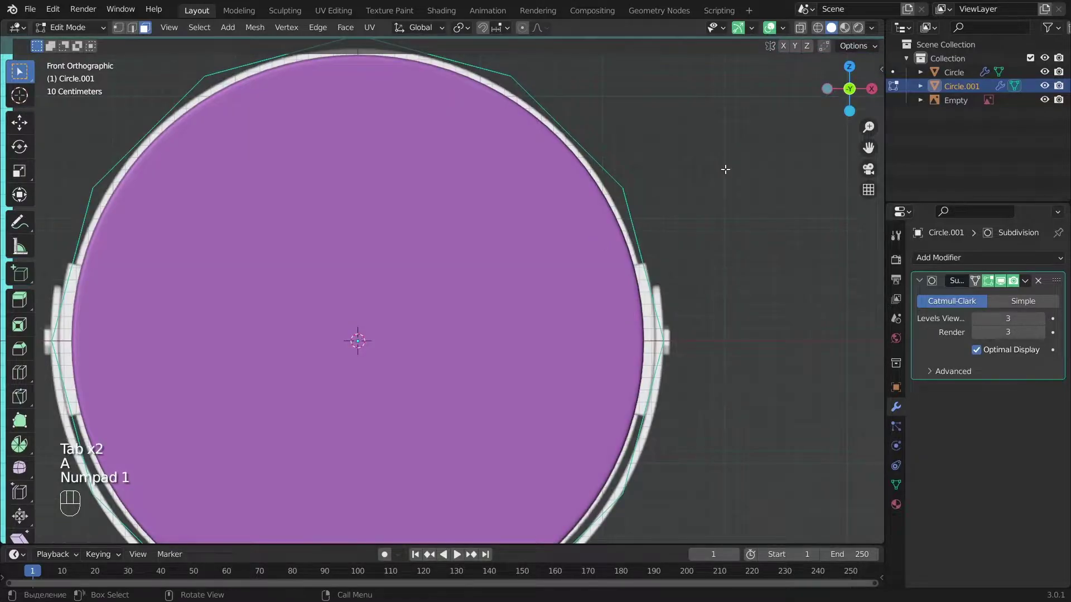
key("e")
key("s")
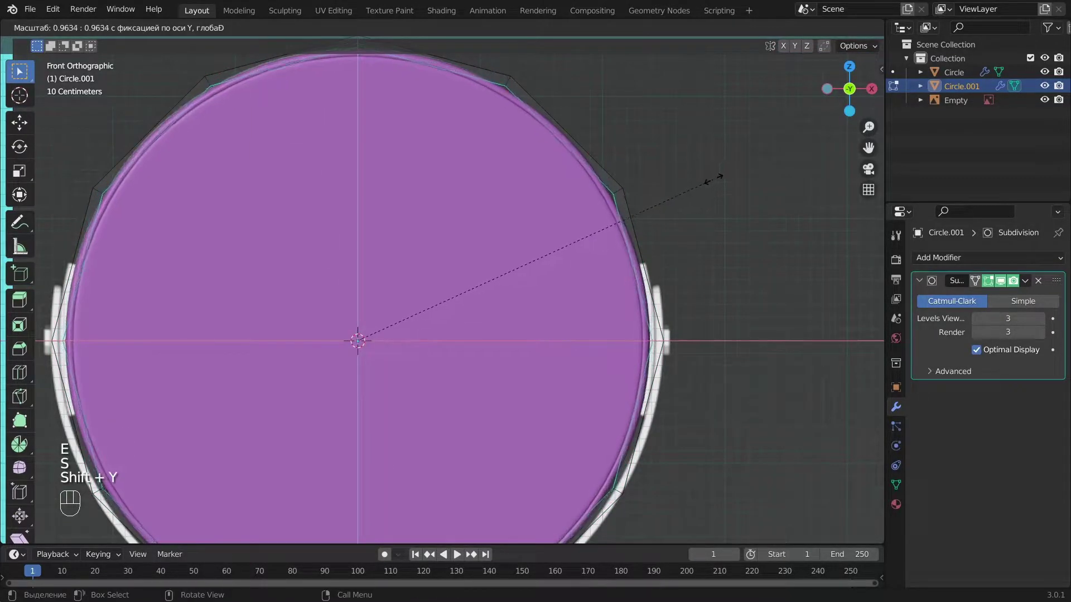
left_click(692, 194)
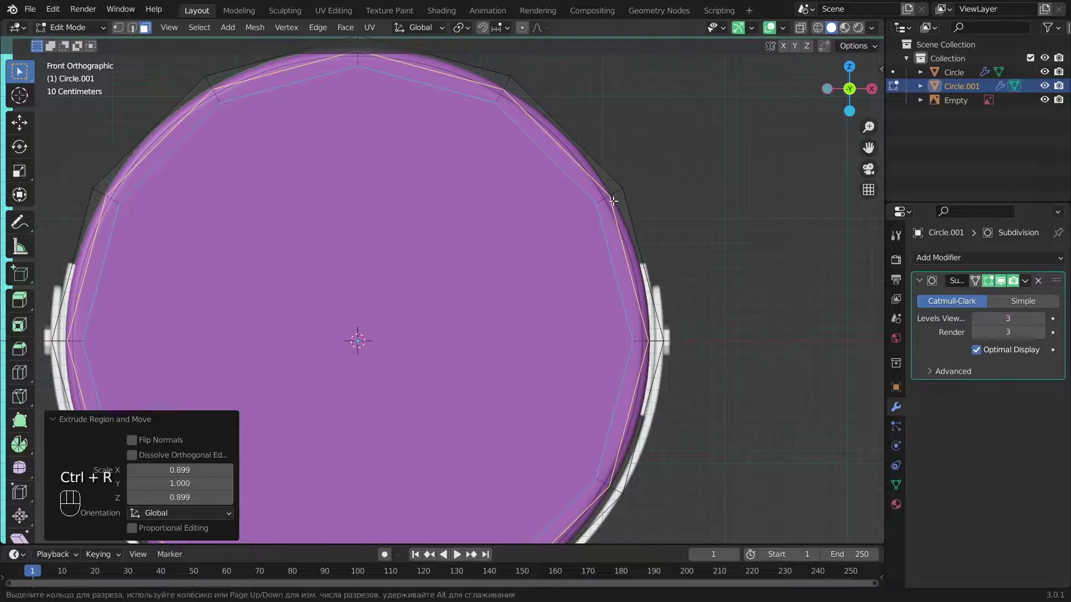
Add a centred loop cut around the inward-extruded front face of the frame, in vertex select mode.
left_click(612, 201)
right_click(612, 201)
key("a")
scroll(616, 245, "up", 1)
left_click_drag(630, 255, 620, 304, "alt")
key("KP_1")
left_click(118, 28)
scroll(640, 194, "down", 2)
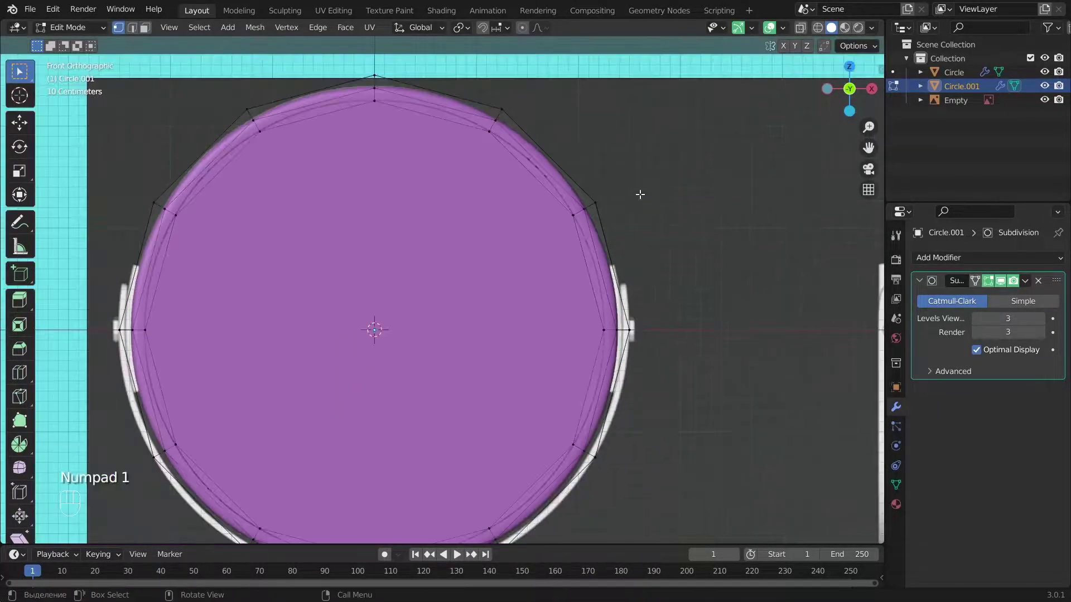
Try to select the frame's outer front edge loop together with the neighbouring side edge loops.
right_click(611, 198)
middle_click_drag(716, 223, 659, 258)
scroll(659, 258, "up", 6)
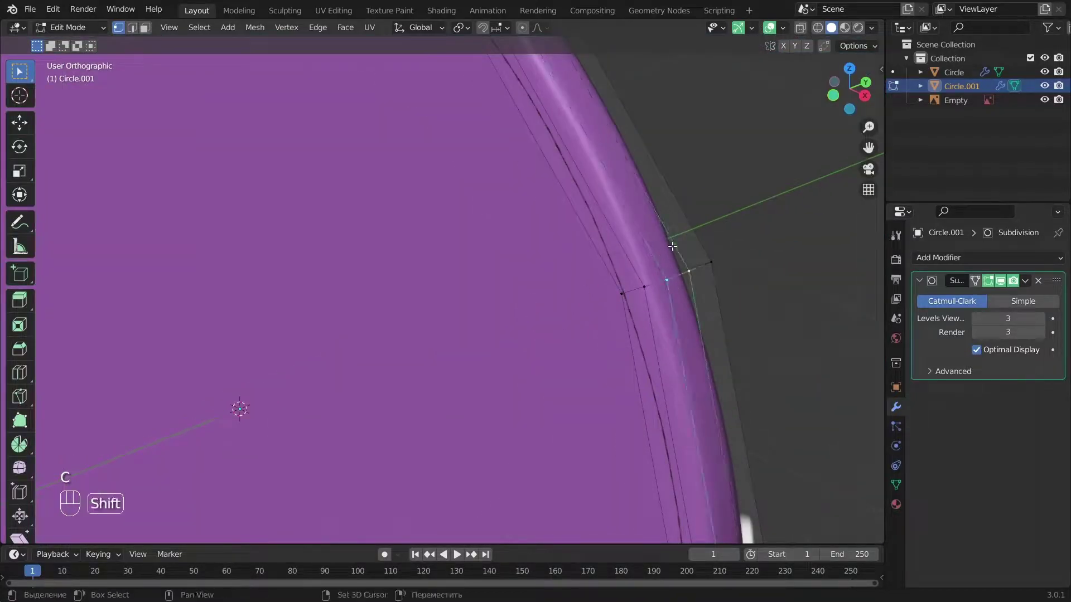
double_click(697, 231, "shift")
left_click(662, 269)
left_click(639, 270, "shift")
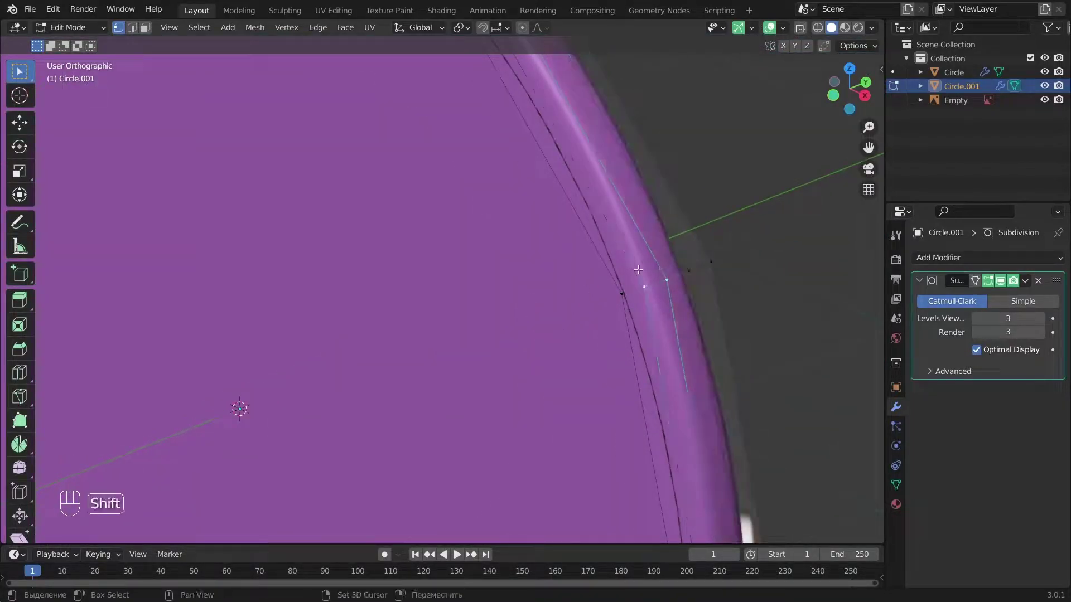
middle_click_drag(665, 288, 656, 336)
scroll(535, 337, "down", 3)
left_click_drag(542, 337, 465, 319, "alt")
double_click(213, 251, "shift")
scroll(222, 247, "down", 5)
Isolate the frame ring in local view and add a centred loop cut around its rear side face.
left_click_drag(312, 276, 525, 287, "alt")
key("z")
key("z")
key("KP_Divide")
middle_click_drag(382, 196, 264, 229)
left_click(295, 229)
right_click(296, 230)
key("a")
left_click_drag(342, 327, 692, 262, "alt")
left_click_drag(691, 84, 713, 162, "alt+shift")
scroll(714, 163, "up", 3)
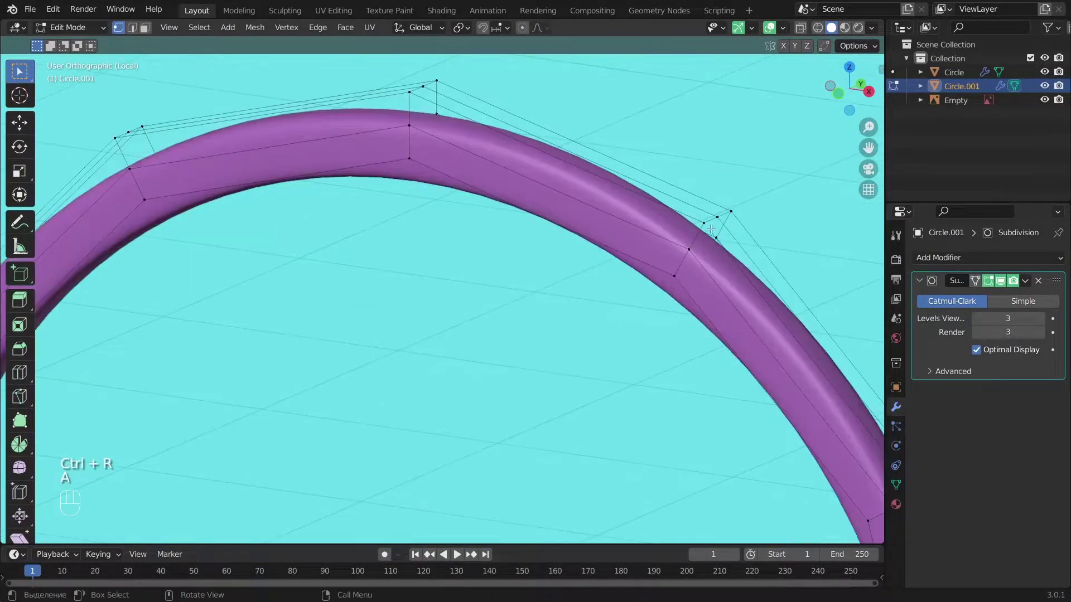
Select all ring vertices except the innermost loops and scale them along the Y axis only.
scroll(703, 269, "down", 3)
left_click_drag(703, 269, 490, 286, "alt")
scroll(358, 340, "down", 6)
left_click_drag(358, 339, 577, 359, "alt")
key("z")
key("KP_1")
scroll(729, 401, "up", 4)
left_click_drag(730, 400, 740, 184, "alt+shift")
scroll(725, 289, "down", 3)
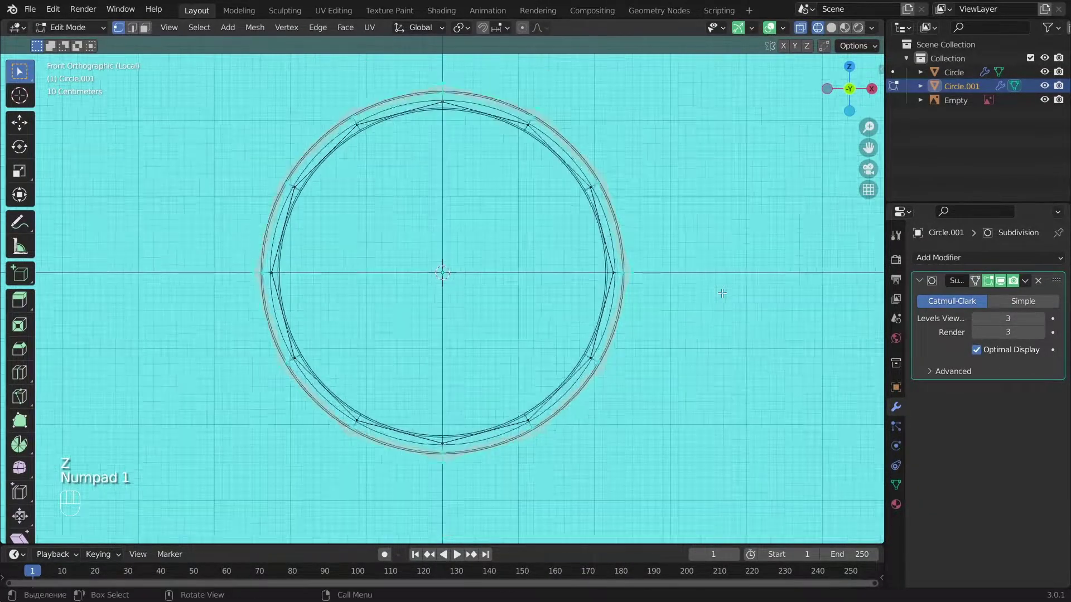
key("shift+z")
key("ctrl+KP_1")
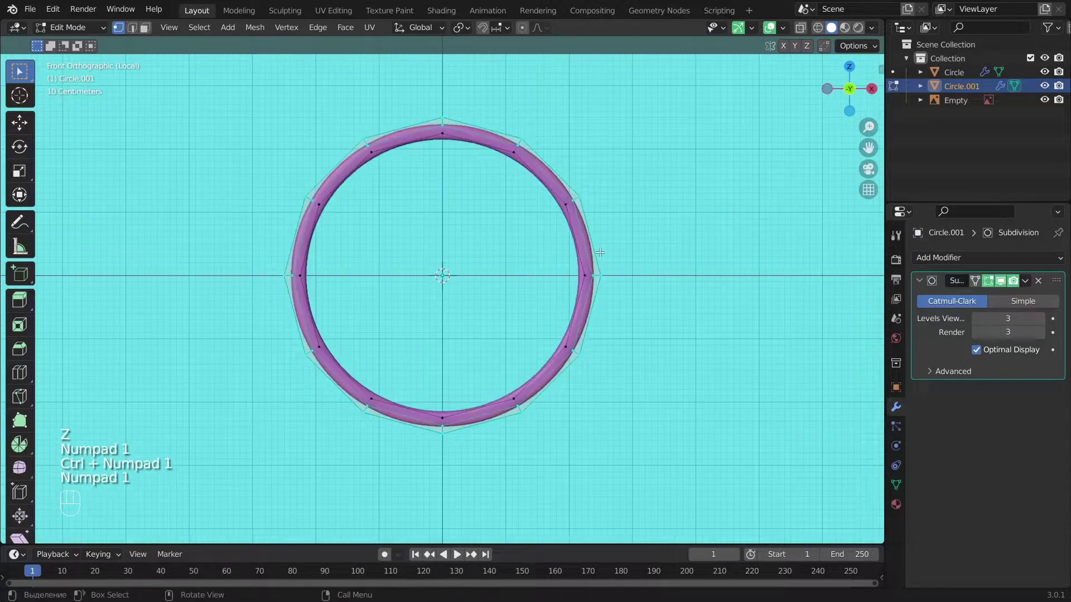
scroll(736, 336, "up", 3)
middle_click_drag(736, 337, 657, 356)
scroll(657, 356, "up", 3)
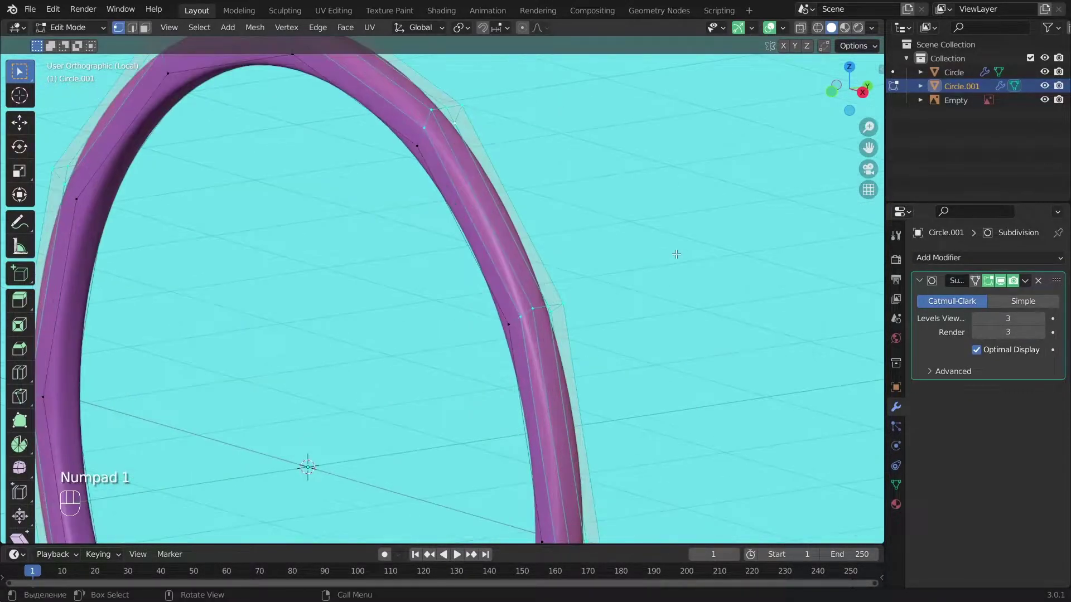
key("s")
key("y")
left_click(764, 246)
Add two supporting edge loops around the ring, slid close to its edges at factors 0.953 and -0.887.
middle_click_drag(593, 330, 435, 330, "alt")
key("ctrl+r")
left_click(645, 308)
left_click(669, 306)
key("ctrl+r")
left_click(436, 330)
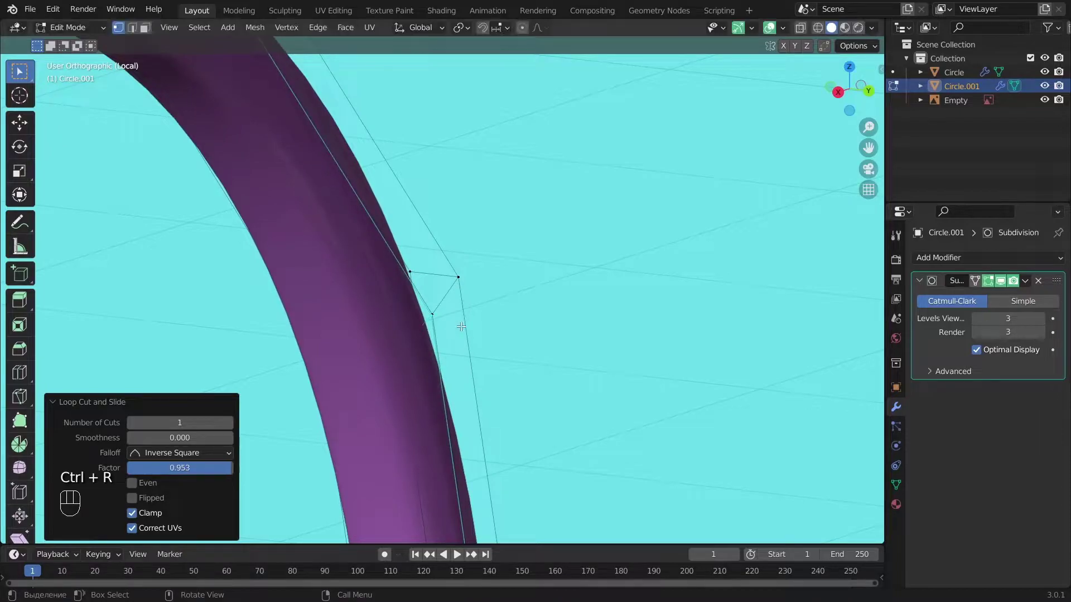
key("a")
left_click(418, 326)
left_click(408, 350)
Add two more supporting edge loops around the ring's side faces, sliding the last one to a factor of 0.726.
scroll(407, 349, "down", 5)
left_click_drag(393, 351, 482, 359, "alt")
left_click_drag(482, 359, 580, 365, "alt+shift")
scroll(337, 203, "up", 1)
key("ctrl+r")
left_click(334, 201)
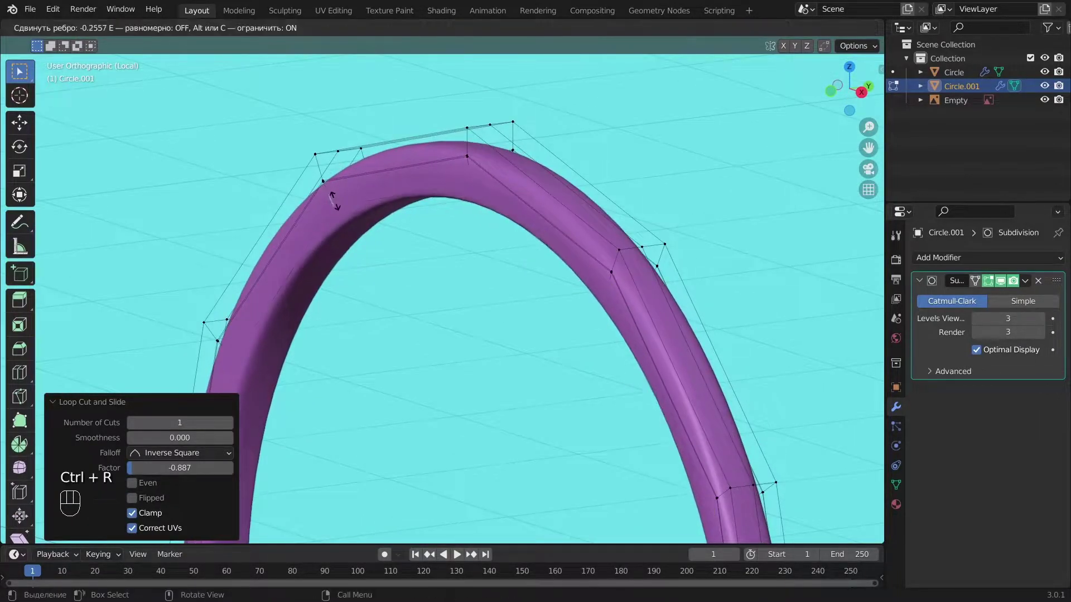
left_click(334, 204)
scroll(609, 273, "up", 2)
key("ctrl+r")
left_click(655, 248)
left_click(657, 246)
middle_click_drag(656, 246, 564, 104)
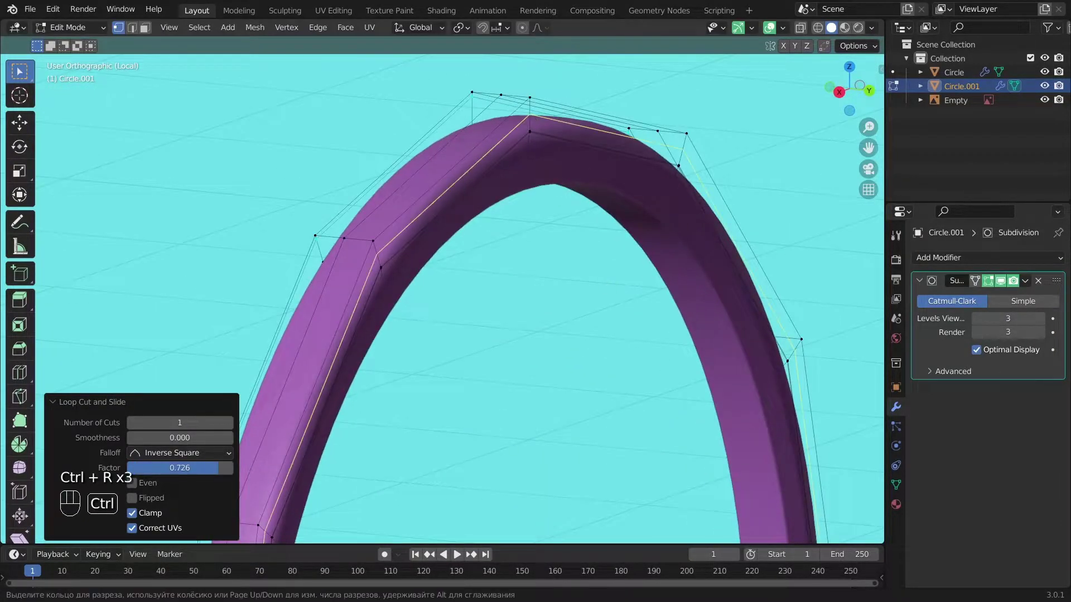
Leave the ring's edit mode and the isolated view, and clear the selection.
key("a")
key("Tab")
key("KP_Divide")
key("a")
Scale the mirror disc's whole mesh along the Y axis to about 0.94.
scroll(633, 319, "up", 4)
middle_click_drag(633, 318, 737, 315)
left_click(402, 226)
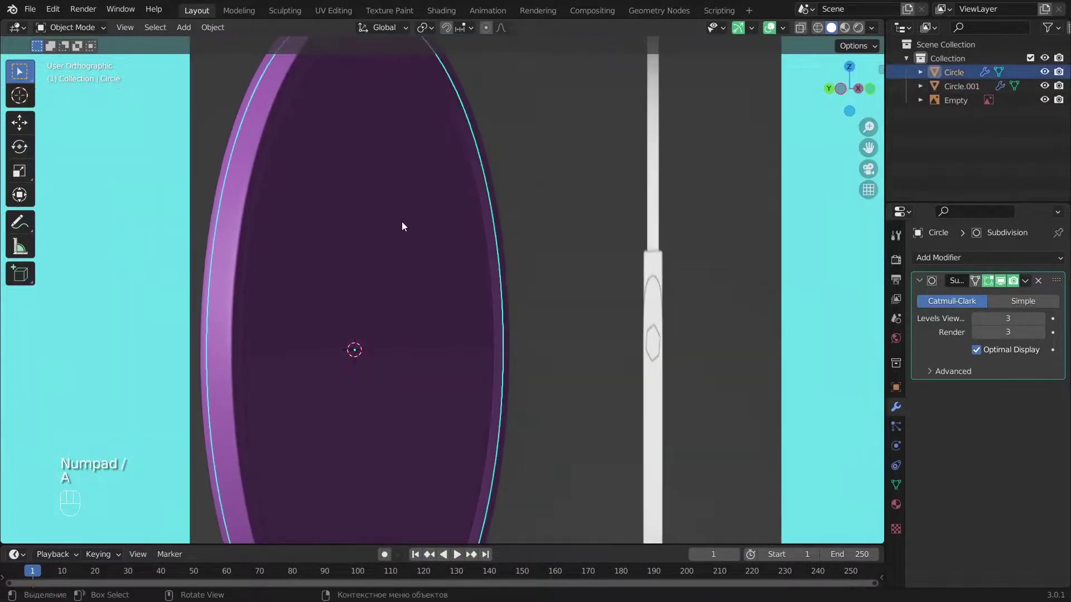
key("Tab")
key("a")
key("s")
key("y")
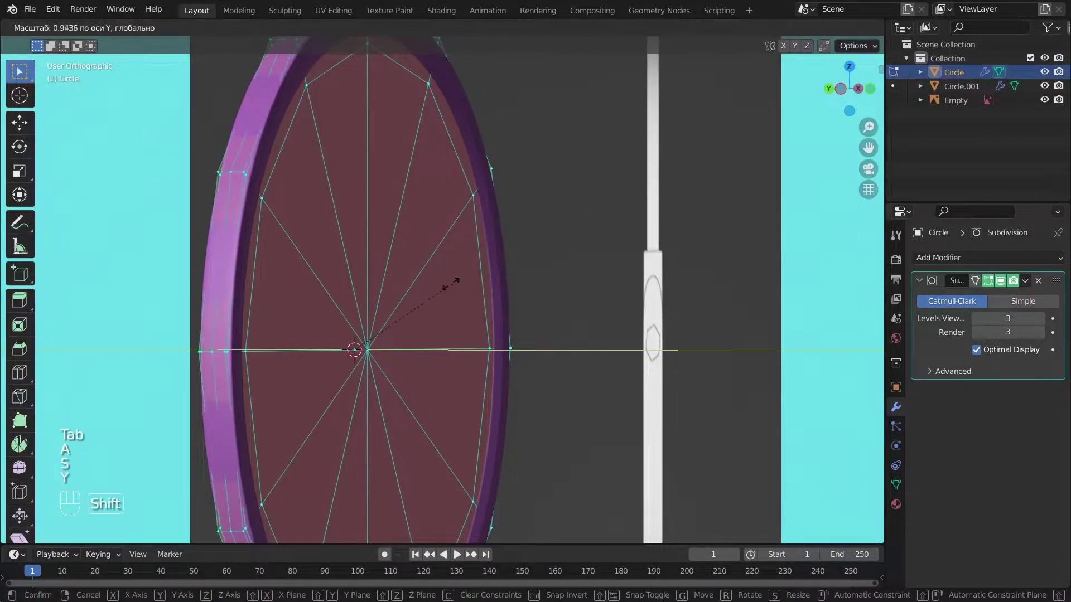
left_click(447, 287)
key("a")
key("Tab")
key("a")
Select the two adjacent face loops around the frame ring's outer rim in edit mode.
scroll(400, 324, "down", 5)
middle_click_drag(400, 323, 483, 375)
key("KP_1")
scroll(601, 339, "up", 5)
left_click(552, 248)
middle_click_drag(552, 248, 464, 293)
key("Tab")
scroll(330, 264, "up", 5)
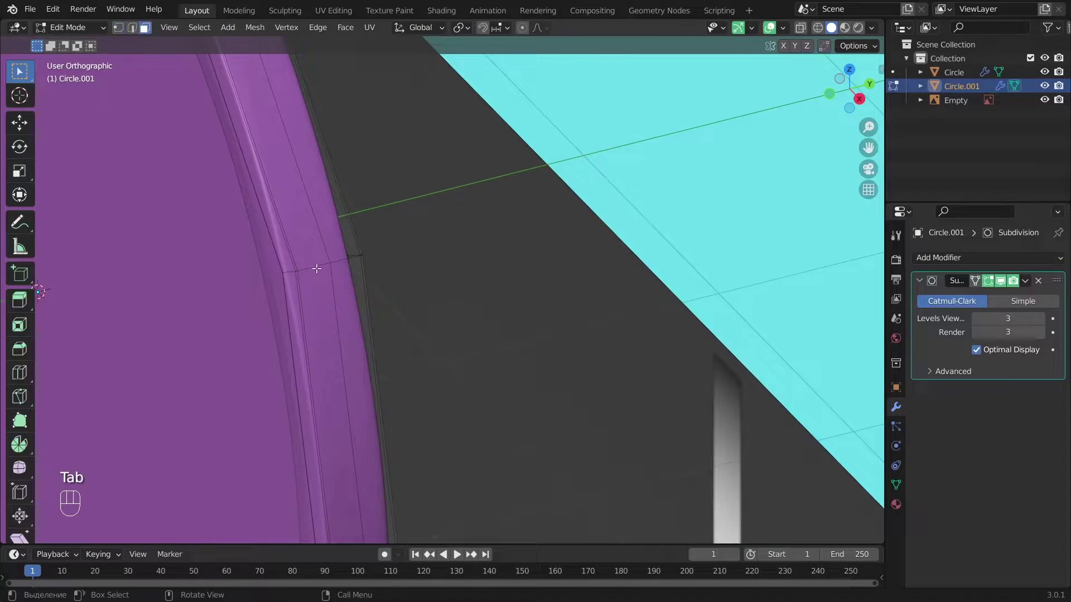
left_click(317, 269, "alt")
left_click(342, 261, "alt+shift")
key("KP_3")
scroll(397, 292, "up", 6)
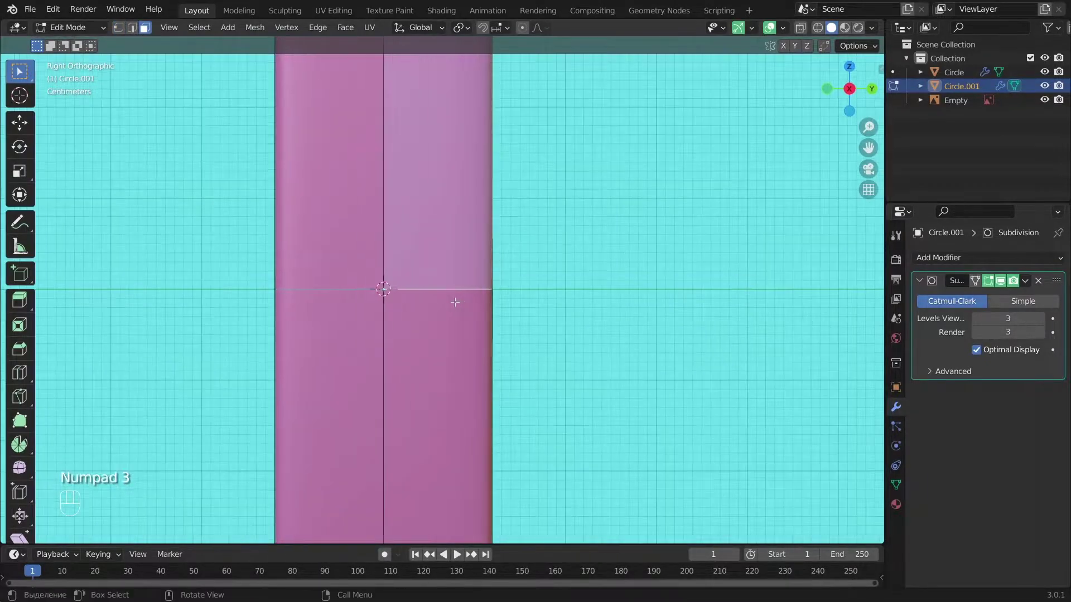
scroll(455, 303, "down", 12)
middle_click_drag(455, 302, 634, 313)
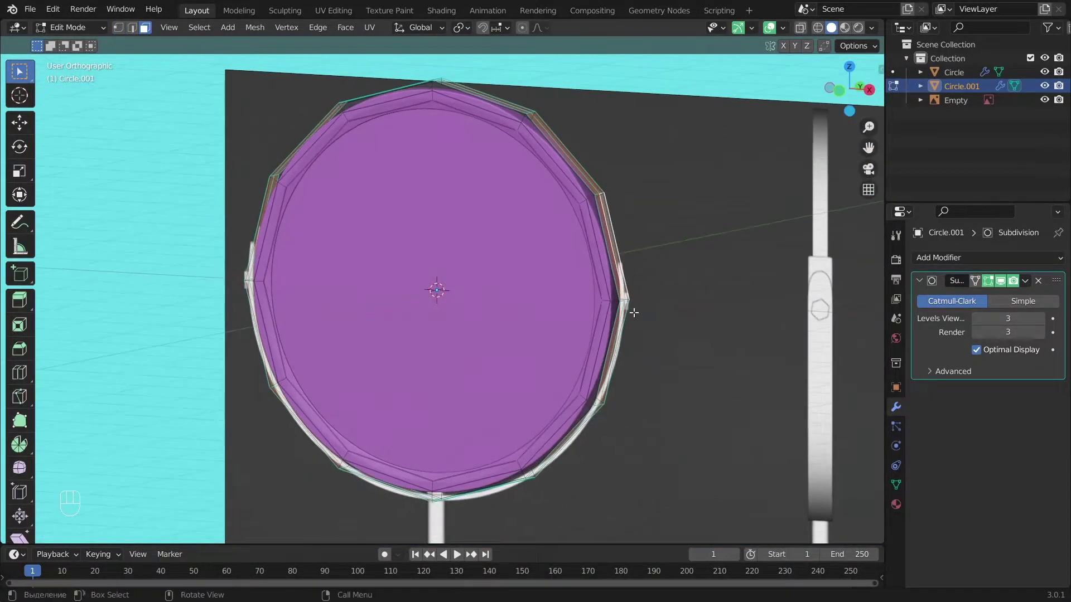
key("KP_1")
middle_click_drag(639, 256, 645, 281, "shift")
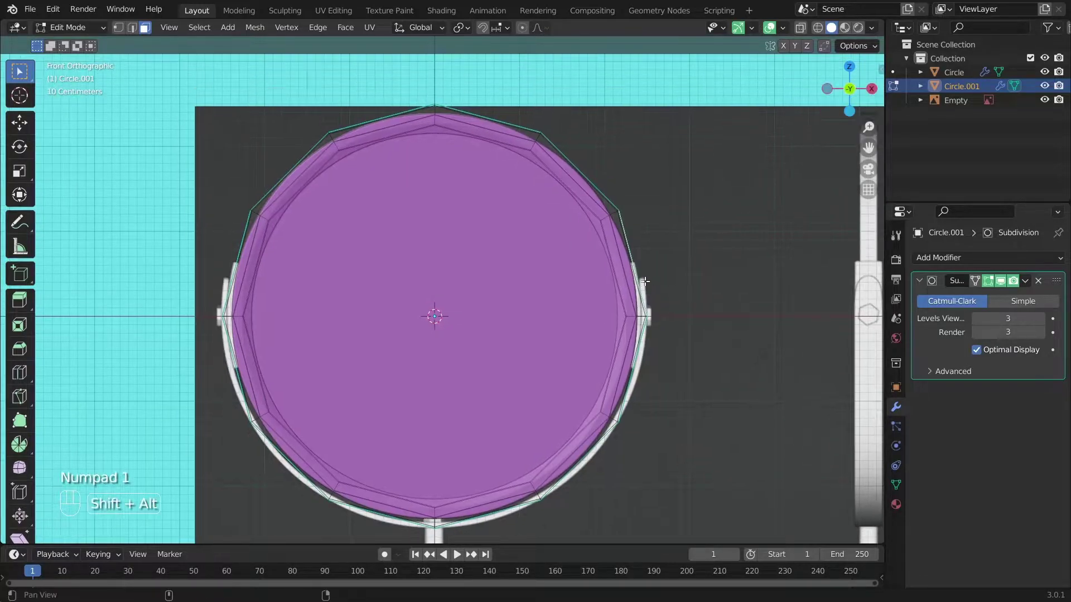
middle_click_drag(684, 214, 567, 330)
Duplicate the selected rim faces in place and separate them into their own object.
key("Tab")
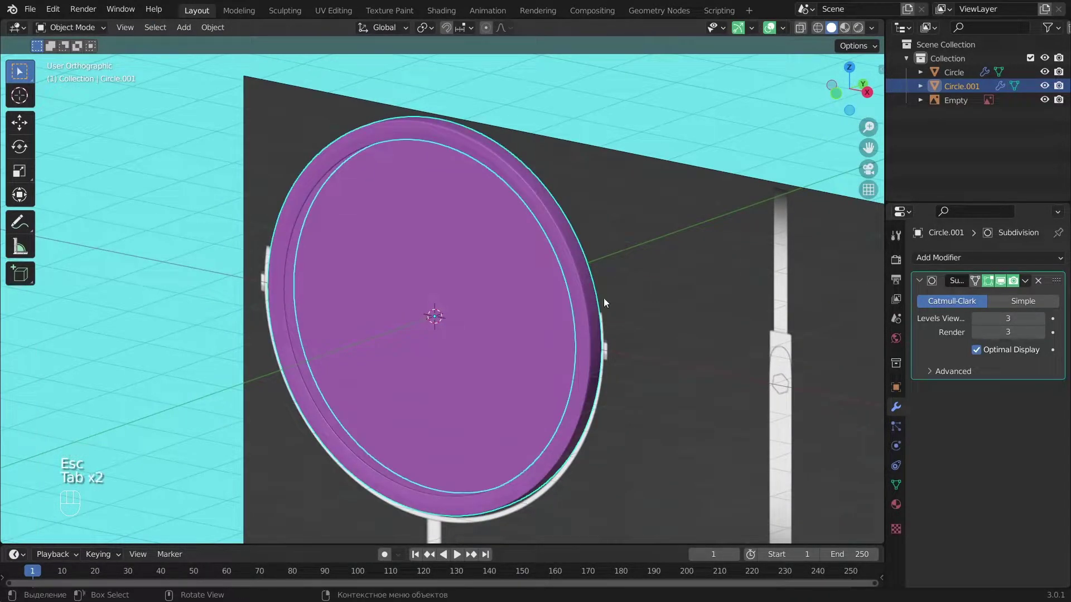
key("shift+d")
right_click(712, 257)
key("p")
left_click(712, 257)
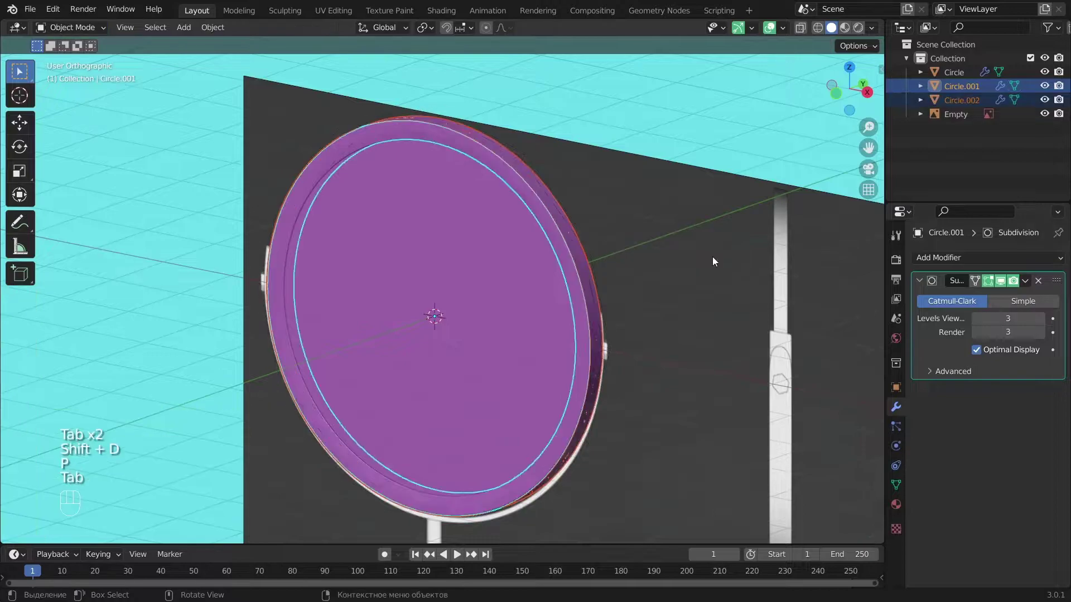
key("Tab")
key("a")
Rotate the separated rim strip's whole mesh by 15° in the front view.
key("KP_1")
key("Tab")
key("Escape")
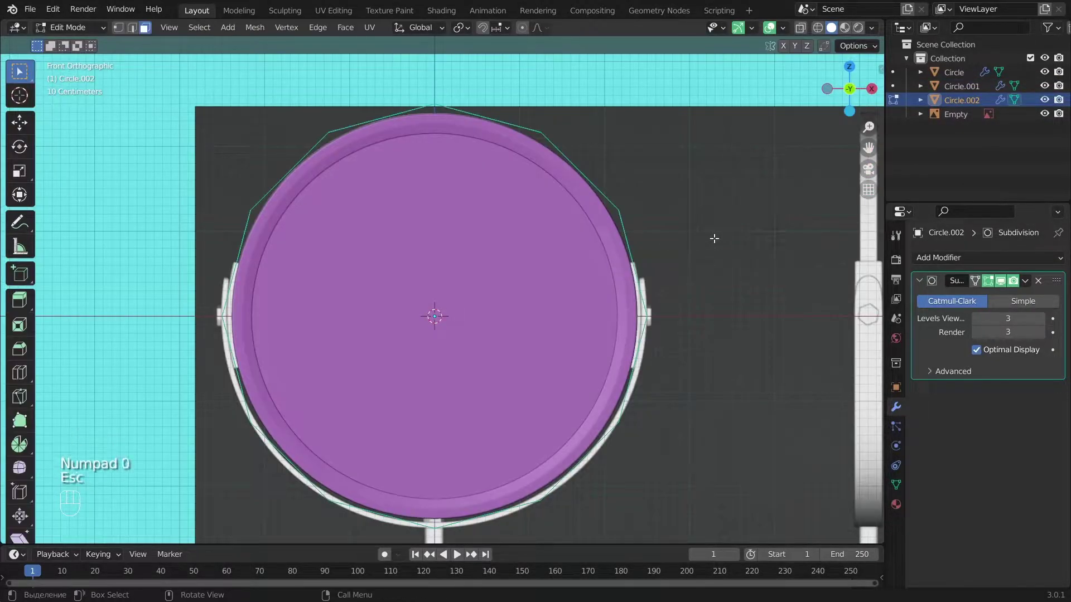
key("r")
key("Return")
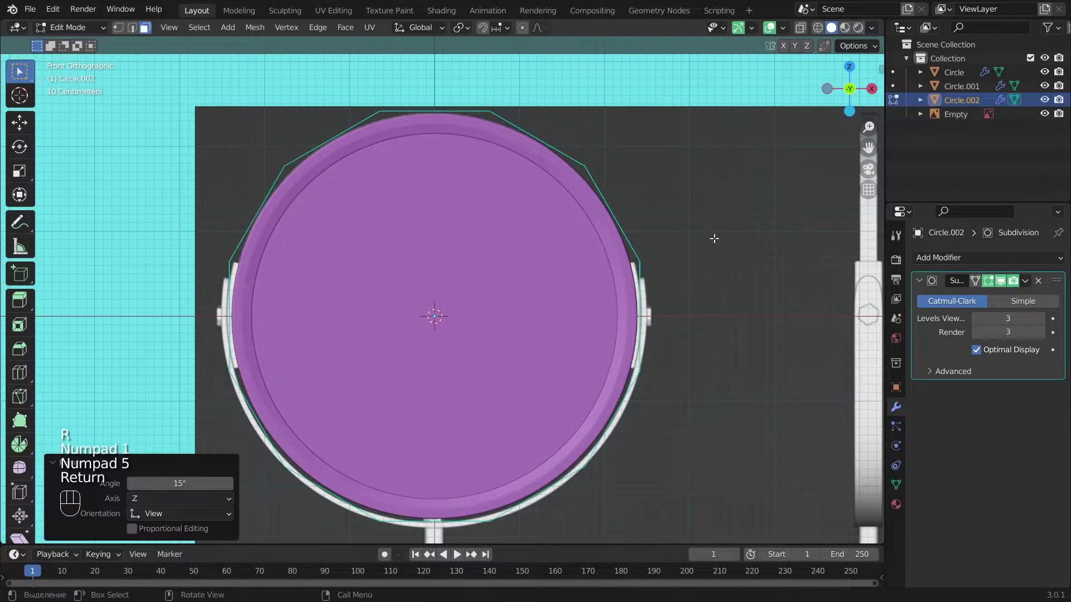
Delete the strip's upper and lower vertices in wireframe, keeping only a short piece at each side of the mirror.
scroll(751, 269, "up", 1)
key("z")
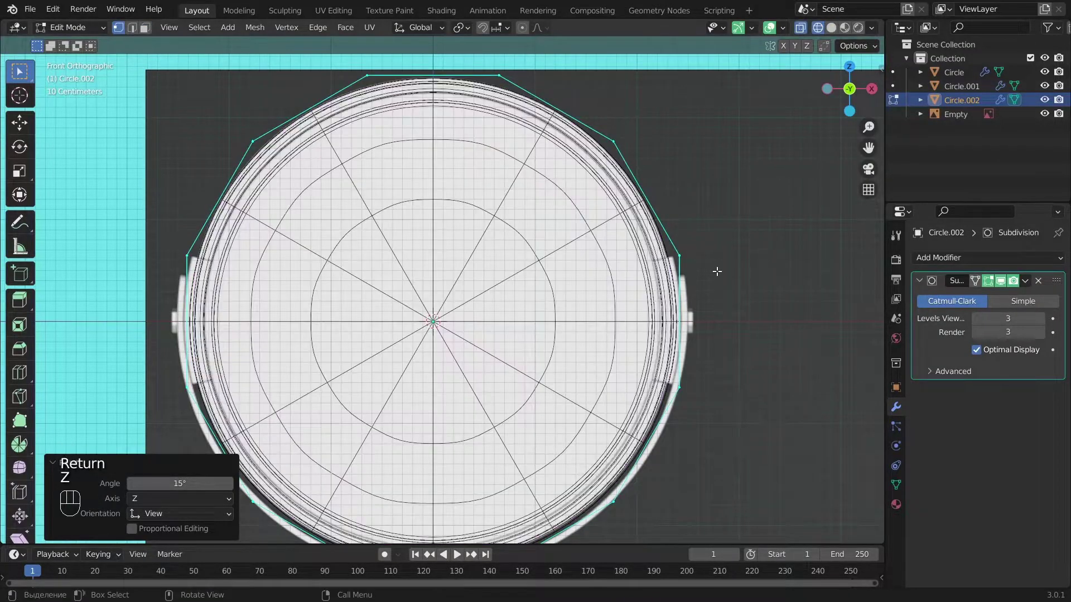
scroll(717, 270, "down", 2)
key("a")
key("c")
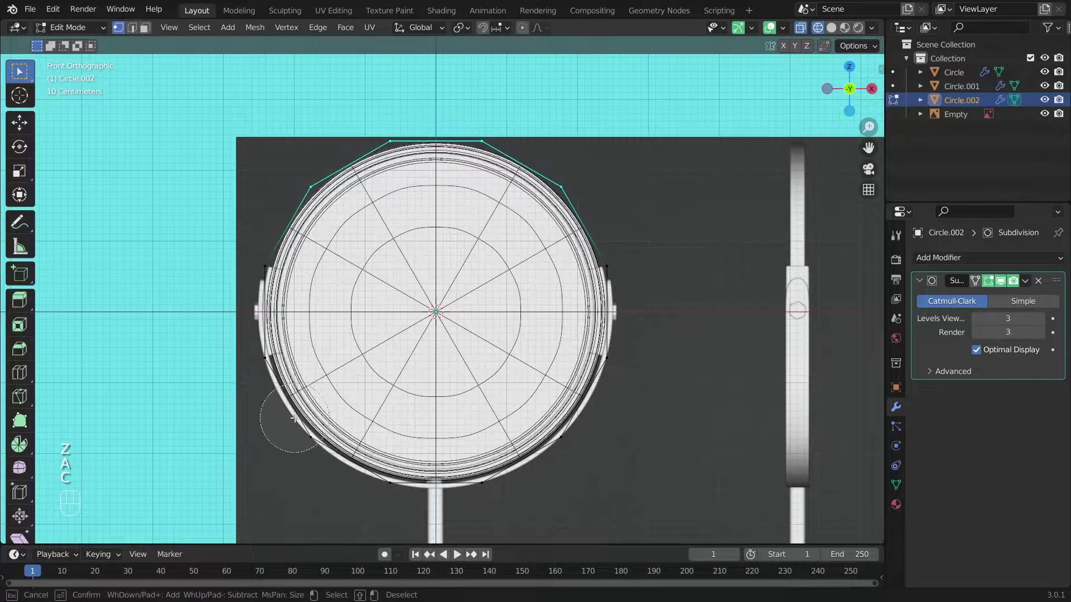
key("x")
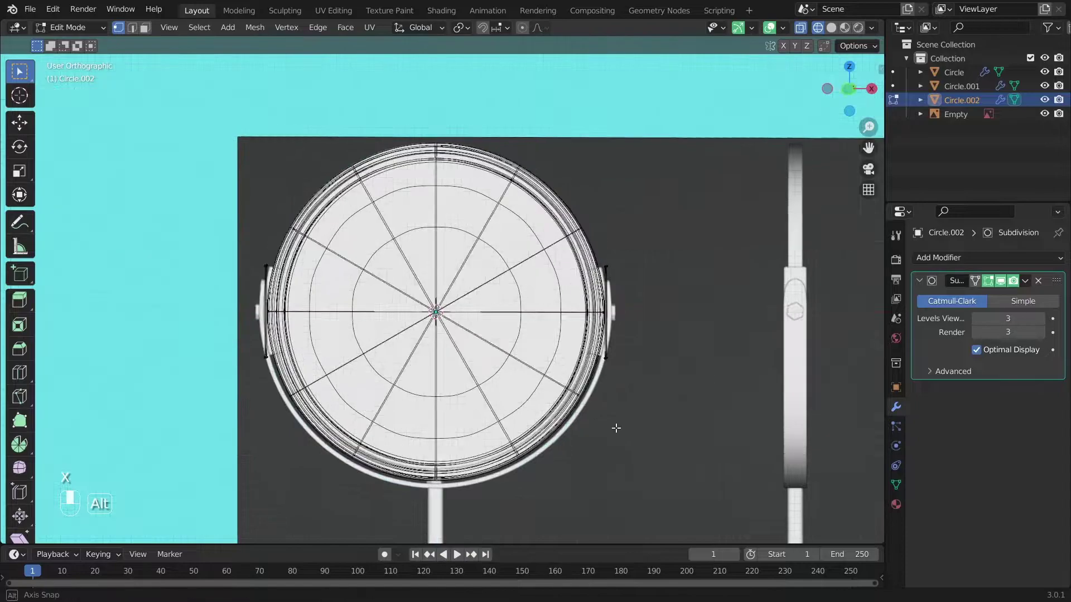
Delete the vertices of the strip piece on the mirror's left side and return to solid shading.
middle_click_drag(617, 430, 588, 433)
key("x")
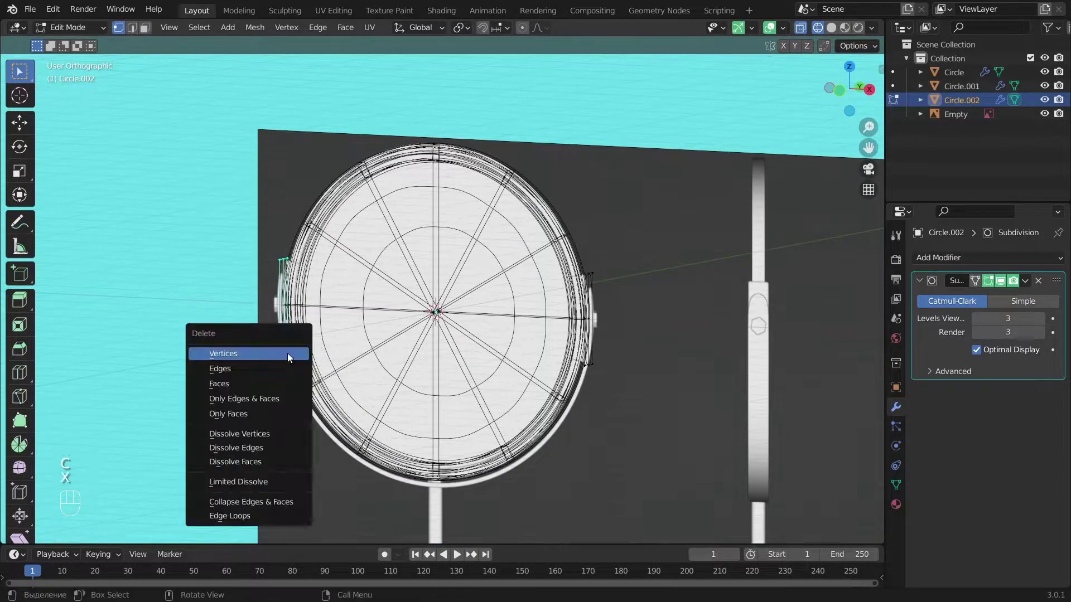
key("Tab")
key("z")
key("a")
scroll(737, 297, "up", 3)
Add loop cuts to the remaining side strip to square off its smoothed ends, and leave edit mode.
key("Tab")
middle_click_drag(733, 345, 682, 348, "ctrl")
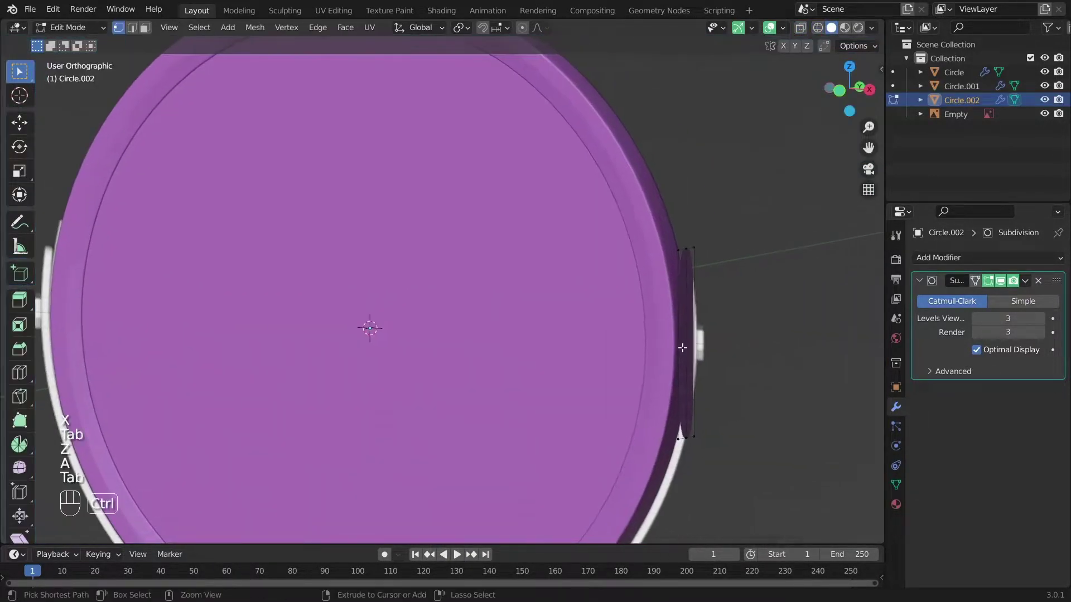
left_click(695, 331)
key("a")
key("Tab")
scroll(692, 361, "up", 2)
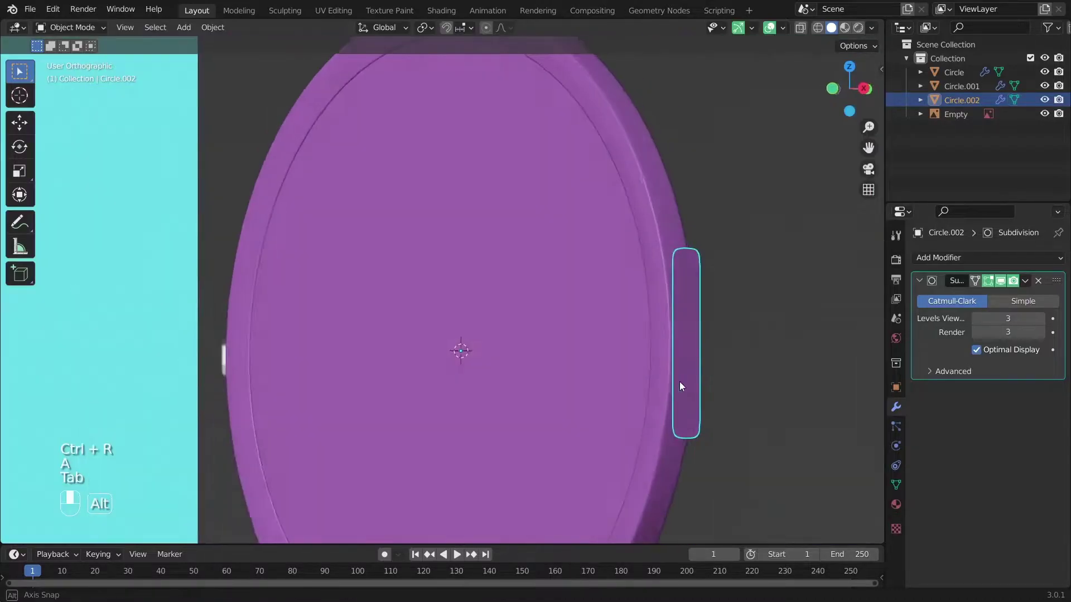
Add a Shrinkwrap modifier to the side strip with the frame ring Circle.001 as target, and apply it.
left_click(931, 259)
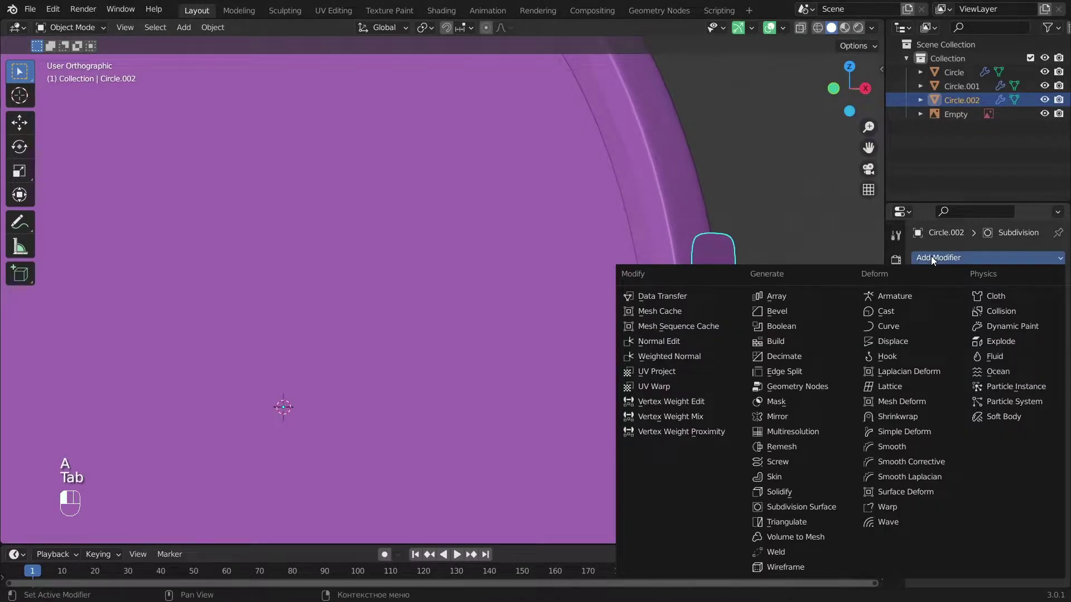
left_click(892, 435)
middle_click_drag(697, 390, 689, 353, "alt")
scroll(715, 382, "up", 3)
left_click(599, 205)
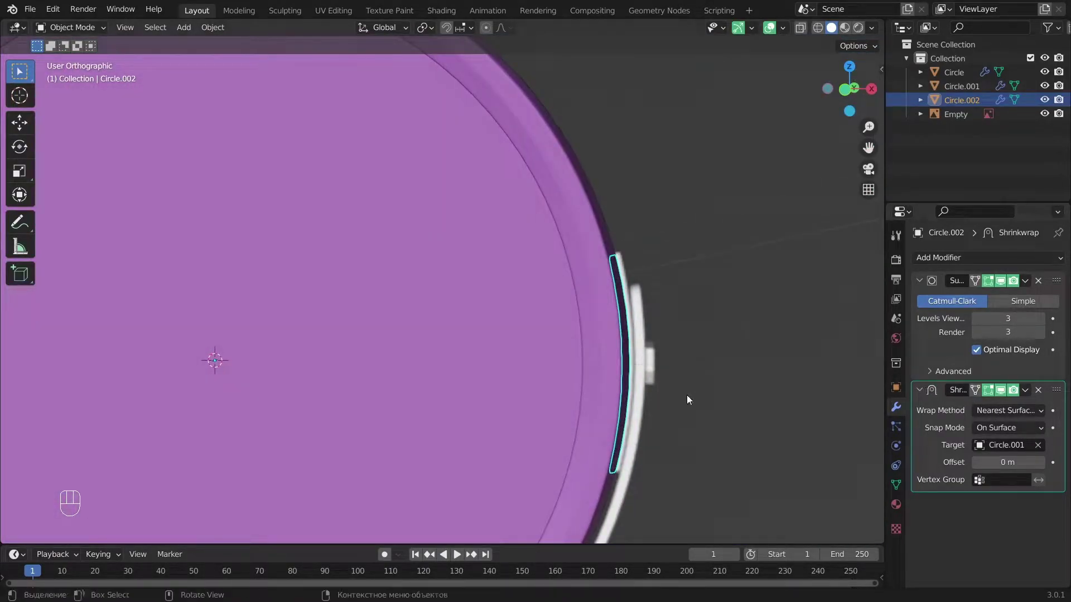
key("KP_1")
left_click(975, 257)
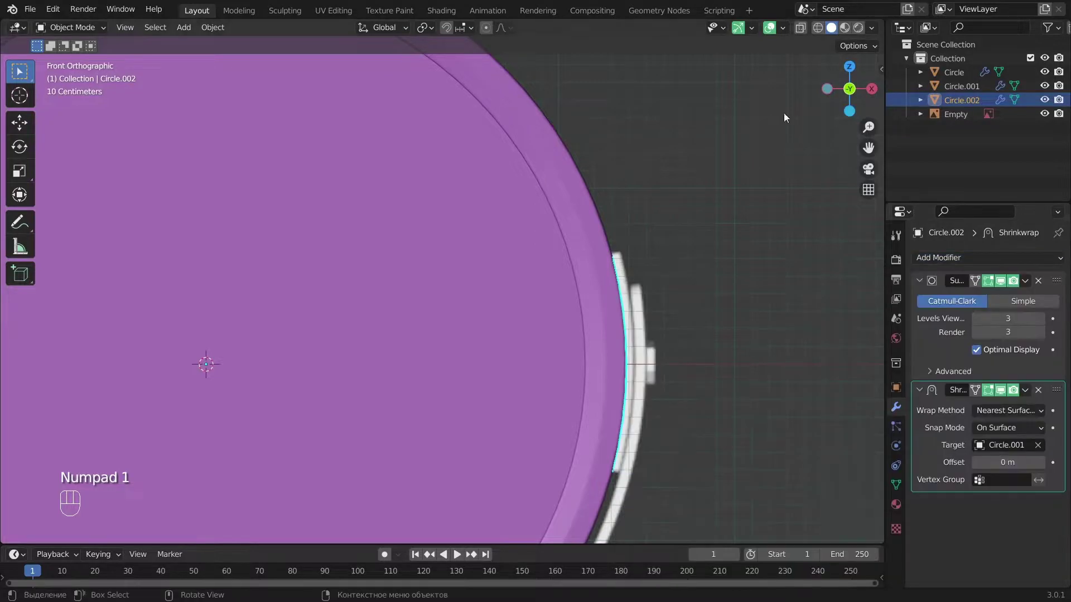
key("ctrl+a")
middle_click_drag(641, 384, 704, 382)
Add a Solidify modifier to the side strip with a thickness of 0.054 m.
left_click(977, 256)
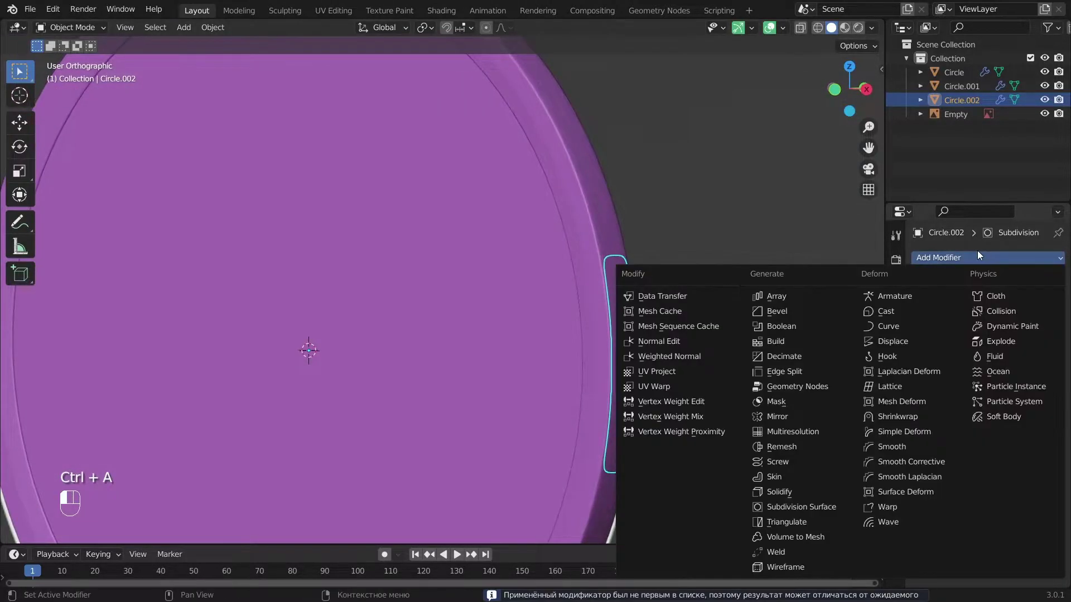
left_click(778, 492)
key("KP_1")
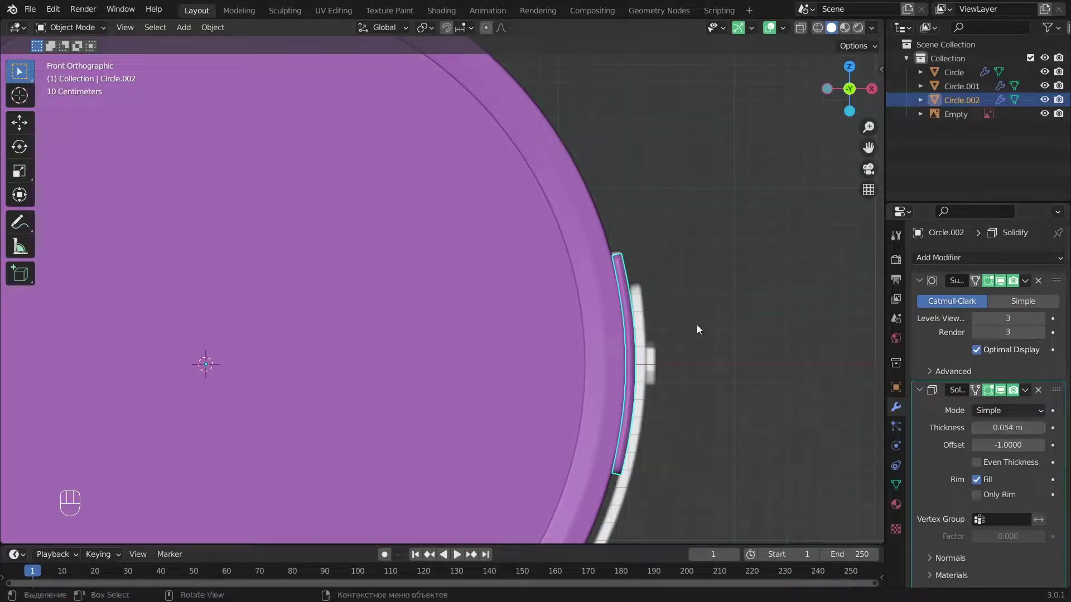
scroll(691, 332, "down", 3)
middle_click_drag(686, 339, 627, 371)
scroll(627, 372, "up", 3)
Collapse the Solidify modifier and move it above the Subdivision modifier in the stack.
left_click(1004, 389)
left_click_drag(1056, 389, 1053, 274)
scroll(752, 273, "up", 1)
Add a Bevel modifier between Solidify and Subdivision with an amount of 0.001 m, and deselect the strip.
left_click(951, 260)
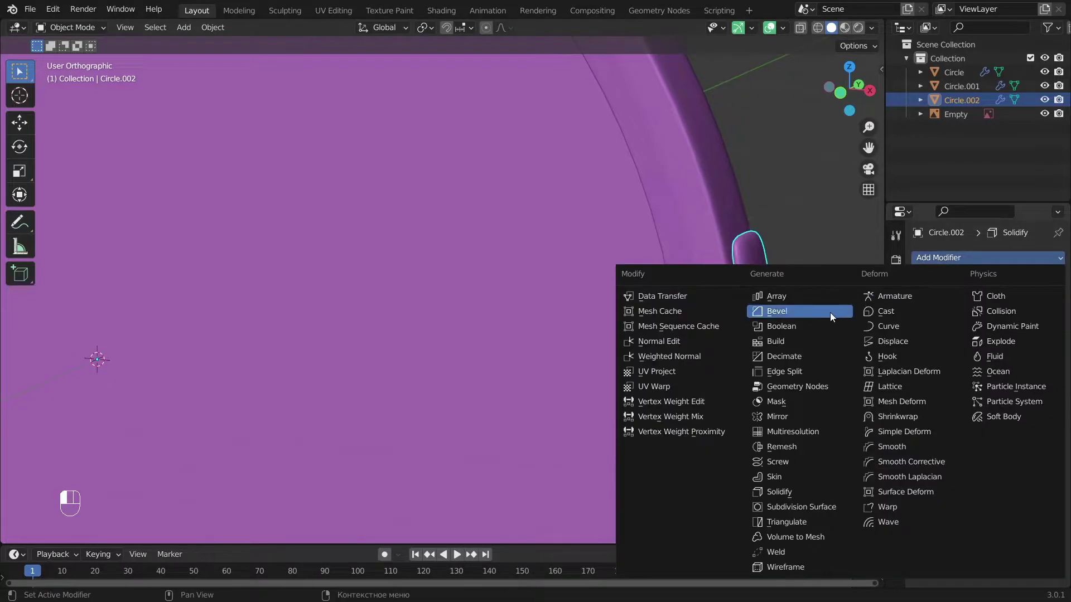
left_click(793, 313)
left_click_drag(1059, 413, 1046, 300)
left_click(984, 352)
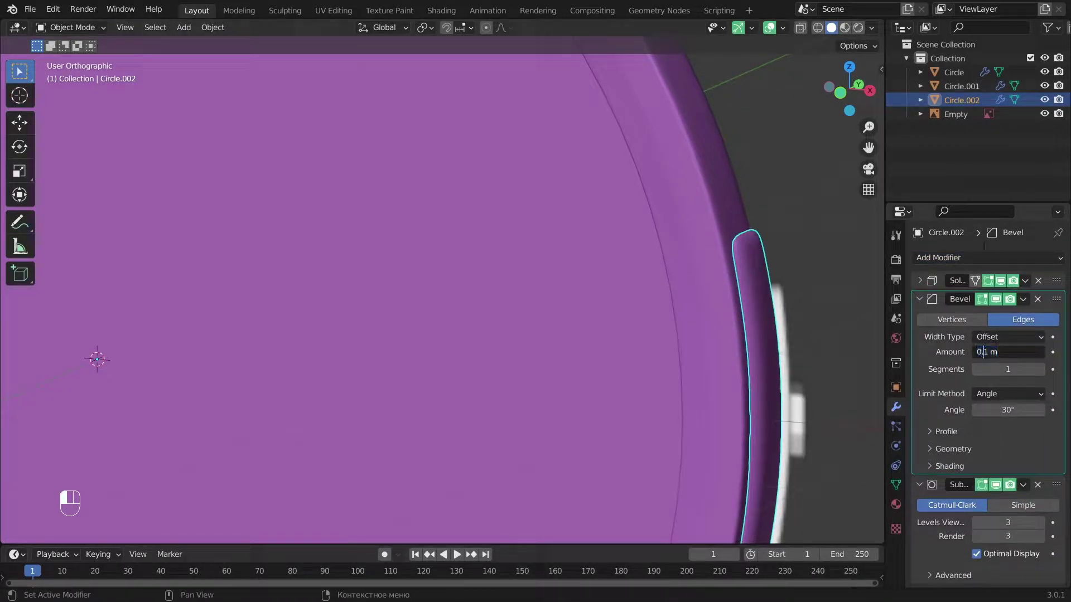
left_click(984, 245)
scroll(737, 301, "down", 3)
key("alt+a")
middle_click_drag(677, 345, 523, 304)
key("KP_3")
key("KP_1")
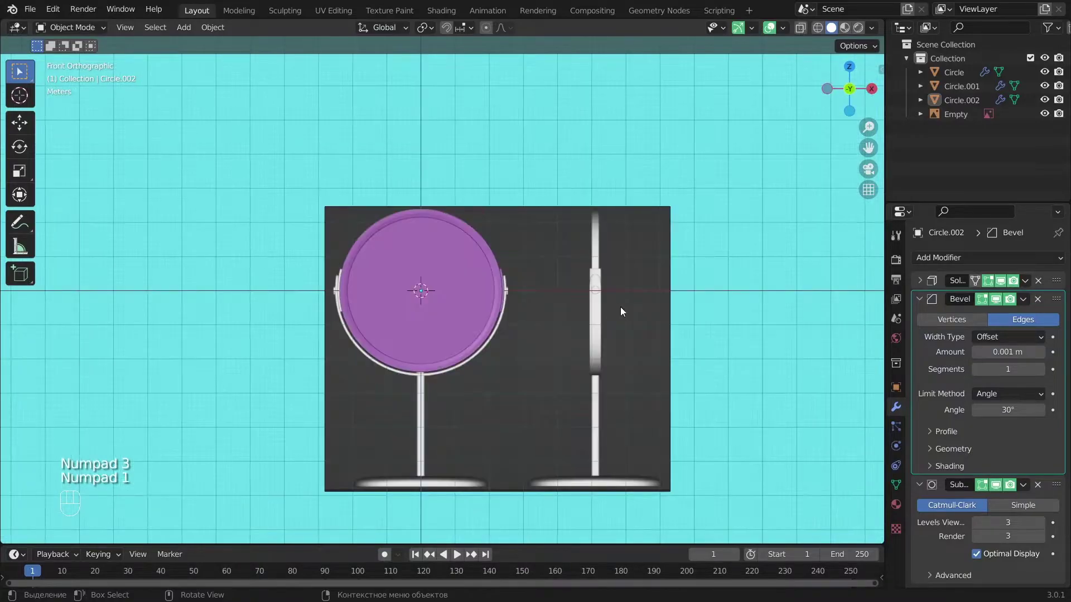
Examine the side strip from several angles and compare the model with the reference image in wireframe.
scroll(617, 282, "up", 4)
left_click(612, 257)
scroll(701, 267, "up", 4)
left_click_drag(712, 338, 643, 362, "alt")
scroll(643, 251, "up", 2)
scroll(644, 251, "down", 4)
key("KP_1")
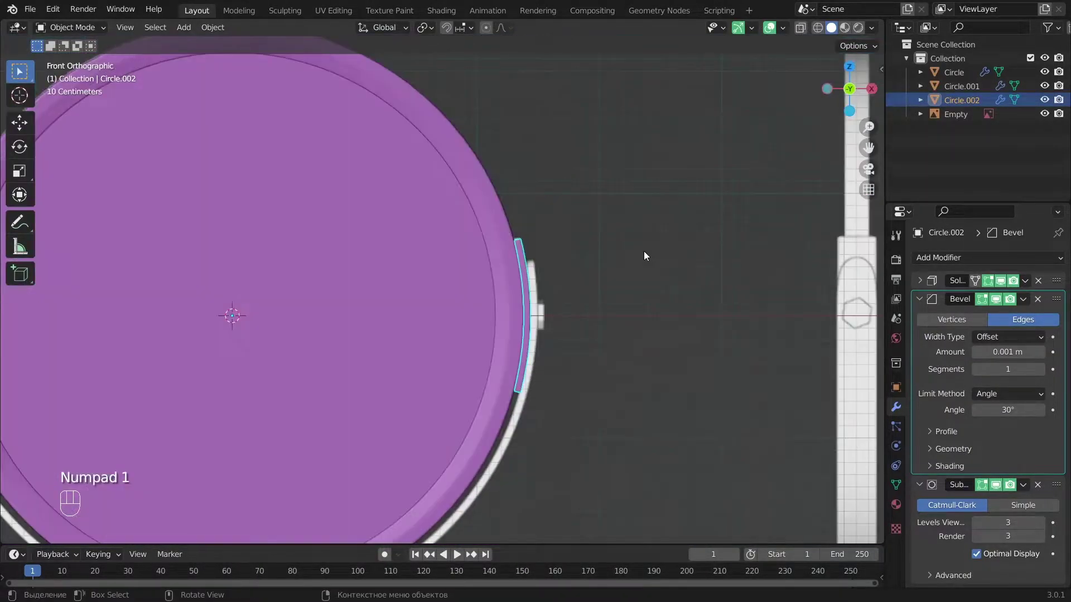
key("z")
key("a")
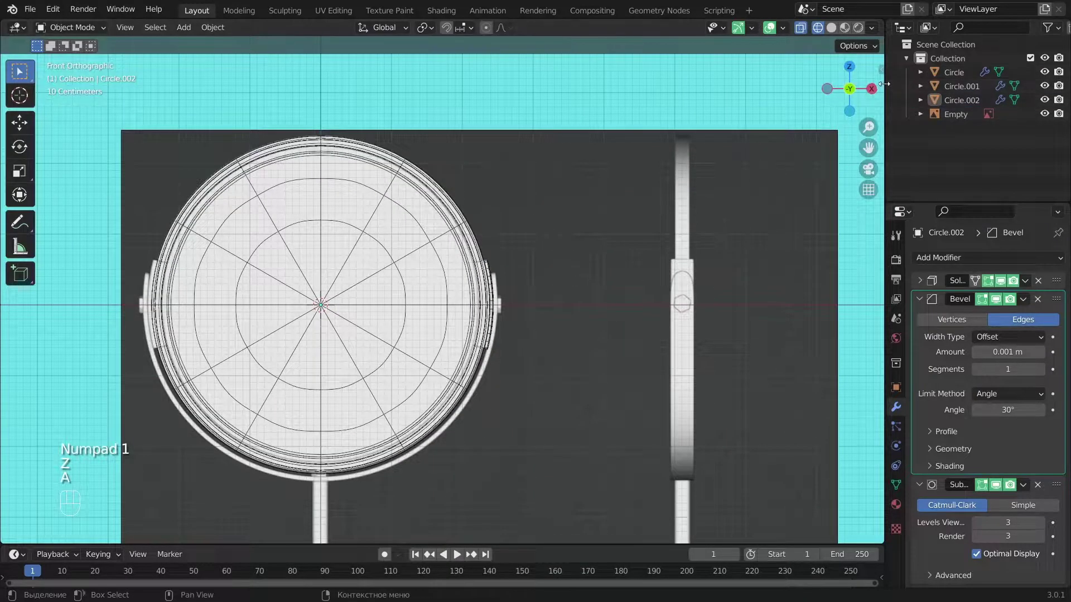
Widen the side editors, change the Outliner area into an Image Editor, and open the reference image 02.JPG in it.
left_click_drag(884, 84, 818, 67)
left_click(834, 28)
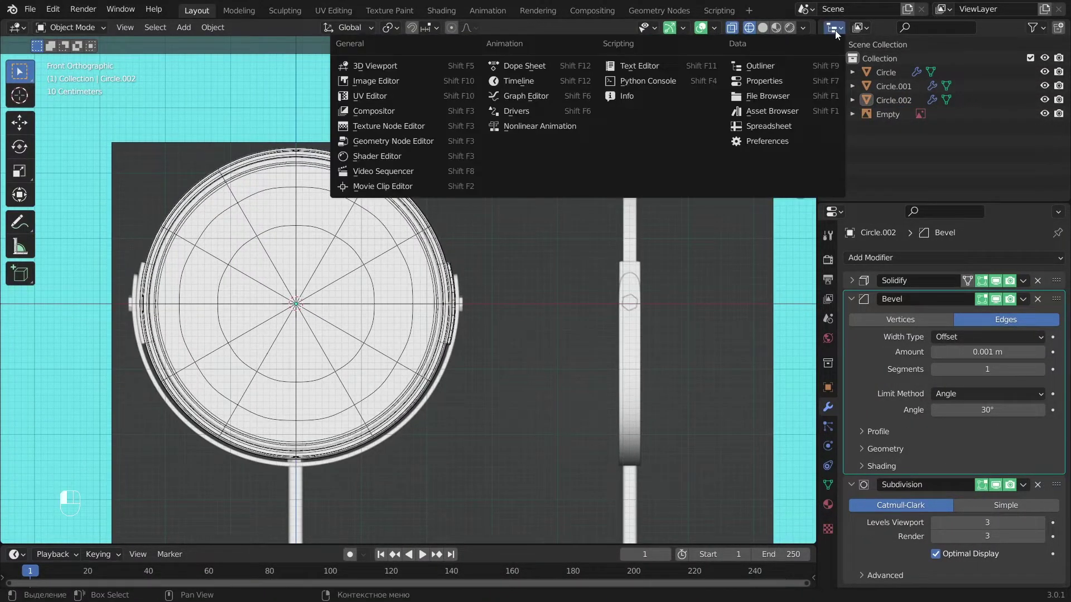
left_click(446, 96)
left_click(942, 28)
left_click(912, 47)
left_click(368, 178)
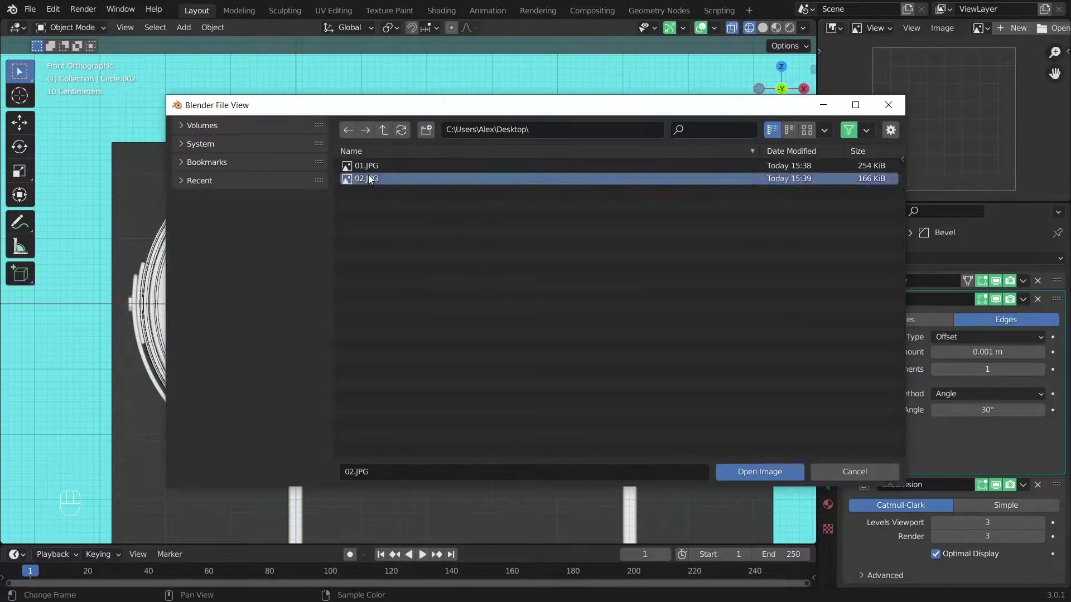
double_click(368, 178)
Frame the side bracket in the 02.JPG reference and enlarge the Image Editor area.
scroll(1042, 127, "up", 3)
middle_click_drag(1004, 129, 976, 133, "alt+shift")
scroll(994, 136, "up", 2)
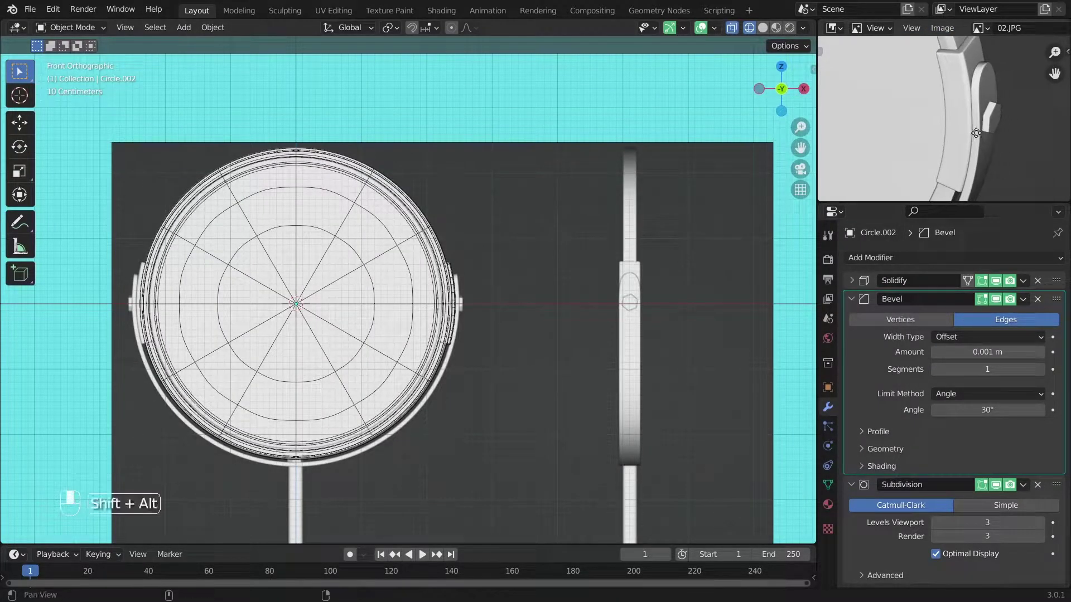
scroll(484, 316, "up", 2)
left_click_drag(1028, 201, 948, 256)
scroll(614, 329, "down", 1)
Scale the whole side strip mesh along Y by about 1.98 so that it is wider than the frame ring.
middle_click_drag(542, 269, 504, 283)
scroll(503, 283, "up", 2)
key("z")
scroll(507, 268, "up", 1)
key("Tab")
scroll(557, 223, "up", 2)
key("KP_3")
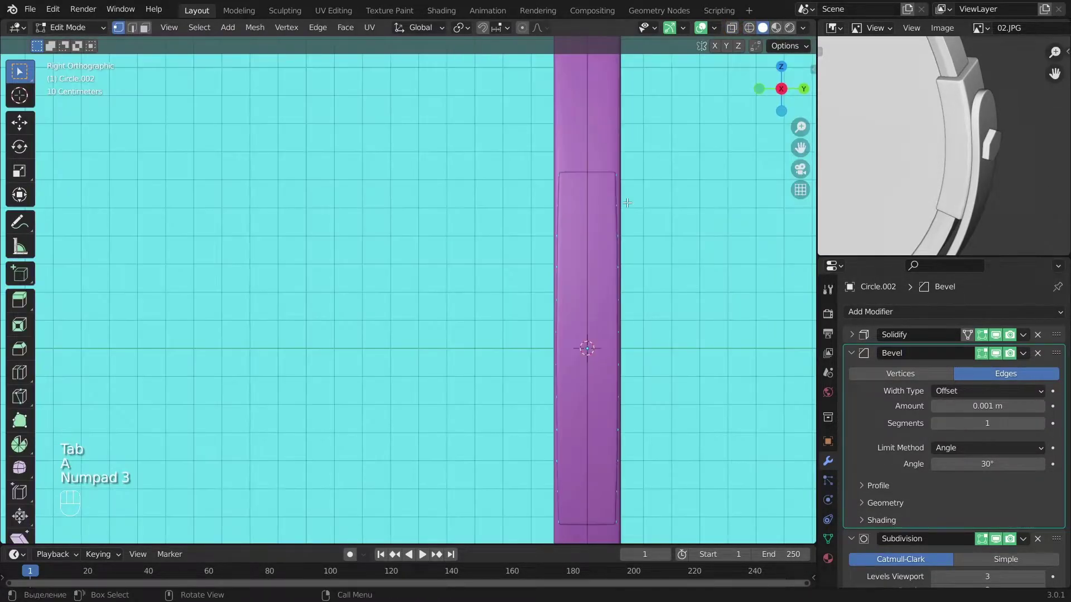
middle_click_drag(648, 218, 607, 218, "alt+shift")
key("s")
key("y")
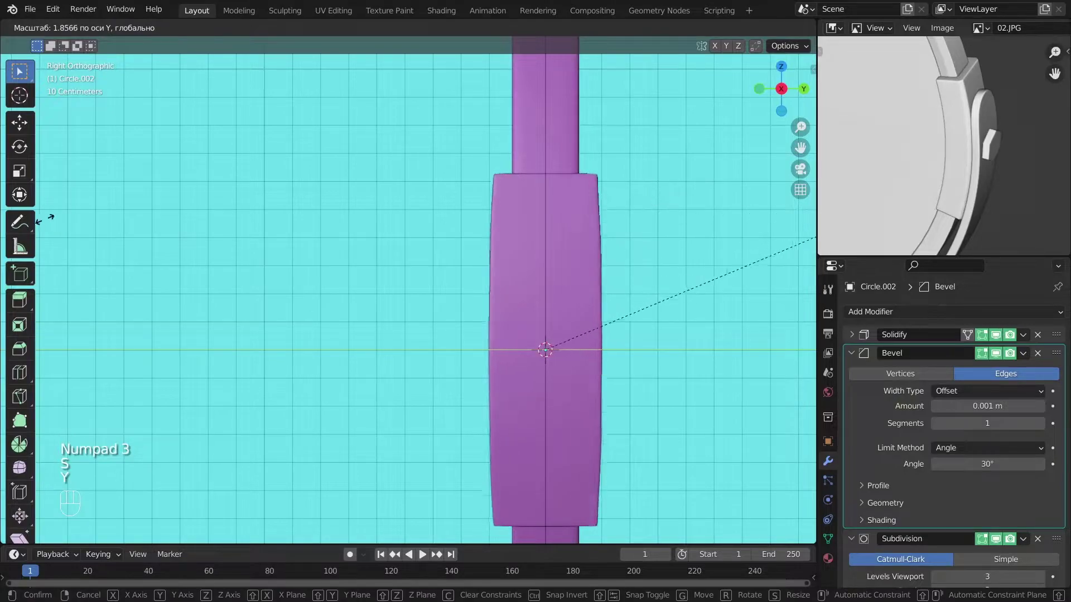
left_click(669, 309)
Add a lengthwise loop cut to the side strip.
middle_click_drag(668, 308, 508, 356)
mouse_move(583, 335)
left_mouse_down("alt")
mouse_move(421, 370)
mouse_move(575, 334)
left_mouse_up("alt")
scroll(574, 333, "down", 3)
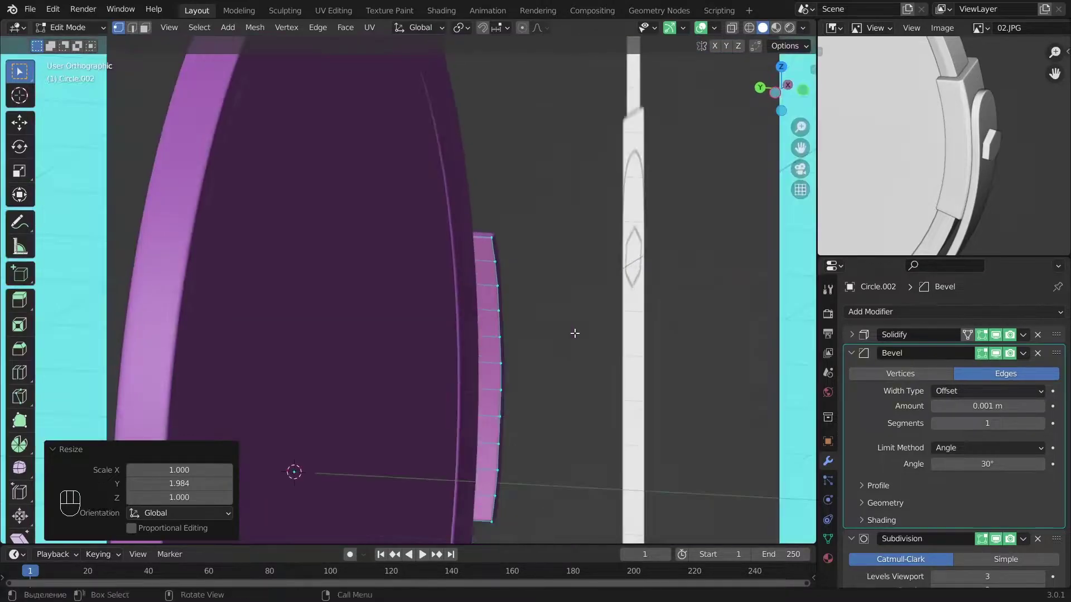
key("ctrl+r")
left_click(492, 248)
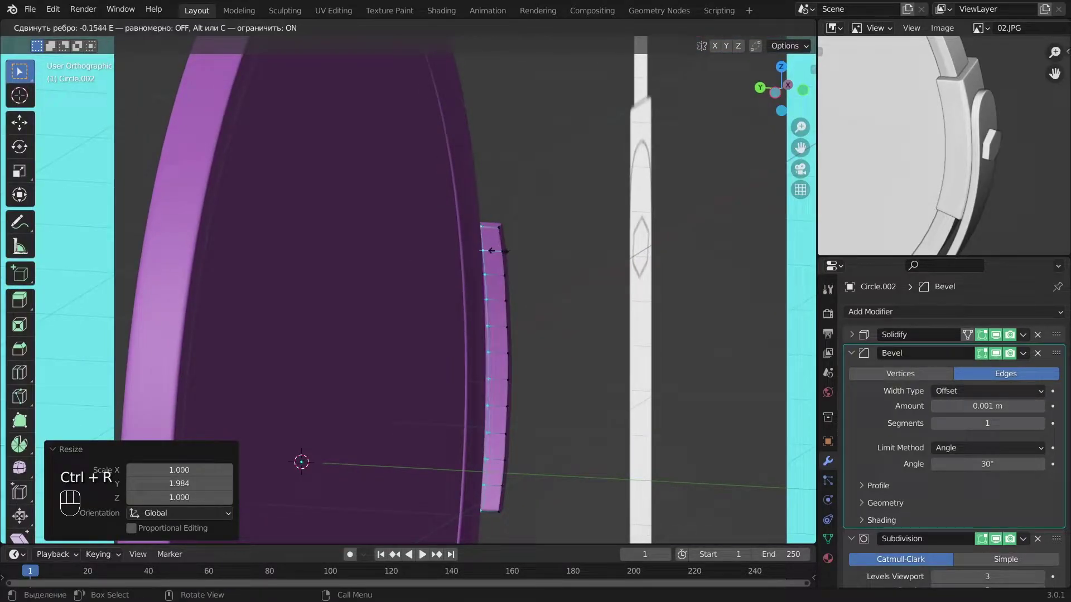
left_click(496, 251)
Delete the side strip's vertices on the positive Y side of the loop cut.
scroll(495, 251, "down", 4)
left_click_drag(493, 255, 634, 348, "alt")
middle_click_drag(635, 348, 554, 363, "alt")
key("z")
key("a")
scroll(544, 456, "up", 2)
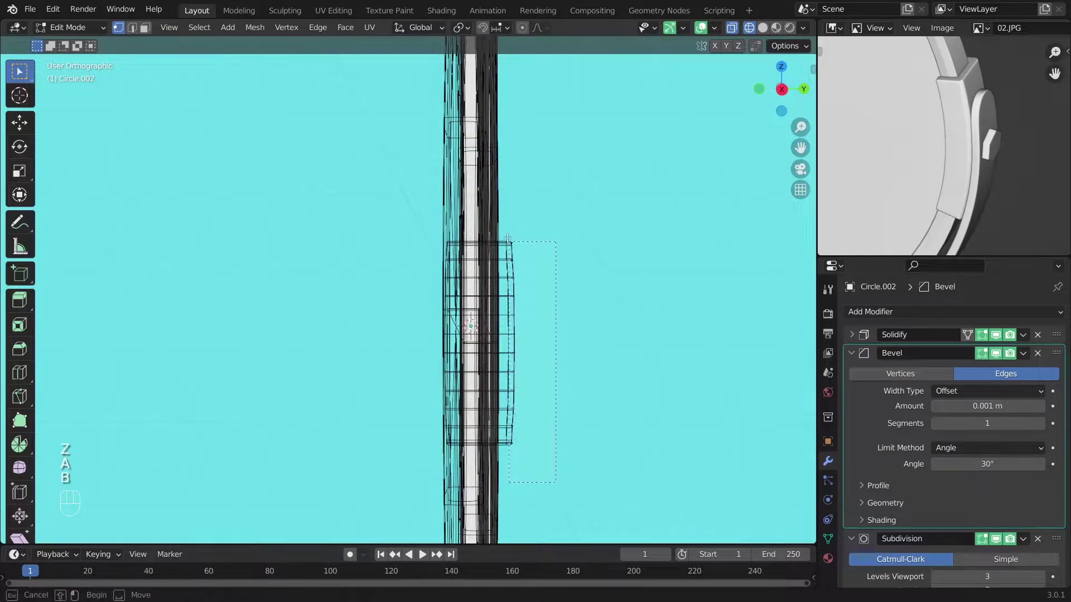
mouse_move(538, 396)
left_mouse_down("alt")
mouse_move(475, 411)
mouse_move(564, 406)
mouse_move(549, 411)
left_mouse_up("alt")
key("z")
key("x")
left_click(534, 229)
Add a Mirror modifier to the side strip on the Y axis only, and move it to the start of the modifier stack.
key("Tab")
left_click(851, 353)
left_click(872, 312)
left_click(777, 145)
left_click_drag(647, 379, 614, 384, "alt")
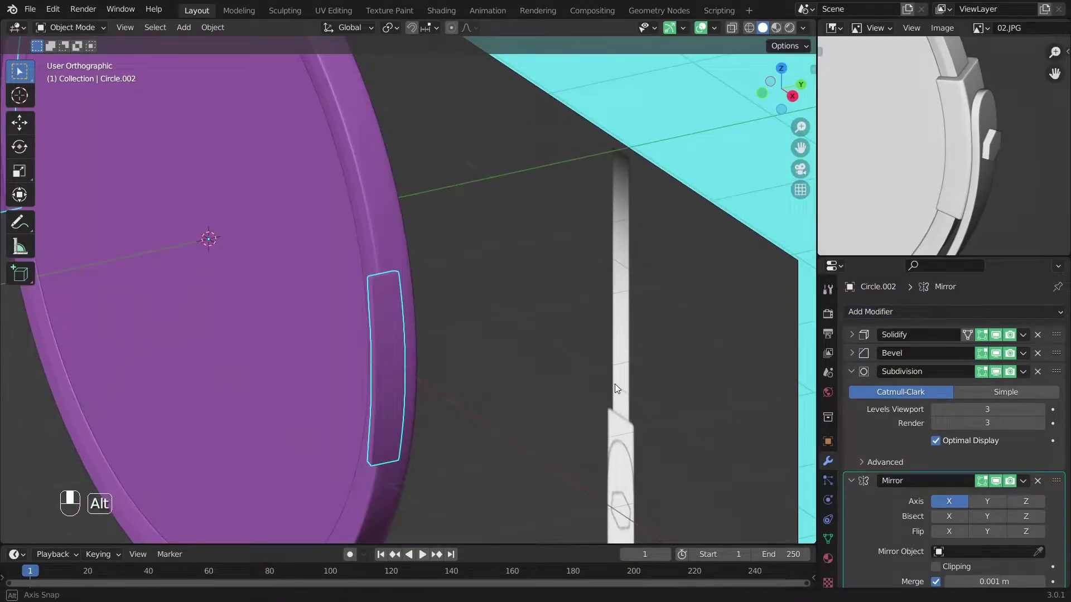
left_click(956, 503)
left_click(986, 501)
left_click_drag(1056, 480, 1035, 326)
Select the strip's lengthwise faces in face select mode and set the transform pivot point to the 3D cursor.
key("a")
left_click_drag(428, 365, 524, 243, "alt")
key("Tab")
left_click_drag(524, 243, 536, 383, "alt+shift")
left_click(143, 30)
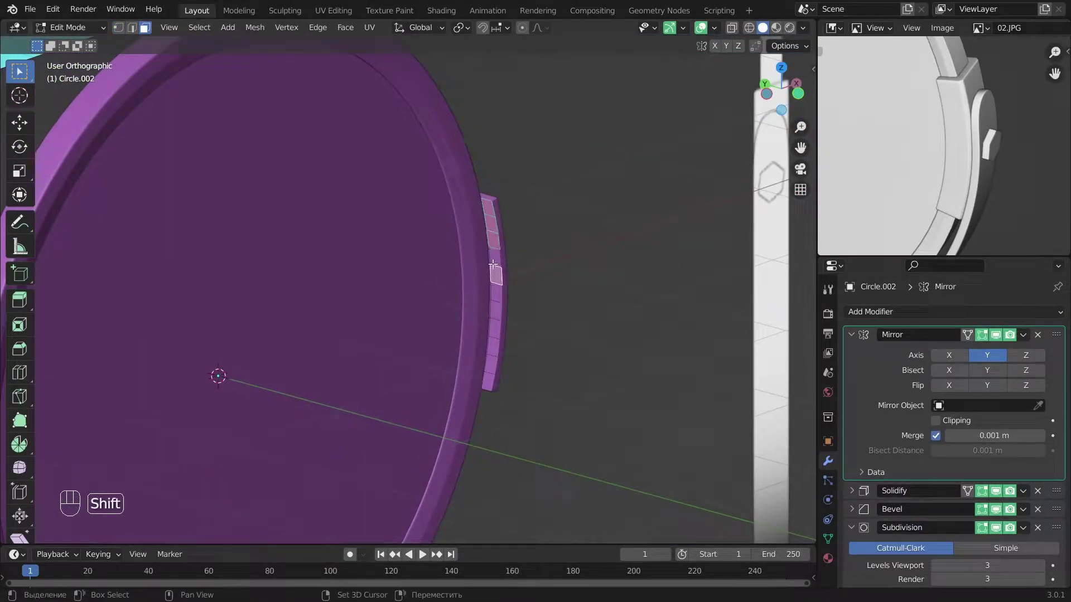
key("KP_1")
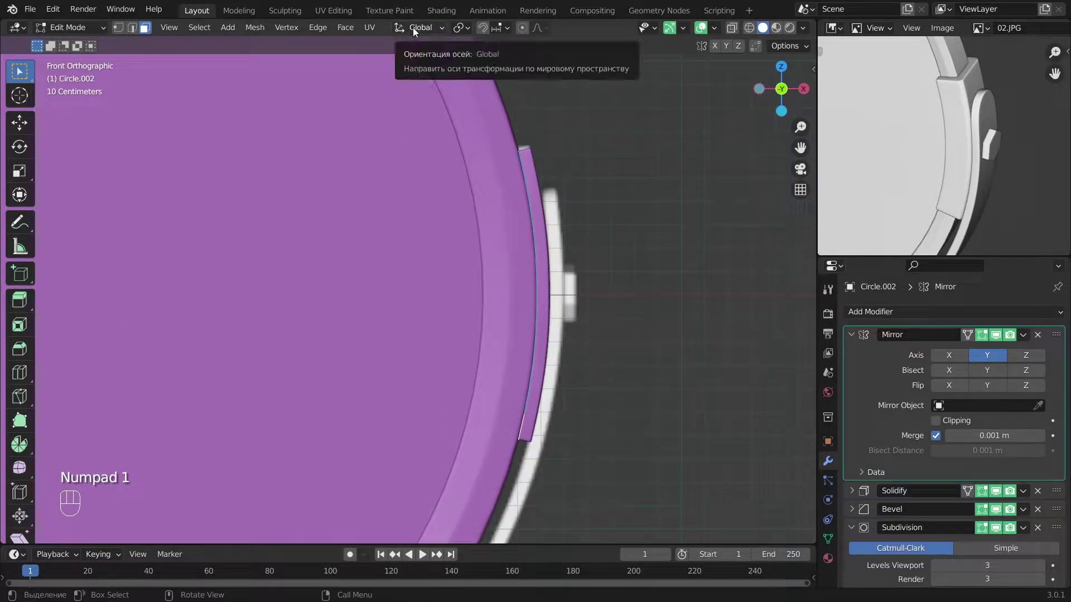
left_click(416, 28)
left_click(463, 27)
left_click(490, 59)
Try to extrude the selected strip faces inward by scaling them about the 3D cursor with Y excluded.
scroll(411, 310, "down", 3)
scroll(614, 148, "up", 3)
key("e")
key("s")
key("shift+y")
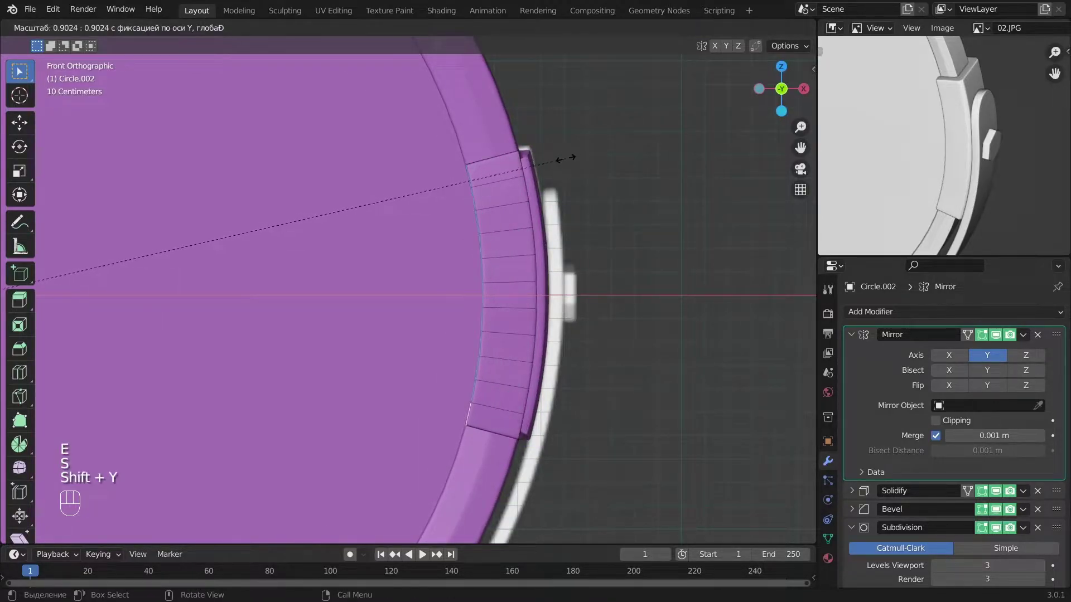
left_click(453, 363)
middle_click_drag(454, 363, 502, 375)
key("ctrl+z")
key("ctrl+shift+z")
key("ctrl+z")
Apply the strip's Solidify modifier in Object Mode and enable Clipping in the Mirror modifier.
left_click(851, 334)
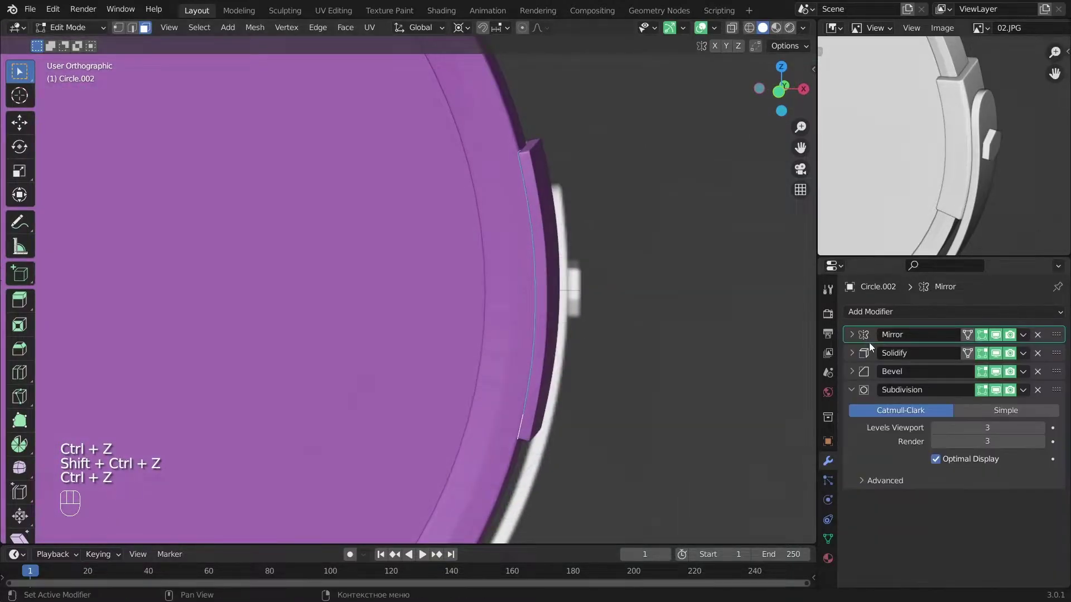
key("Tab")
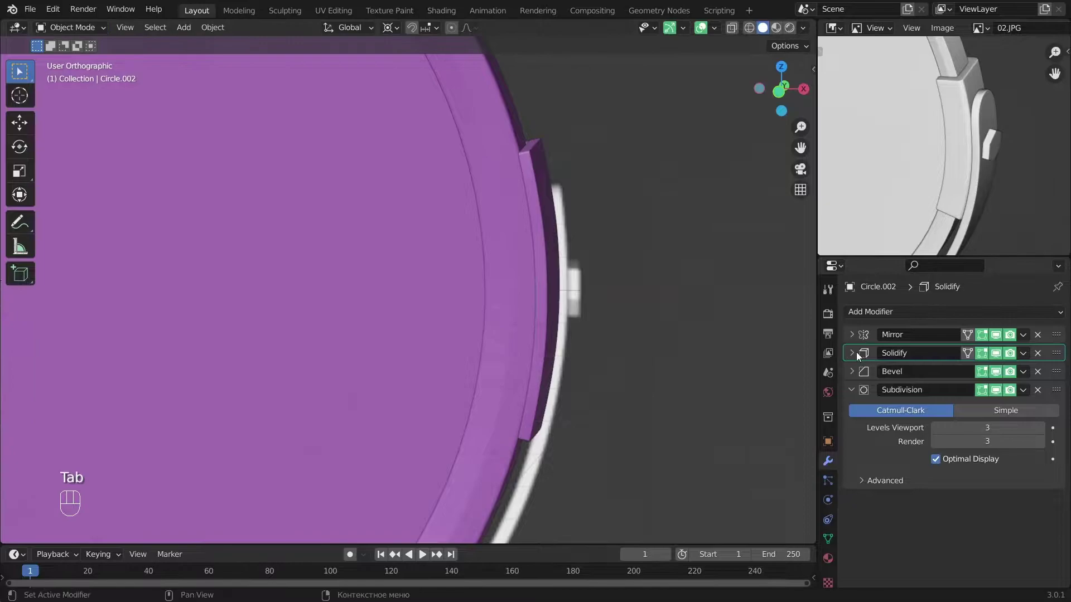
key("ctrl+a")
middle_click_drag(614, 279, 848, 323, "alt")
left_click(851, 335)
Box-select the unwanted geometry along the strip's mirror seam in wireframe and delete it.
key("Tab")
middle_click_drag(614, 288, 606, 249)
key("a")
key("z")
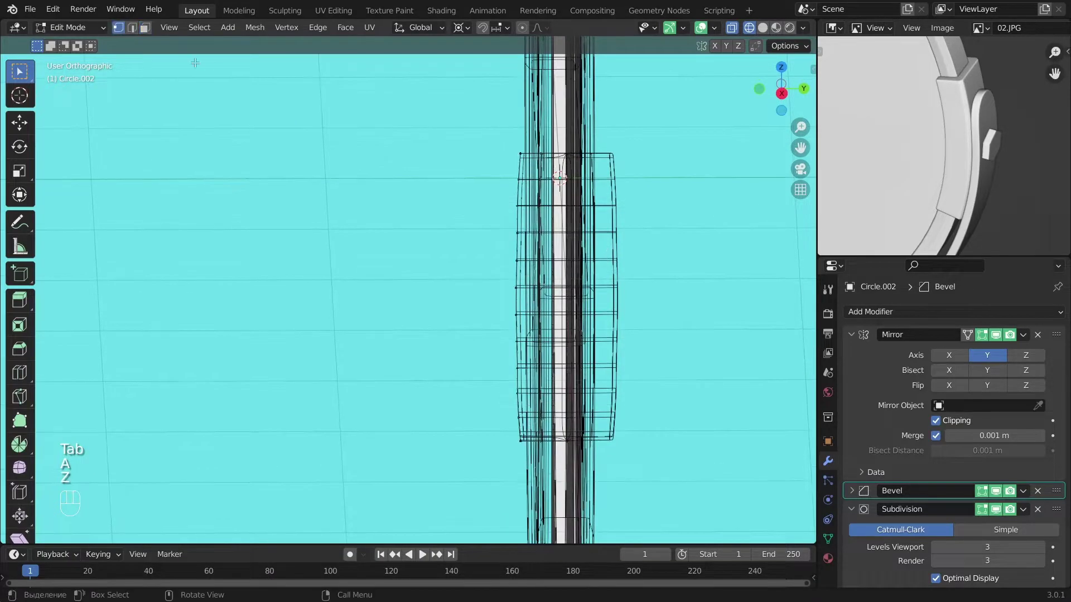
key("KP_3")
scroll(592, 301, "down", 8)
scroll(538, 347, "up", 7)
key("z")
key("z")
key("b")
left_click_drag(483, 197, 483, 196)
key("z")
middle_click_drag(577, 399, 550, 419)
key("x")
left_click(527, 448)
key("Tab")
Select the vertices along the strip's mirror seam and move them about 0.017 m in the negative Y direction.
middle_click_drag(530, 341, 599, 435, "alt")
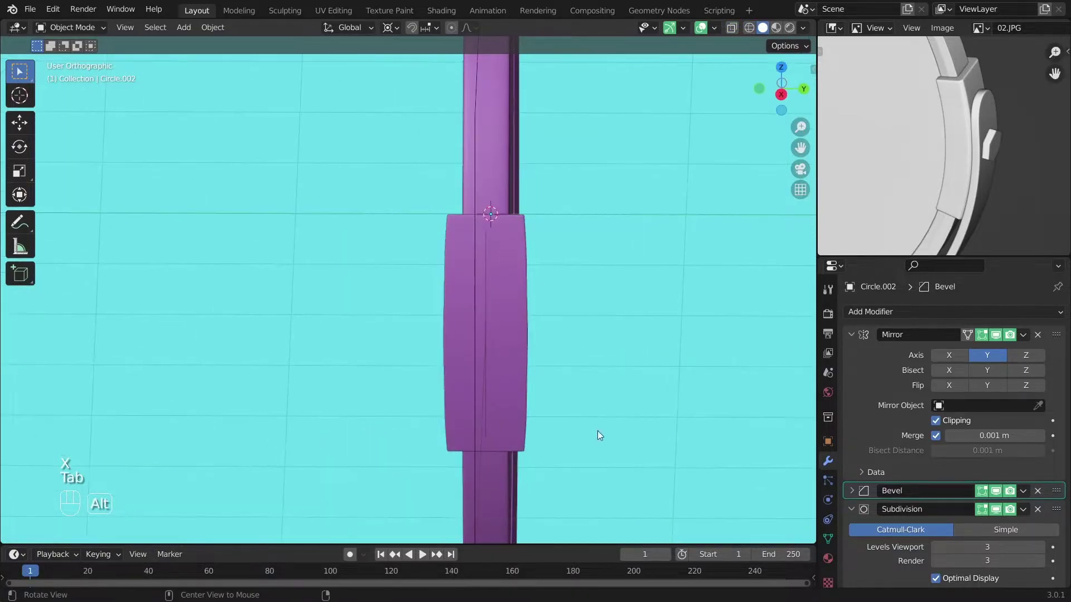
left_click(938, 420)
key("Tab")
middle_click_drag(623, 393, 542, 330, "alt")
key("z")
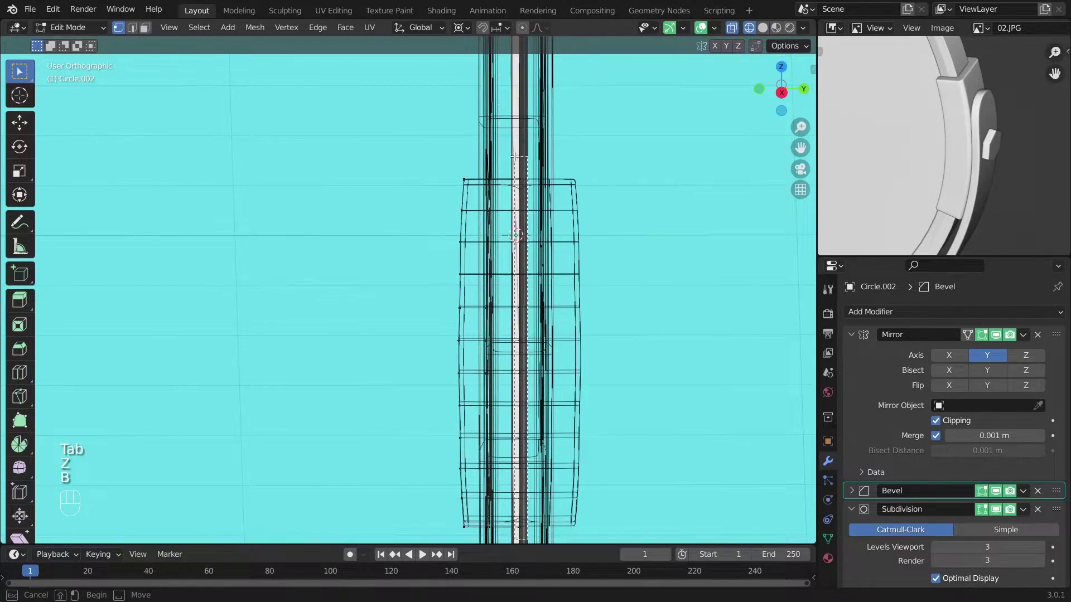
key("z")
key("g")
key("x")
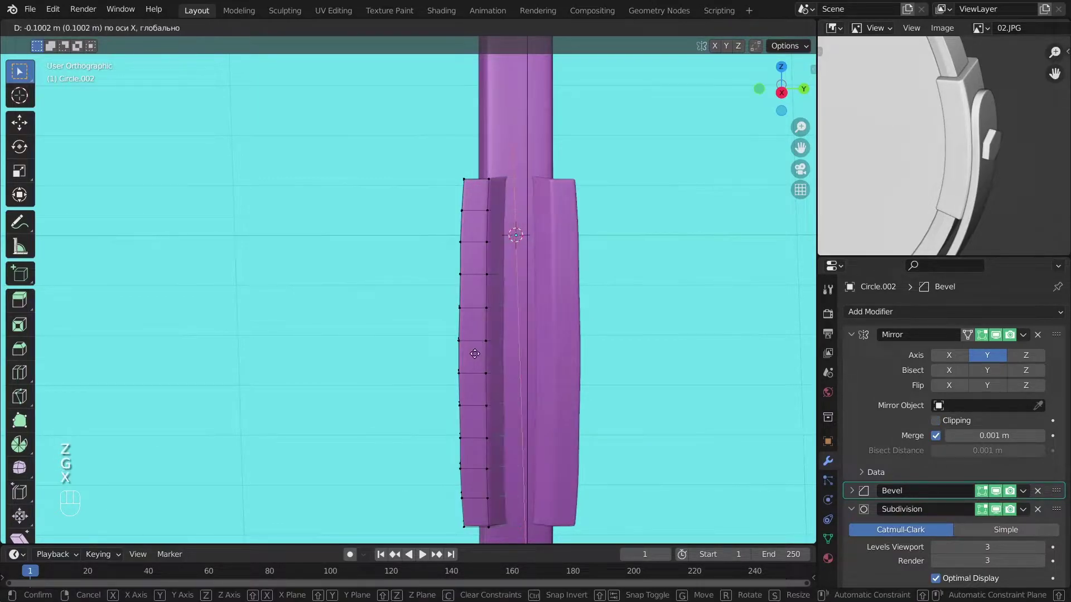
right_click(561, 309)
scroll(561, 309, "down", 2)
key("g")
key("y")
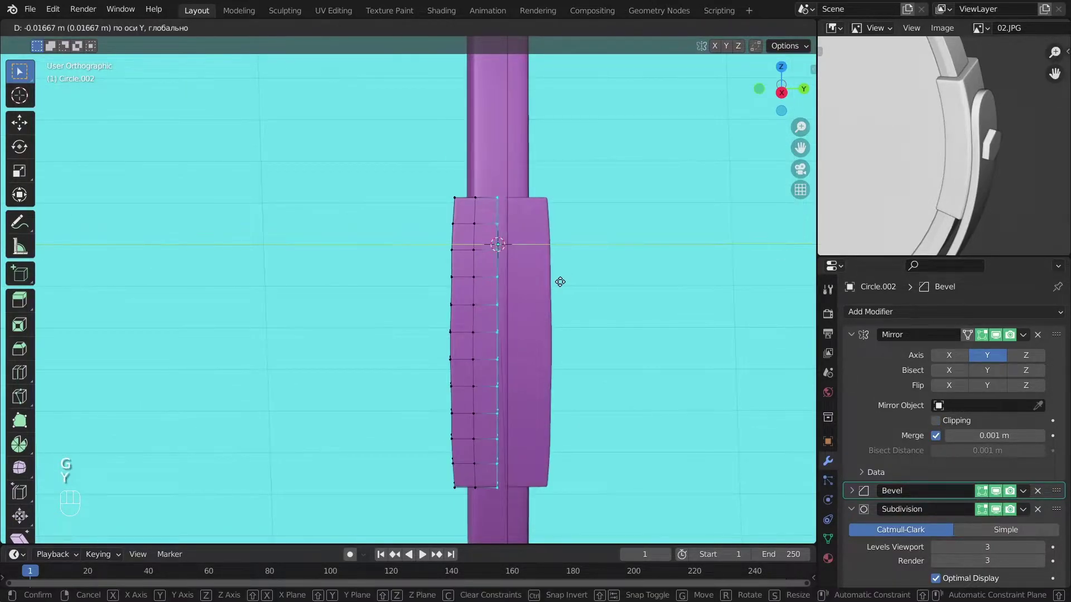
left_click(559, 282)
Move the seam vertices along Y once more so the two halves join at the mirror plane, and deselect them.
middle_click_drag(559, 283, 773, 425)
key("g")
key("y")
left_click_drag(585, 396, 502, 313, "alt")
left_click(537, 384)
key("a")
key("Tab")
key("Tab")
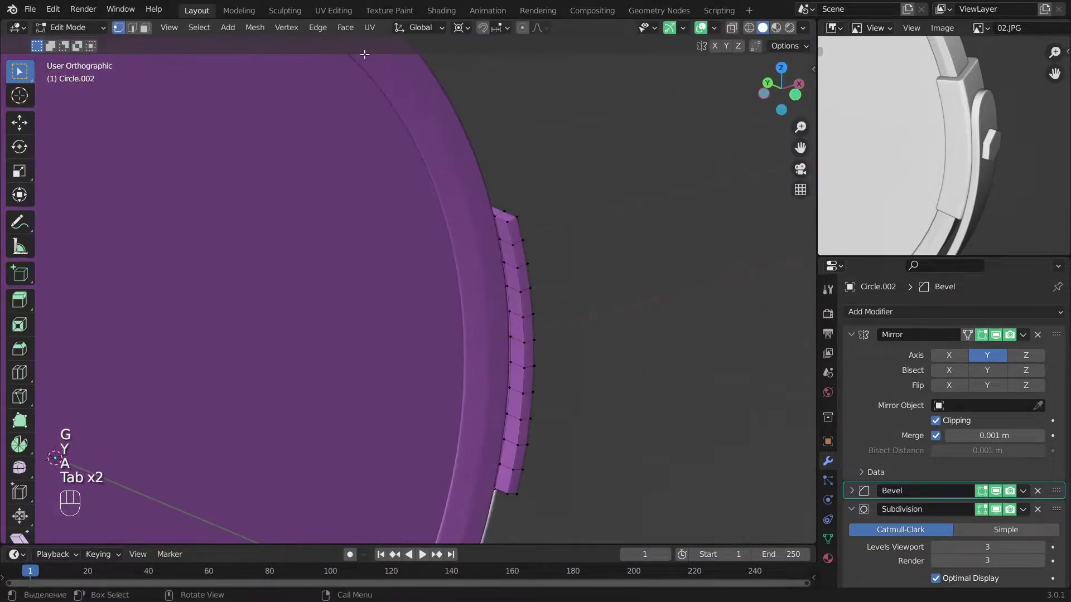
Select the strip's column of side faces and extrude them inward over the frame by scaling about the 3D cursor with Y excluded.
left_click_drag(505, 363, 555, 366, "alt")
scroll(555, 365, "up", 2)
left_click_drag(569, 491, 544, 386, "alt+shift")
key("c")
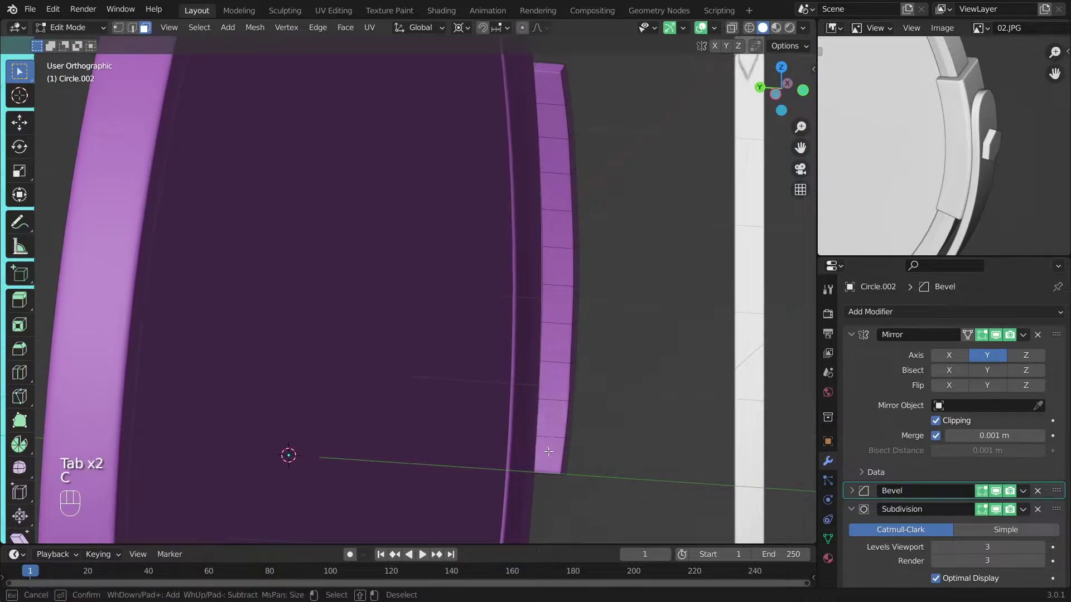
right_click(550, 100)
key("z")
key("KP_3")
key("z")
key("KP_1")
left_click_drag(640, 276, 637, 240, "alt+shift")
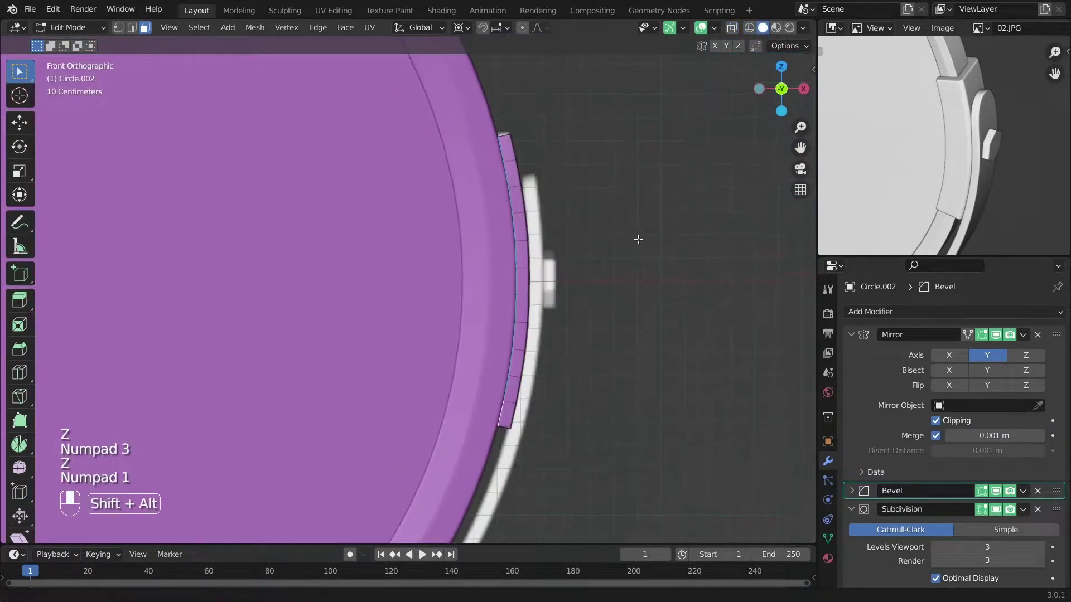
key("e")
key("s")
key("shift+y")
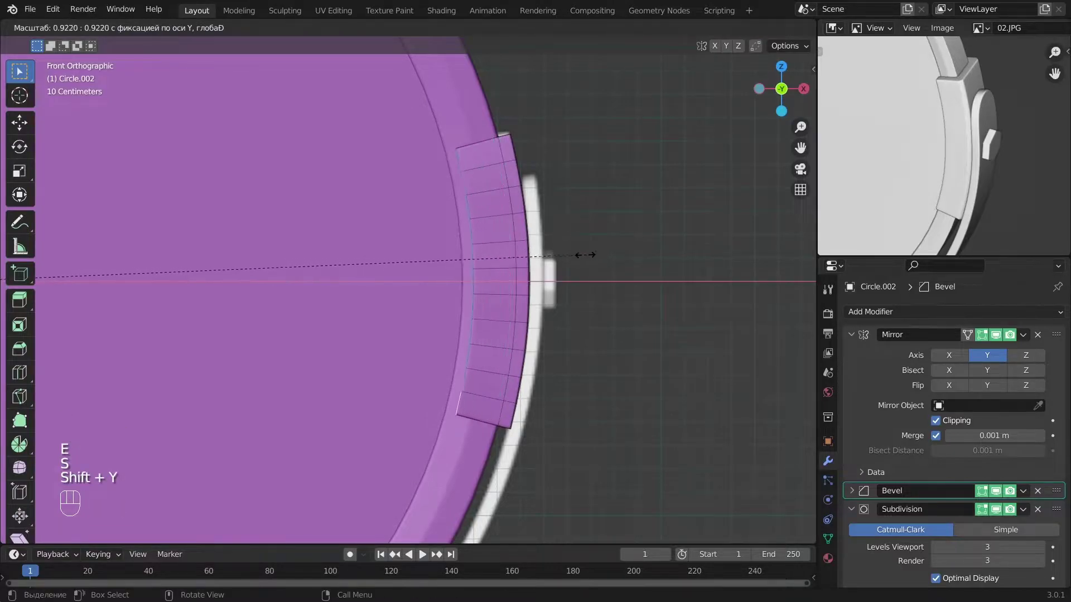
left_click(550, 267)
Select the whole side bracket mesh and rescale its depth along the Y axis.
key("Tab")
left_click_drag(526, 289, 569, 433, "alt")
scroll(518, 311, "up", 3)
key("Tab")
left_click_drag(517, 310, 616, 231, "alt")
key("s")
key("y")
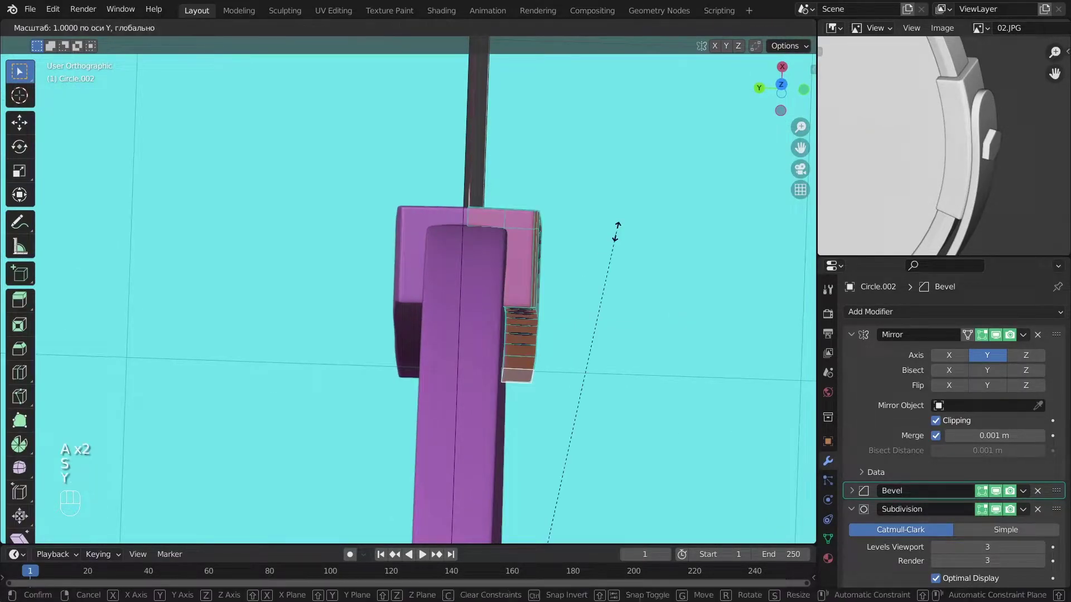
left_click(540, 337)
Bevel the lengthwise outer corner edge of the side bracket and return to Object Mode.
middle_click_drag(540, 337, 404, 238, "alt")
key("Tab")
left_click_drag(404, 241, 495, 271, "alt")
key("Tab")
left_click_drag(497, 187, 569, 204, "alt")
key("a")
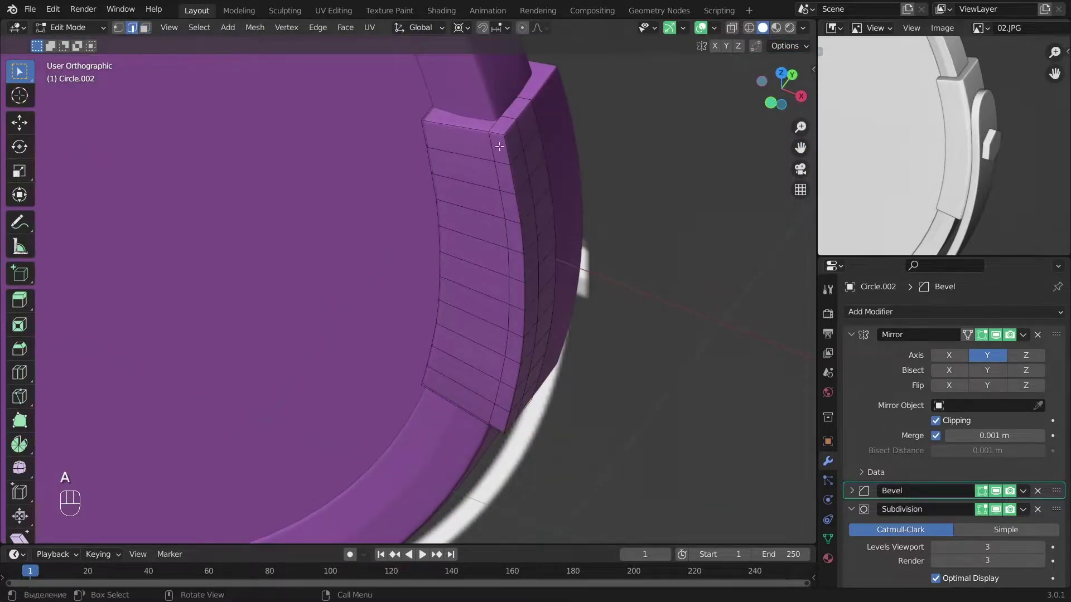
left_click_drag(551, 262, 513, 329, "alt")
key("ctrl+b")
left_click(591, 332)
key("a")
key("Tab")
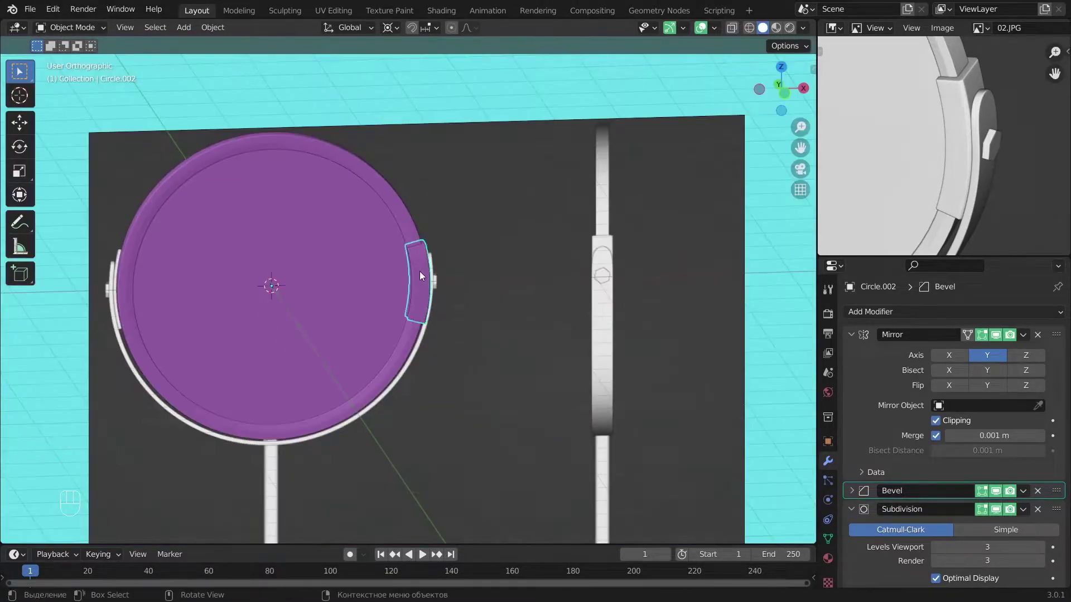
Apply the side bracket's Y-axis Mirror modifier and set the bracket's origin to the 3D cursor.
key("KP_1")
left_click(851, 334)
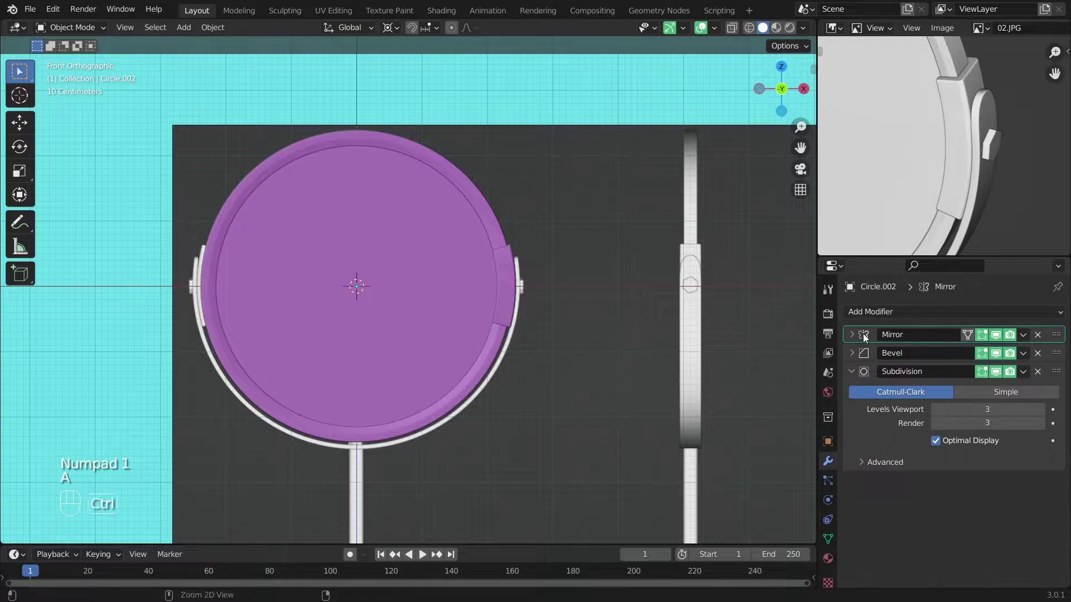
key("ctrl+a")
right_click(506, 260)
mouse_move(489, 303)
left_click(620, 337)
Add a Mirror modifier on the X axis to duplicate the side bracket on the opposite side of the frame.
scroll(725, 332, "up", 2)
left_click(862, 312)
left_click(794, 146)
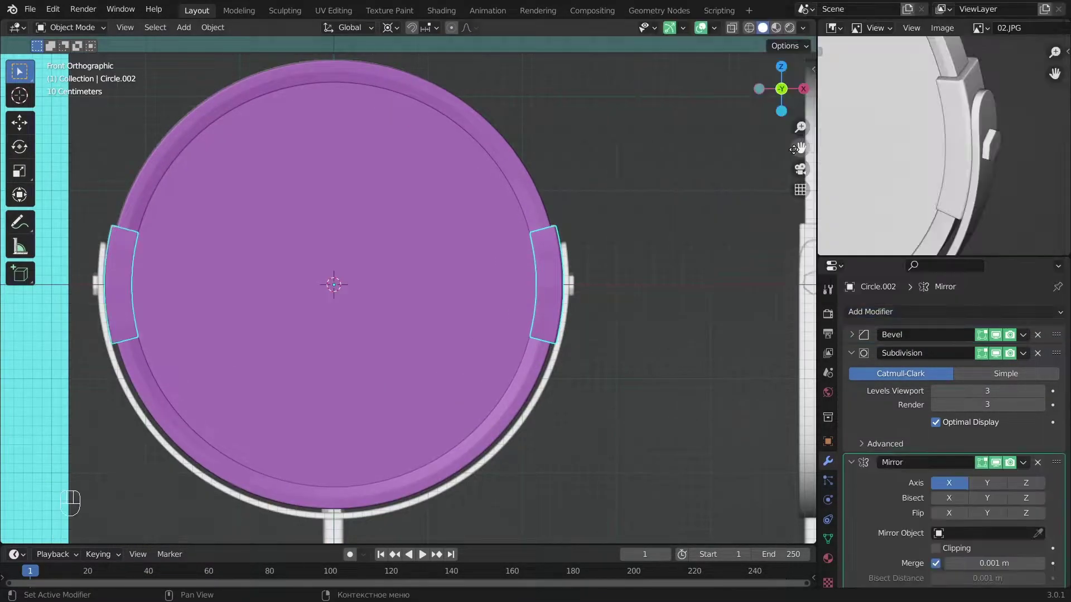
Add a mesh circle at the 3D cursor and rotate it 90° about the X axis to face the front.
middle_click_drag(565, 346, 664, 366)
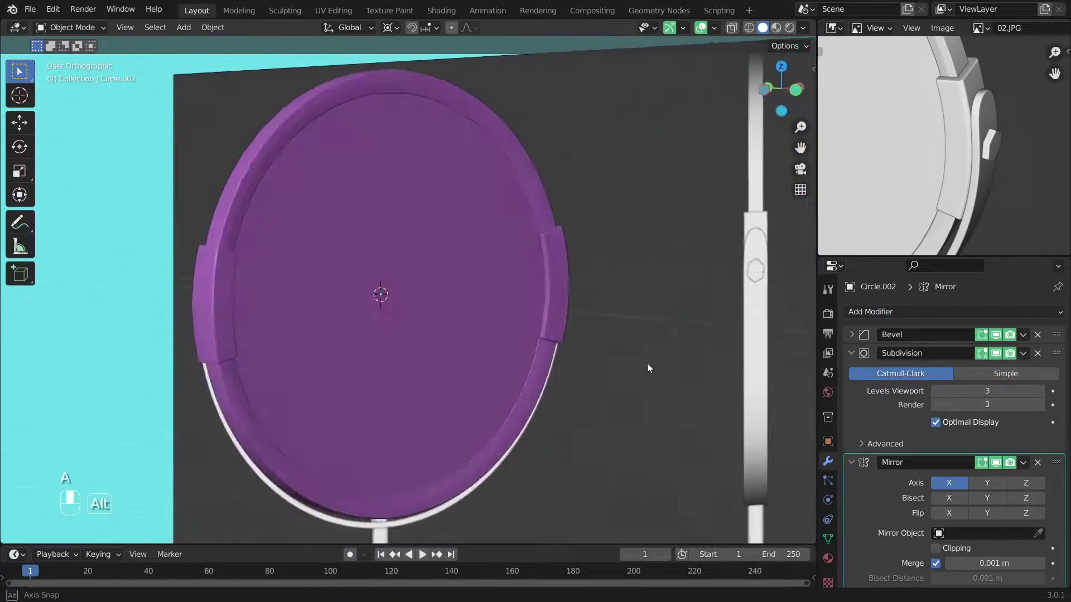
key("KP_1")
left_click_drag(678, 331, 627, 328, "alt+shift")
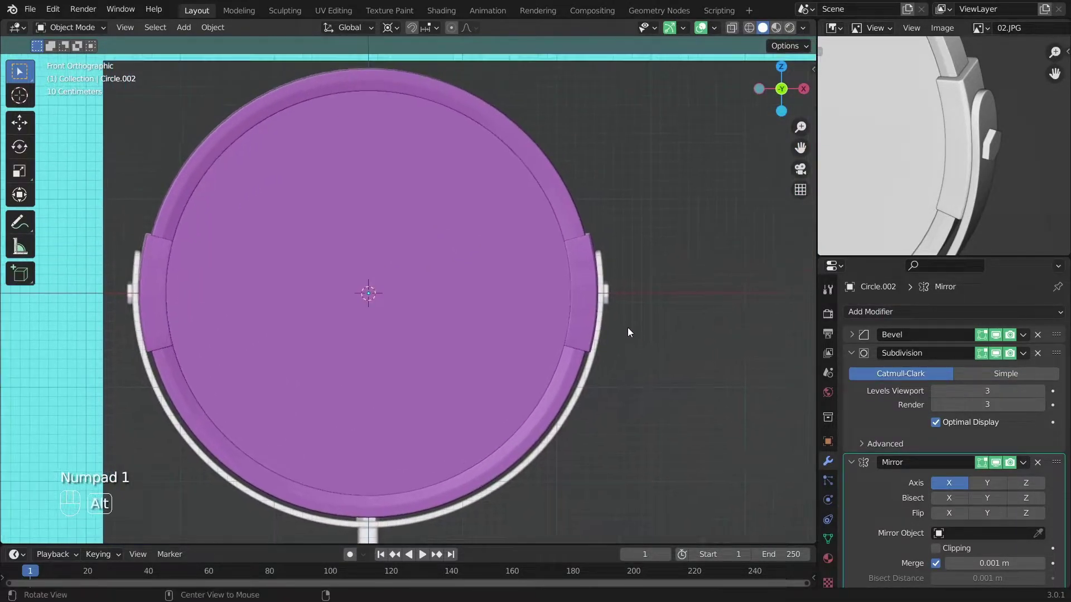
scroll(604, 295, "down", 1)
key("shift+a")
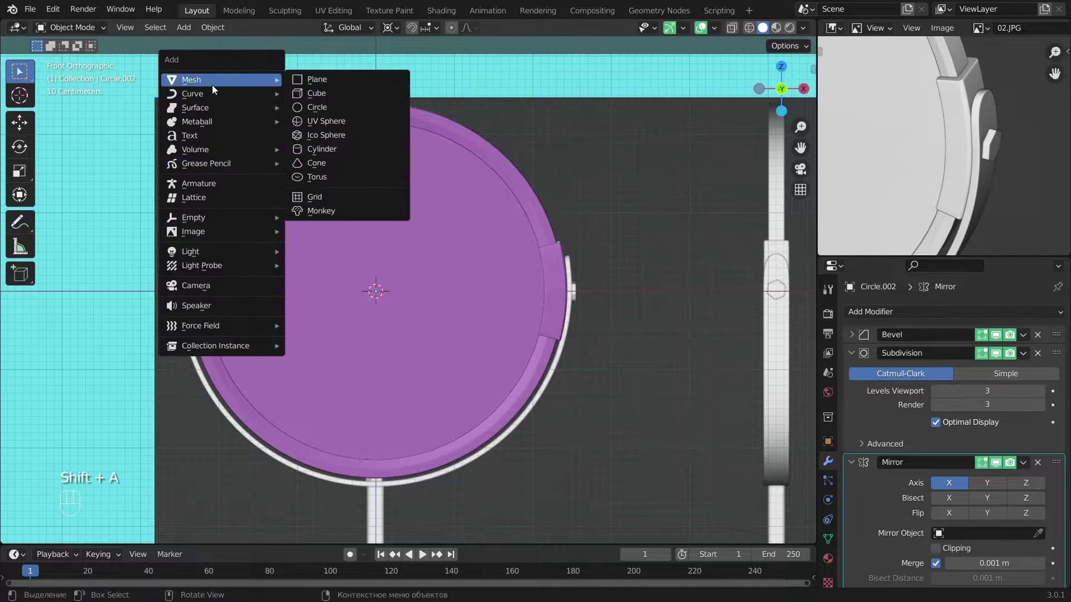
left_click(319, 107)
key("r")
key("x")
key("KP_9")
key("KP_0")
key("Return")
Scale the new circle up uniformly until it matches the outer edge of the side brackets.
key("z")
key("s")
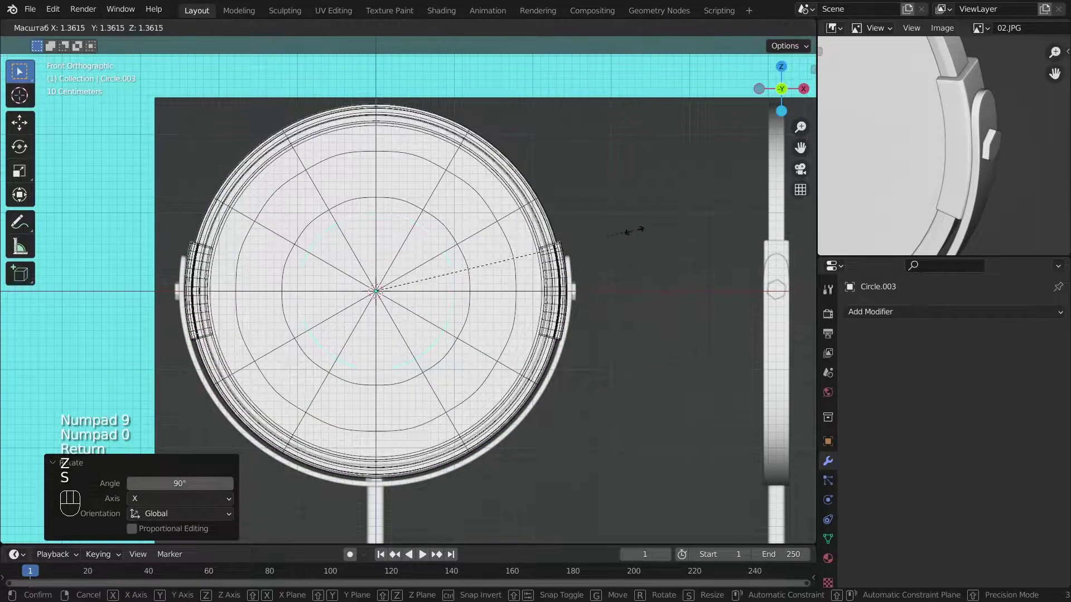
left_click(36, 231)
key("z")
key("z")
mouse_move(488, 396)
middle_mouse_down("alt")
mouse_move(362, 424)
mouse_move(444, 366)
middle_mouse_up("alt")
Extrude the whole circle forward about 0.19 m along the Y axis into a band and return to Object Mode.
key("Tab")
key("a")
key("Tab")
scroll(444, 366, "up", 3)
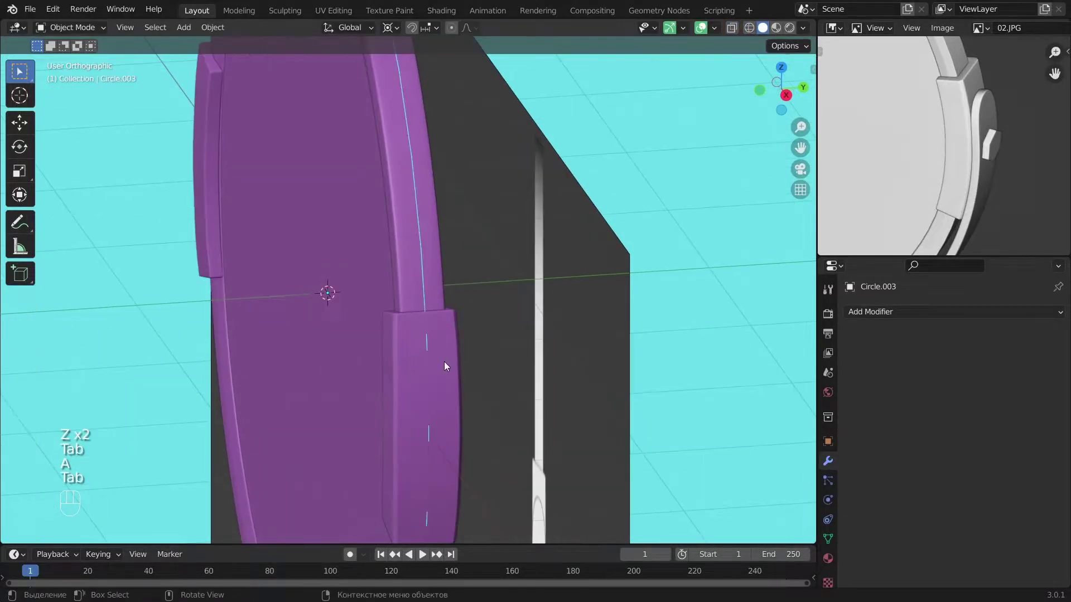
key("Tab")
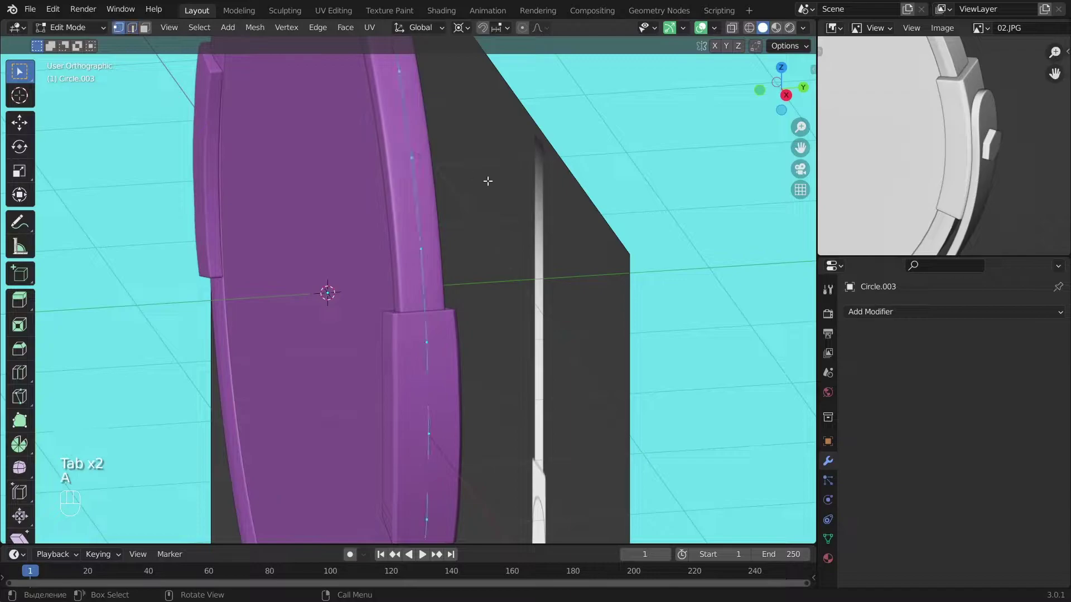
key("KP_3")
middle_click_drag(449, 354, 500, 428, "alt+shift")
middle_click_drag(472, 172, 532, 310, "alt+shift")
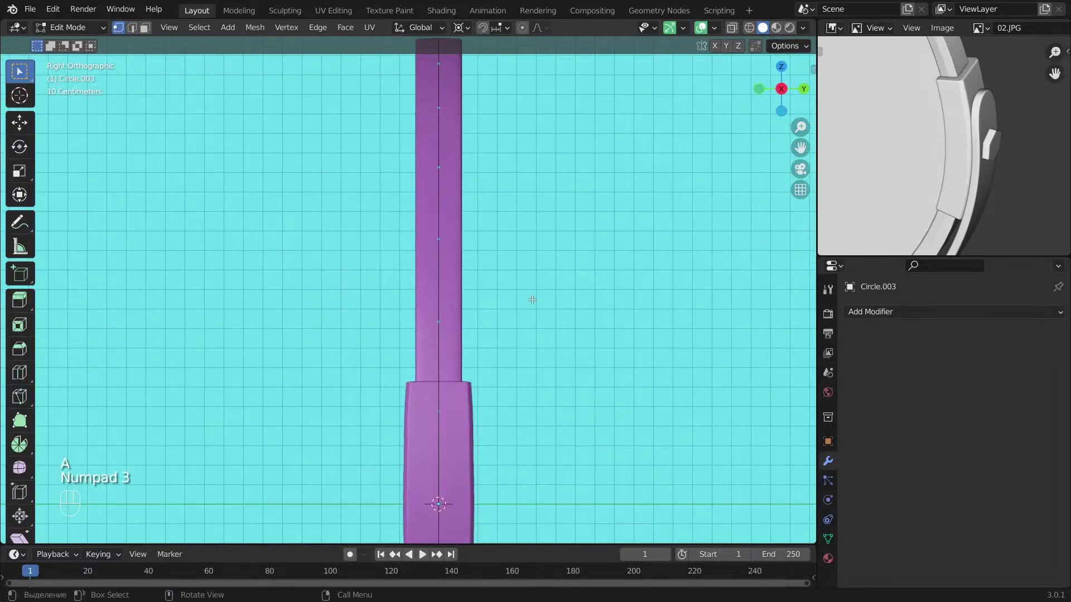
key("e")
key("y")
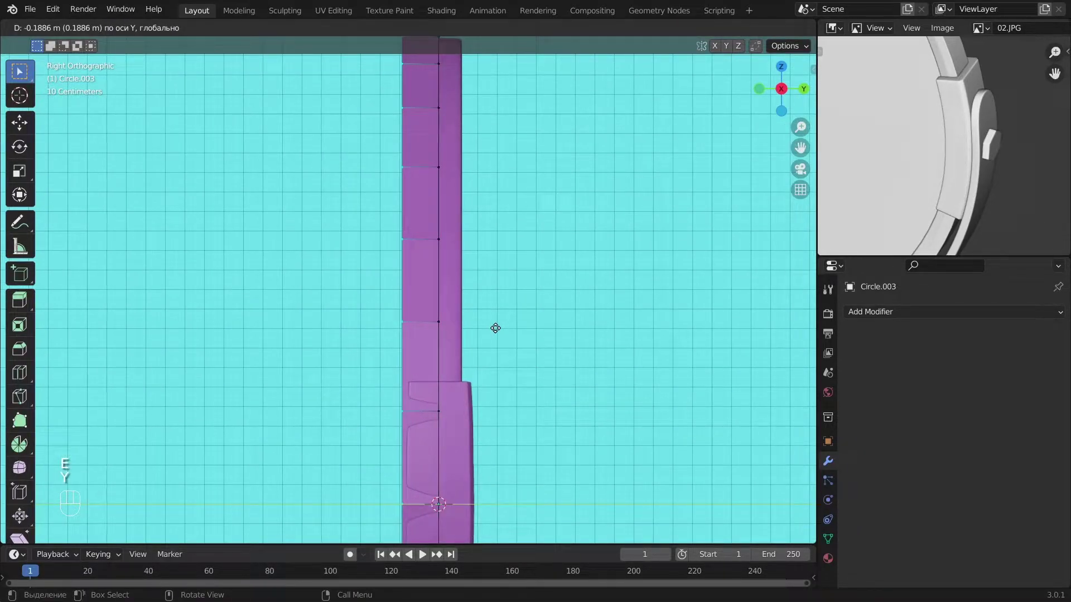
left_click(495, 328)
scroll(440, 280, "down", 4)
scroll(434, 258, "up", 1)
key("Tab")
middle_click_drag(416, 305, 458, 315, "alt")
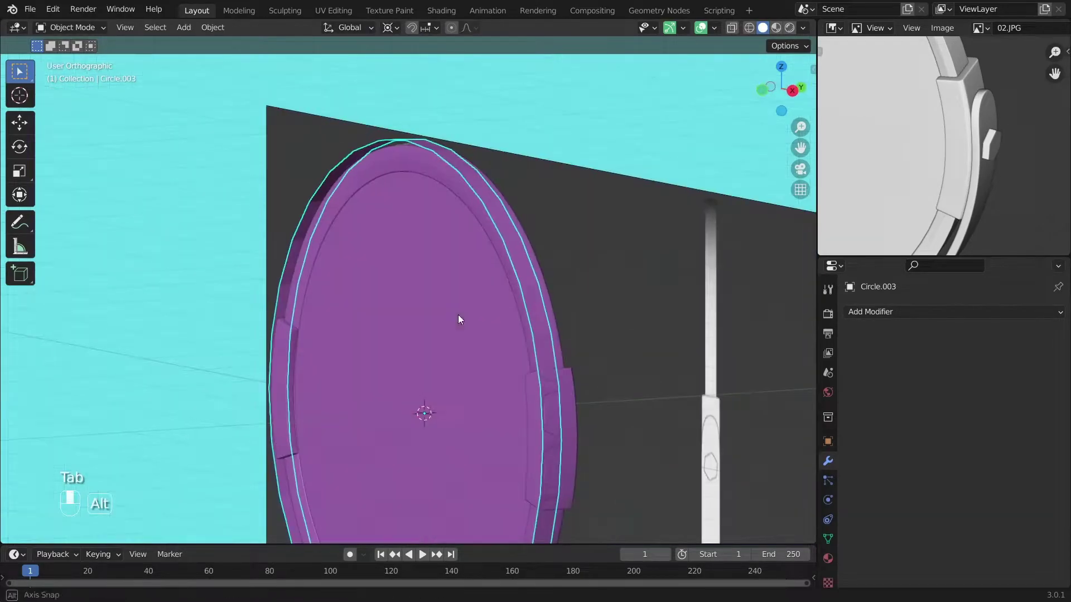
Mirror the band on its Z axis only and apply the Mirror modifier.
left_click(868, 311)
left_click(783, 145)
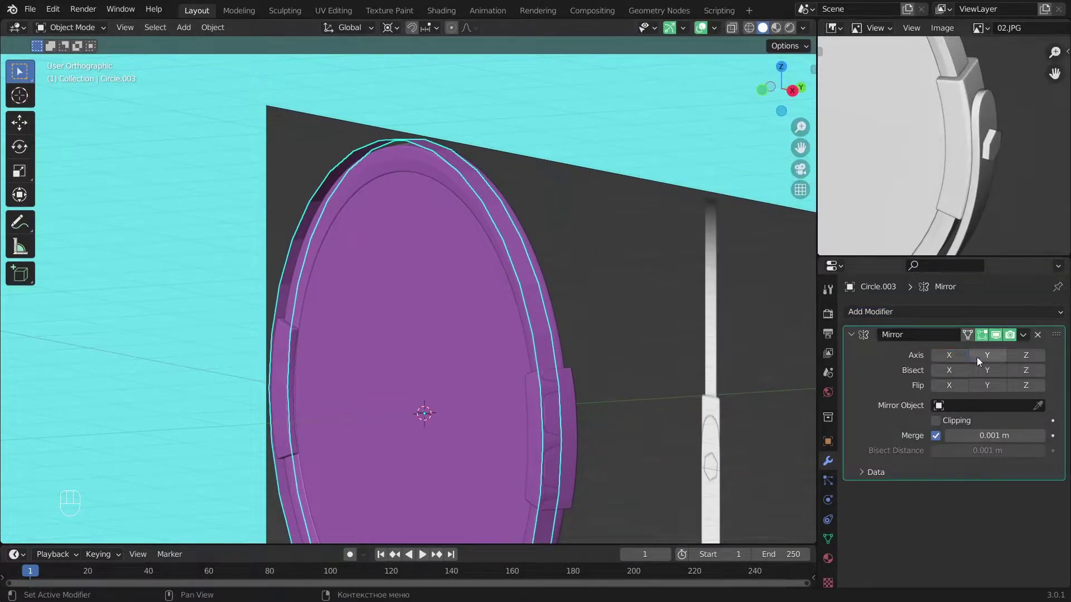
left_click(1016, 354)
middle_click_drag(667, 390, 648, 394)
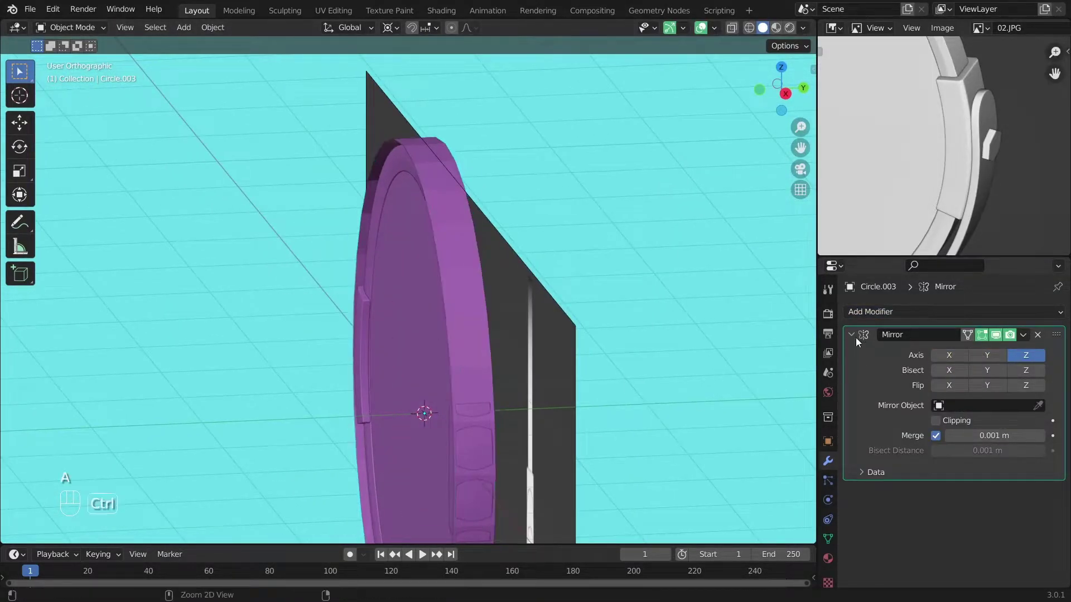
key("ctrl+a")
key("KP_1")
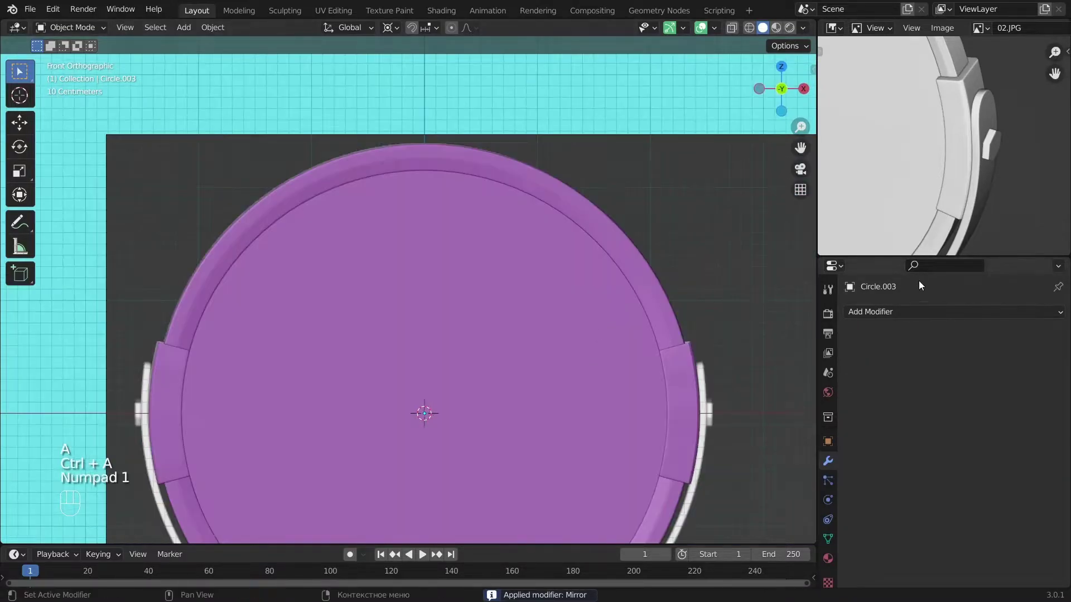
Add a Subdivision Surface modifier to the band with viewport and render levels of 3.
left_click(859, 311)
left_click(776, 236)
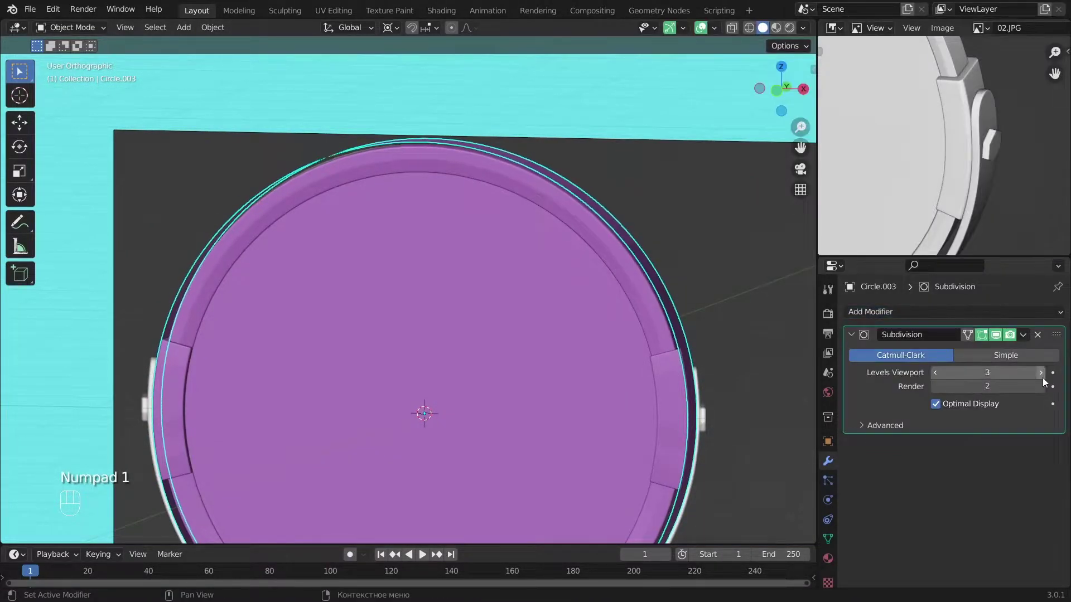
middle_click_drag(715, 387, 577, 391)
scroll(578, 391, "up", 2)
middle_click_drag(599, 329, 509, 216, "shift")
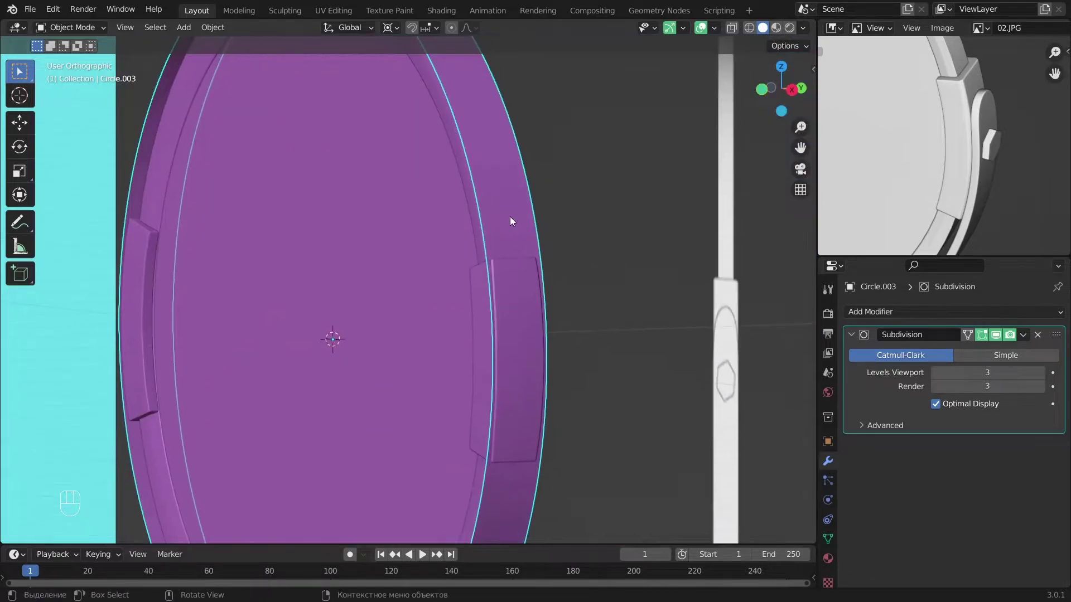
Scale the band by about 1.006 in every direction except Y so that it encloses the side brackets.
key("s")
key("shift+y")
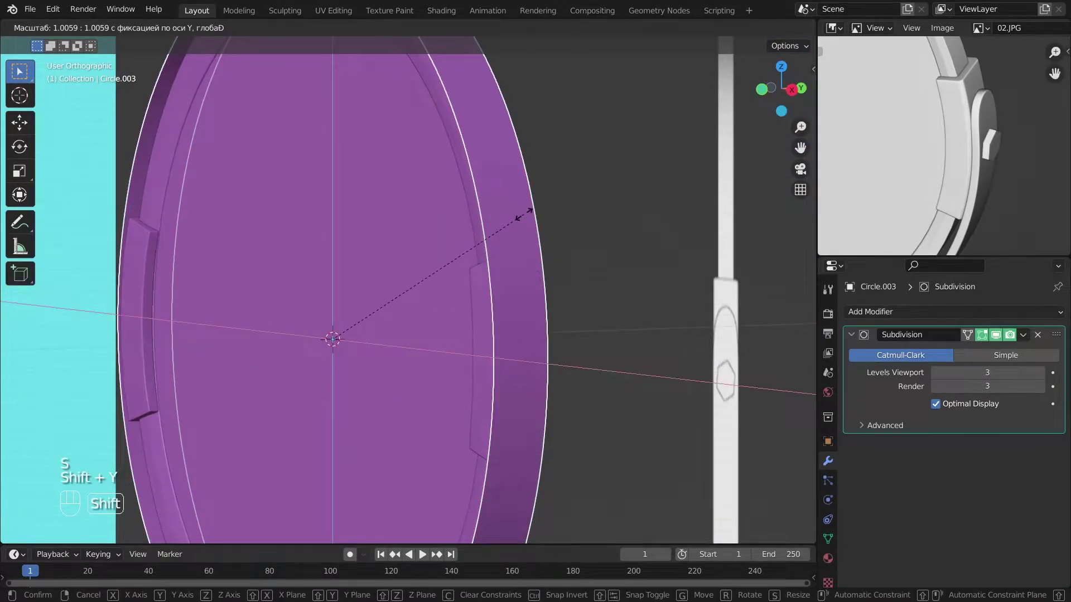
left_click(522, 214)
middle_click_drag(522, 214, 570, 342, "alt")
Apply smooth shading to the outer band.
key("shift+d")
right_click(737, 220)
middle_click_drag(737, 220, 587, 303, "alt")
scroll(587, 303, "up", 5)
right_click(540, 313)
left_click(517, 262)
scroll(493, 303, "down", 2)
key("a")
left_click(491, 307)
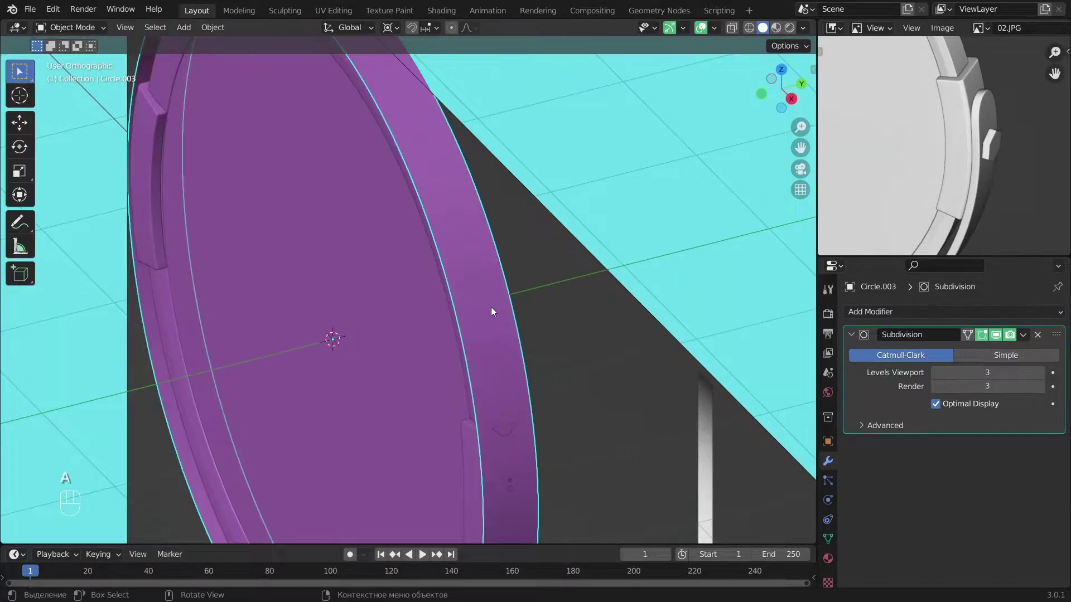
scroll(945, 159, "down", 3)
middle_click_drag(580, 336, 481, 435, "alt")
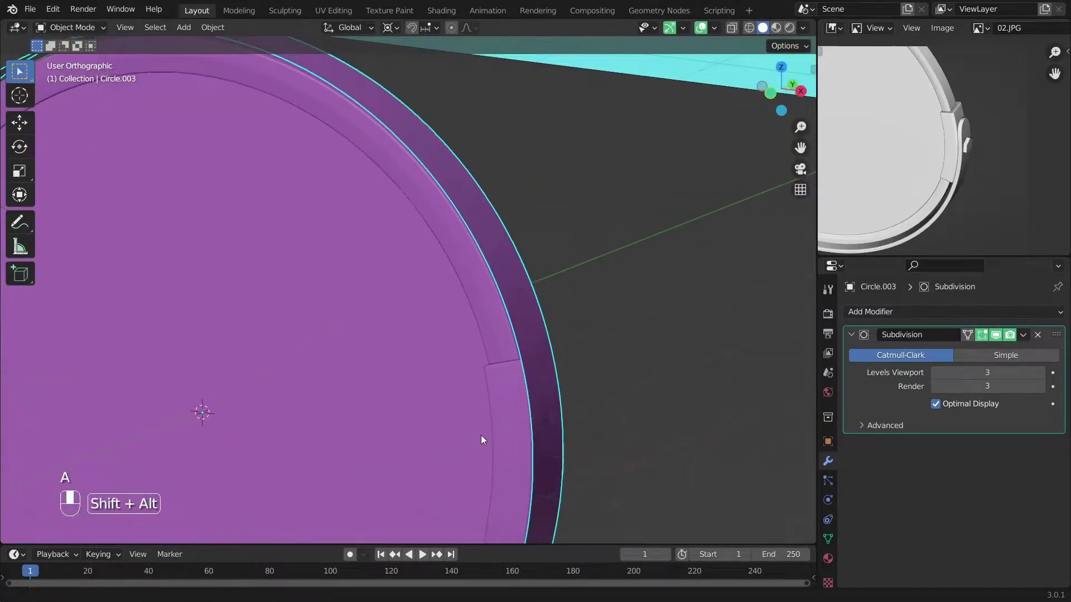
Add a Solidify modifier to the band, place it before Subdivision, and set its thickness to 0.029 m.
left_click(866, 312)
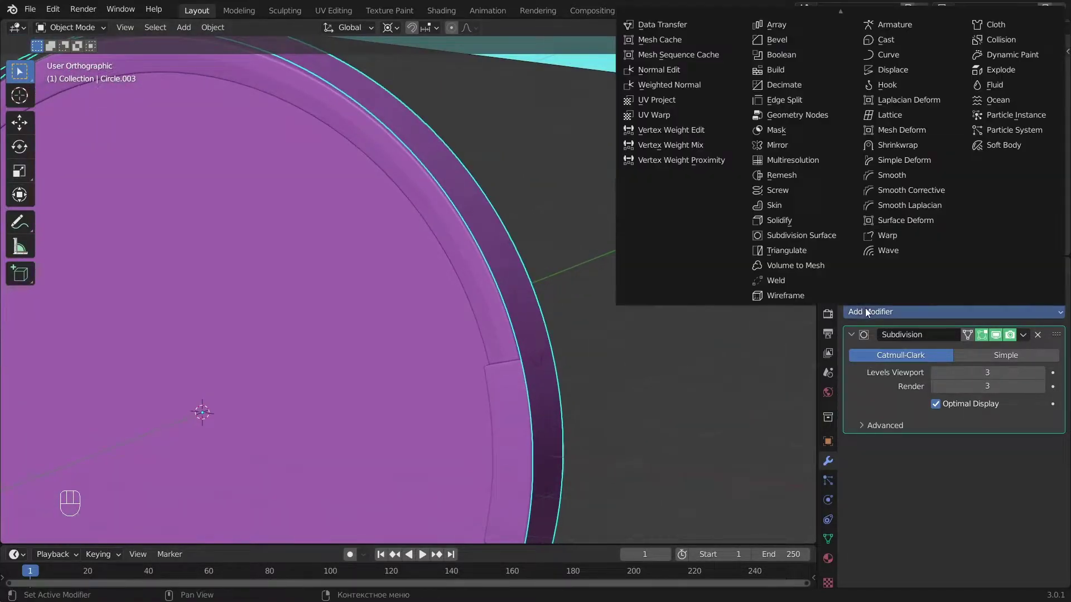
left_click(815, 220)
key("KP_1")
scroll(985, 486, "down", 2)
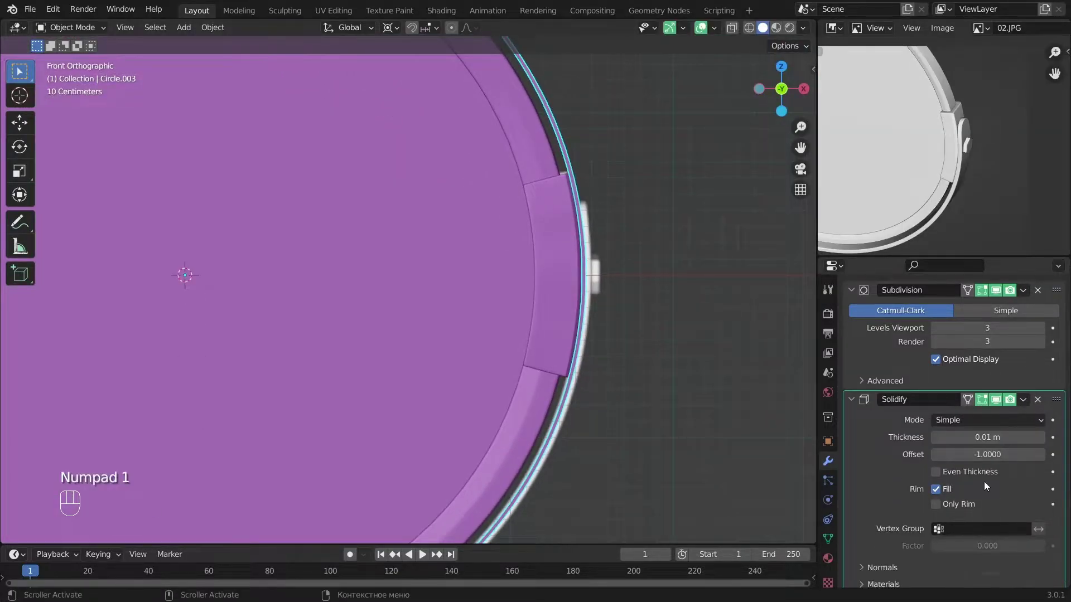
left_click_drag(1055, 398, 1040, 285)
scroll(877, 347, "down", 2)
scroll(894, 366, "up", 2)
left_click_drag(975, 372, 999, 372)
left_click(975, 372)
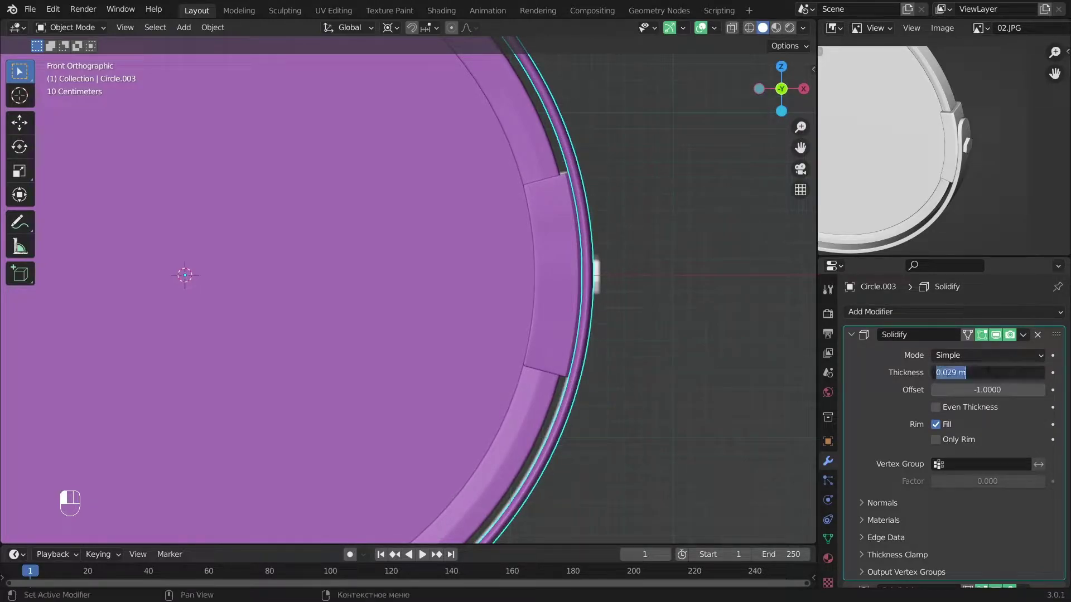
scroll(627, 269, "down", 3)
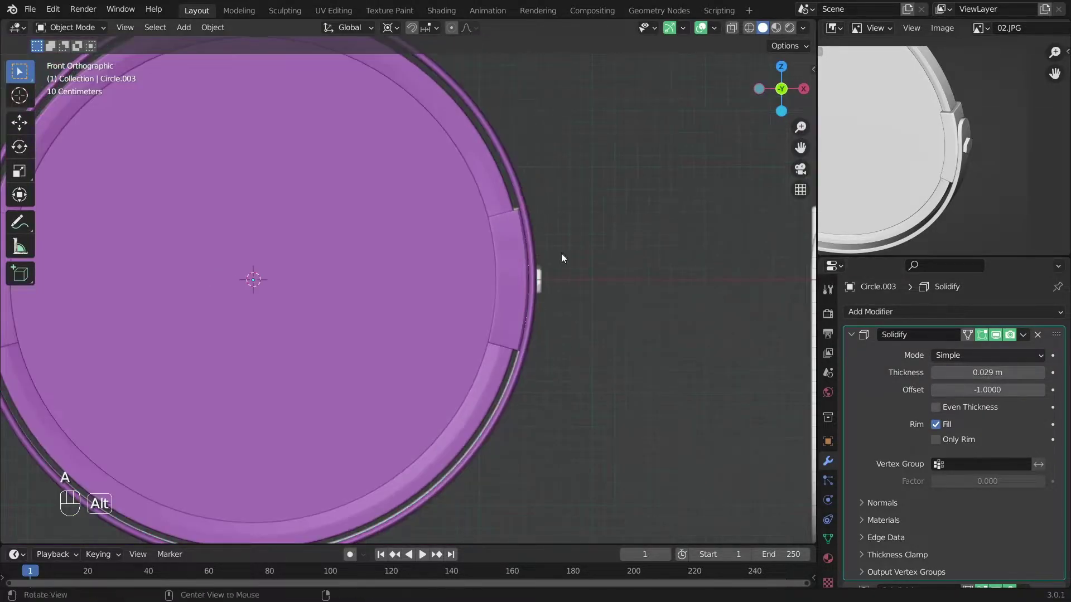
Add a Bevel modifier with 3 segments to the band and place it between Solidify and Subdivision.
middle_click_drag(560, 254, 466, 219)
left_click(851, 335)
left_click(847, 312)
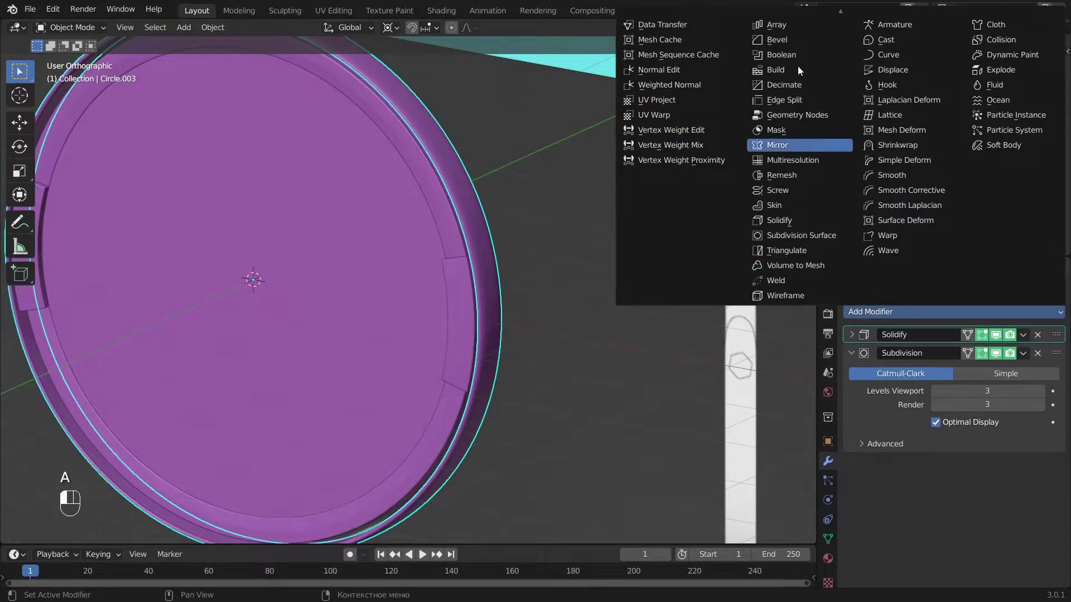
left_click(792, 36)
scroll(926, 476, "down", 2)
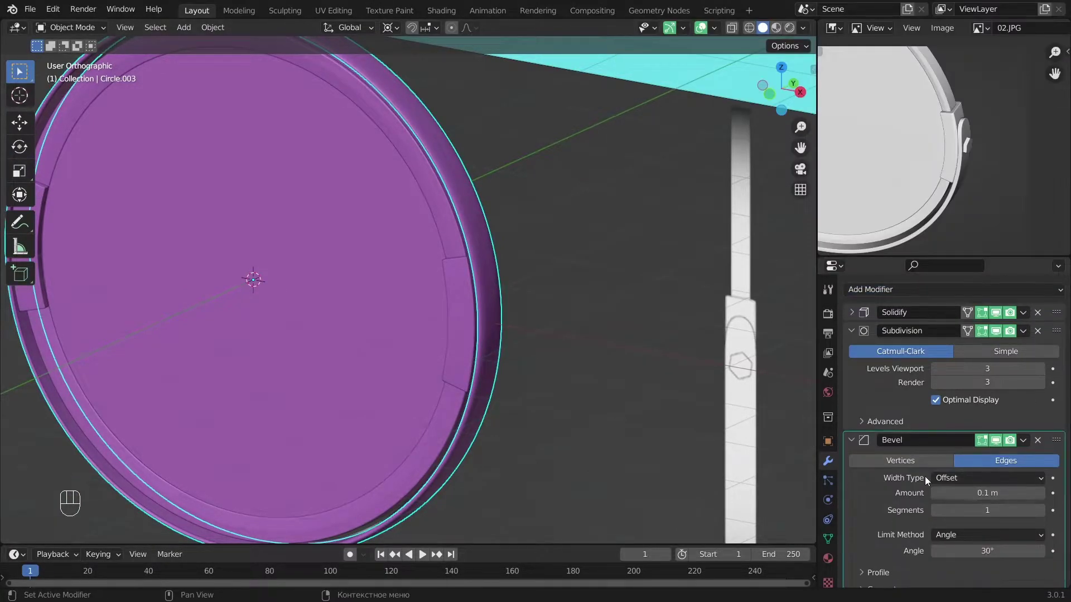
left_click(959, 488)
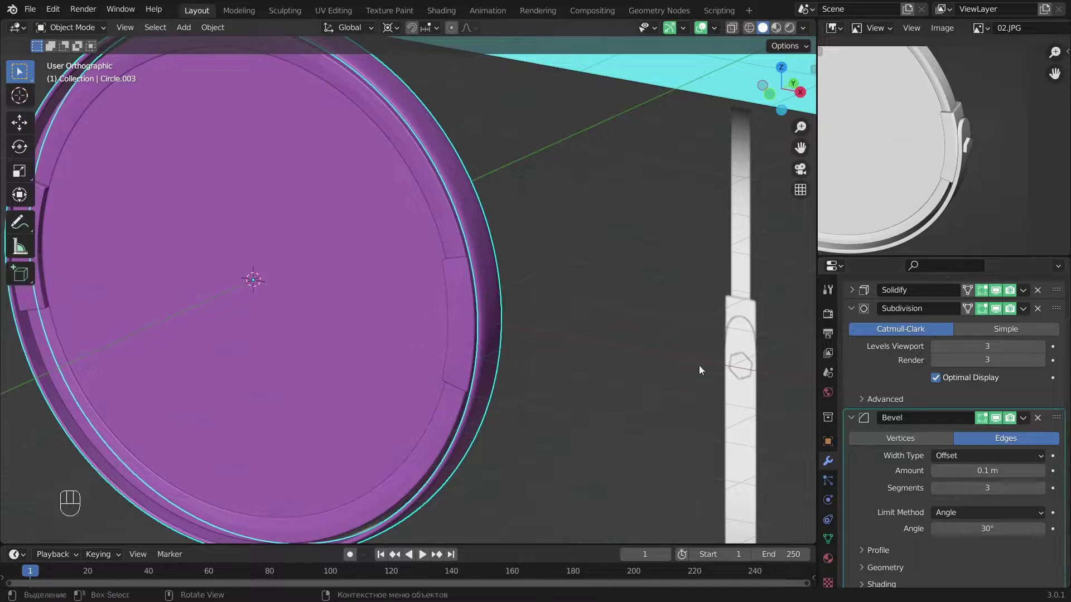
scroll(699, 369, "up", 1)
scroll(921, 384, "up", 2)
left_click_drag(1056, 463, 1015, 344)
left_click_drag(621, 339, 622, 324, "alt")
Set the band's bevel amount to 0.005 m and reapply smooth shading.
left_click(979, 406)
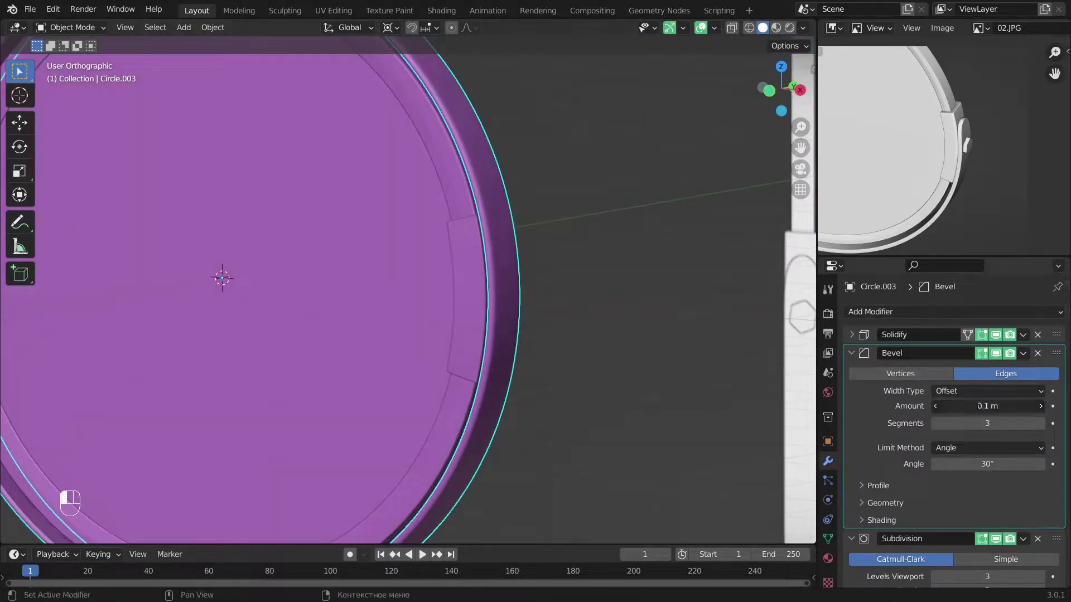
type("0.00")
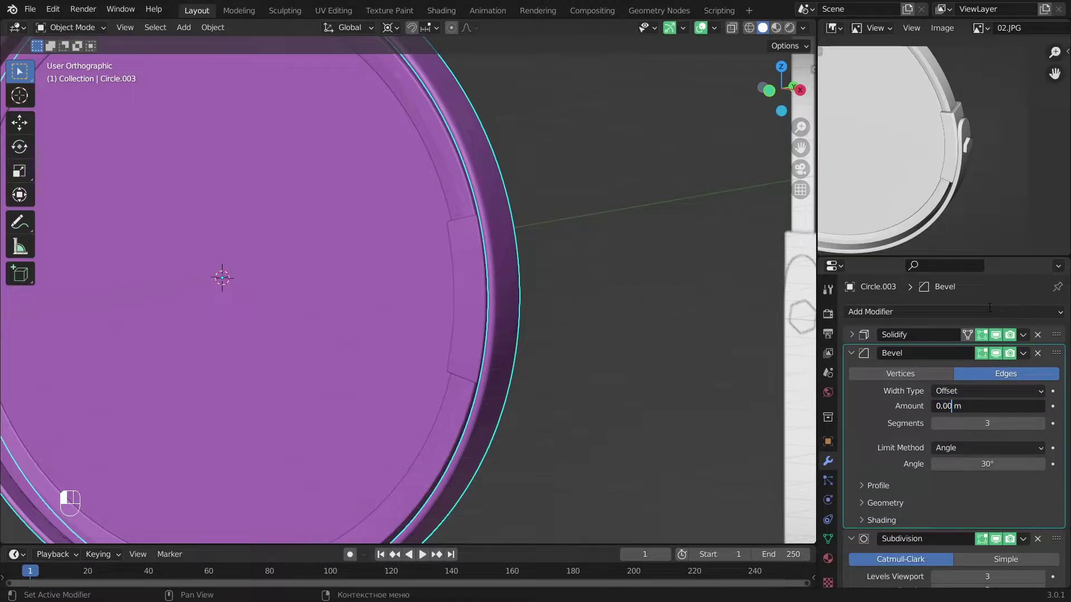
type("5")
key("Return")
scroll(534, 292, "up", 6)
key("a")
scroll(599, 273, "down", 5)
right_click(516, 180)
left_click(516, 178)
key("a")
Collapse the band's Bevel and Subdivision settings and enter Edit Mode on the band in front view.
key("KP_1")
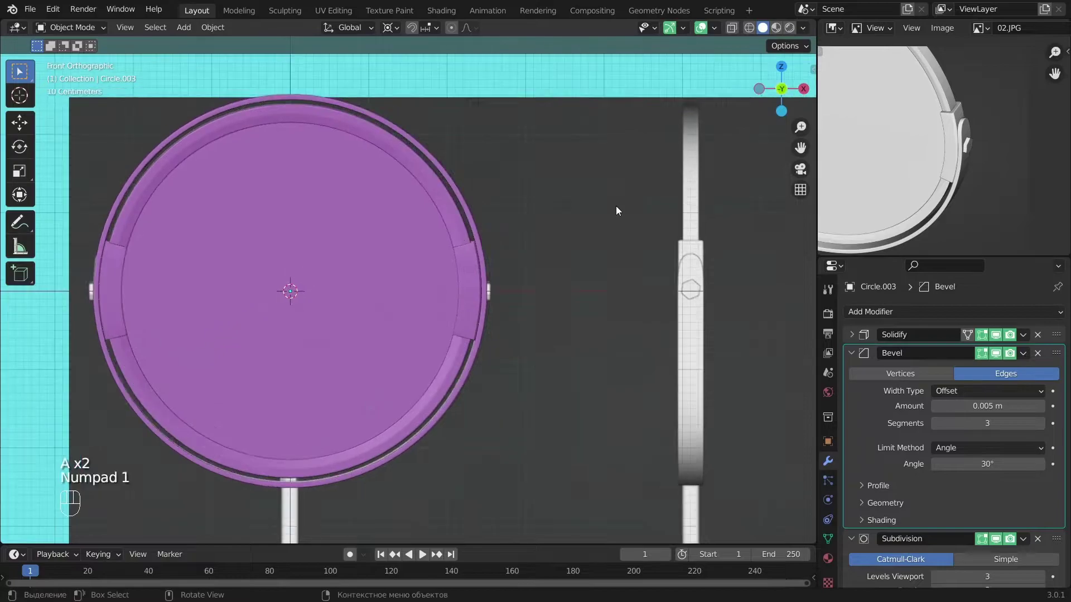
scroll(547, 349, "up", 5)
scroll(548, 349, "down", 5)
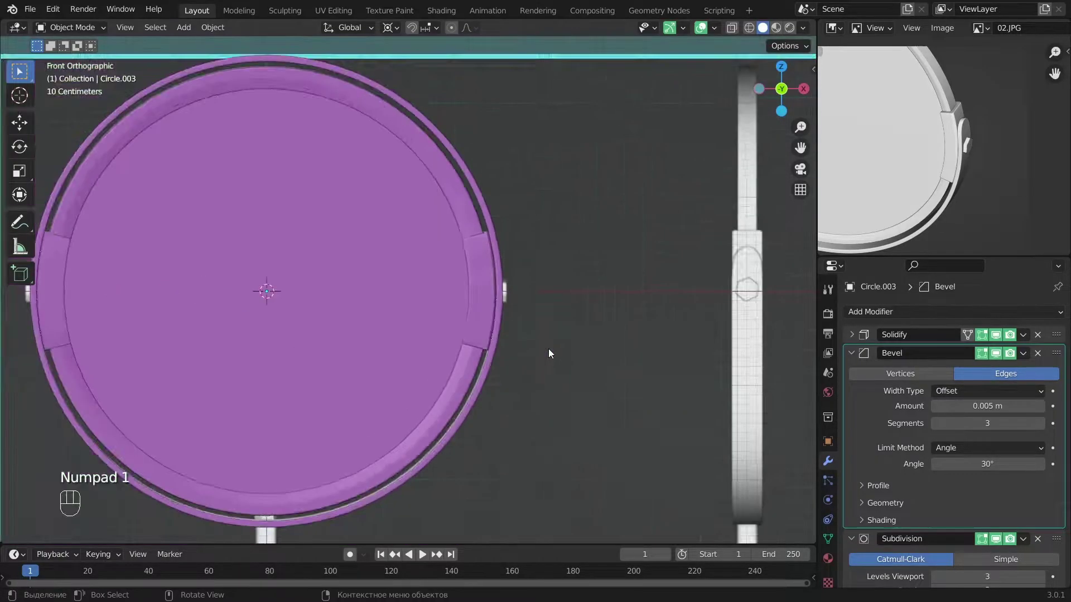
key("shift+c")
scroll(674, 323, "up", 6)
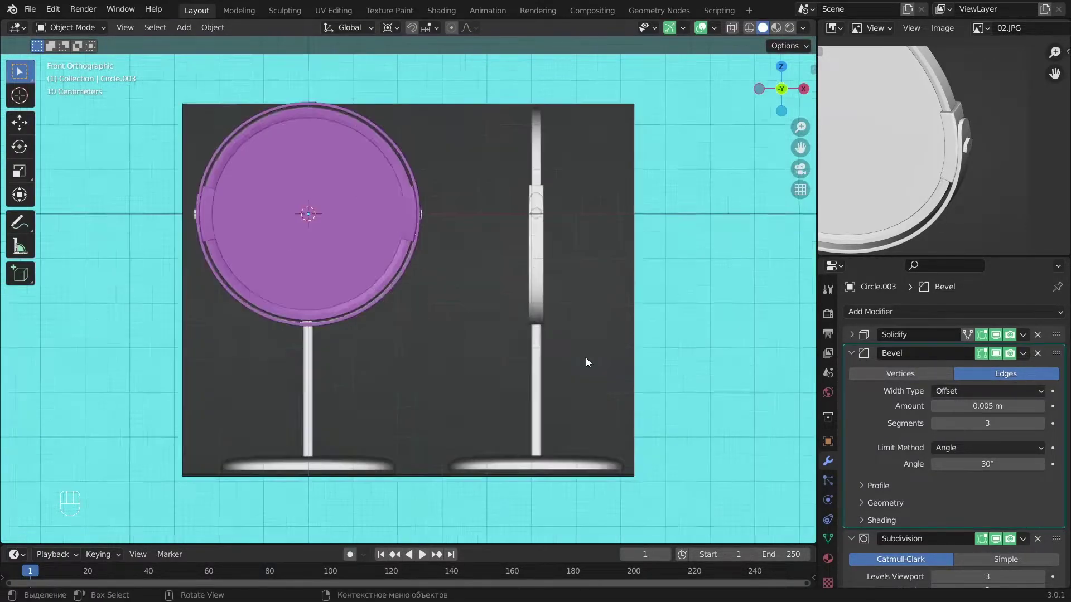
left_click(851, 353)
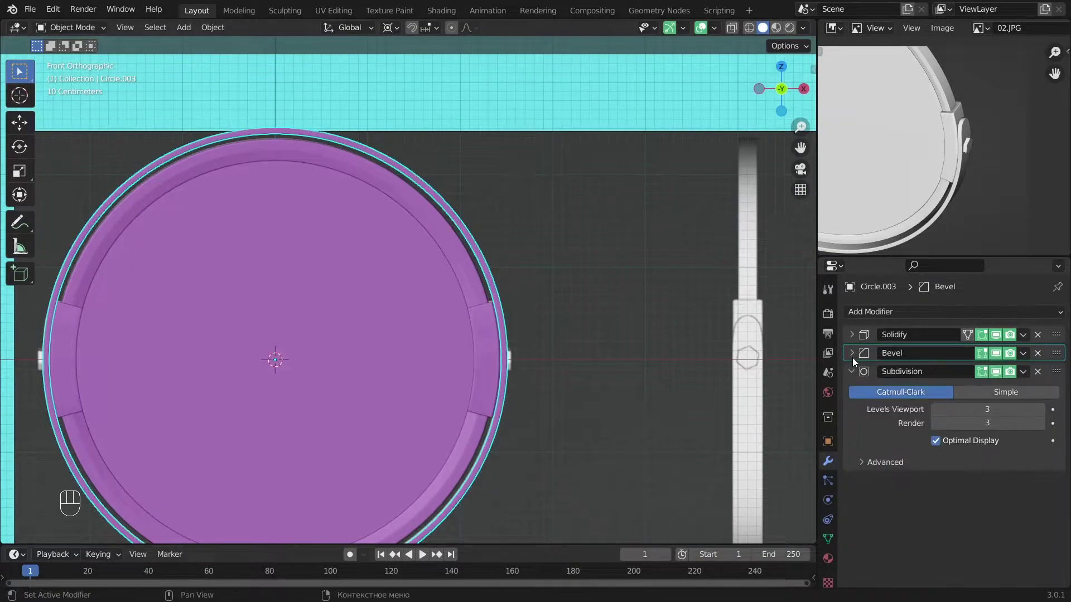
left_click(852, 371)
middle_click_drag(510, 322, 474, 287)
key("Tab")
key("KP_1")
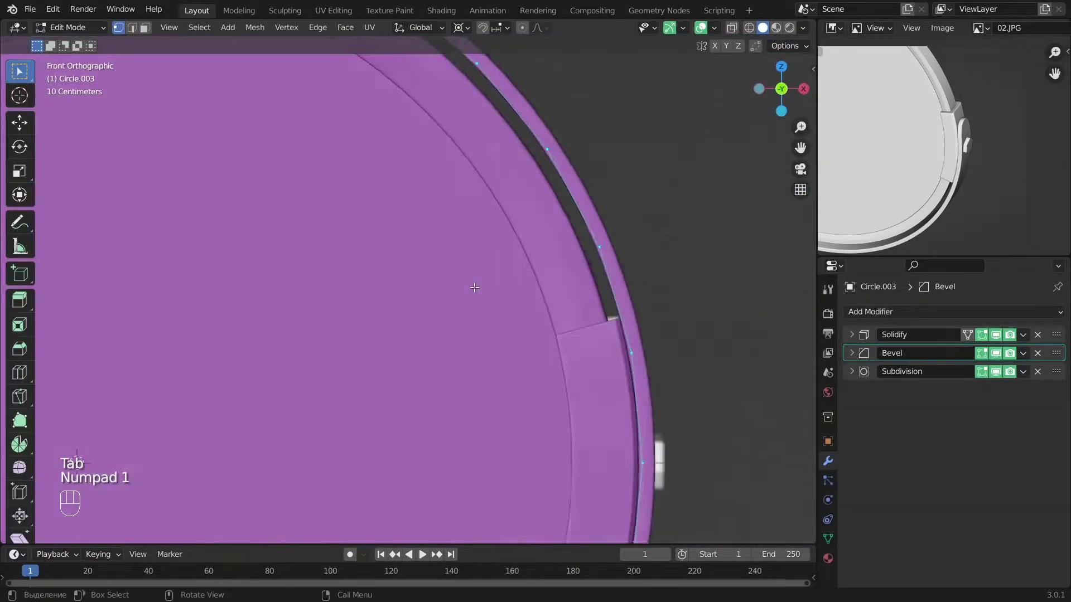
Try to delete the band's vertices above the side brackets, and undo the deletion.
key("alt+z")
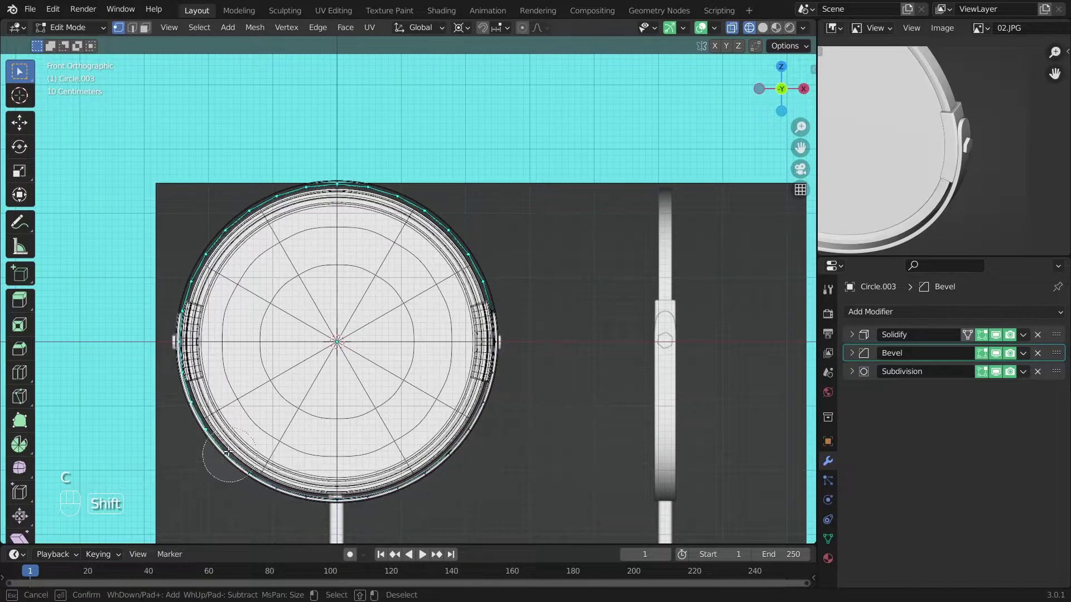
middle_click_drag(430, 326, 458, 327, "shift")
key("z")
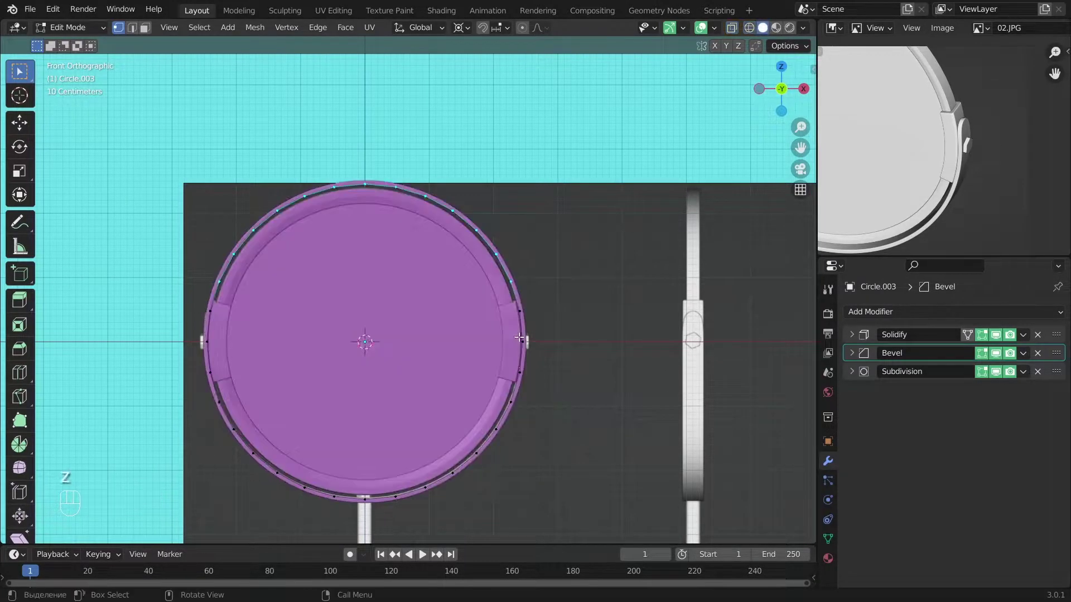
key("x")
left_click(534, 188)
left_click_drag(548, 350, 510, 380, "alt")
scroll(510, 380, "up", 5)
key("ctrl+z")
Circle-select the vertices of the band's upper arc and delete them, keeping the lower arc between the side brackets.
key("KP_1")
key("z")
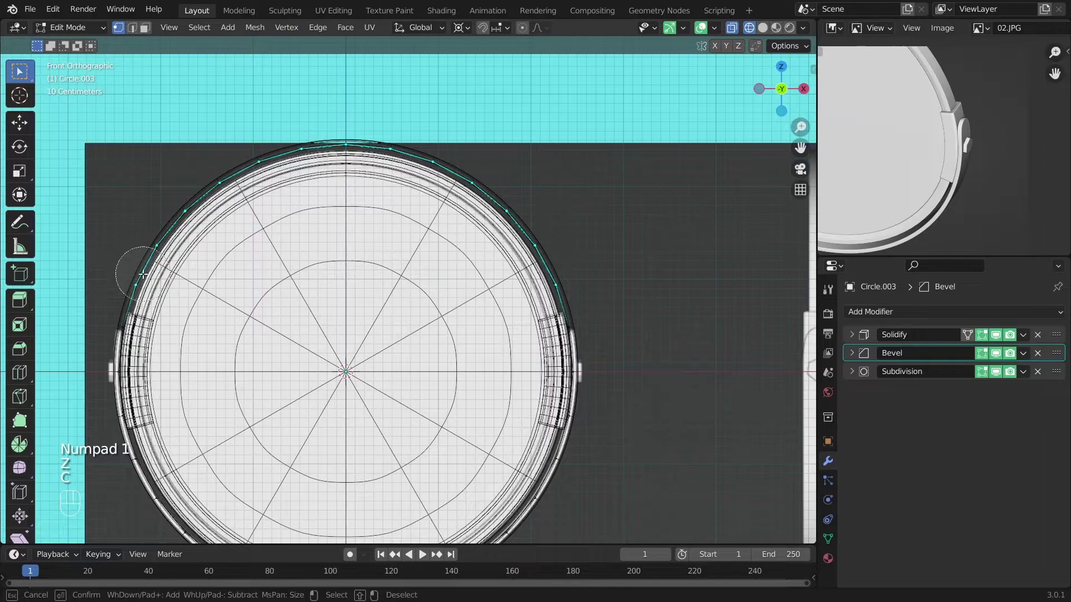
key("z")
left_click_drag(401, 358, 336, 366, "alt")
Add two centered lengthwise loop cuts along the remaining lower arc of the band.
scroll(478, 363, "up", 4)
left_click_drag(596, 392, 571, 405, "alt")
left_click(471, 373)
right_click(497, 368)
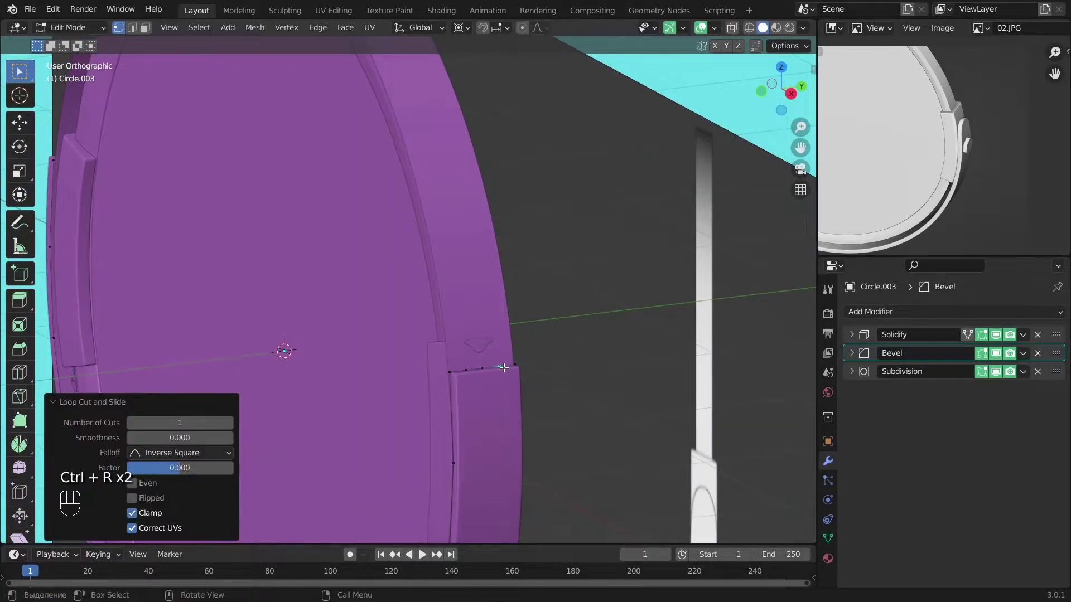
Box-select the vertices of the band's left half in the wireframe front view, delete them and leave Edit Mode.
key("a")
key("KP_1")
key("z")
left_click_drag(360, 457, 195, 192)
key("x")
left_click(194, 183)
key("z")
left_click_drag(582, 388, 481, 404, "alt")
key("Tab")
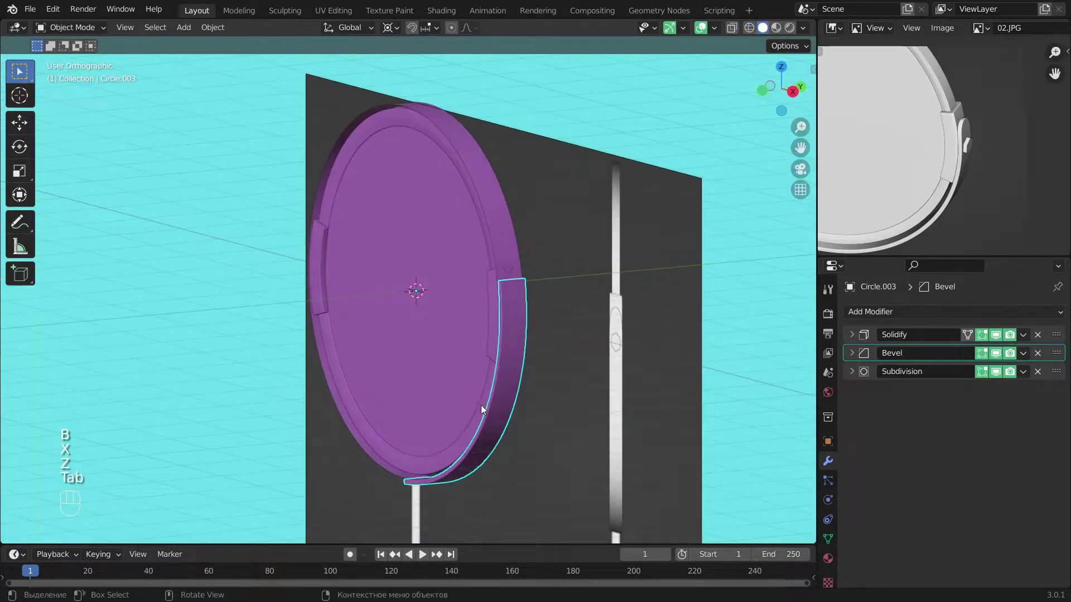
Add a Mirror modifier on the X axis to the half band and move it above Solidify in the stack.
left_click(862, 312)
left_click(803, 148)
middle_click_drag(535, 334, 496, 350, "alt")
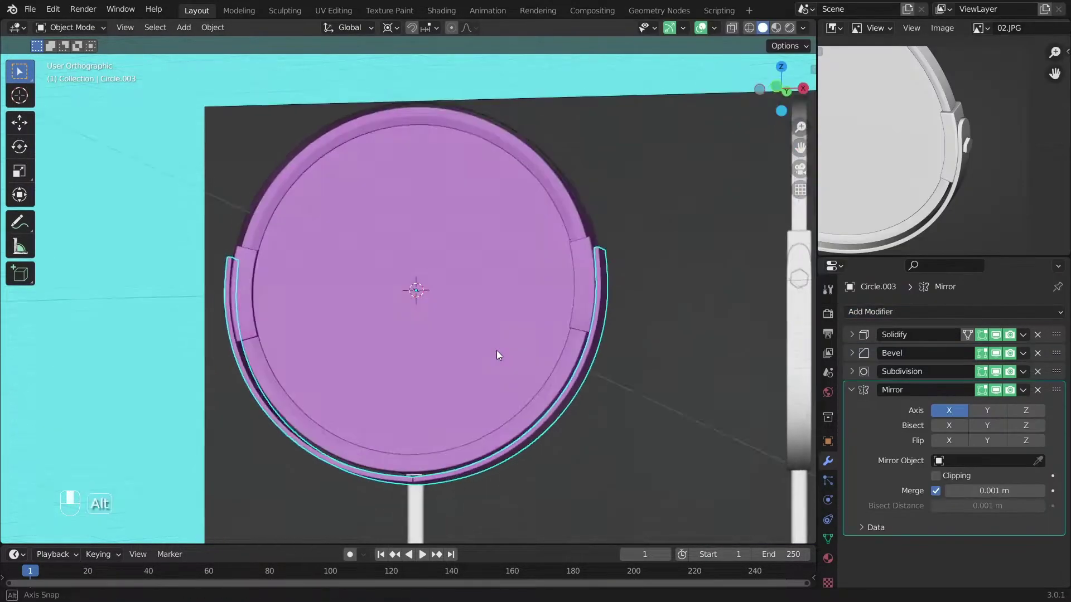
left_click_drag(1055, 390, 1045, 332)
left_click(851, 335)
middle_click_drag(536, 430, 541, 353, "alt")
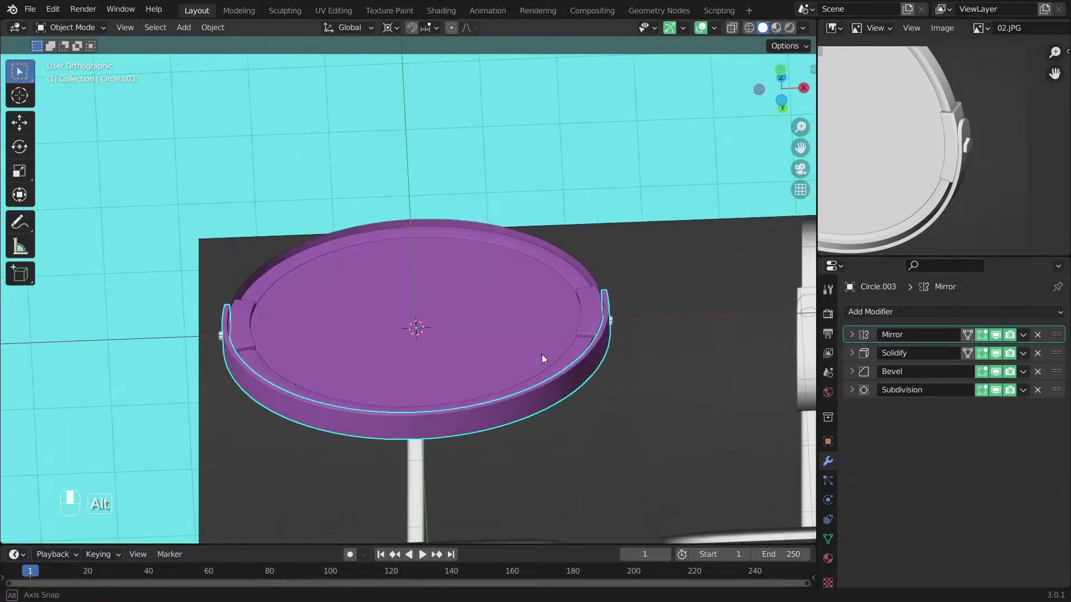
left_click(851, 335)
left_click(849, 332)
scroll(627, 325, "up", 1)
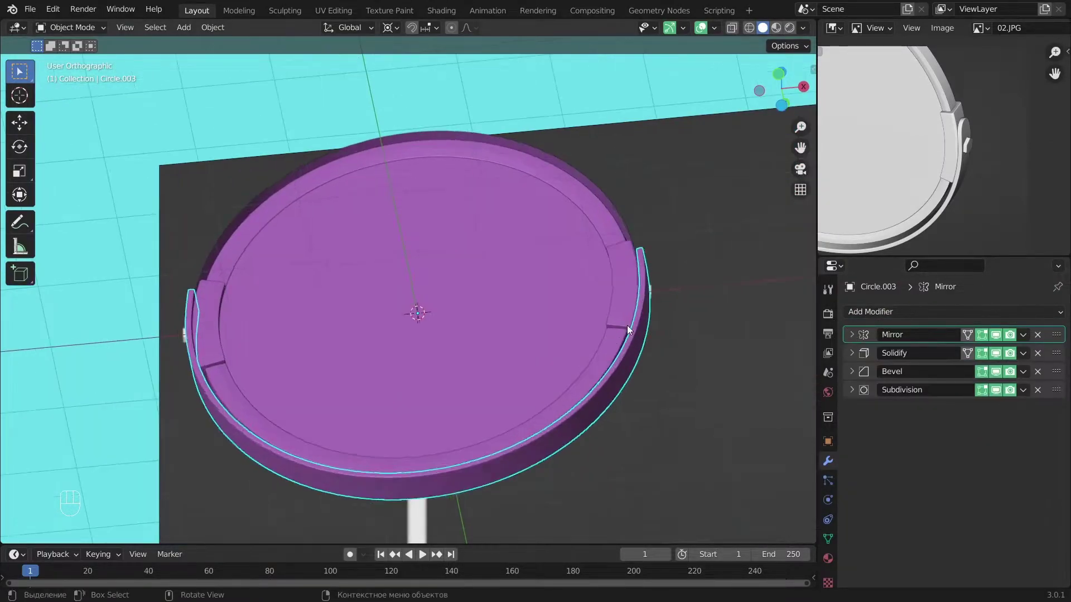
Select the mirrored band and enter Edit Mode on it, close to its upper end beside the side bracket.
key("a")
middle_click_drag(627, 325, 561, 432)
scroll(659, 463, "up", 3)
left_click(635, 451)
key("Tab")
key("Tab")
left_click_drag(635, 451, 527, 237, "alt+shift")
scroll(526, 237, "up", 1)
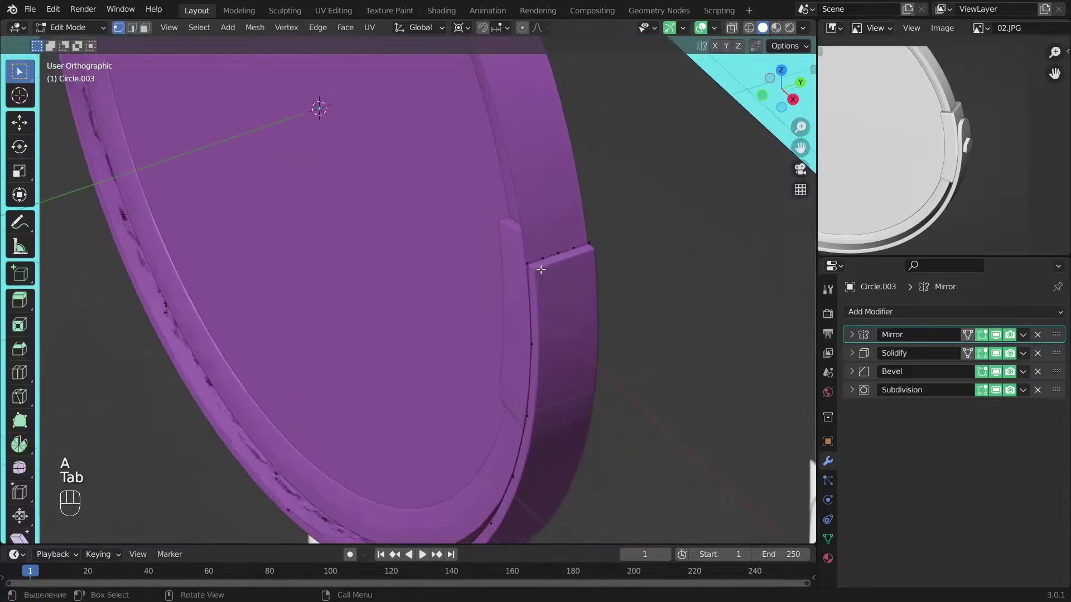
Circle-select the two outer corner vertices of the band's upper end and slide them down along their edges to chamfer it.
key("KP_3")
scroll(499, 205, "down", 4)
left_click_drag(415, 181, 508, 351, "alt+shift")
scroll(509, 348, "up", 6)
key("z")
key("z")
mouse_move(527, 275)
middle_mouse_down()
mouse_move(588, 387)
mouse_move(563, 354)
middle_mouse_up()
key("z")
key("c")
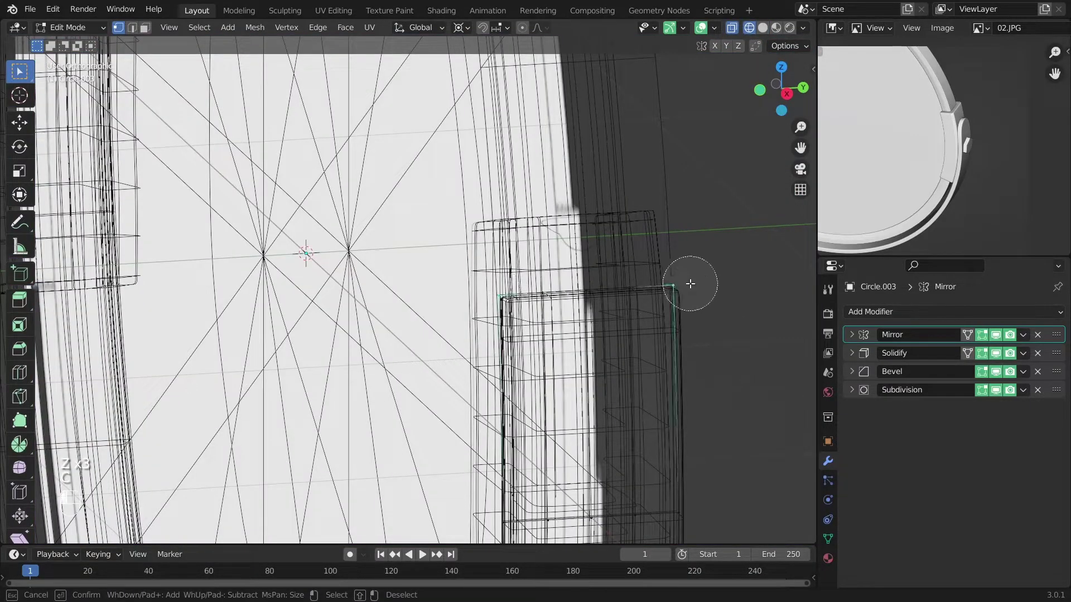
key("z")
key("g")
key("g")
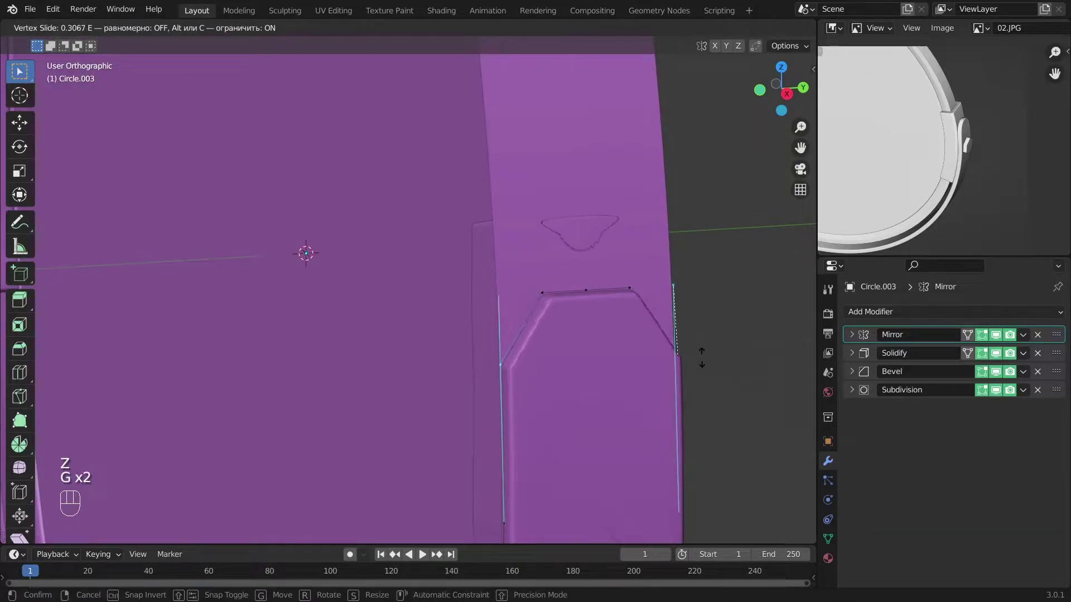
left_click(702, 362)
key("a")
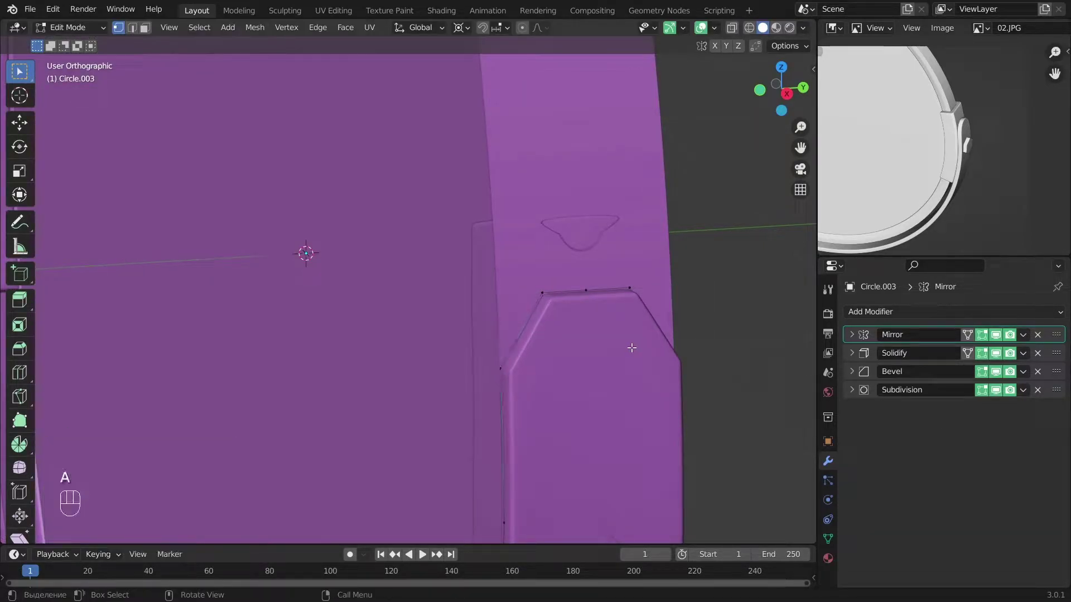
Lower the two vertices flanking the tip's centre about 0.028 m along Z to round the band's end, and leave Edit Mode.
key("g")
key("g")
right_click(641, 315)
middle_click_drag(640, 316, 772, 300, "alt")
key("KP_3")
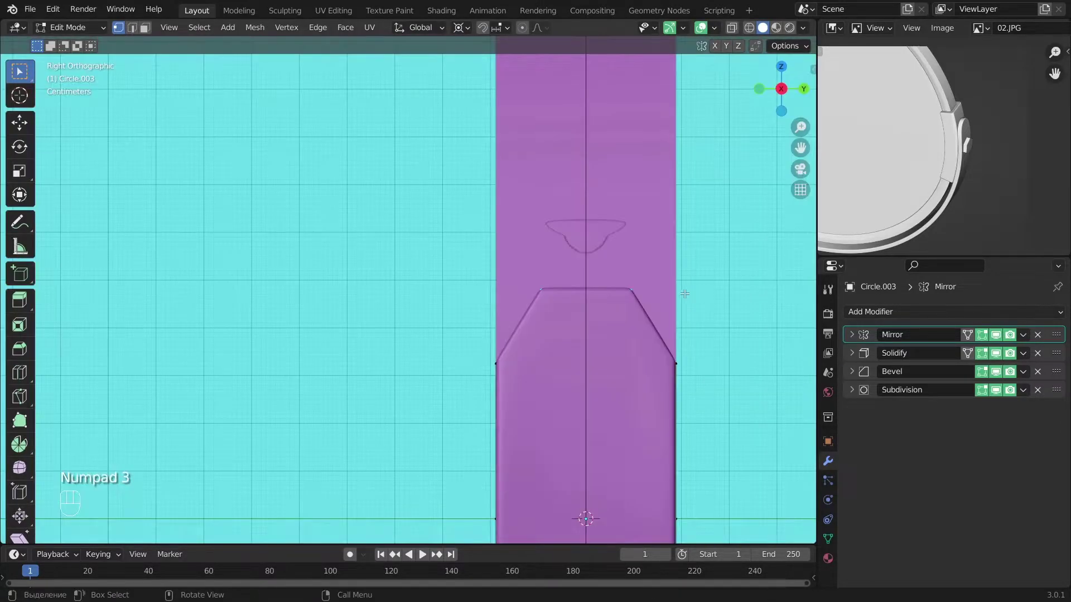
key("g")
key("z")
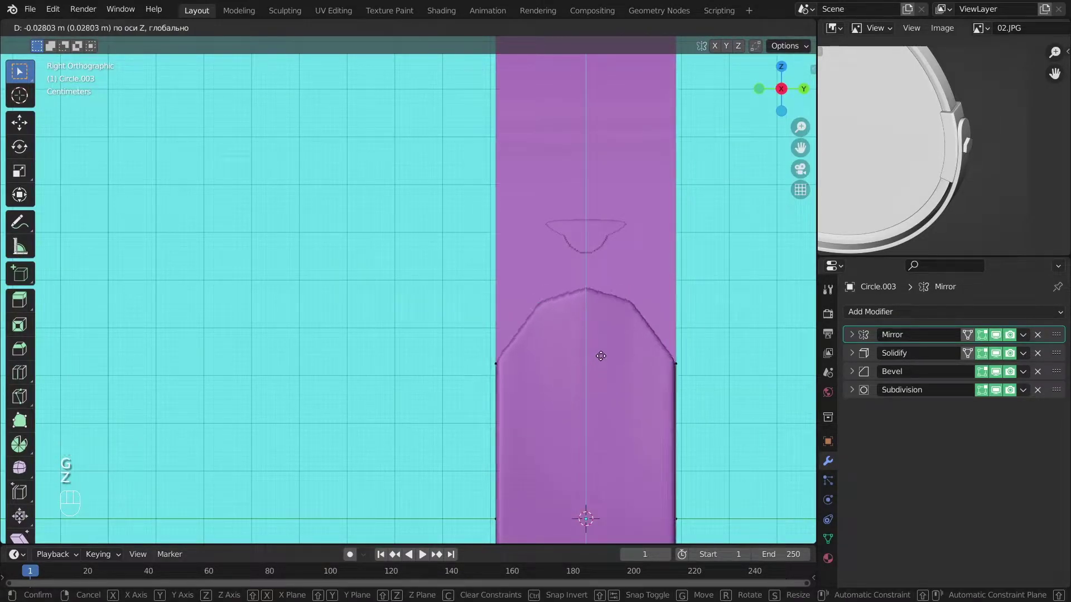
left_click(601, 354)
middle_click_drag(600, 354, 725, 363, "alt")
key("Tab")
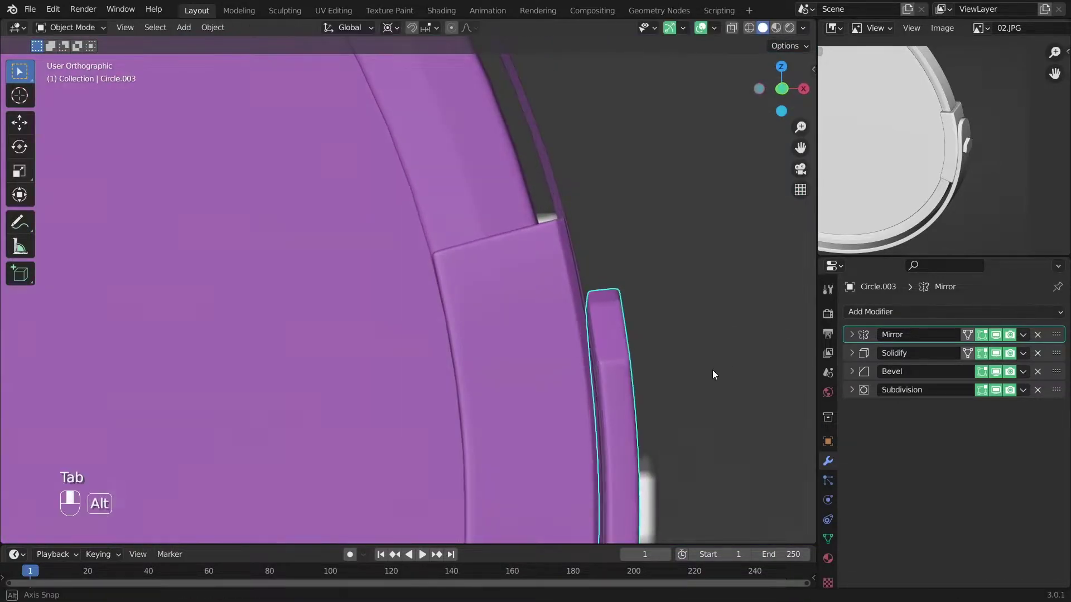
Set the band's Bevel angle limit to 39° and hide the thin extra ring outside the mirror frame.
left_click(851, 372)
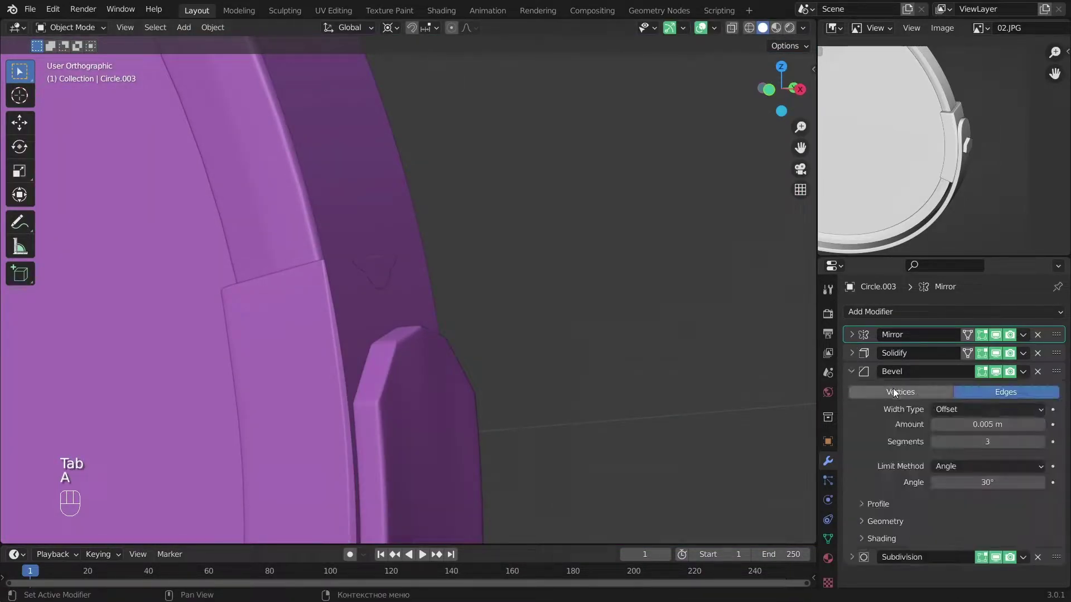
left_click_drag(987, 482, 996, 482)
scroll(498, 410, "down", 9)
middle_click_drag(463, 397, 398, 400, "alt")
scroll(391, 357, "up", 6)
middle_click_drag(379, 329, 547, 231, "alt+shift")
left_click(548, 228)
key("h")
Select the lower half-ring band and enter Edit Mode on it near the right side bracket.
key("KP_1")
left_click_drag(685, 353, 621, 307, "alt+shift")
middle_click_drag(621, 307, 590, 340, "alt+shift")
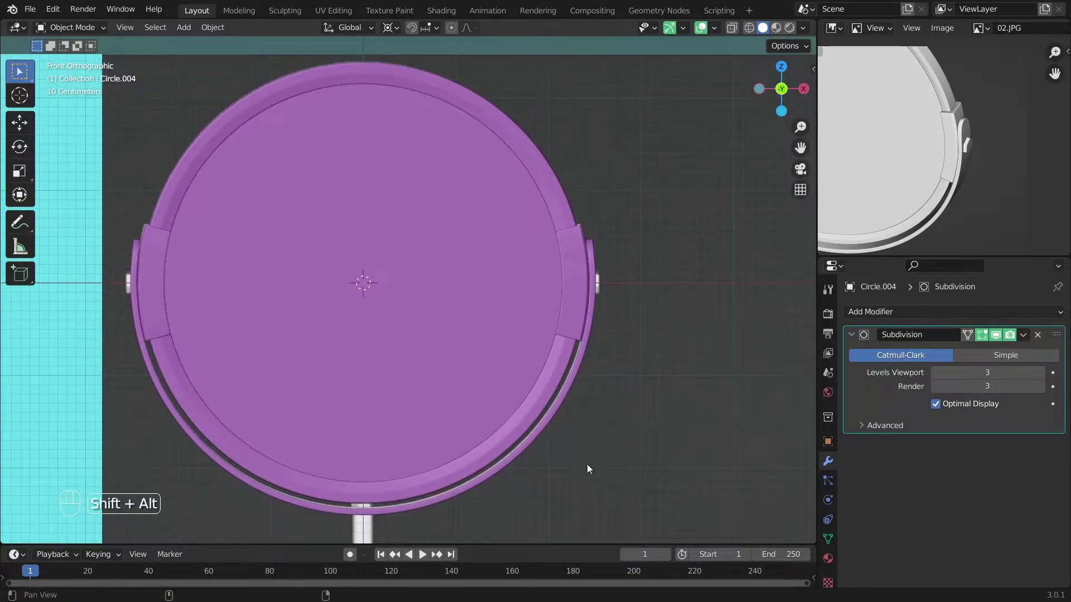
middle_click_drag(586, 464, 573, 477, "alt+shift")
scroll(591, 335, "up", 3)
middle_click_drag(607, 300, 581, 305, "alt")
key("Tab")
middle_click_drag(638, 354, 511, 366, "alt+shift")
left_click(529, 373)
key("Tab")
Circle-select the band's vertices at the mirror's mid-height on the right side and snap the 3D cursor to them.
key("z")
key("KP_1")
key("z")
key("z")
key("c")
left_click(699, 401)
key("z")
scroll(658, 407, "down", 7)
middle_click_drag(603, 411, 536, 401, "alt")
key("z")
key("c")
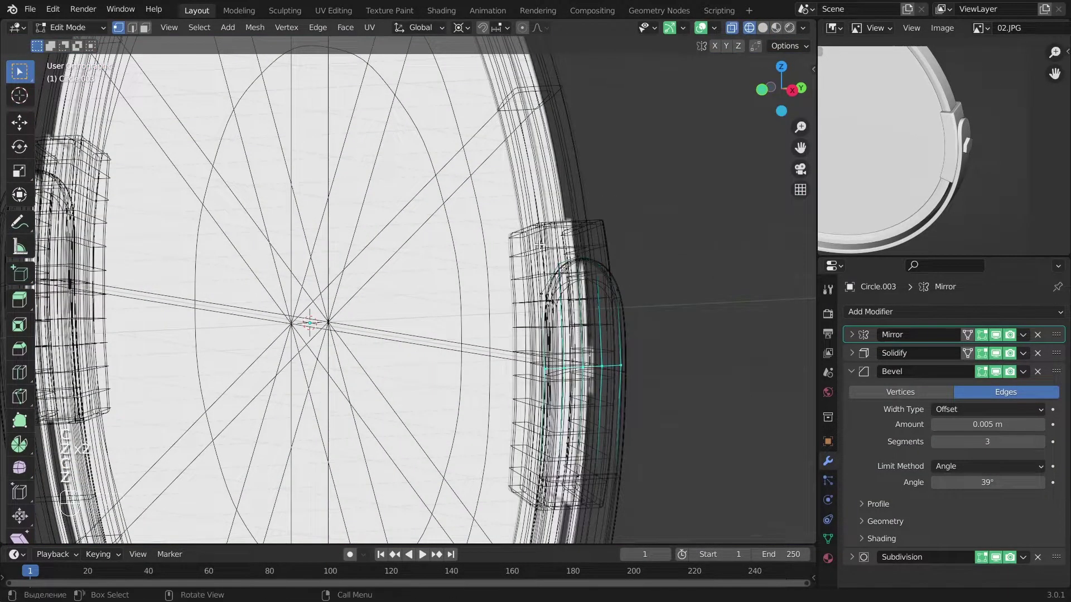
key("z")
scroll(539, 246, "down", 6)
key("z")
key("shift+s")
left_click(523, 321)
key("Tab")
key("z")
key("a")
Add a circle with 6 vertices at the 3D cursor and rotate it 90° about the Y axis.
scroll(524, 323, "up", 3)
key("KP_1")
middle_click_drag(524, 323, 460, 344, "alt+shift")
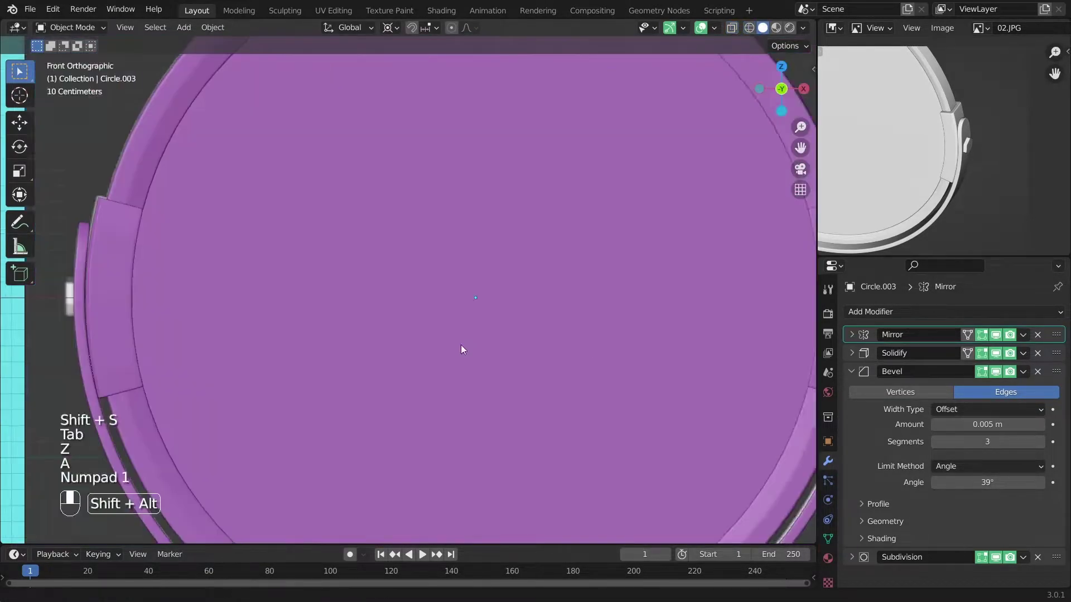
left_click_drag(460, 345, 184, 297, "alt+shift")
key("shift+a")
mouse_move(565, 255)
left_click(647, 281)
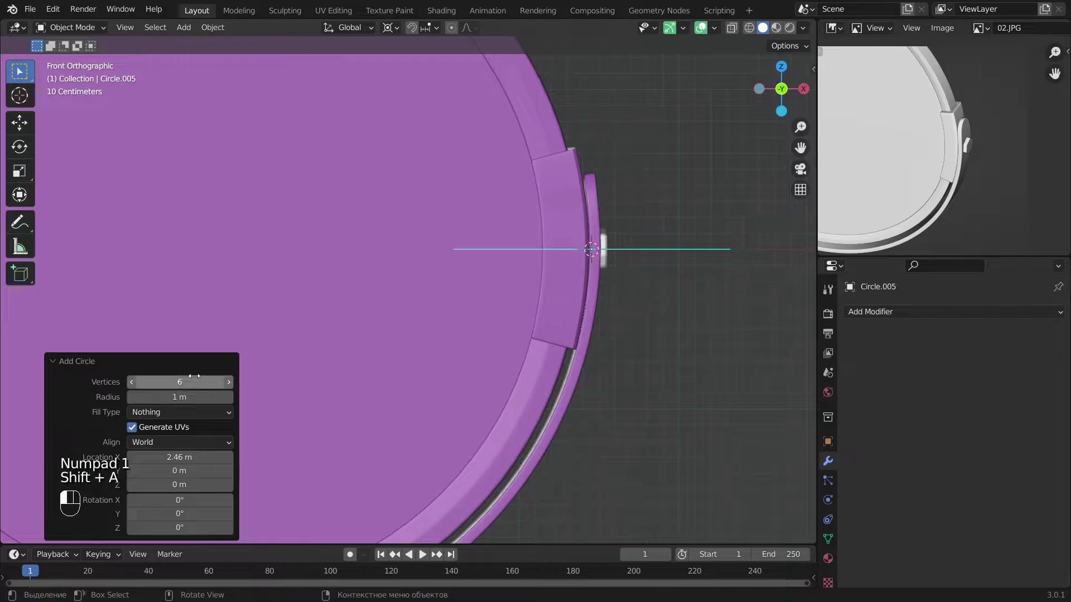
key("Return")
Scale the hexagon by 0.2 and move it about 0.1 m outward along X to the side bolt in the reference.
key("s")
key("KP_0")
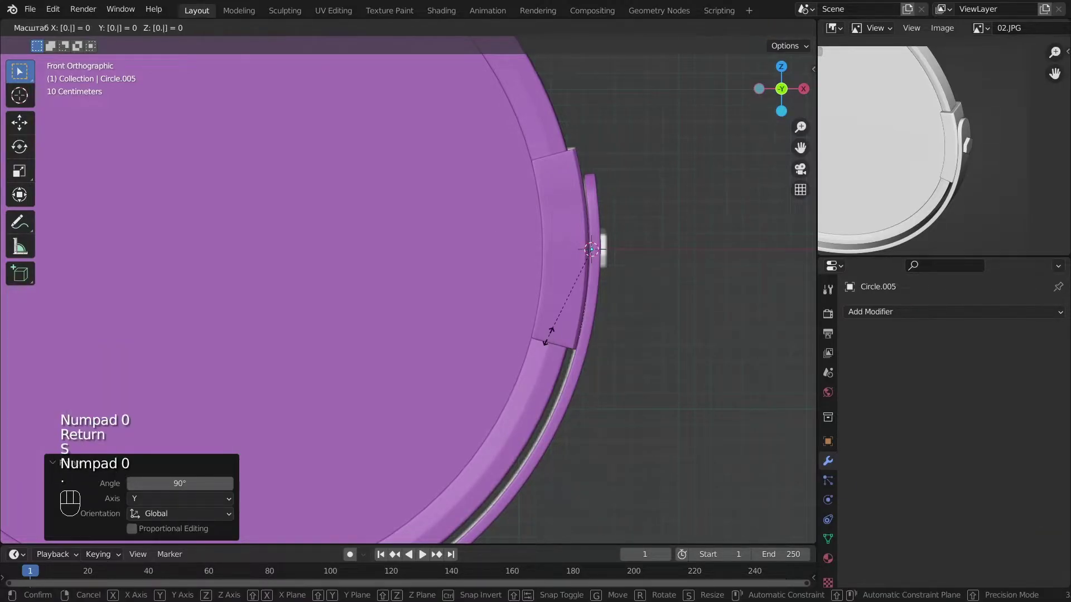
key("KP_Decimal")
key("KP_2")
key("Return")
key("g")
key("x")
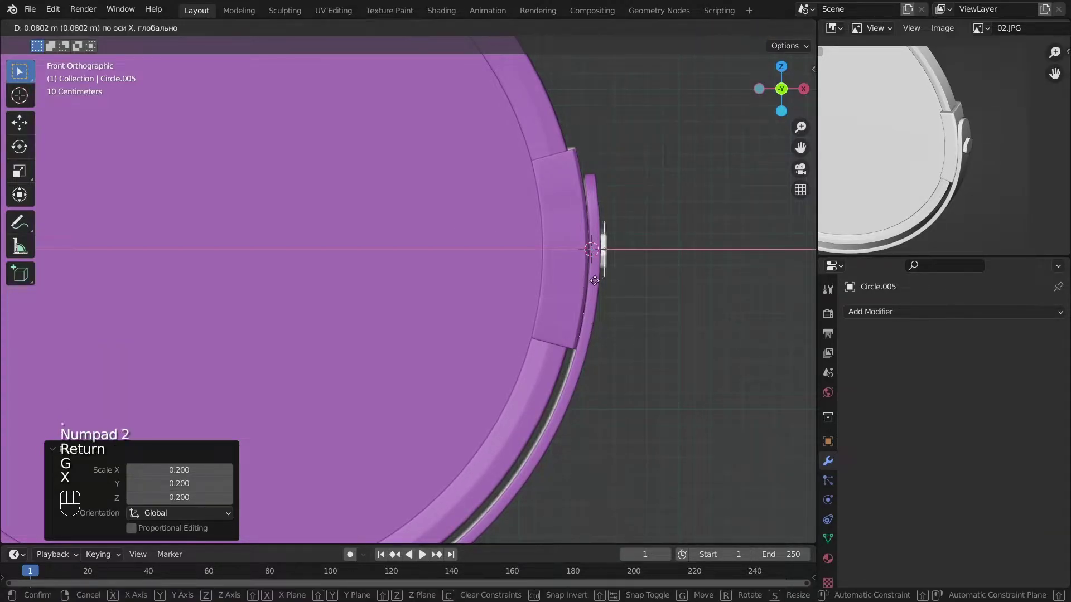
left_click(595, 284)
scroll(607, 286, "up", 3)
left_click_drag(650, 279, 484, 312, "alt+shift")
key("s")
key("period")
key("KP_0")
key("KP_7")
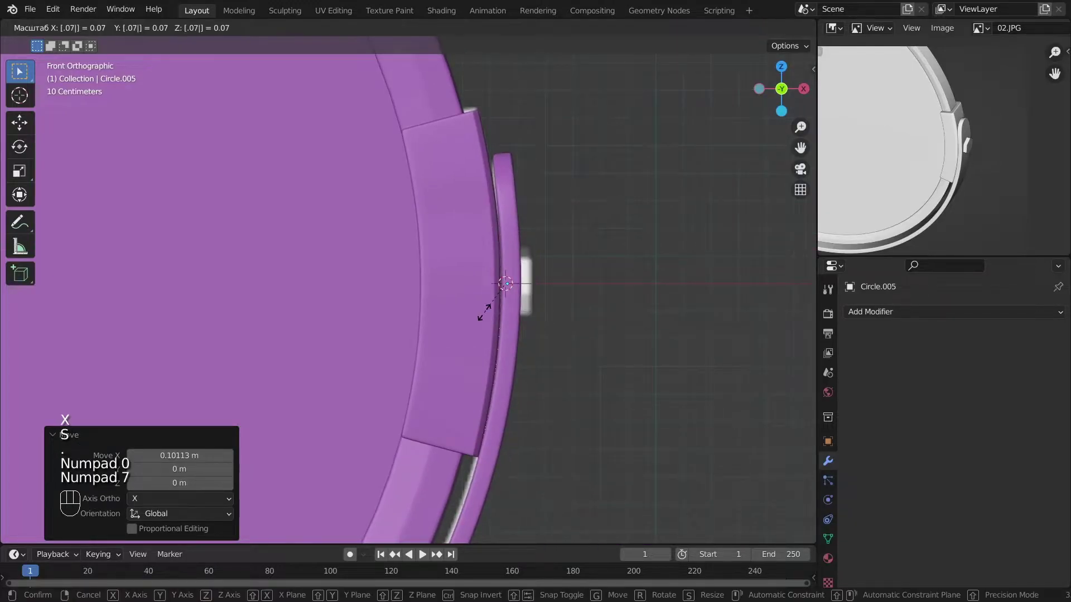
key("Escape")
Scale the hexagon by 0.7 to match the bolt in the reference image.
key("s")
key("KP_0")
key("KP_Decimal")
key("KP_7")
key("Return")
Extrude the hexagon's outline sideways into a short prism in Edit Mode and isolate it in local view.
scroll(615, 309, "up", 2)
left_click_drag(655, 363, 648, 384, "alt")
key("Tab")
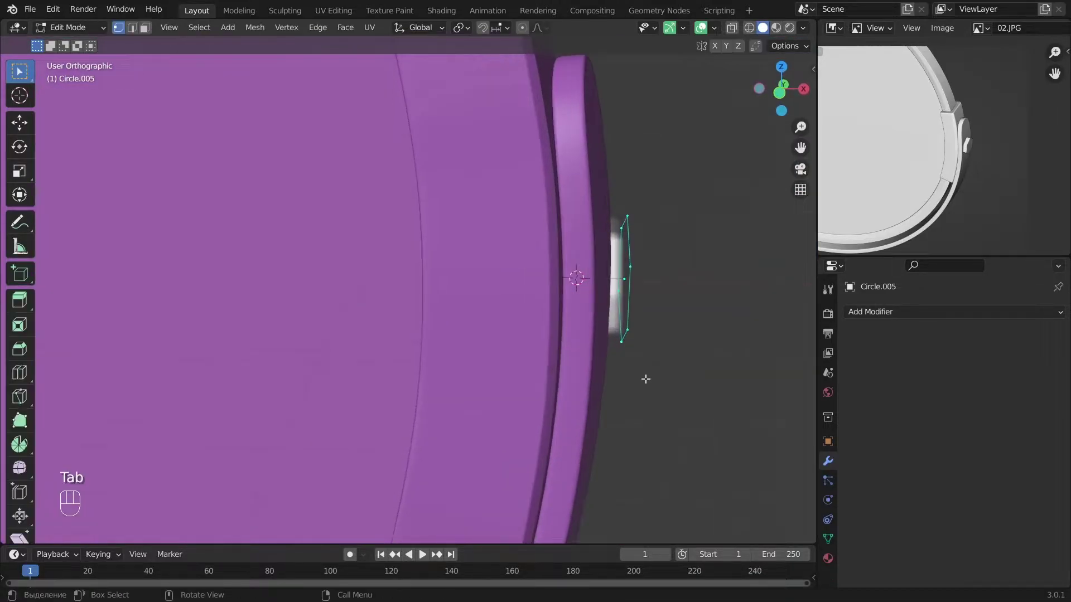
left_click(676, 323)
left_click_drag(662, 323, 617, 318, "alt")
key("KP_Divide")
Fill both open ends of the hexagonal prism and inset each face twice, first narrowly and then widely.
key("f")
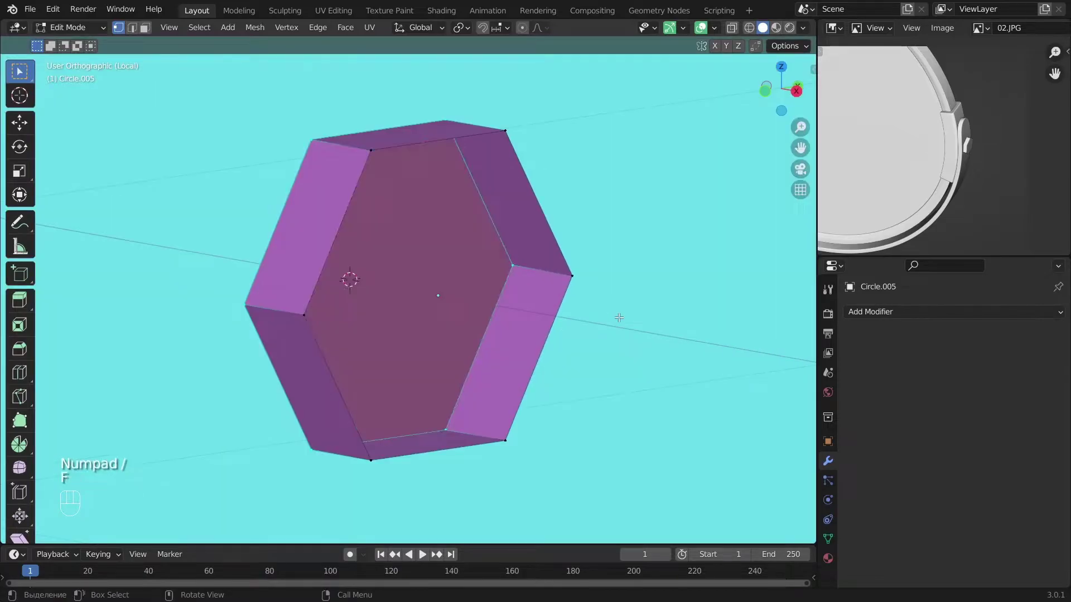
key("i")
key("i")
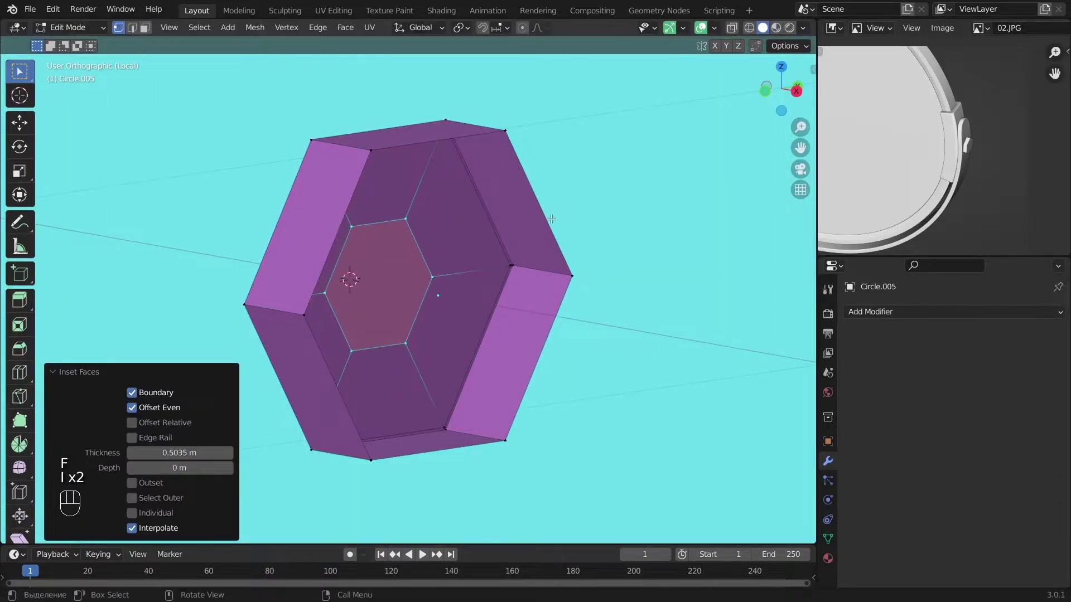
left_click(645, 246)
key("f")
key("i")
left_click(641, 246)
key("i")
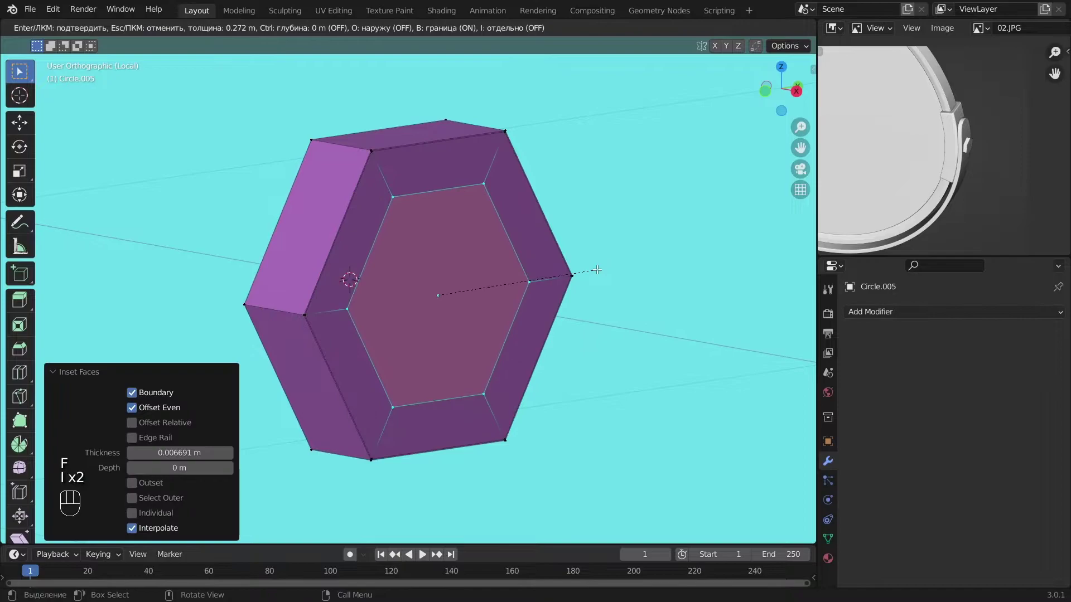
left_click(592, 257)
Dissolve the narrow edge loop near the rim on both ends of the hexagonal prism and leave Edit Mode.
scroll(585, 255, "up", 2)
left_click_drag(361, 101, 406, 177, "alt+shift")
scroll(406, 178, "up", 1)
left_click(427, 146, "alt")
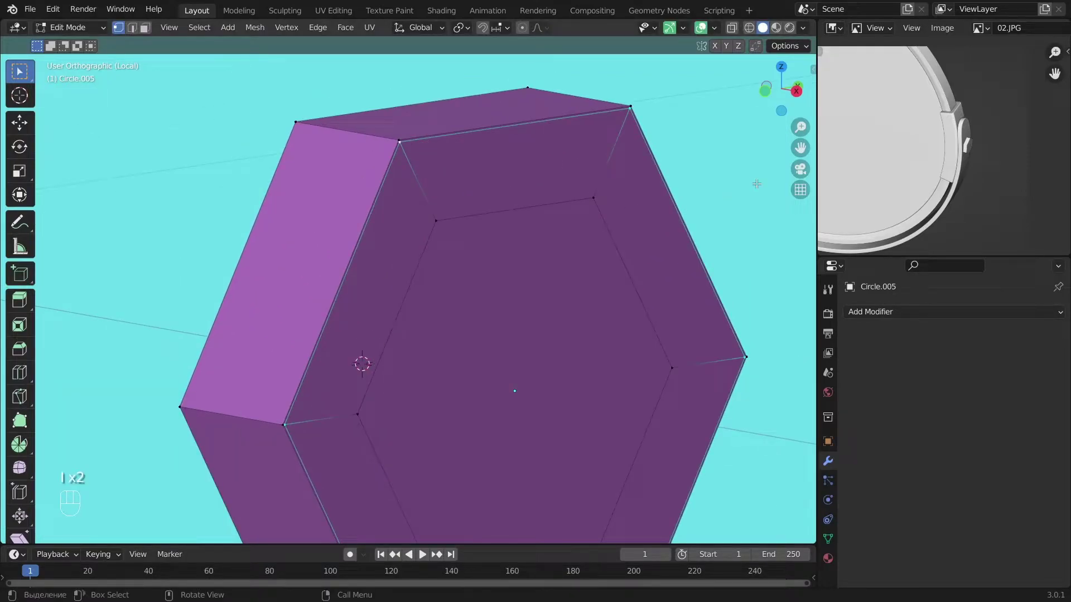
key("x")
left_click(480, 353)
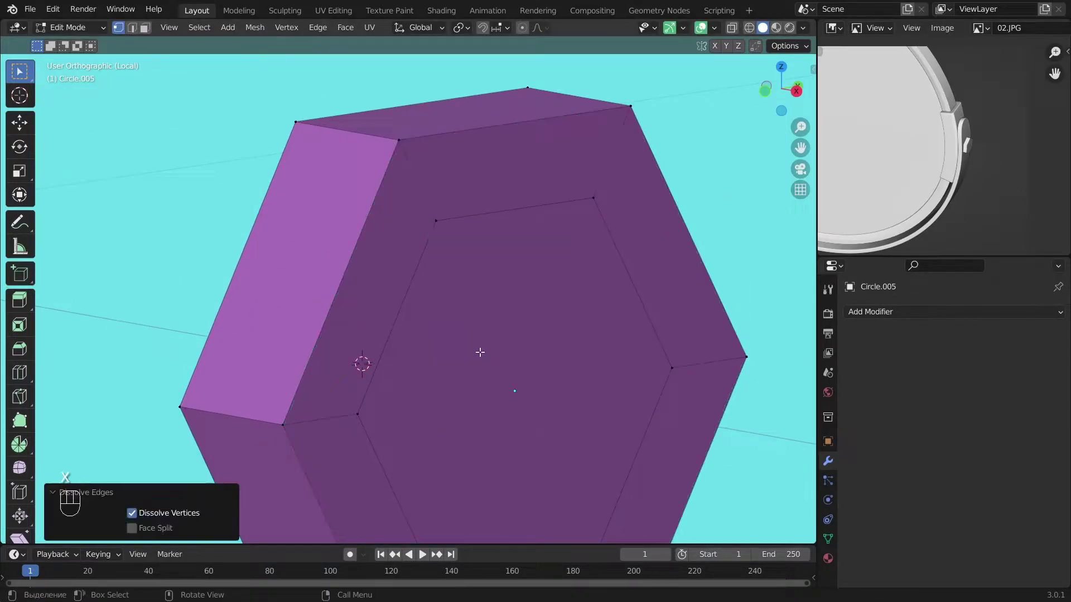
left_click_drag(478, 351, 470, 221, "alt")
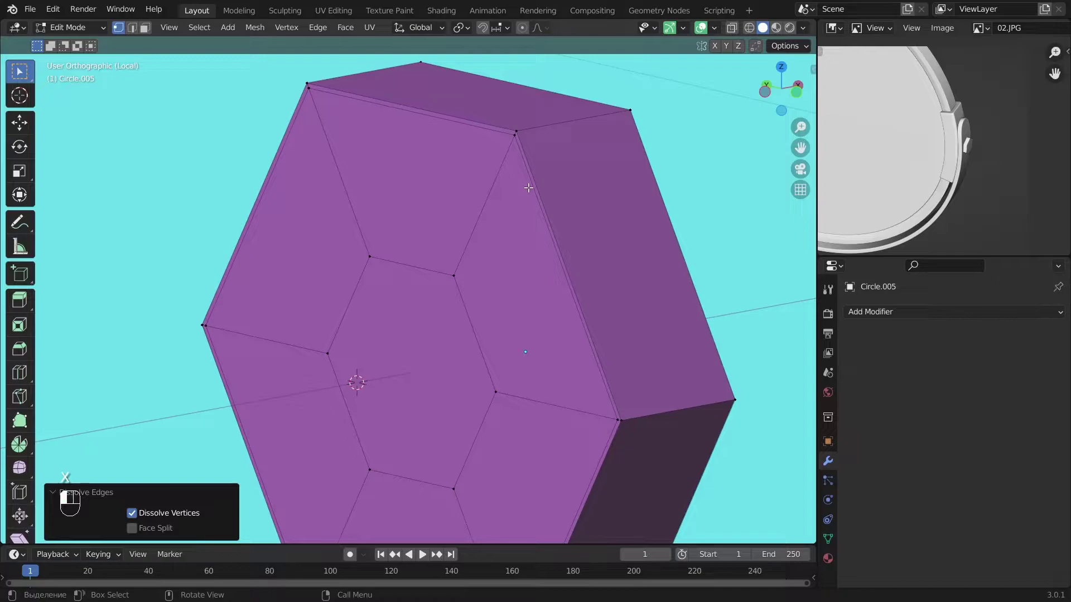
key("x")
key("Tab")
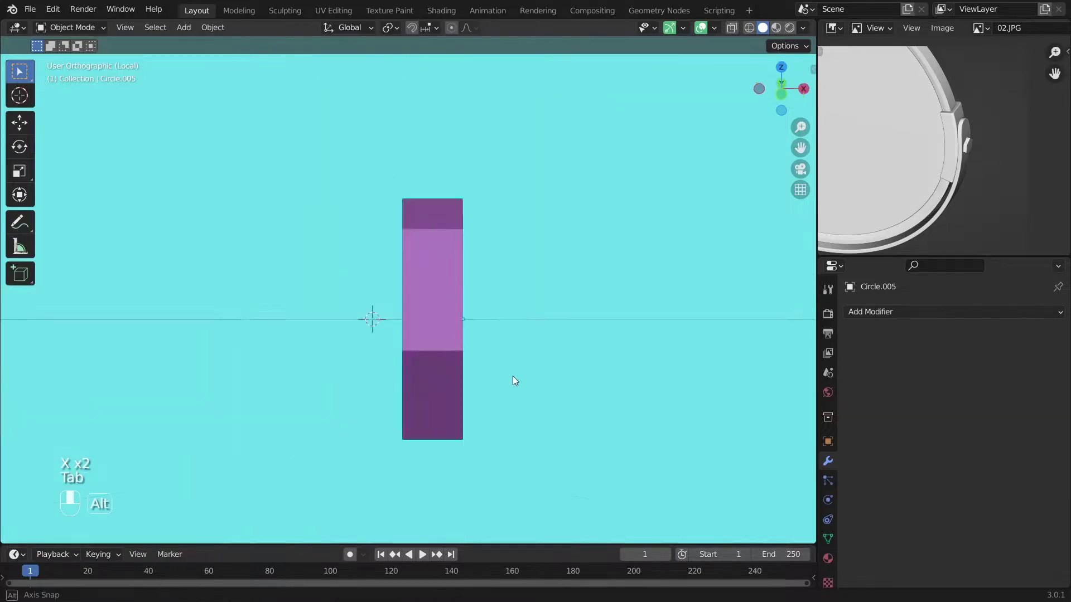
Exit local view and reposition the hexagonal bolt against the band's outer side in front view.
key("KP_Divide")
key("KP_3")
key("KP_1")
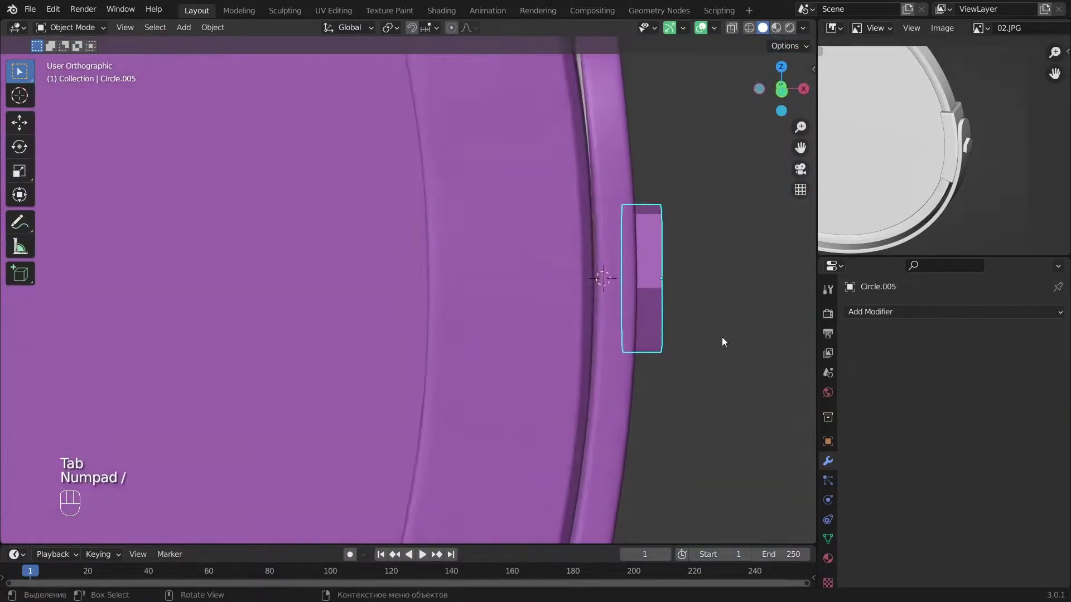
key("z")
key("z")
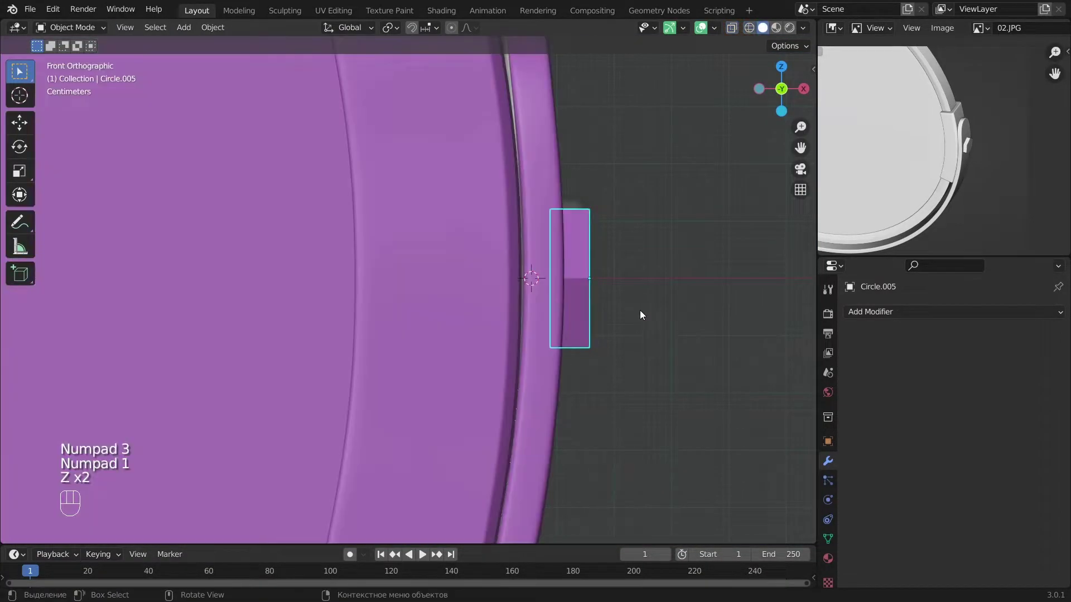
key("g")
left_click(648, 311)
Add a Bevel modifier to the hexagonal bolt with an amount of 0.05 m and inspect the rounded edges.
key("a")
scroll(641, 311, "down", 6)
left_click_drag(614, 314, 551, 335, "alt")
scroll(502, 307, "up", 3)
left_click(866, 312)
left_click(784, 39)
scroll(689, 362, "up", 5)
left_click_drag(688, 393, 525, 403, "alt+shift")
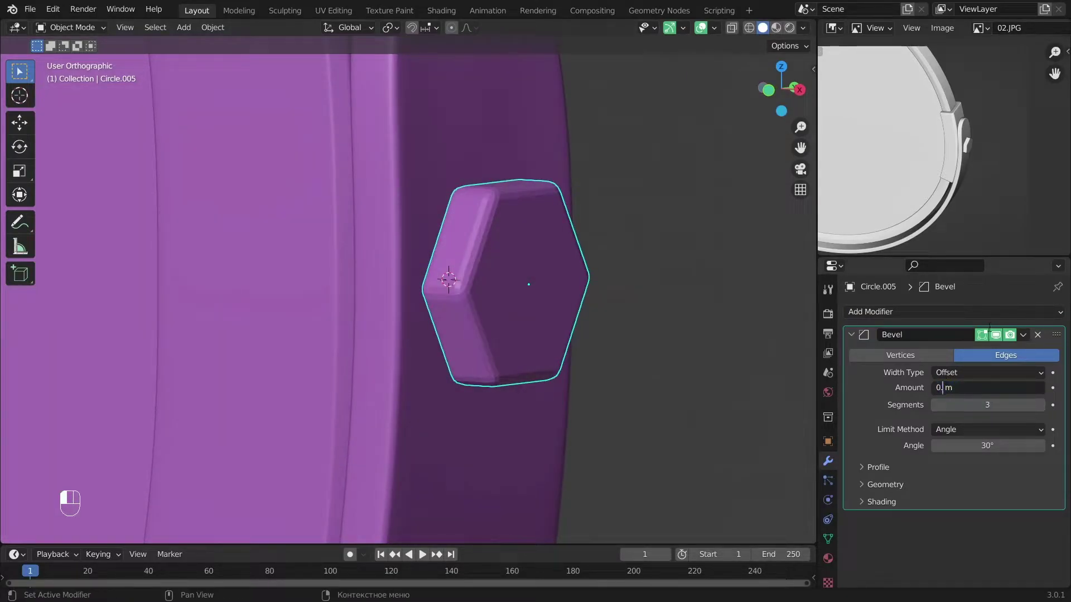
key("a")
scroll(583, 263, "down", 6)
left_click_drag(446, 363, 378, 381, "alt")
scroll(453, 276, "up", 3)
Rotate the hexagonal bolt slightly about the X axis in right view so it sits tilted on the band.
left_click(453, 275)
key("KP_1")
key("KP_3")
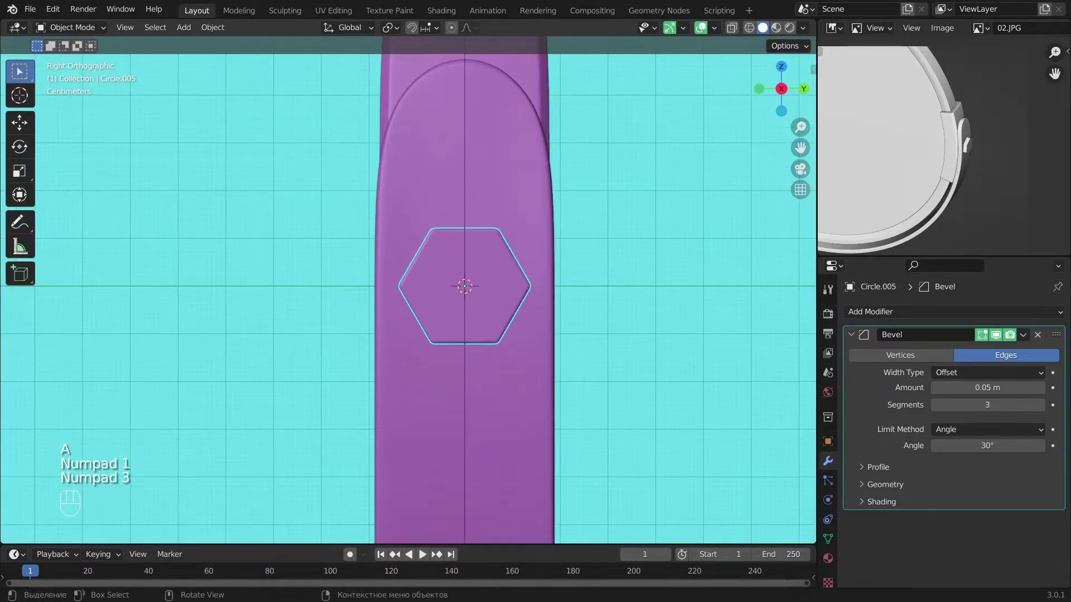
key("r")
key("x")
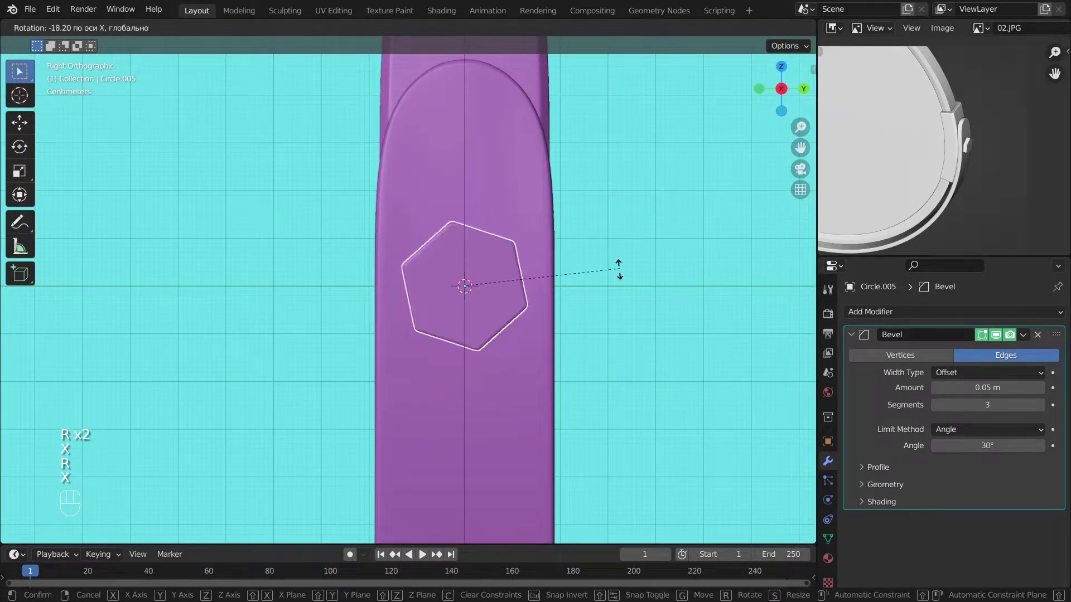
left_click(604, 282)
key("a")
scroll(468, 335, "down", 4)
left_click_drag(457, 346, 510, 327, "alt")
scroll(510, 327, "up", 8)
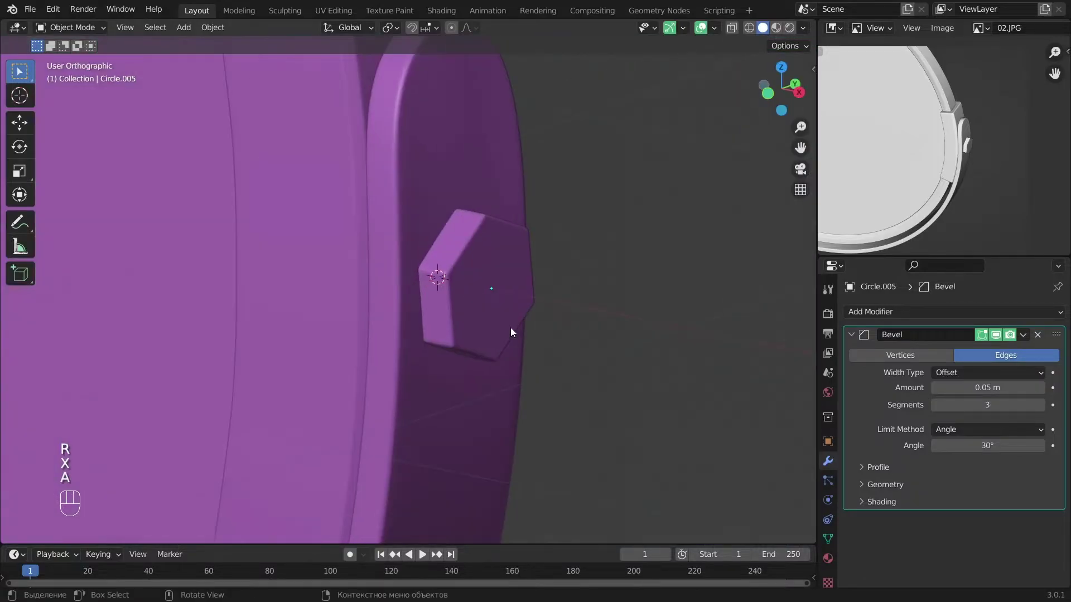
Add a Subdivision Surface modifier to the hexagonal bolt and check the smoothed shape.
left_click(542, 222)
right_click(542, 223)
left_click(542, 222)
left_click(920, 312)
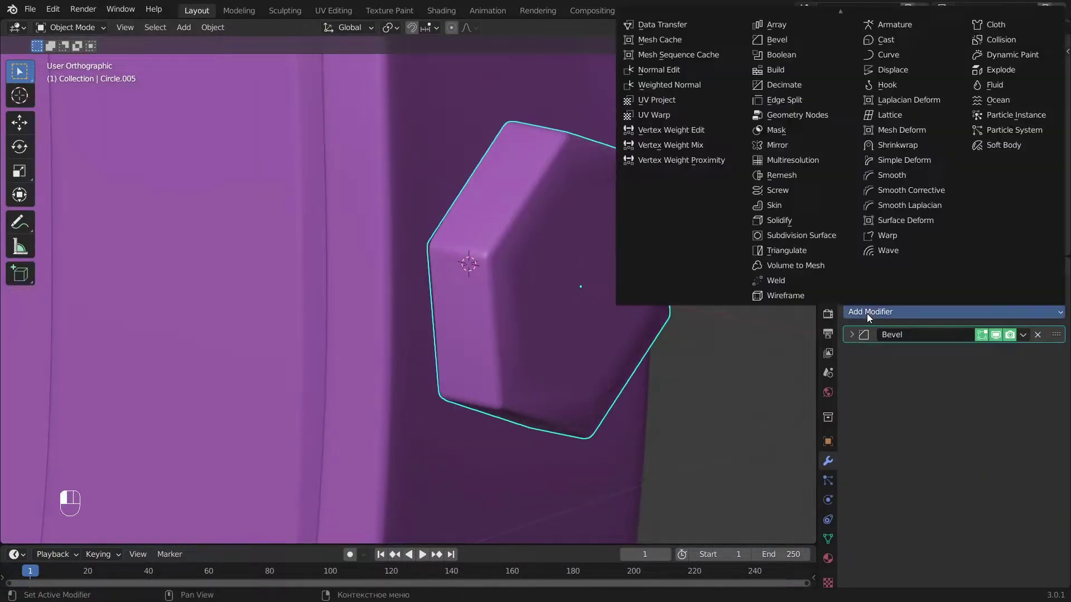
left_click(736, 238)
key("a")
scroll(540, 306, "down", 5)
left_click_drag(540, 307, 432, 269, "alt")
scroll(432, 270, "down", 7)
left_click_drag(357, 312, 430, 276, "alt")
Reset the 3D cursor to the world origin and set the hexagonal bolt's origin to it in front view.
left_click(430, 276)
key("shift+c")
key("KP_1")
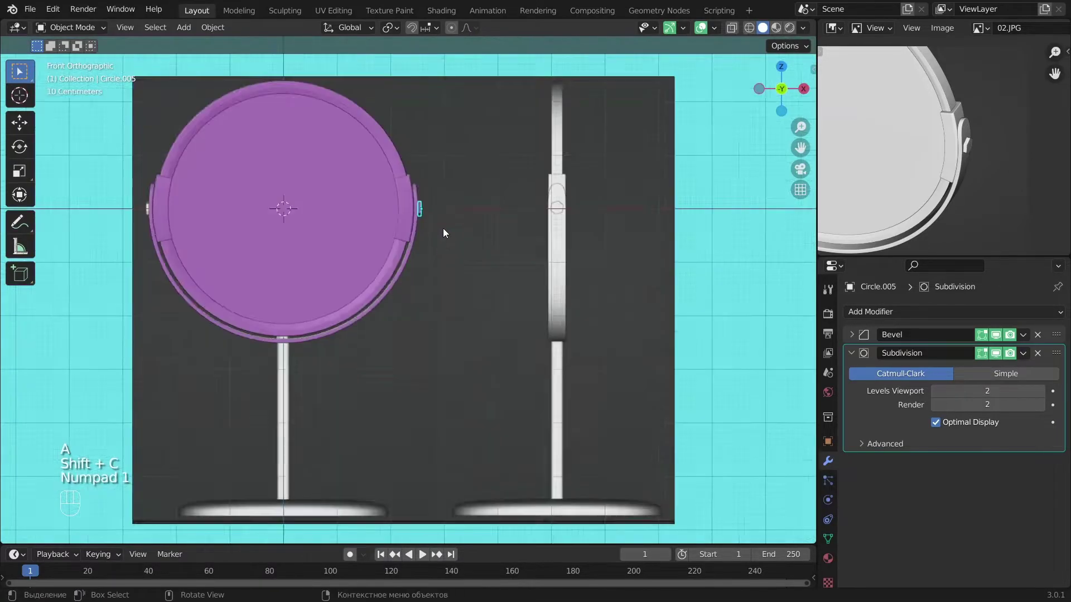
scroll(443, 228, "up", 2)
right_click(440, 203)
left_click(524, 253)
Add a Mirror modifier to the bolt on the Z axis only, creating a bolt on the opposite side, and apply it.
left_click(851, 353)
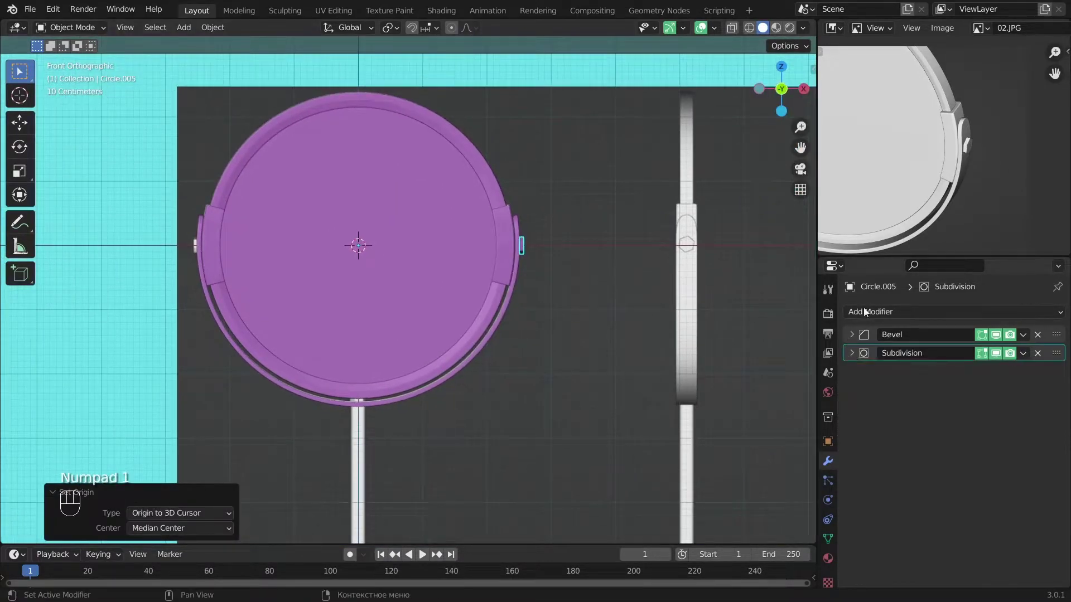
left_click(863, 310)
left_click(782, 146)
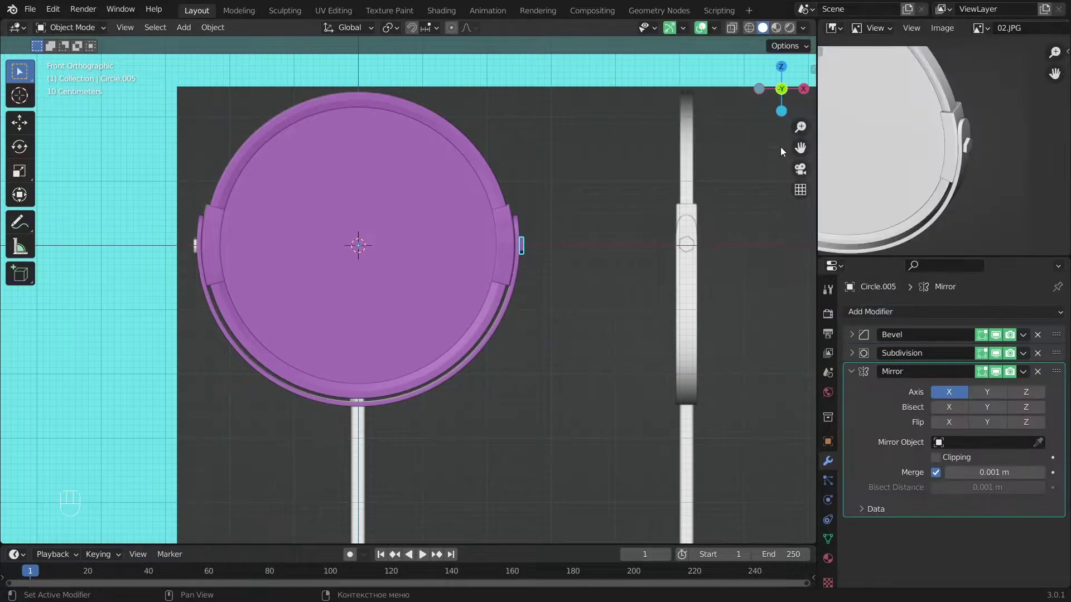
middle_click_drag(507, 363, 538, 365)
middle_click_drag(583, 422, 463, 430)
key("alt+a")
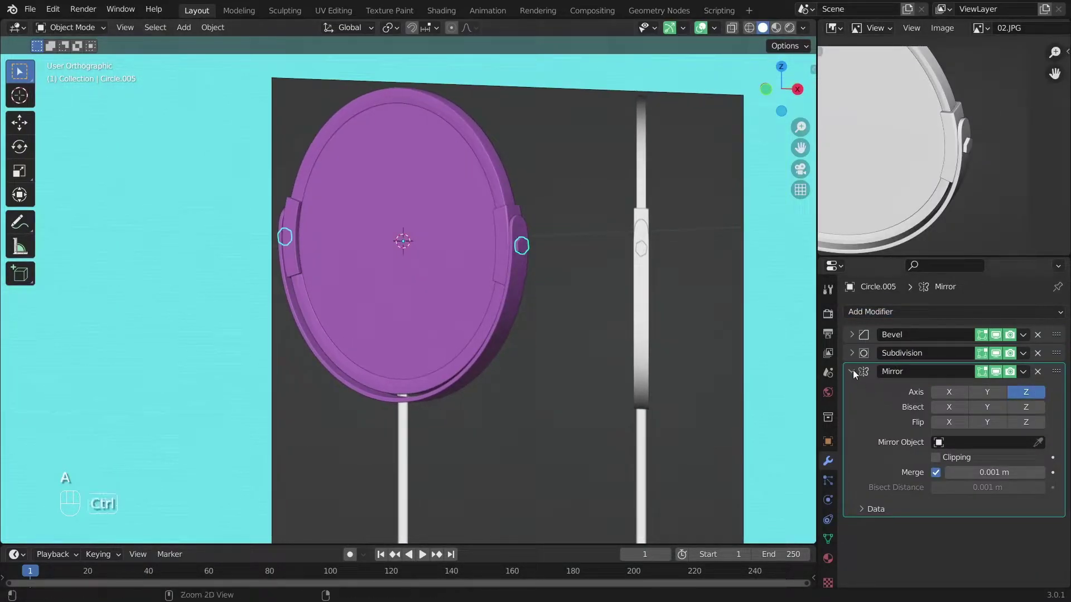
key("ctrl+a")
Rotate only the mirrored bolt's mesh about the X axis in Edit Mode, using wireframe display and left view.
scroll(494, 336, "up", 5)
key("Tab")
key("a")
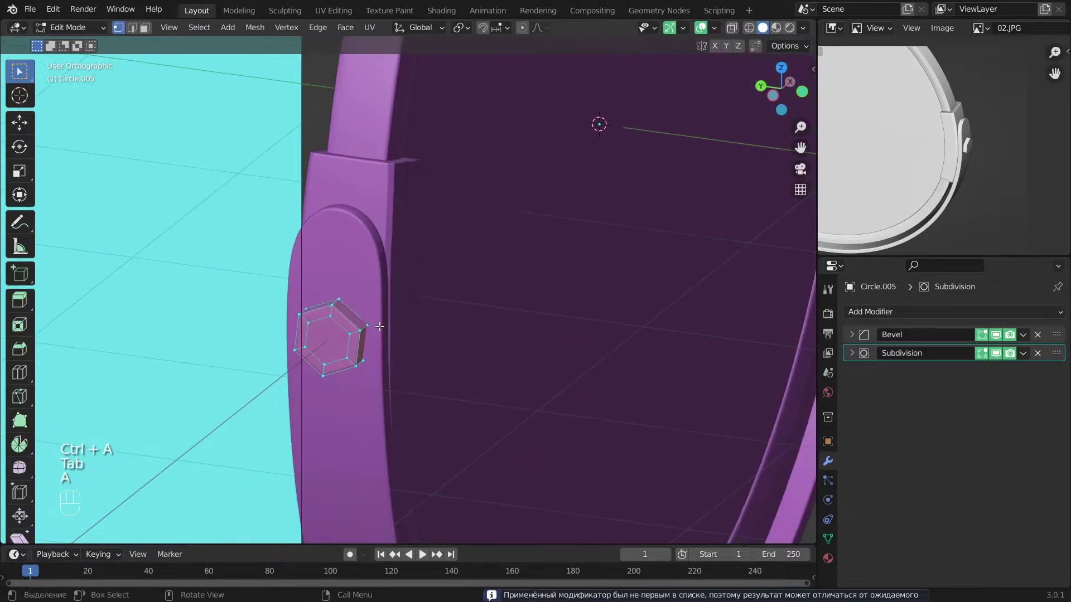
key("KP_3")
scroll(569, 210, "down", 5)
middle_click_drag(568, 210, 718, 284, "alt")
key("a")
key("z")
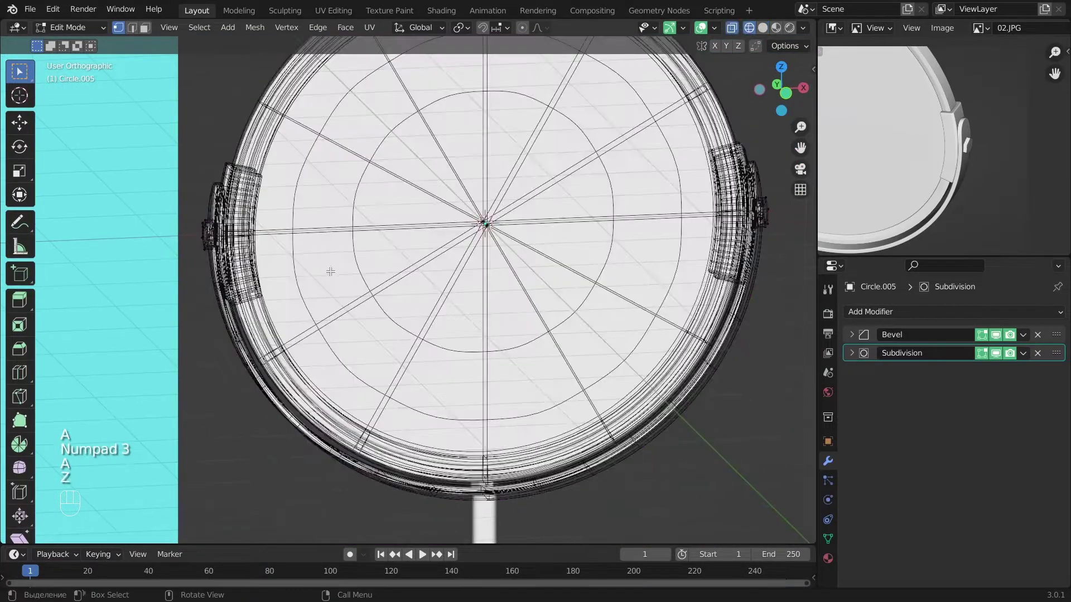
key("ctrl+KP_3")
key("z")
middle_click_drag(488, 230, 459, 320, "shift")
scroll(530, 323, "up", 5)
key("r")
key("x")
left_click(527, 274)
key("a")
key("Tab")
Duplicate the bolt pair object in place from front view.
middle_click_drag(527, 274, 342, 384, "alt")
key("a")
key("KP_1")
middle_click_drag(767, 309, 634, 318, "alt+shift")
middle_click_drag(474, 398, 566, 272, "alt+shift")
left_click(565, 189)
left_click(561, 192)
key("shift+d")
right_click(604, 322)
Delete the vertices of the bolt on the negative X side from the duplicated object and leave Edit Mode.
key("Tab")
key("z")
key("a")
key("Delete")
key("ctrl+z")
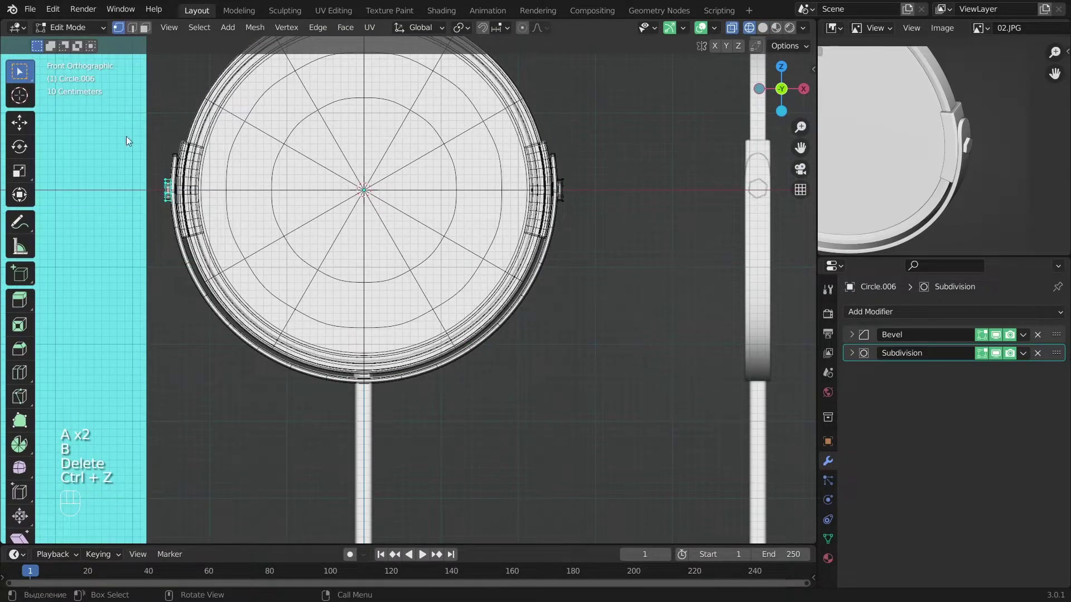
key("x")
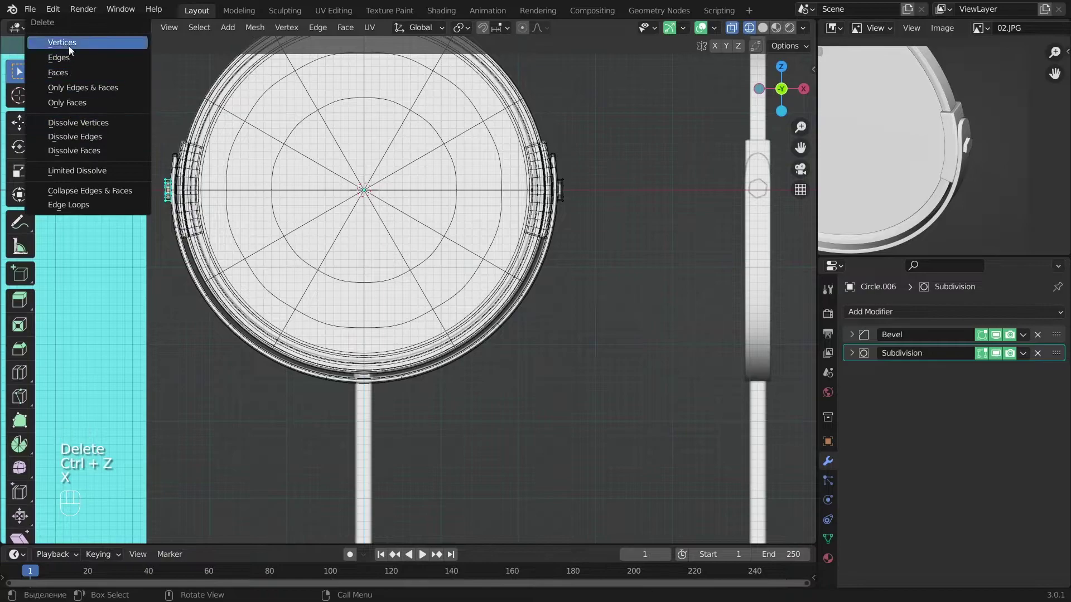
left_click(70, 49)
key("Tab")
key("z")
Open the half-ring holder's mesh in Edit Mode, framing its lowest point above the stand's rod.
mouse_move(600, 385)
left_mouse_down("alt")
mouse_move(614, 400)
mouse_move(394, 357)
mouse_move(458, 334)
left_mouse_up("alt")
key("KP_1")
scroll(458, 333, "up", 4)
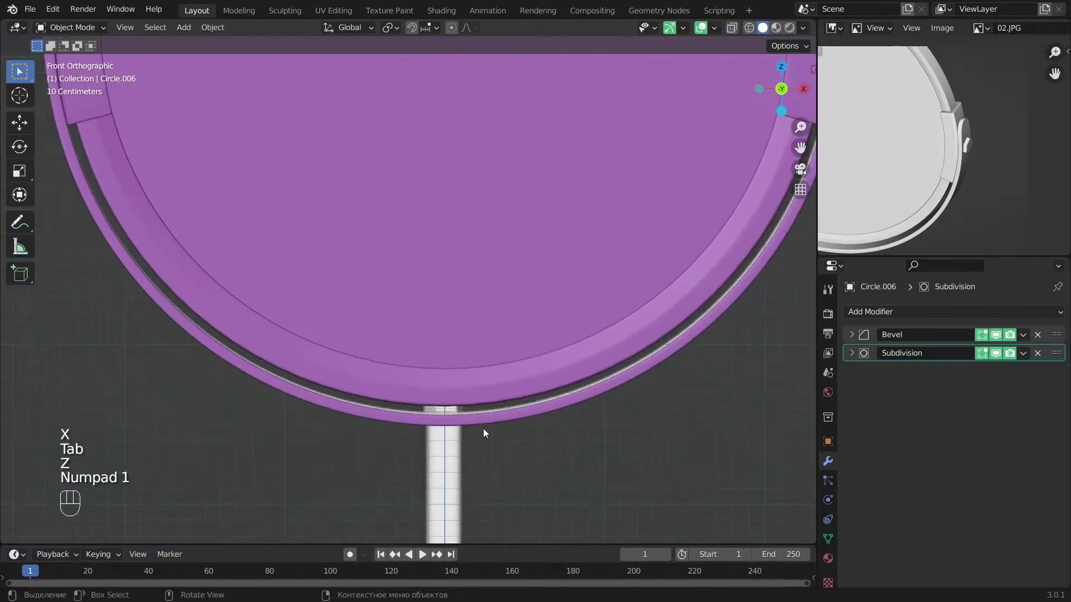
left_click(483, 424)
key("Tab")
left_click_drag(483, 428, 459, 463, "alt")
scroll(459, 464, "up", 5)
left_click_drag(459, 411, 485, 210, "alt+shift")
Try to snap the 3D cursor to the half-ring holder's bottom centre edge.
key("z")
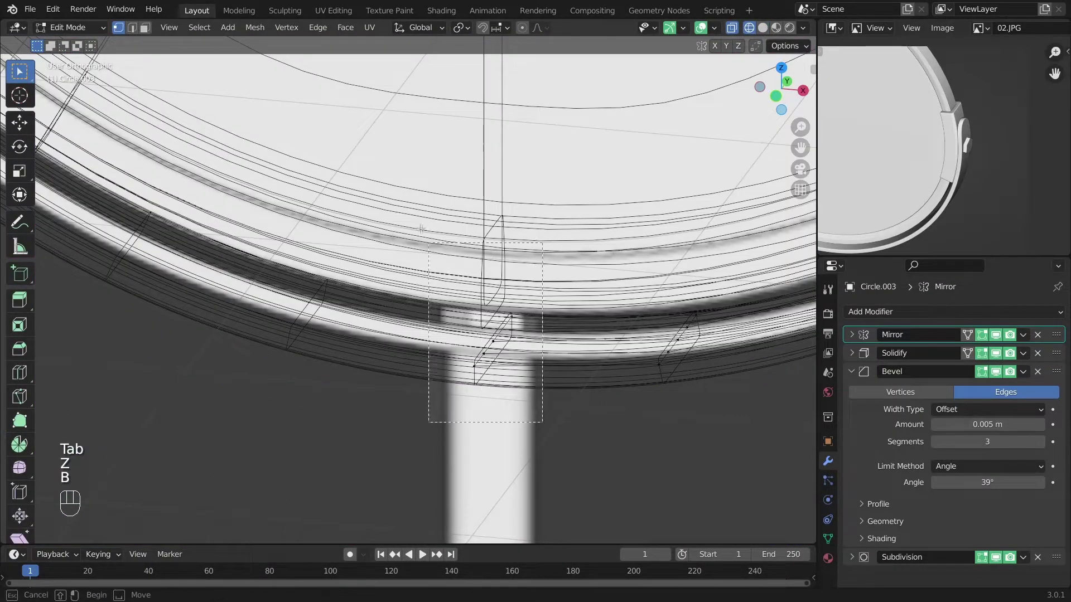
key("z")
key("shift+s")
left_click(477, 277)
key("Tab")
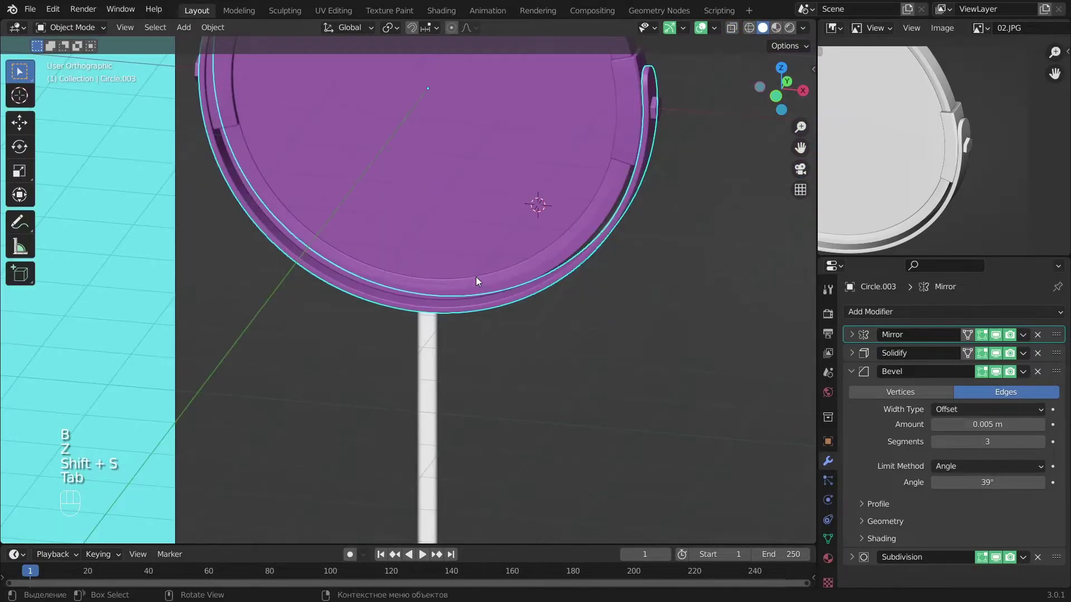
key("Tab")
Select the half-ring holder's bottom centre vertices in wireframe, snap the 3D cursor to them and leave Edit Mode.
scroll(476, 276, "up", 5)
key("a")
key("z")
left_click_drag(403, 233, 447, 266)
key("shift+s")
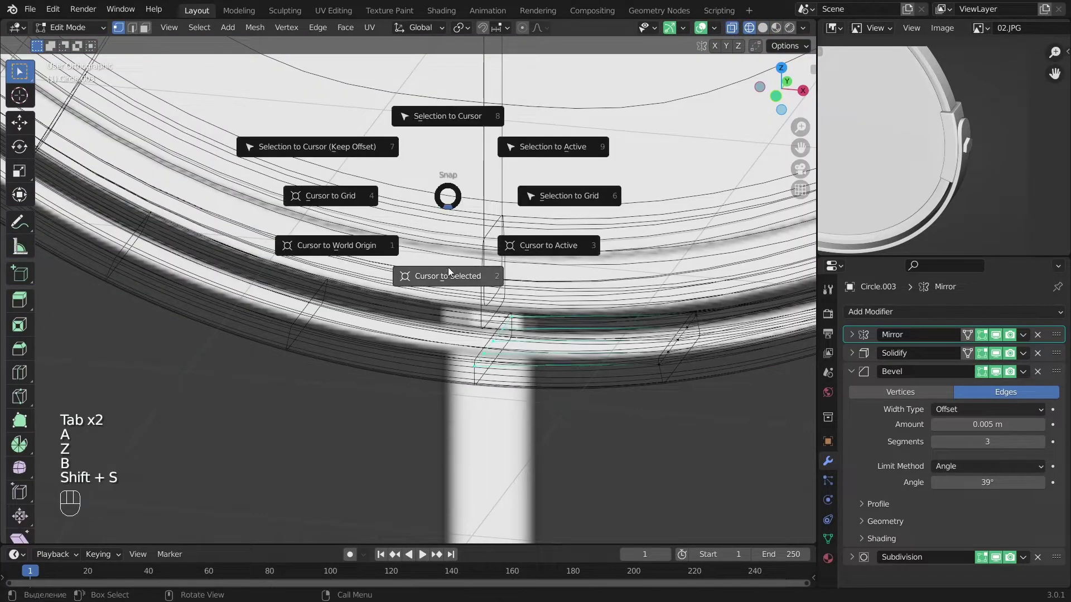
left_click(447, 275)
key("Tab")
key("z")
Set the duplicated single bolt's origin to its geometry and snap the bolt to the 3D cursor.
key("a")
left_click(656, 107)
right_click(658, 111)
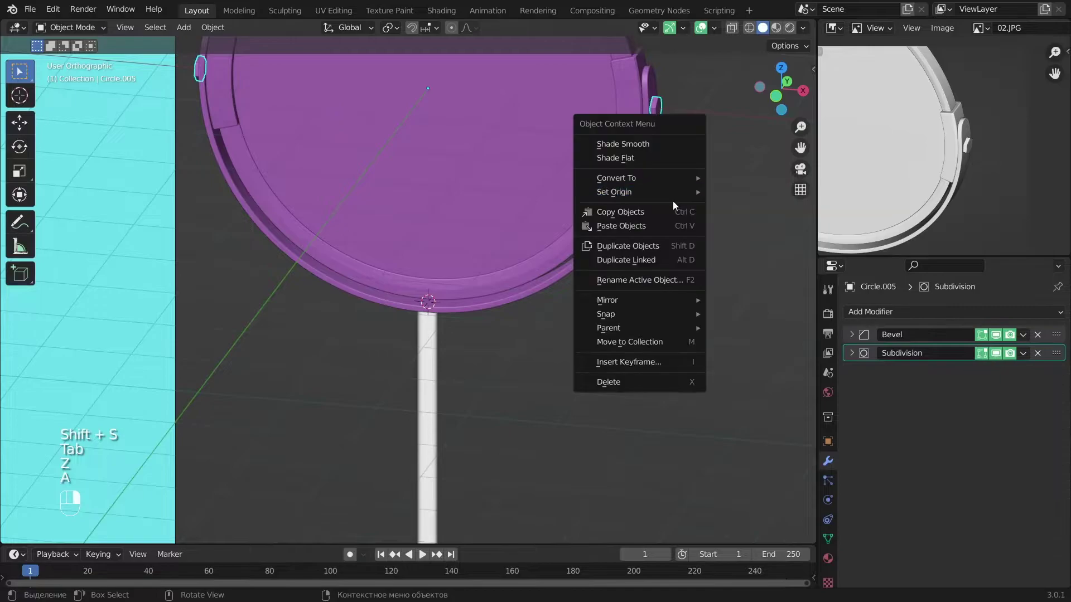
left_click(659, 110)
right_click(617, 222)
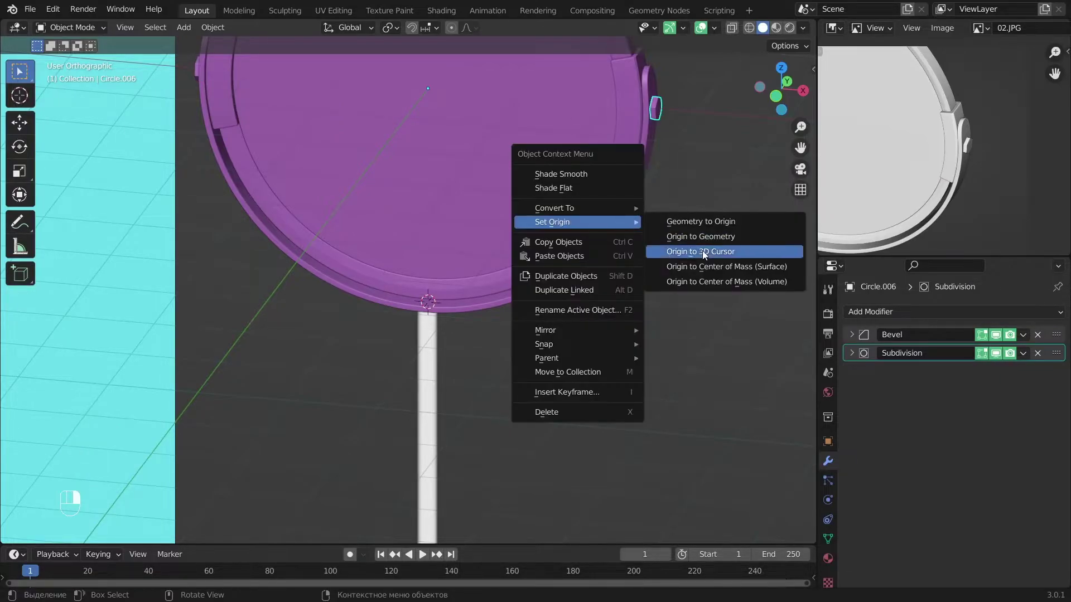
left_click(703, 237)
key("shift+s")
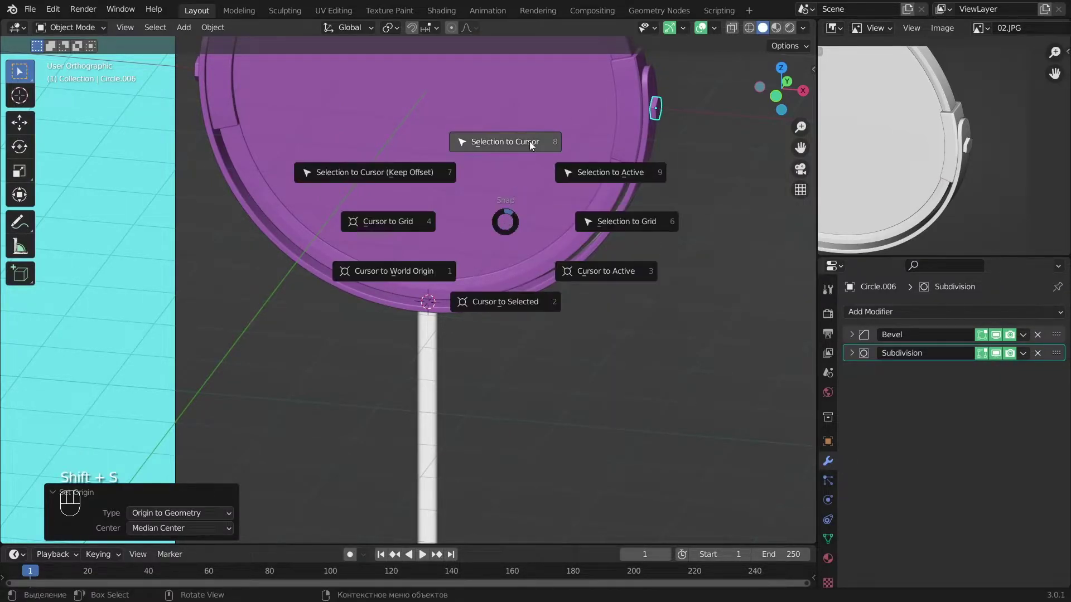
left_click(530, 141)
Rotate the bolt at the holder's bottom centre 90° about the Y axis so it lies flat.
scroll(450, 320, "up", 3)
key("KP_1")
scroll(461, 305, "up", 2)
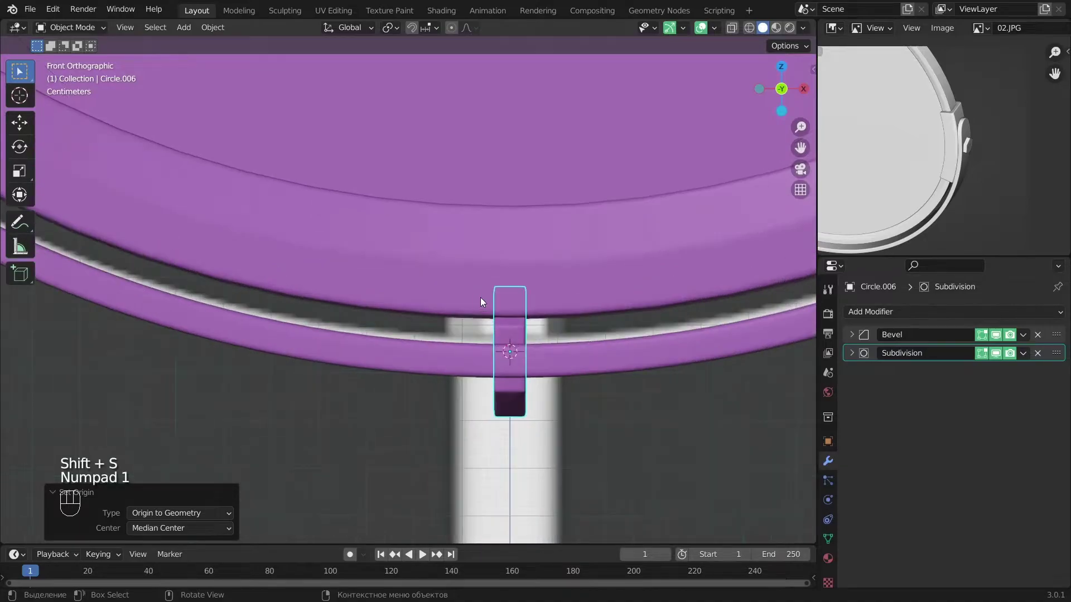
key("r")
key("x")
key("Escape")
key("r")
key("y")
key("KP_9")
key("KP_0")
key("Return")
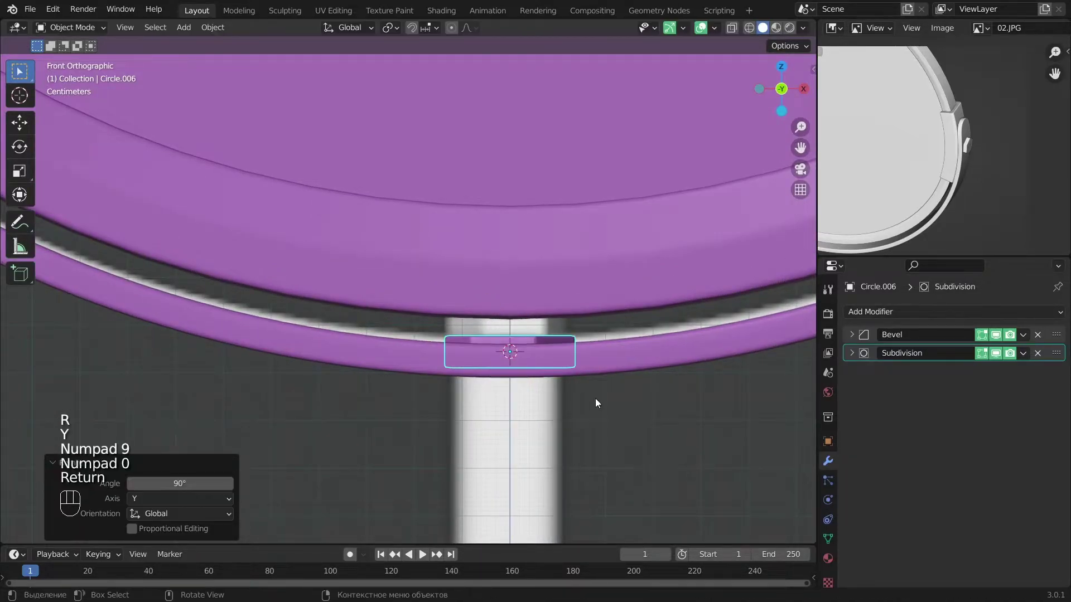
Rotate the flat bolt about 6.7° around the Z axis in top view to align it with the ring.
middle_click_drag(606, 371, 619, 473)
key("KP_7")
key("z")
key("z")
key("r")
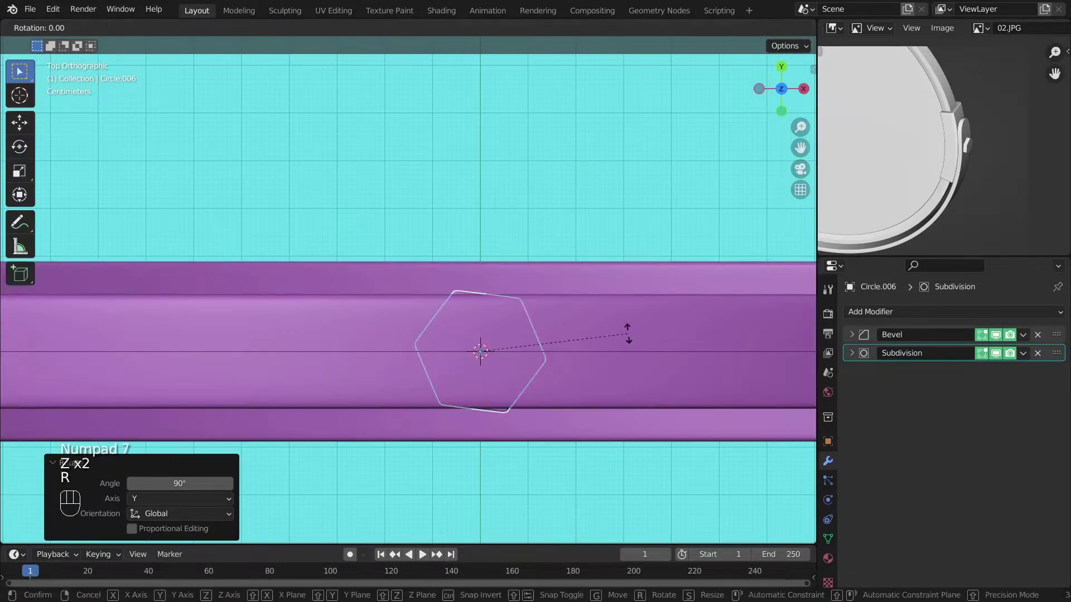
left_click(630, 314)
Raise the bolt about 0.046 m along Z in front view, with a downward correction of about 0.014 m, onto the half-ring.
key("KP_1")
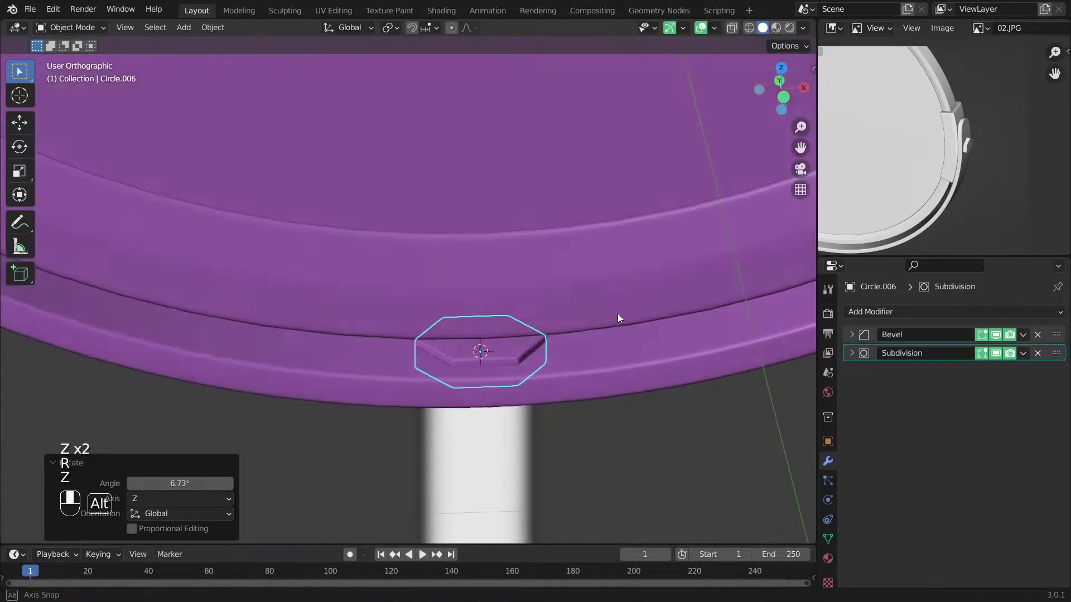
key("g")
key("z")
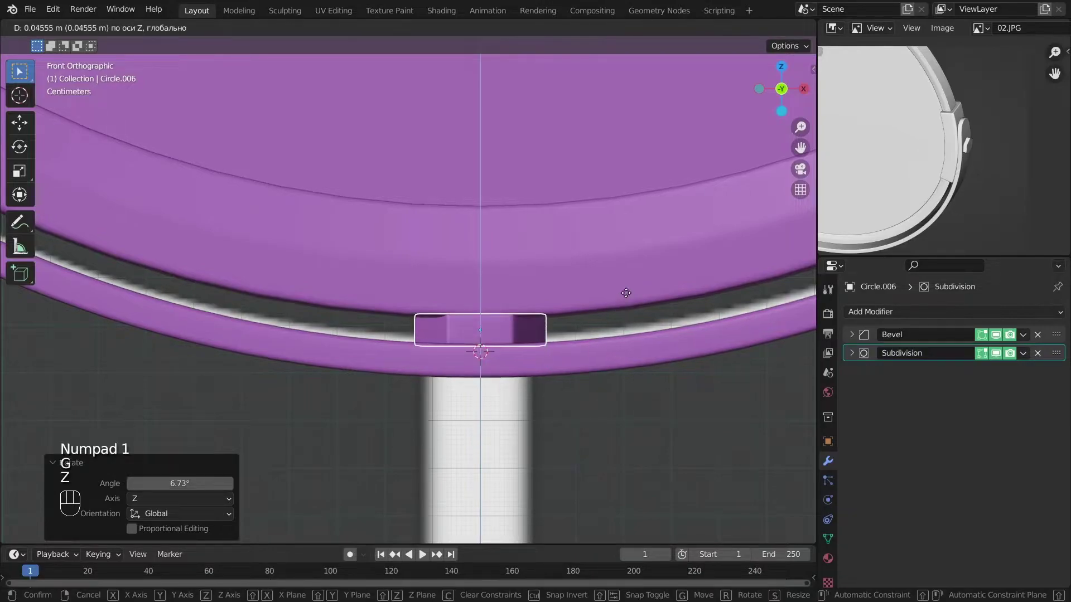
left_click(624, 293)
scroll(599, 340, "up", 3)
key("g")
key("z")
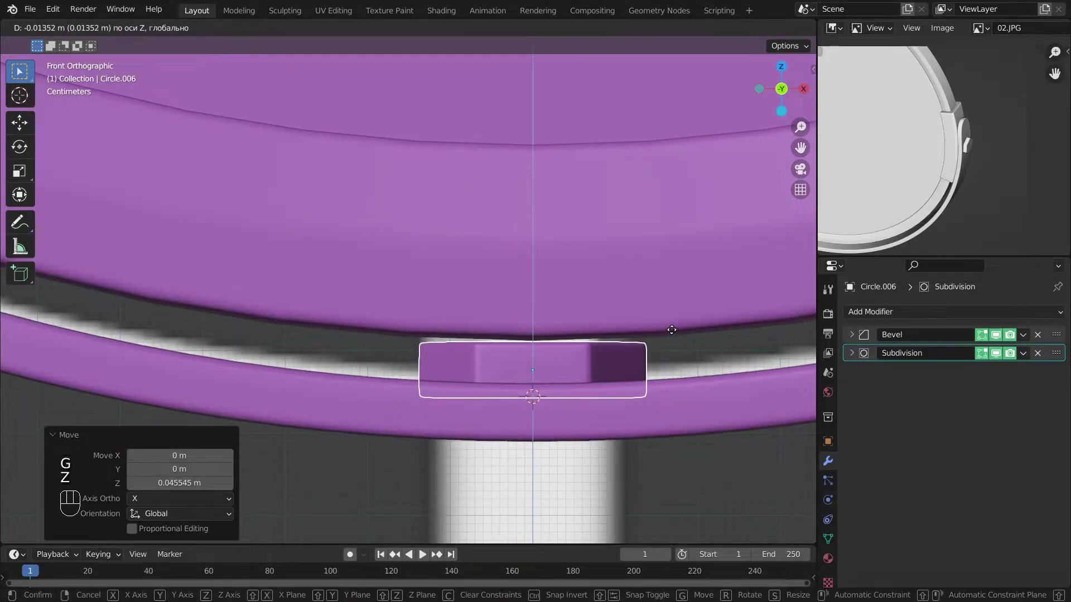
left_click(670, 329)
Examine the bottom bolt's placement and the stand in the reference image from the front.
key("alt+a")
scroll(669, 329, "down", 8)
middle_click_drag(619, 368, 563, 371)
key("KP_1")
scroll(502, 343, "down", 4)
middle_click_drag(503, 396, 628, 168, "shift")
key("KP_1")
scroll(537, 217, "up", 4)
middle_click_drag(529, 95, 461, 475, "alt+shift")
scroll(449, 245, "up", 3)
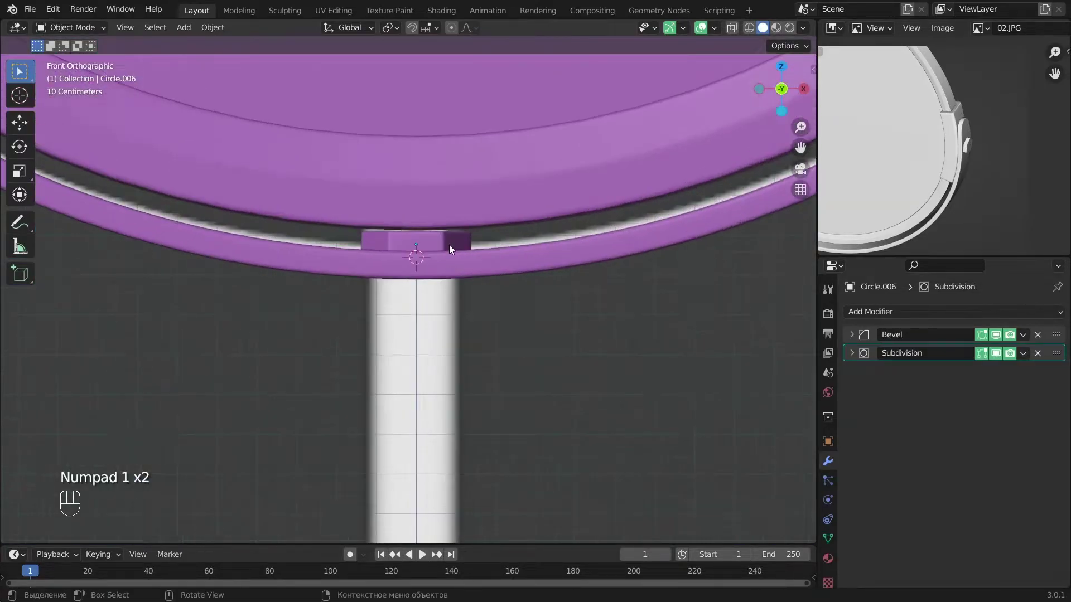
Open the bottom bolt in Edit Mode, isolate it in local view and show its underside.
left_click(449, 245)
key("Tab")
scroll(450, 306, "up", 5)
key("KP_Divide")
left_click_drag(530, 251, 537, 219, "alt")
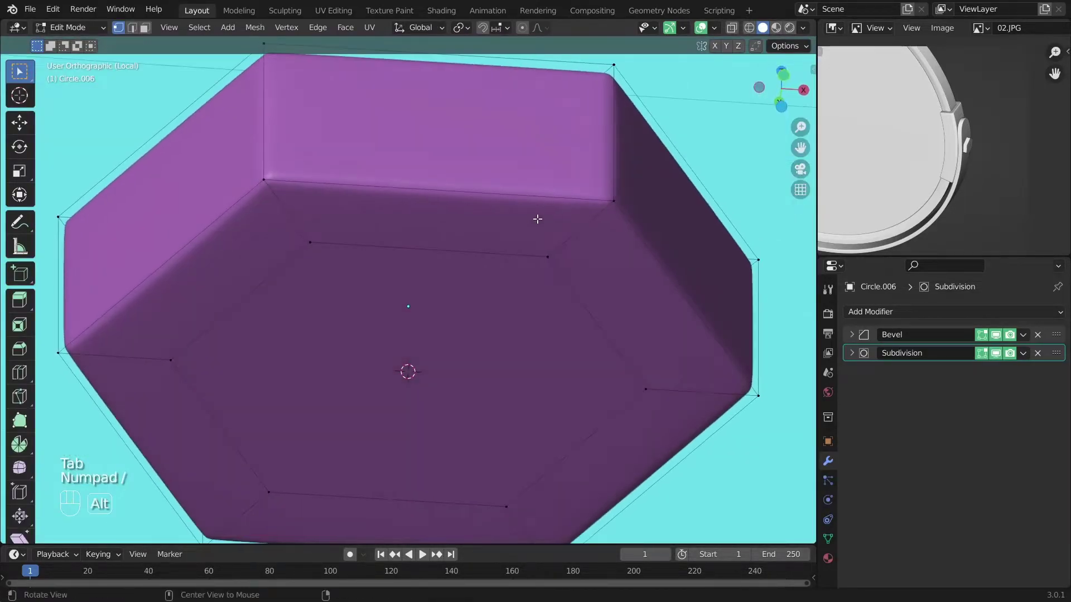
Duplicate the bolt's lower end face in place, separate the copy into its own object and leave Edit Mode.
scroll(555, 200, "down", 3)
key("shift+d")
right_click(626, 205)
key("p")
left_click(626, 207)
key("Tab")
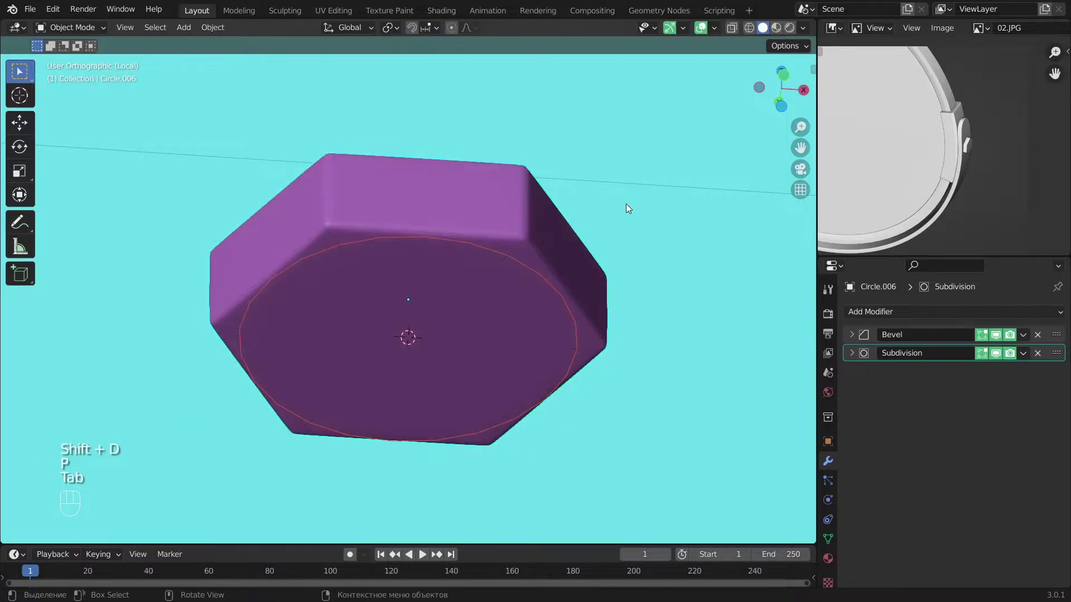
Leave local view and extrude the separated bolt-end loop 1.6598 m down along Z in front view to form the stem.
key("a")
key("KP_Divide")
key("Tab")
key("a")
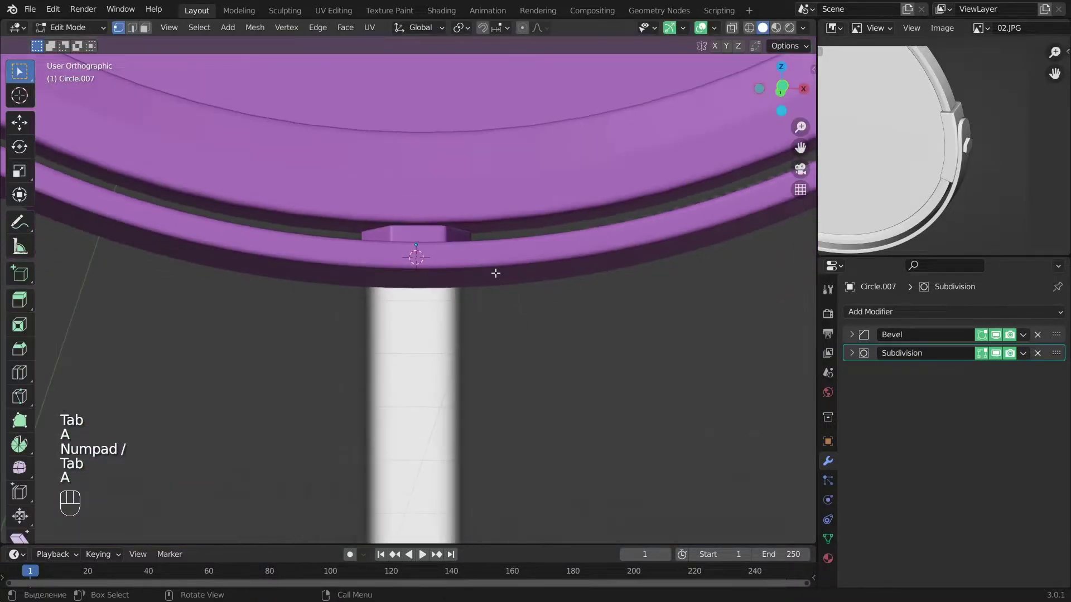
key("z")
key("KP_1")
key("e")
key("z")
left_click(504, 306)
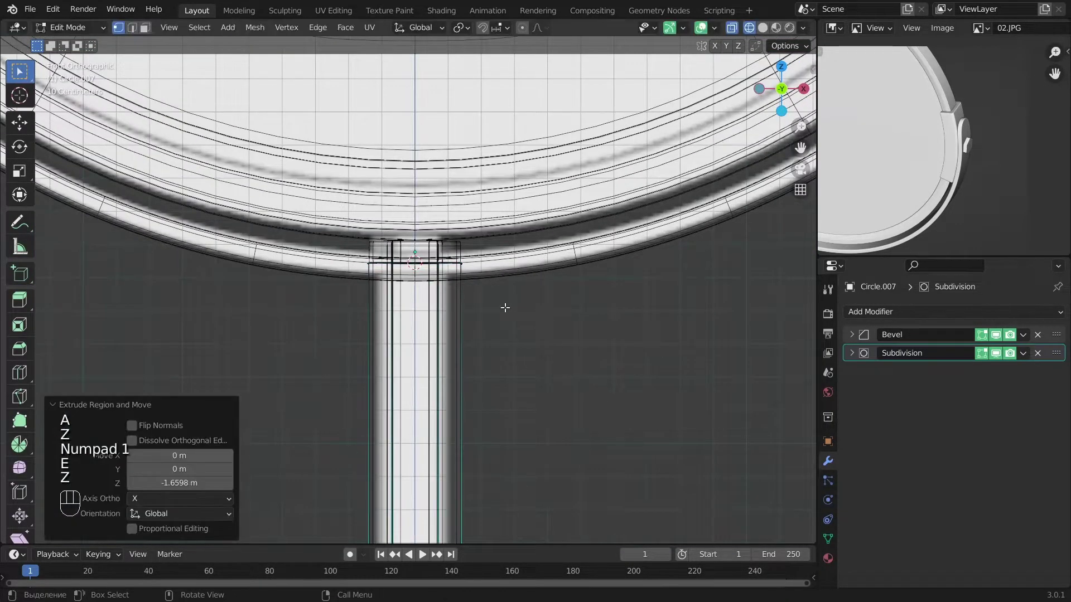
Move the stem's lower end another 1.3056 m down along Z to the reference base and leave Edit Mode.
left_click(528, 52, "alt+shift")
key("g")
key("z")
left_click(535, 365)
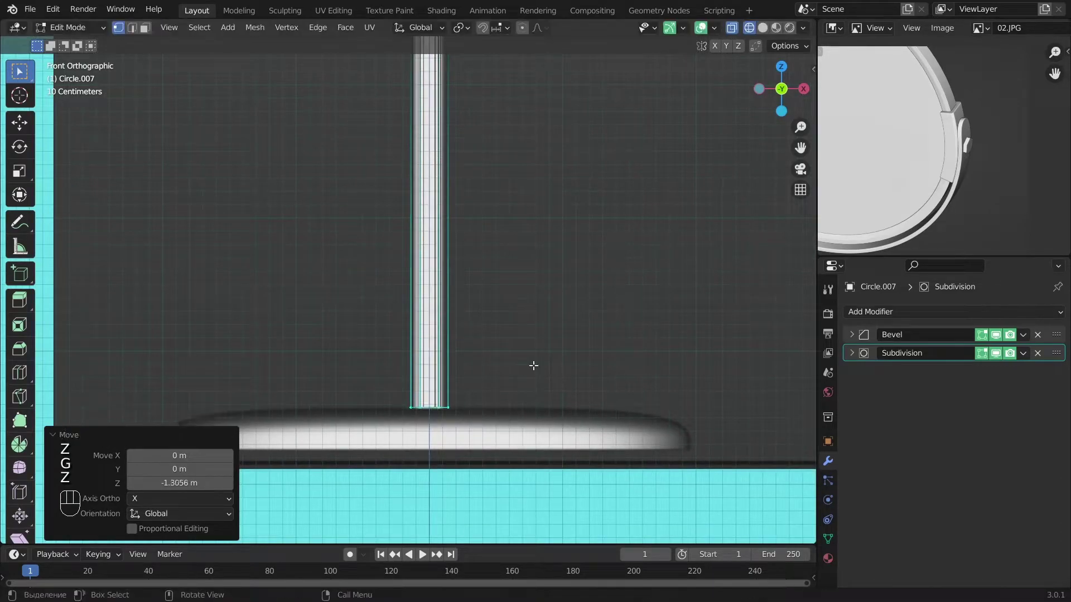
key("a")
key("z")
key("Tab")
Remove the Bevel modifier from the stem and give the stem smooth shading.
scroll(521, 312, "down", 2)
key("a")
left_click_drag(510, 262, 504, 386, "alt+shift")
scroll(474, 279, "up", 5)
left_click(452, 207)
left_click_drag(538, 229, 576, 252, "alt")
left_click(1037, 335)
right_click(431, 206)
left_click(425, 159)
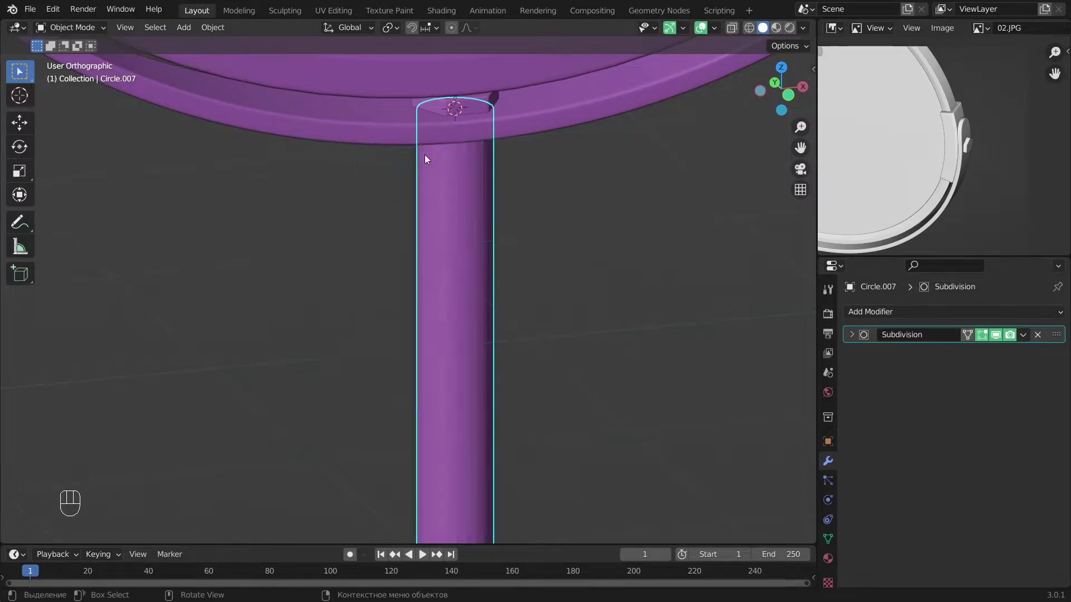
Scale the stem in front view, excluding the Z axis, to match the thickness of the reference stem.
key("KP_1")
key("z")
key("z")
mouse_move(558, 187)
left_mouse_down("alt+shift")
mouse_move(560, 365)
mouse_move(612, 246)
mouse_move(552, 392)
mouse_move(616, 402)
left_mouse_up("alt+shift")
key("s")
key("shift+z")
left_click(585, 313)
Isolate the stem in local view, fill its open top end and inset the new face by 0.01347 m.
key("a")
scroll(584, 313, "down", 6)
left_click_drag(584, 314, 424, 376, "alt")
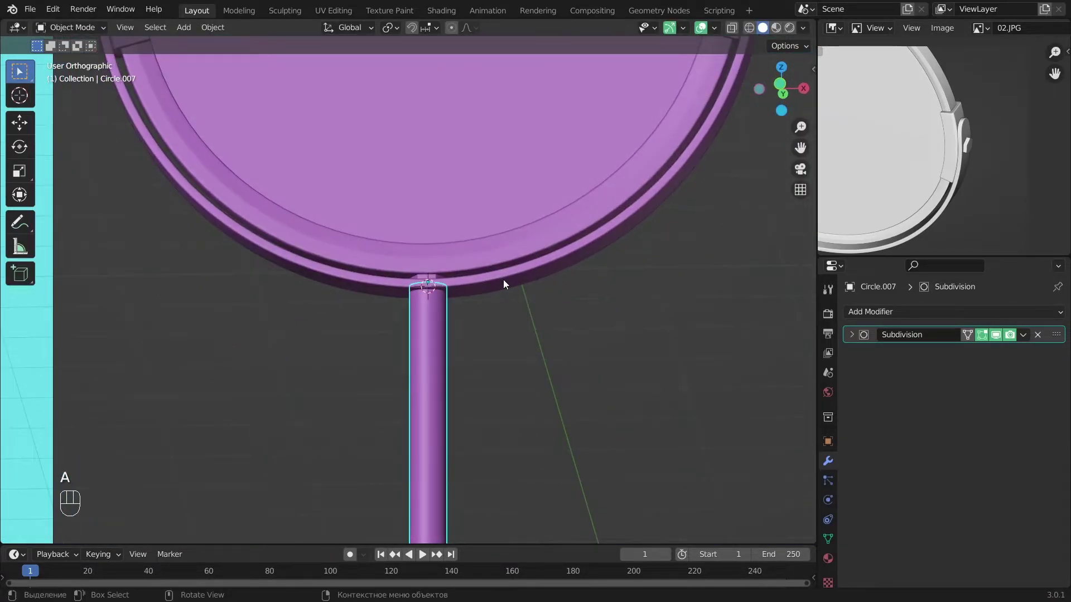
key("KP_Divide")
key("Tab")
scroll(510, 277, "up", 6)
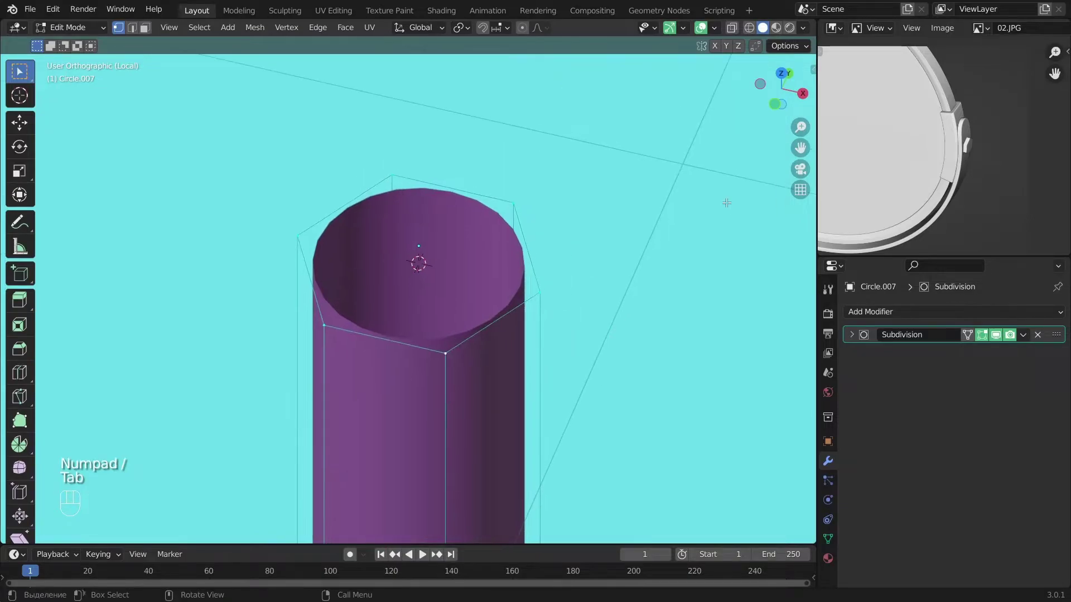
key("f")
key("i")
left_click(725, 205)
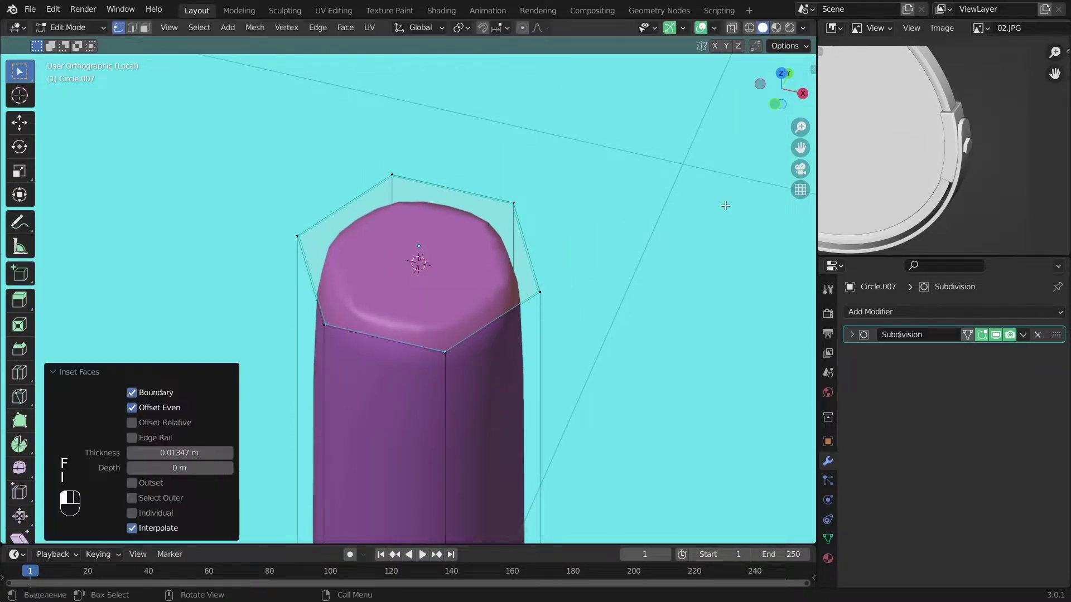
Inset the stem's top face by 0.2247 m and once more close to its centre.
key("i")
left_click(701, 224)
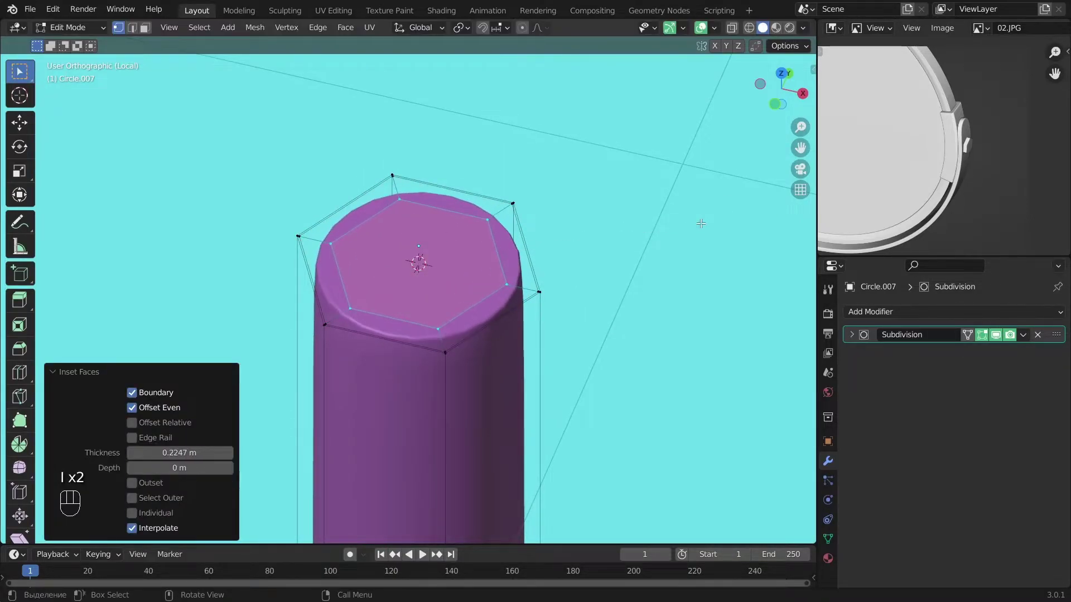
key("i")
left_click(650, 239)
key("a")
key("Tab")
scroll(442, 339, "down", 1)
Add an edge loop around the stem, slide it close to the top end and leave Edit Mode.
key("Tab")
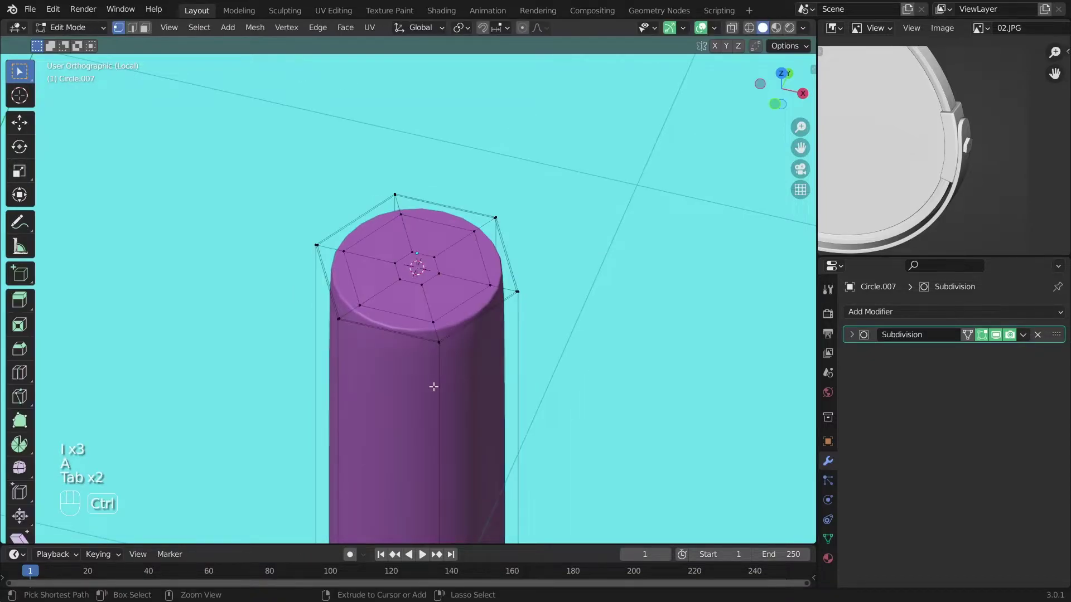
key("ctrl+r")
left_click(432, 387)
left_click(371, 246)
key("a")
key("Tab")
Leave local view, extrude the stem's open lower edge loop and scale the extrusion by 1.187.
scroll(452, 357, "down", 12)
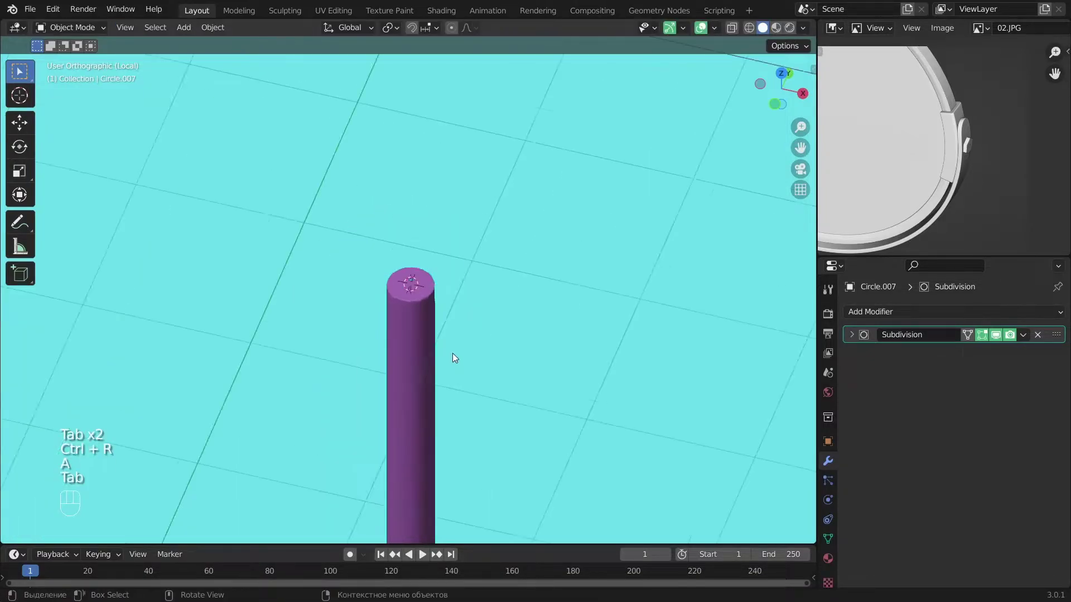
middle_click_drag(453, 353, 480, 295)
middle_click(391, 365, "alt")
scroll(447, 370, "up", 3)
key("Tab")
scroll(448, 370, "up", 4)
left_click_drag(480, 462, 481, 463)
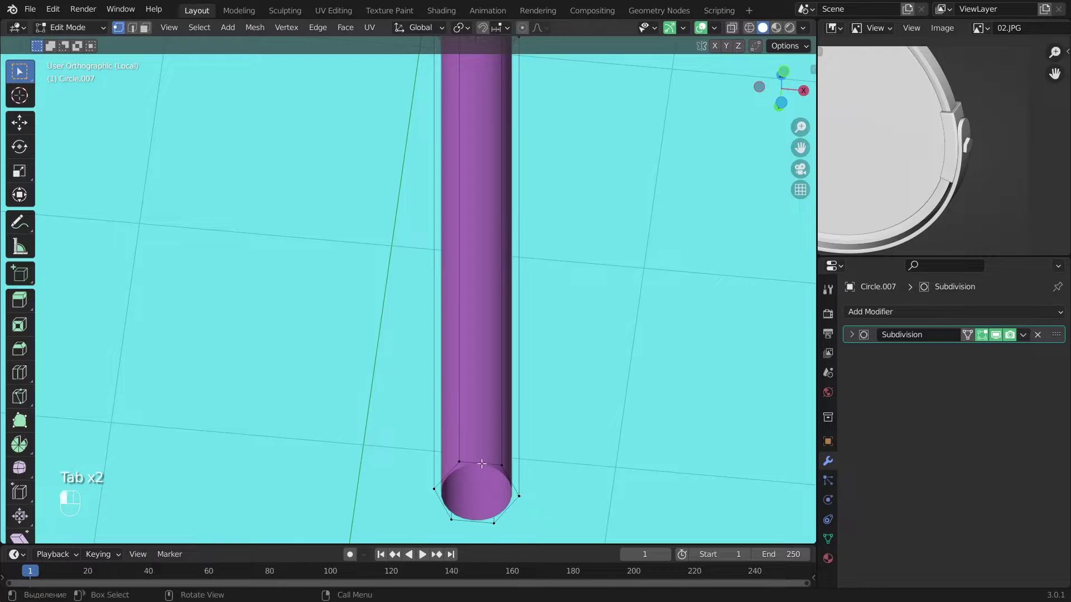
key("KP_Divide")
key("KP_1")
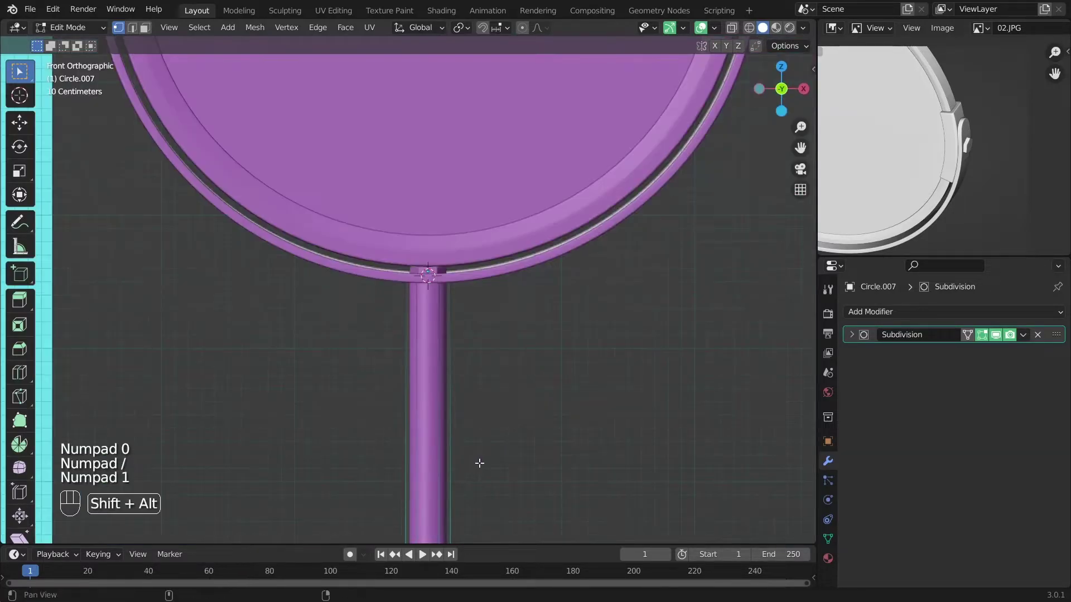
middle_click_drag(478, 463, 591, 361, "alt+shift")
scroll(591, 360, "up", 4)
middle_click_drag(655, 420, 562, 268, "alt+shift")
key("e")
key("s")
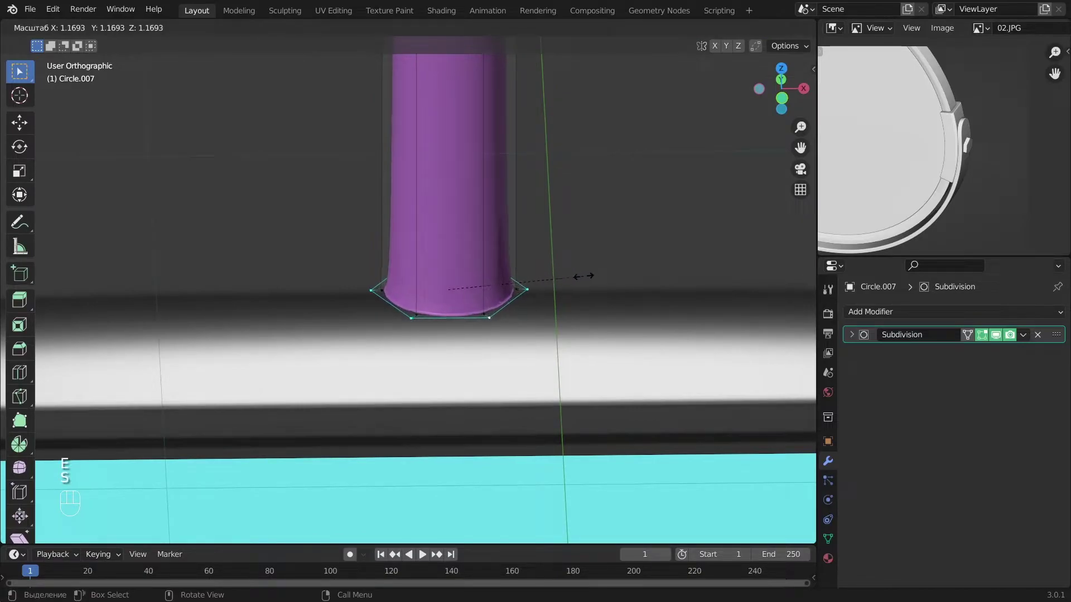
left_click(586, 277)
Extrude the lower loop outward by scaling about 9.73 to the reference base's width and extrude it 0.31133 m down.
key("KP_1")
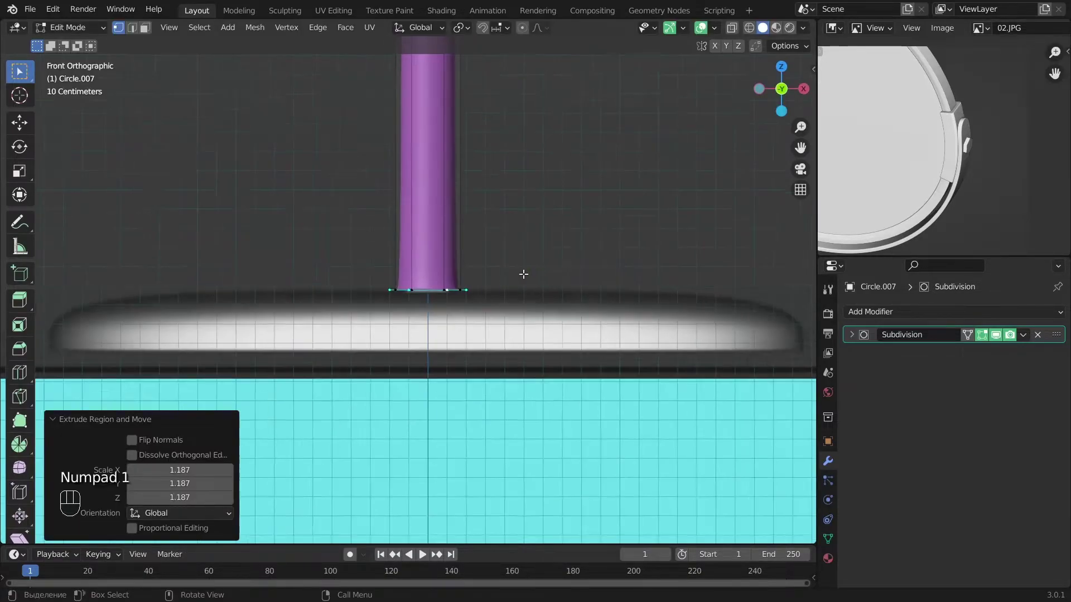
key("e")
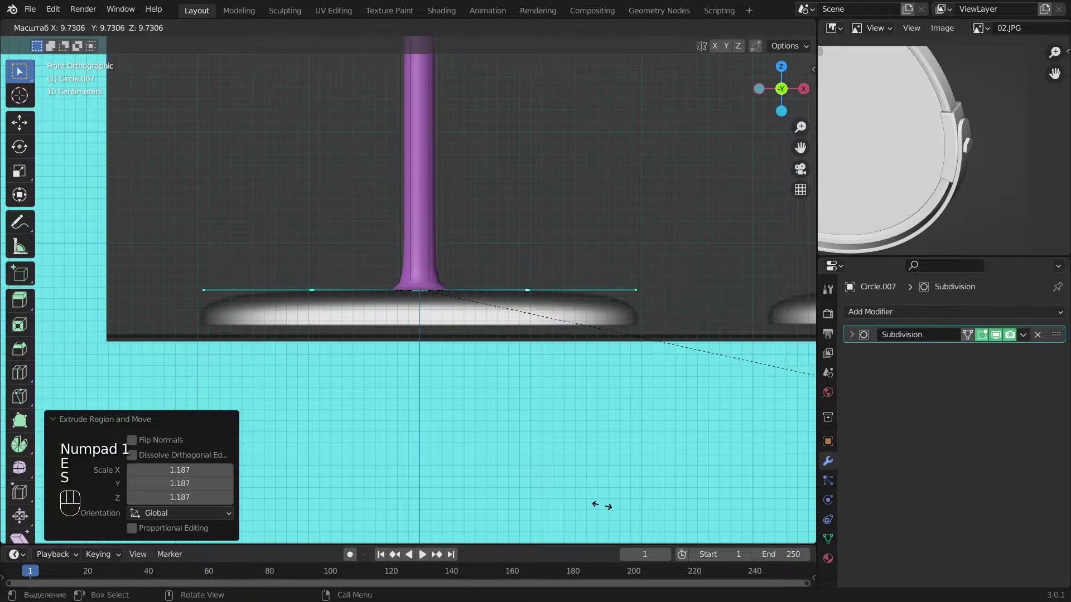
left_click(679, 355)
middle_click_drag(679, 355, 507, 298)
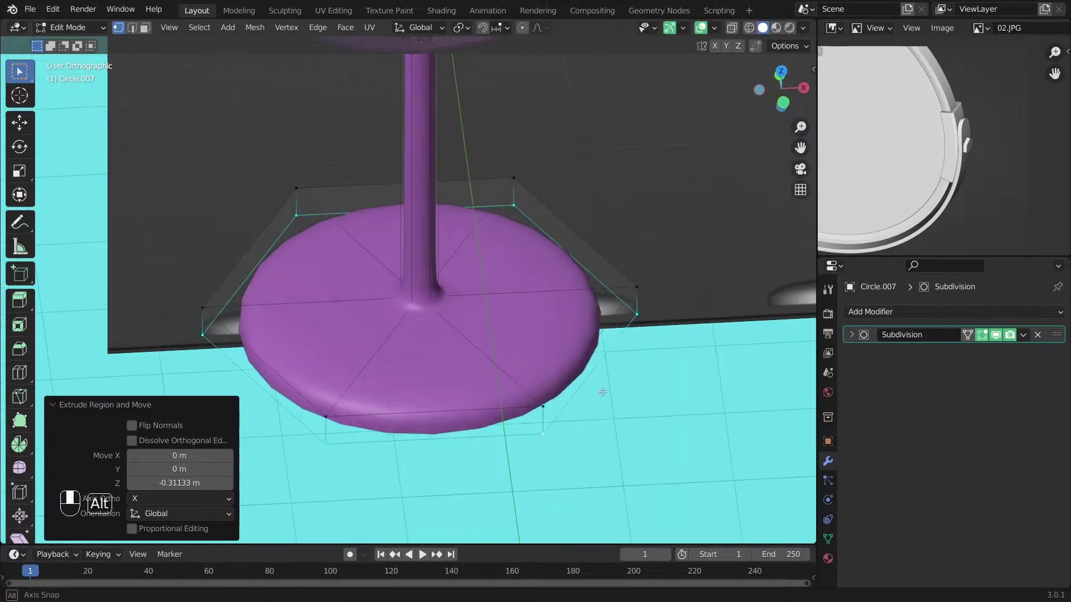
Add an edge loop around the stem and slide it down close to the base.
scroll(506, 298, "up", 5)
key("ctrl+r")
left_click(459, 179)
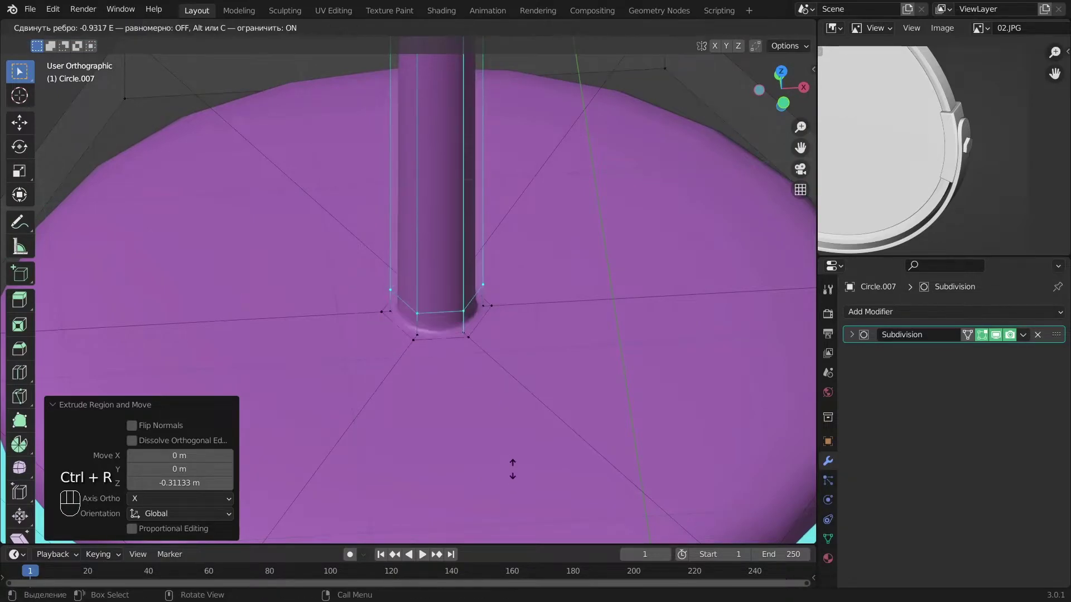
left_click(513, 475)
Leave Edit Mode and set the stand's Subdivision viewport level to 3.
key("a")
key("Tab")
scroll(502, 399, "down", 5)
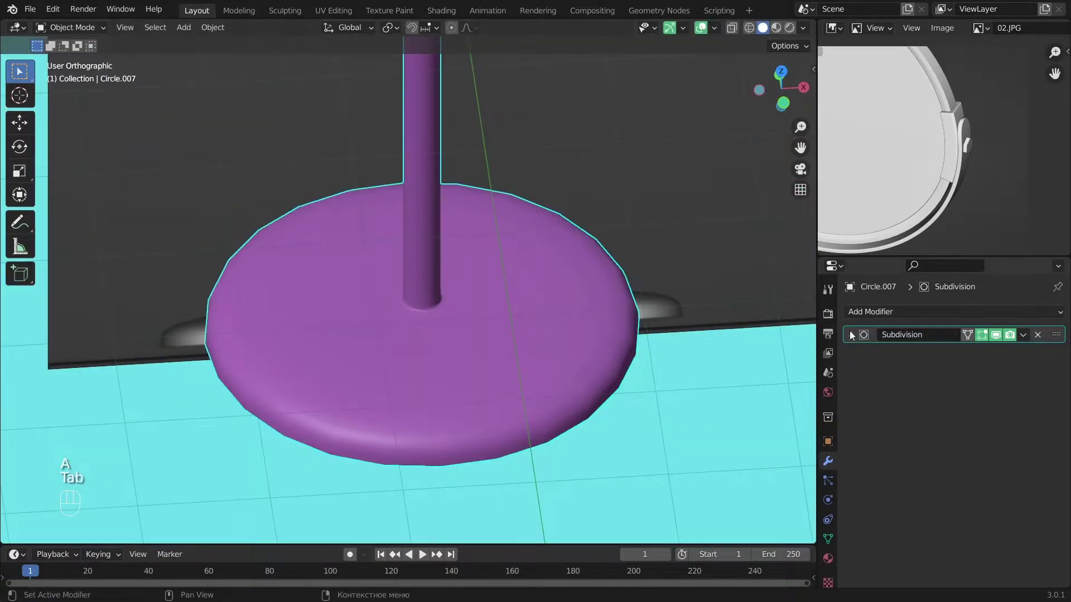
left_click(850, 335)
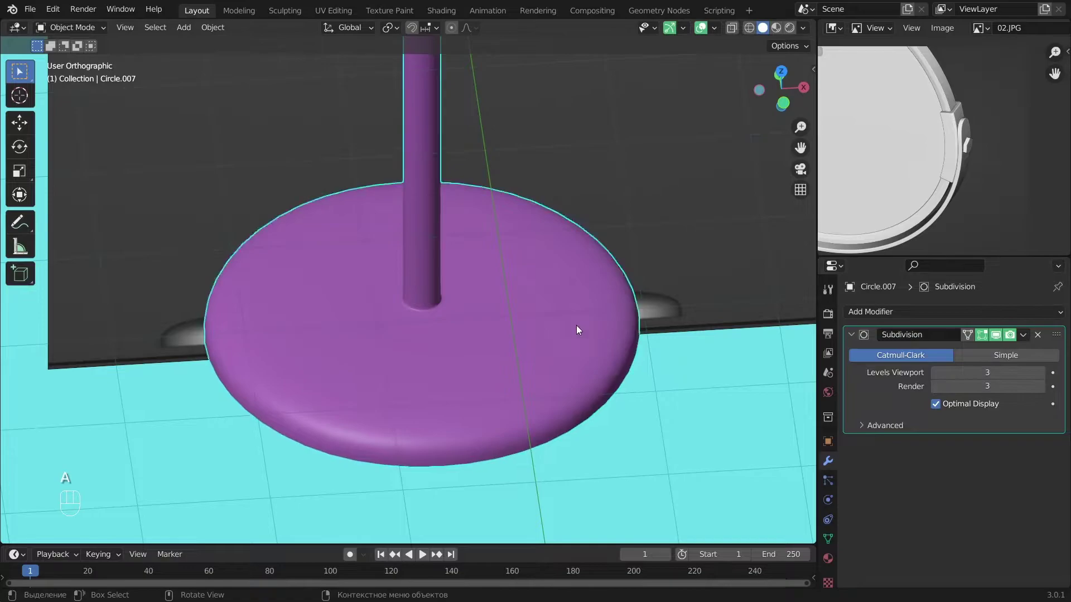
Scale the outer rim vertices of the base by 1.2025, excluding the Z axis, to match the reference width.
key("KP_1")
key("Tab")
middle_click_drag(633, 291, 613, 363)
key("z")
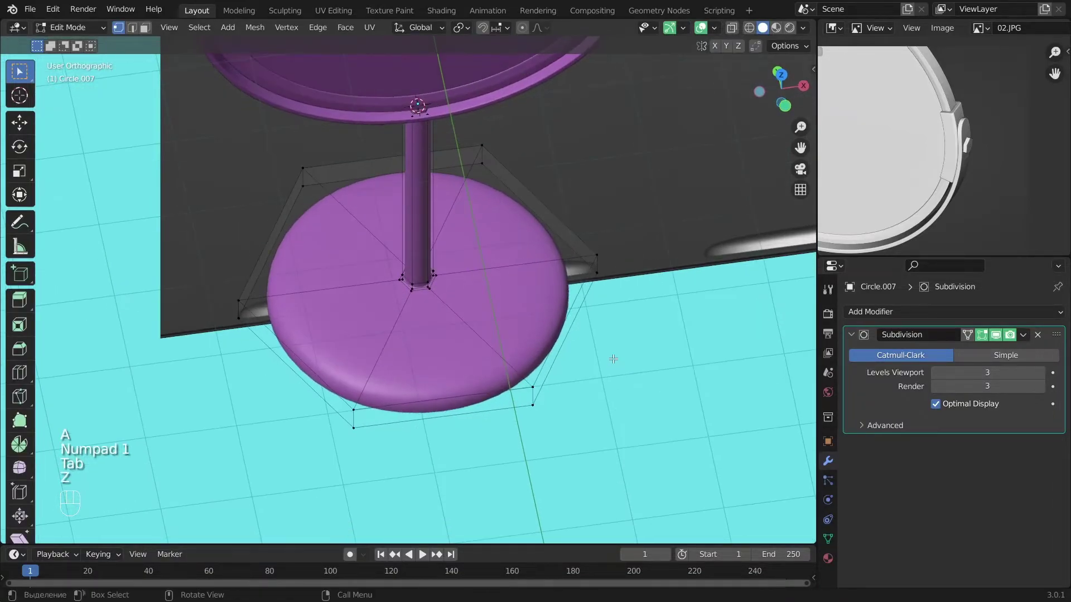
key("c")
left_click_drag(549, 405, 509, 151)
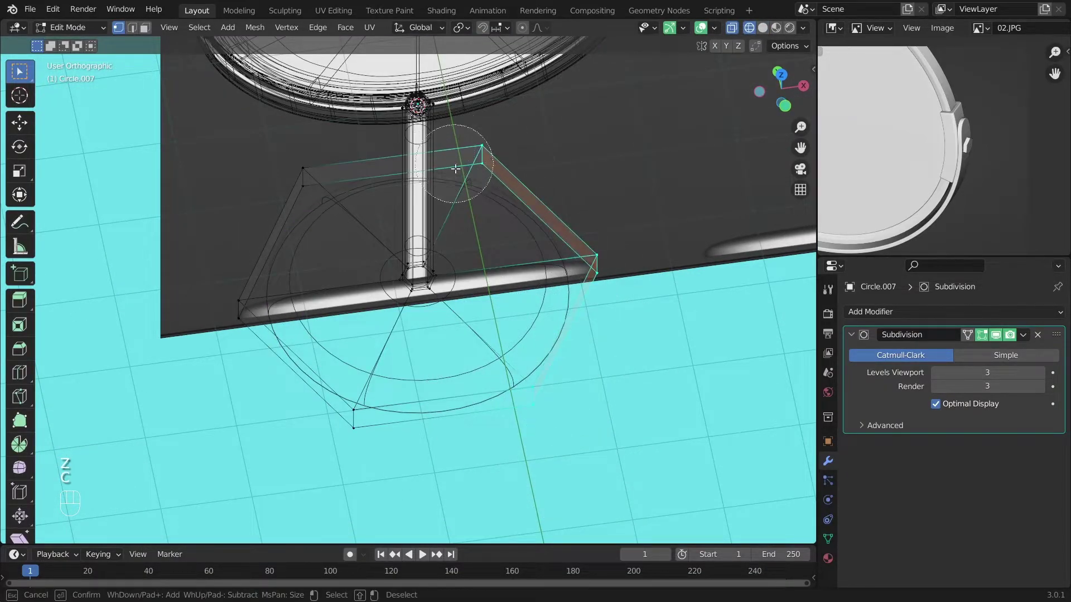
left_click_drag(246, 194, 233, 331)
key("z")
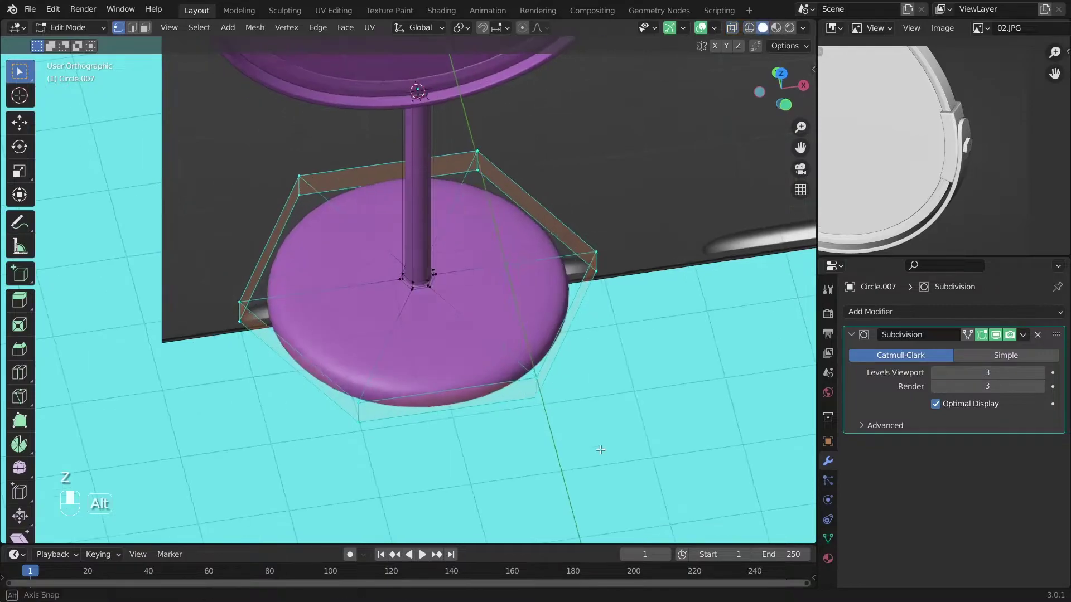
key("KP_1")
key("s")
key("shift+z")
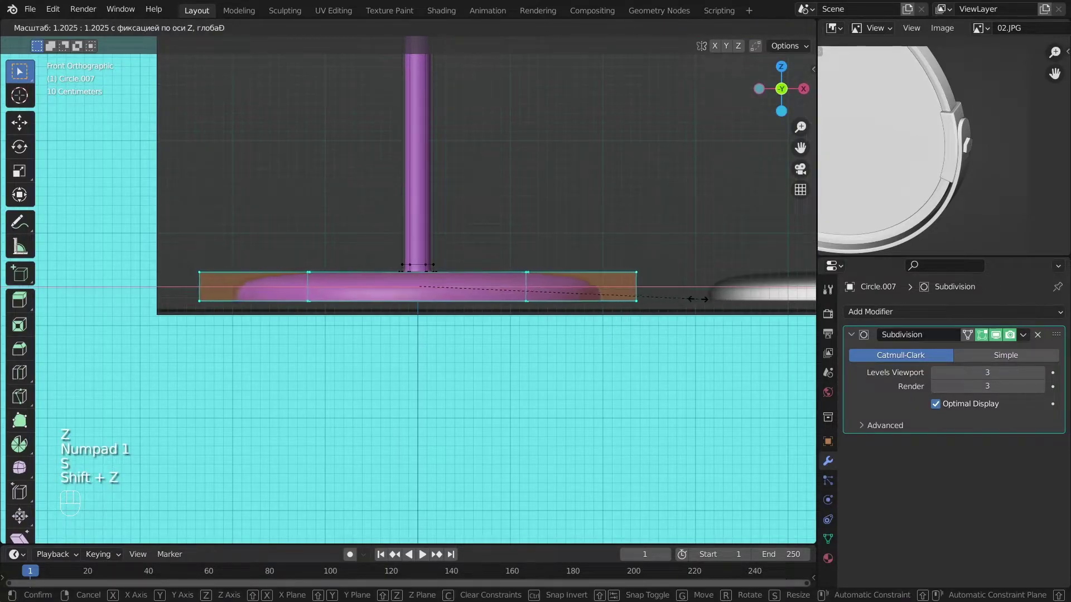
left_click(697, 299)
key("a")
key("Tab")
Add a Solidify modifier to the stand and place it above the Subdivision modifier.
middle_click_drag(531, 326, 539, 262, "alt")
scroll(536, 239, "up", 2)
scroll(536, 242, "down", 3)
middle_click_drag(551, 215, 477, 285, "alt")
scroll(477, 285, "up", 3)
left_click(850, 335)
left_click(865, 313)
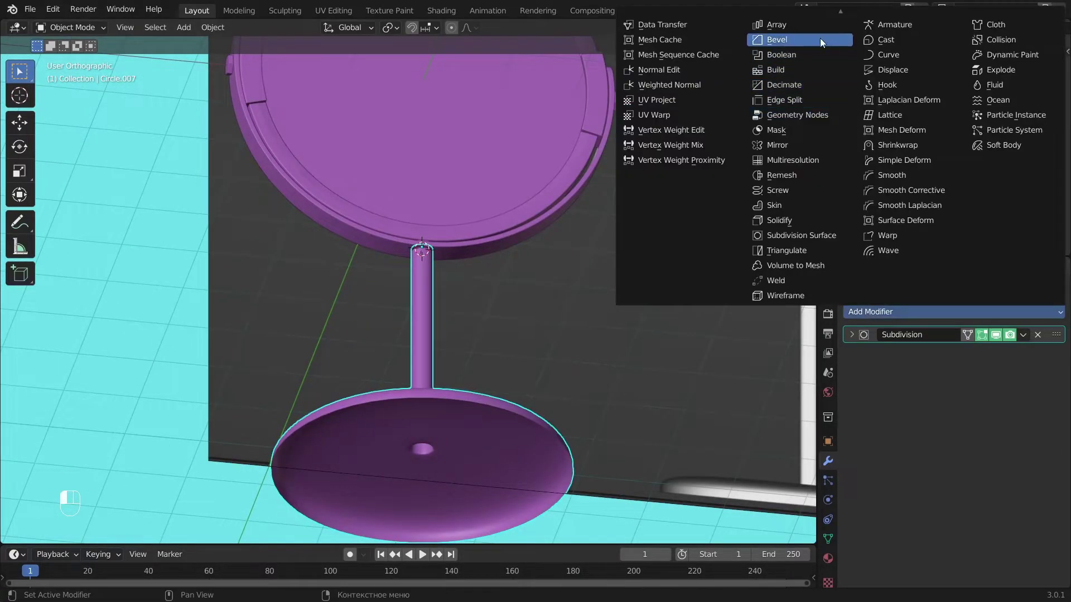
left_click(772, 221)
left_click_drag(1055, 354, 1055, 331)
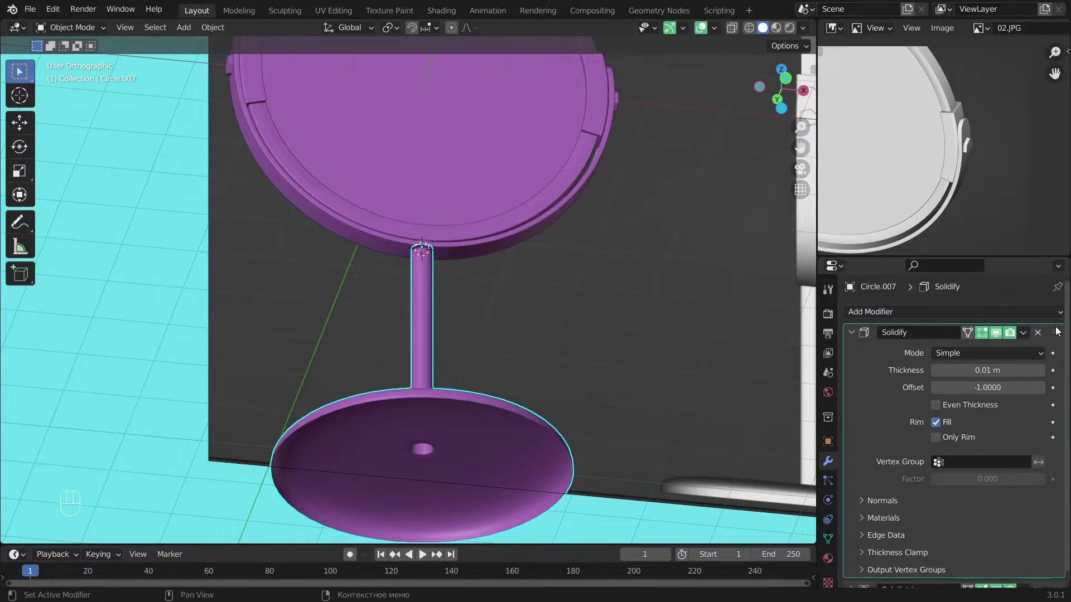
Set the Solidify offset to 1 and its thickness to 0.35 m.
scroll(636, 343, "up", 2)
middle_click_drag(635, 342, 618, 259, "shift")
scroll(619, 258, "up", 3)
middle_click_drag(710, 431, 714, 299, "shift")
left_click_drag(991, 373, 1064, 390)
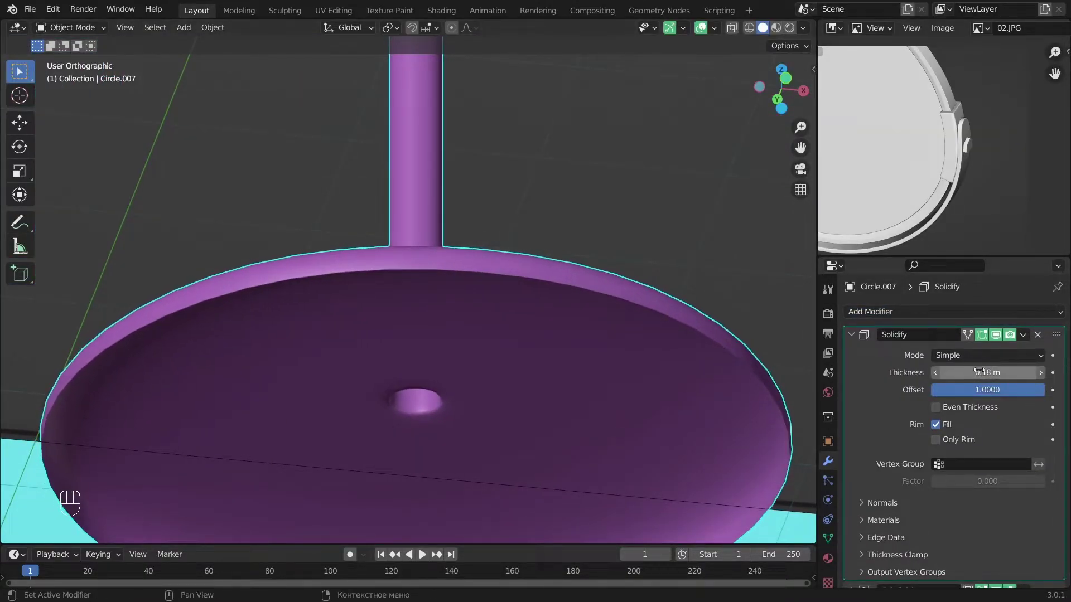
left_click_drag(998, 373, 1004, 373)
Check the thickened stand at the half-ring and base, and apply the Solidify modifier.
scroll(533, 260, "down", 6)
key("KP_1")
scroll(520, 321, "up", 7)
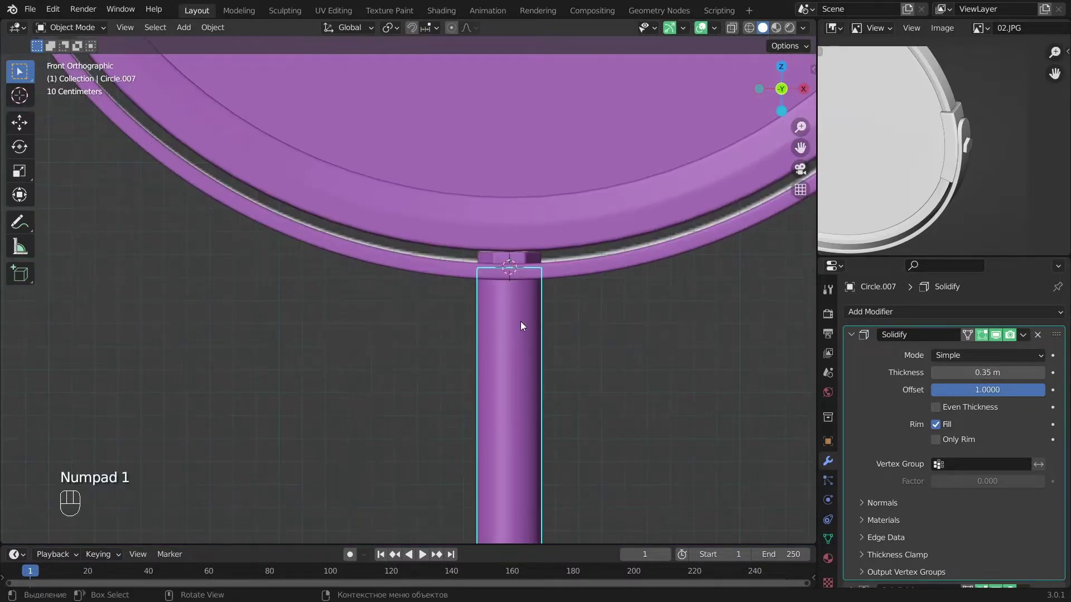
scroll(520, 321, "down", 7)
middle_click_drag(509, 483, 508, 371, "shift")
left_click_drag(508, 370, 548, 331, "alt")
left_click(851, 335)
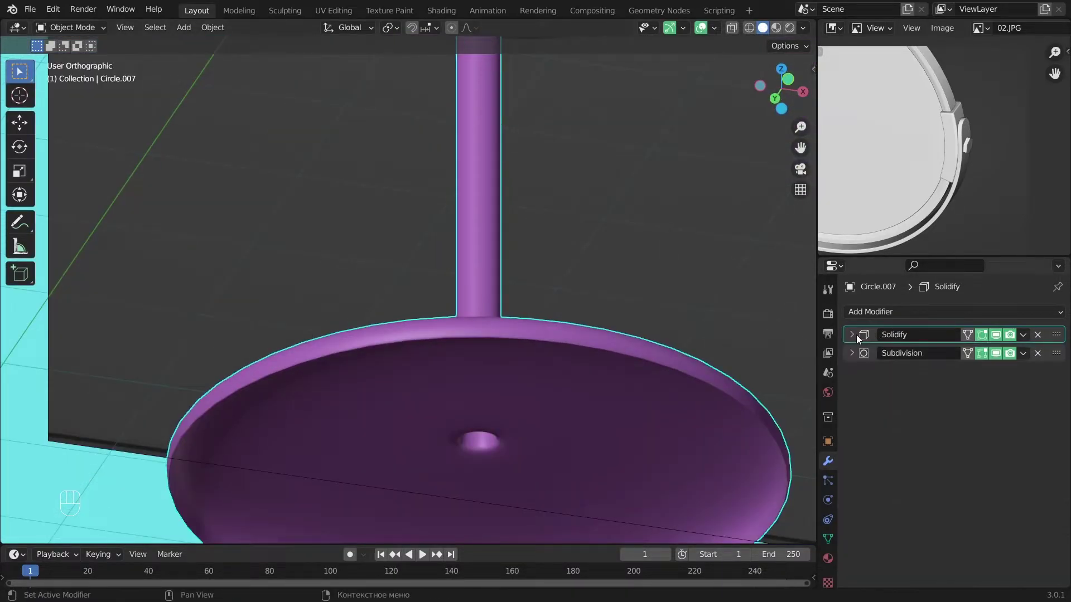
Bevel the lower rim edge loops of the base, using a width of 0.0174 m on the outer one.
key("Tab")
scroll(677, 361, "up", 4)
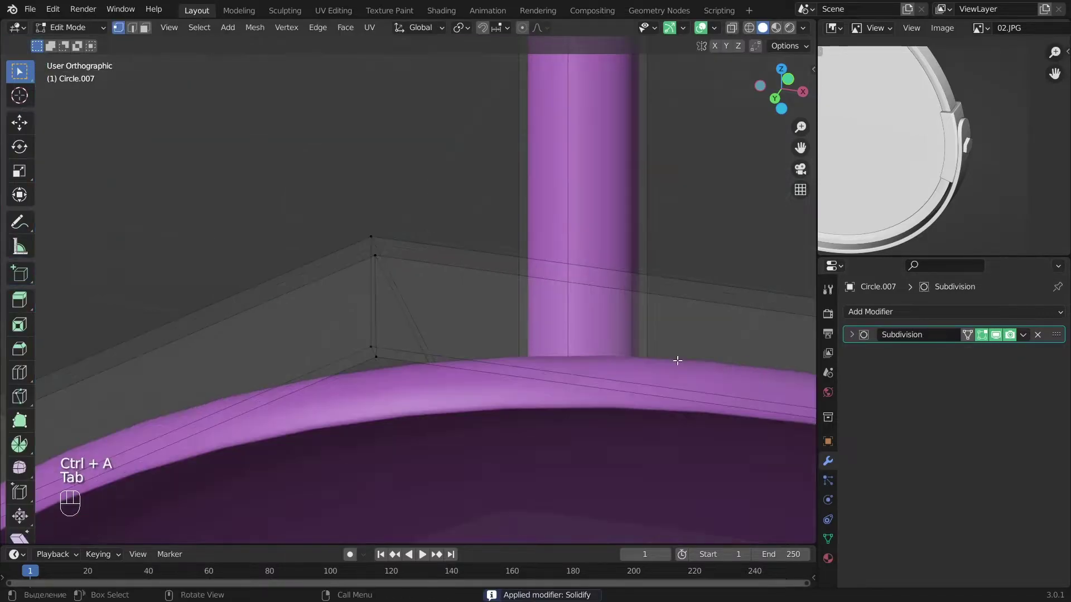
left_click_drag(383, 396, 394, 374, "alt")
left_click_drag(394, 375, 473, 156, "alt+shift")
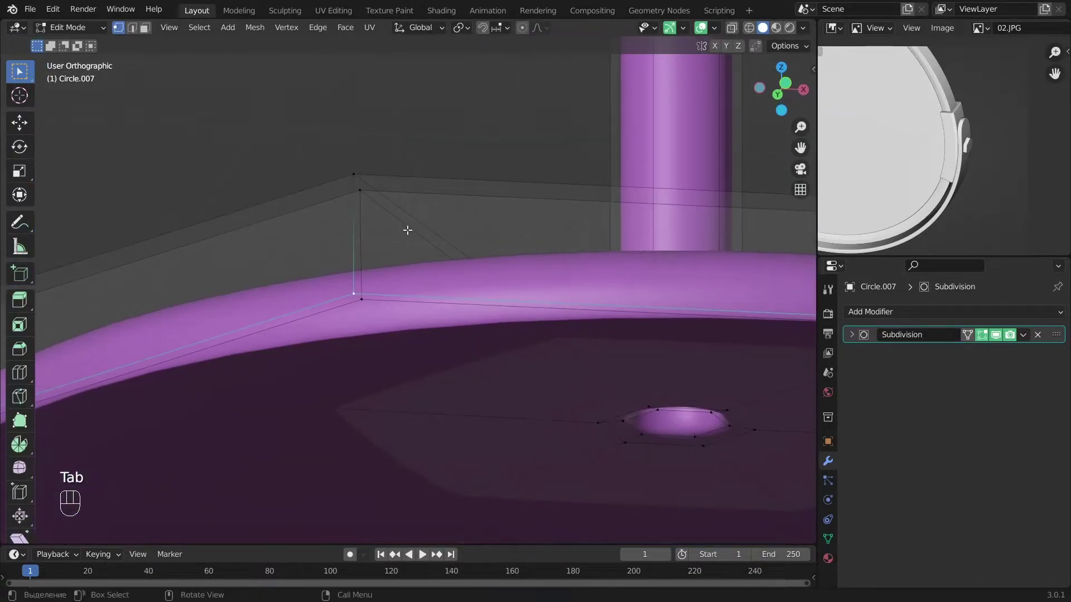
left_click(405, 227)
scroll(345, 304, "up", 5)
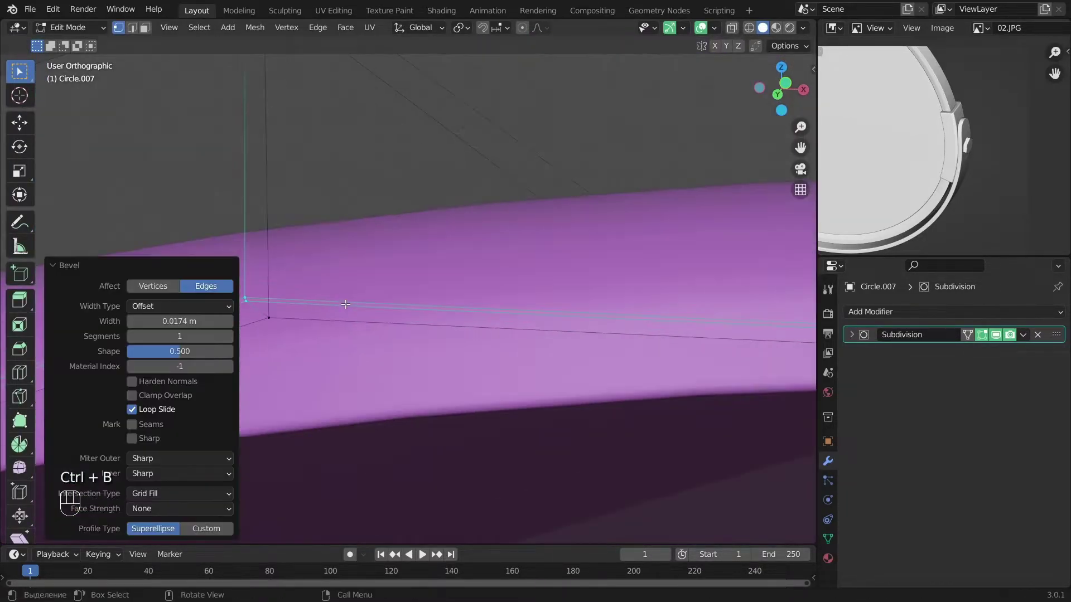
left_click(343, 322, "ctrl")
left_click(341, 316)
key("a")
key("Tab")
Inspect the bevelled rim and the underside of the base from several angles.
scroll(339, 312, "down", 12)
left_click_drag(490, 326, 561, 275, "alt")
key("a")
scroll(705, 319, "up", 2)
left_click_drag(705, 318, 398, 268, "alt+shift")
left_click_drag(398, 268, 426, 303, "alt")
scroll(426, 303, "down", 4)
Duplicate the edge loop around the hole under the base in place, separate it into its own object and leave Edit Mode.
key("Tab")
scroll(346, 292, "up", 3)
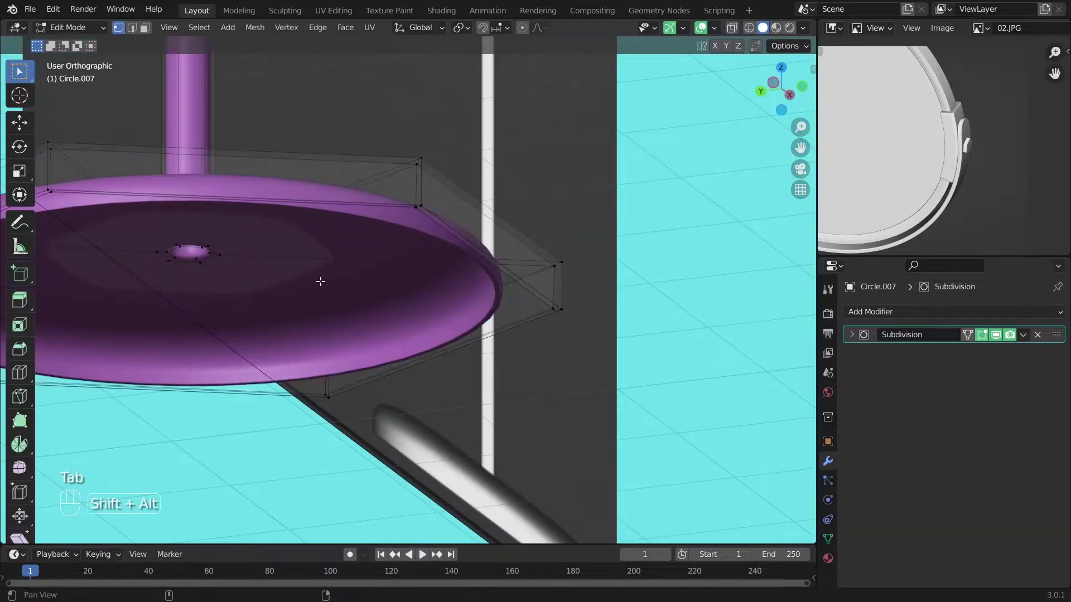
left_click_drag(186, 252, 329, 272, "alt+shift")
scroll(329, 273, "up", 3)
left_click_drag(329, 272, 327, 264, "alt")
key("shift+d")
right_click(420, 232)
key("p")
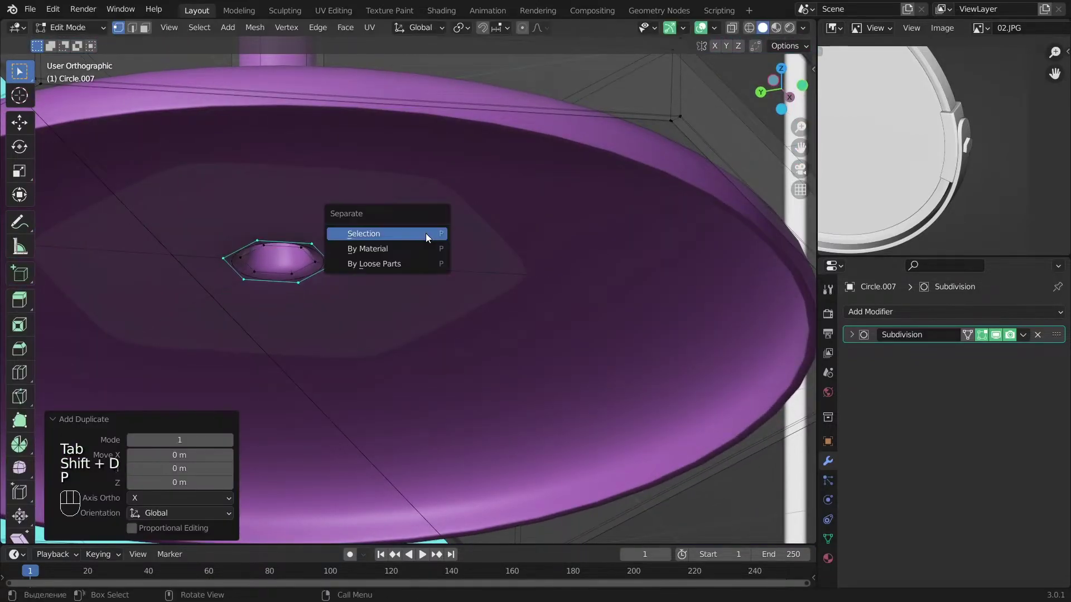
left_click(423, 232)
key("Tab")
key("a")
left_click_drag(495, 276, 648, 311, "alt+shift")
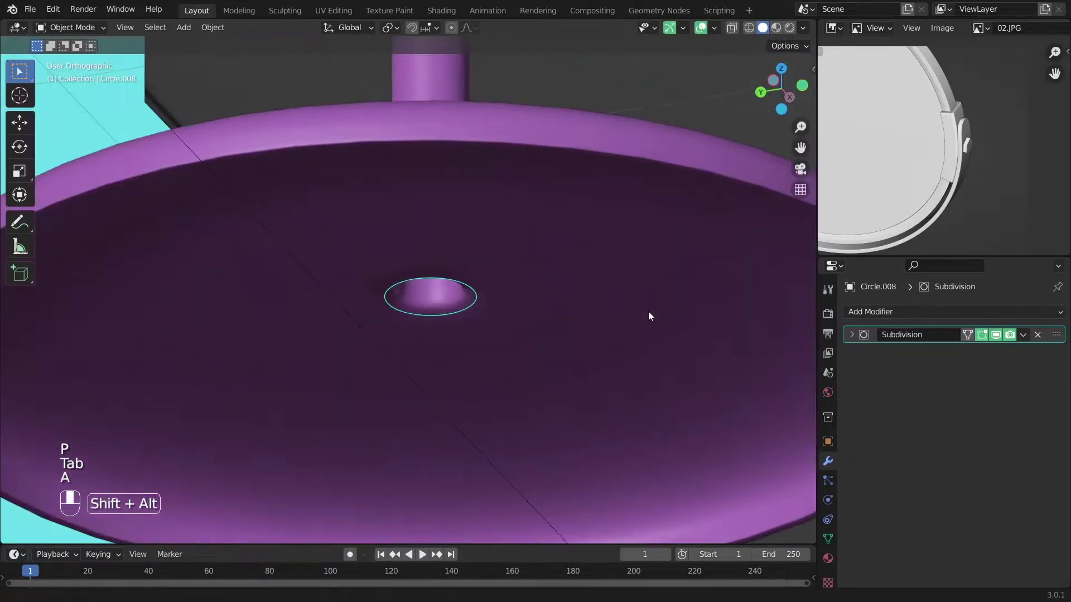
key("s")
key("Escape")
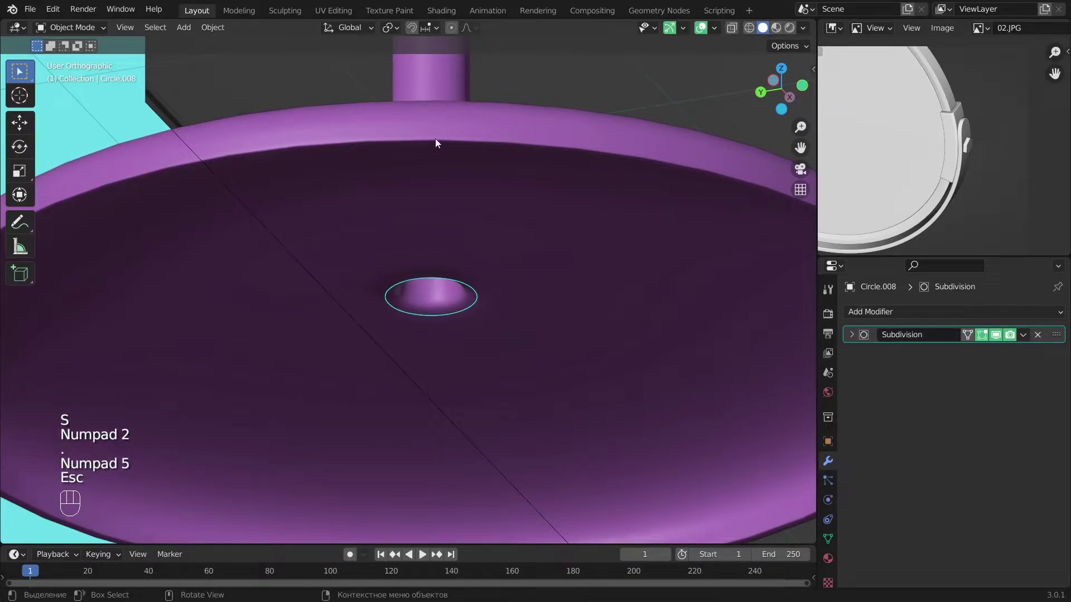
Set the separated loop's origin to its geometry and scale it up well beyond the hole under the base.
right_click(494, 285)
mouse_move(446, 332)
left_click(610, 347)
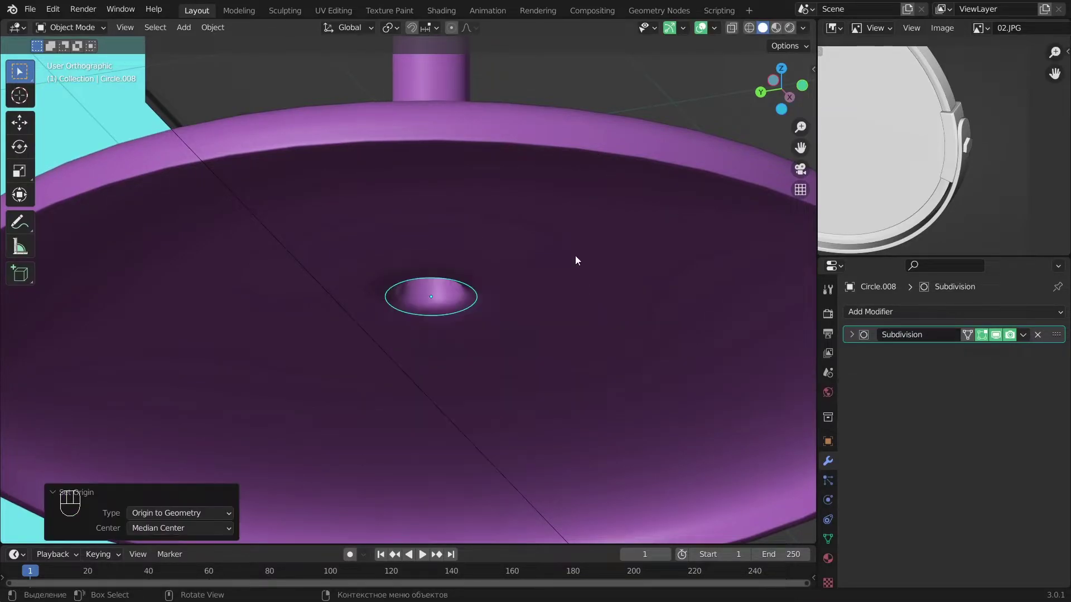
scroll(575, 256, "up", 2)
key("s")
left_click(2, 269)
scroll(492, 286, "down", 4)
middle_click_drag(492, 285, 540, 304, "alt")
key("s")
left_click(535, 278)
Extrude the whole loop about 0.03 m downward along Z and fill its lower opening with a face.
key("Tab")
key("a")
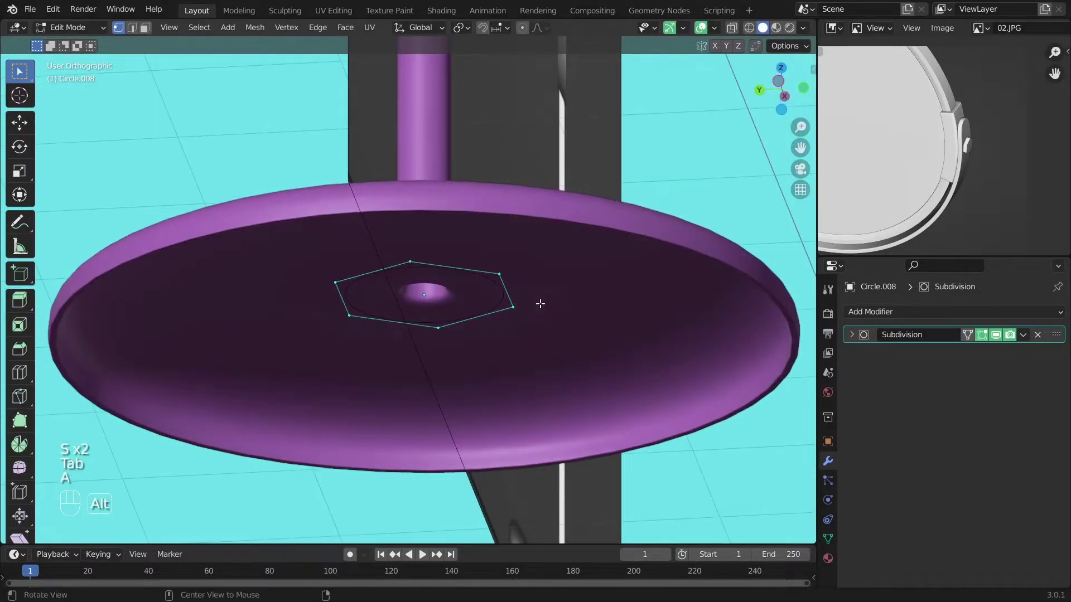
left_click(540, 300)
key("ctrl+i")
key("g")
key("z")
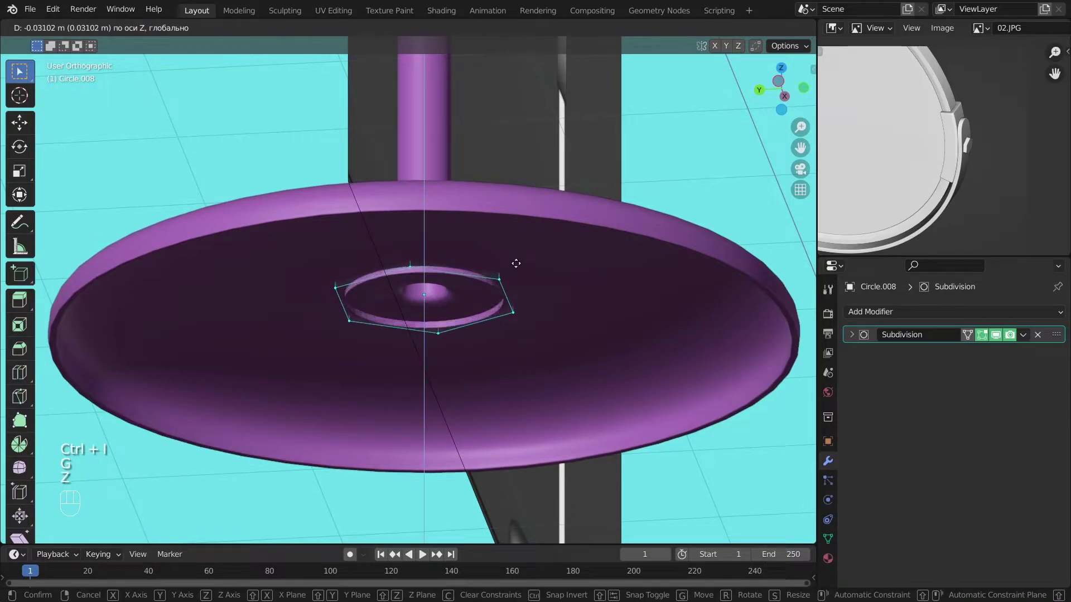
left_click(516, 262)
key("f")
Inset the lower face three times toward its centre, using a thickness of 0.3473 m for the last inset.
scroll(516, 262, "up", 6)
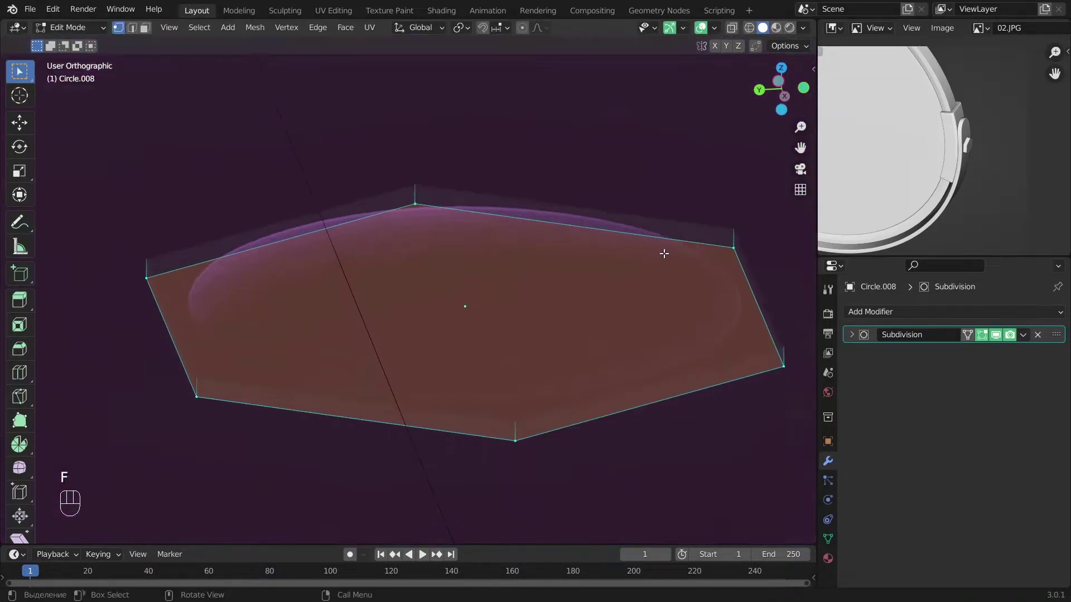
key("i")
left_click(690, 240)
key("i")
left_click(678, 258)
key("i")
left_click(591, 294)
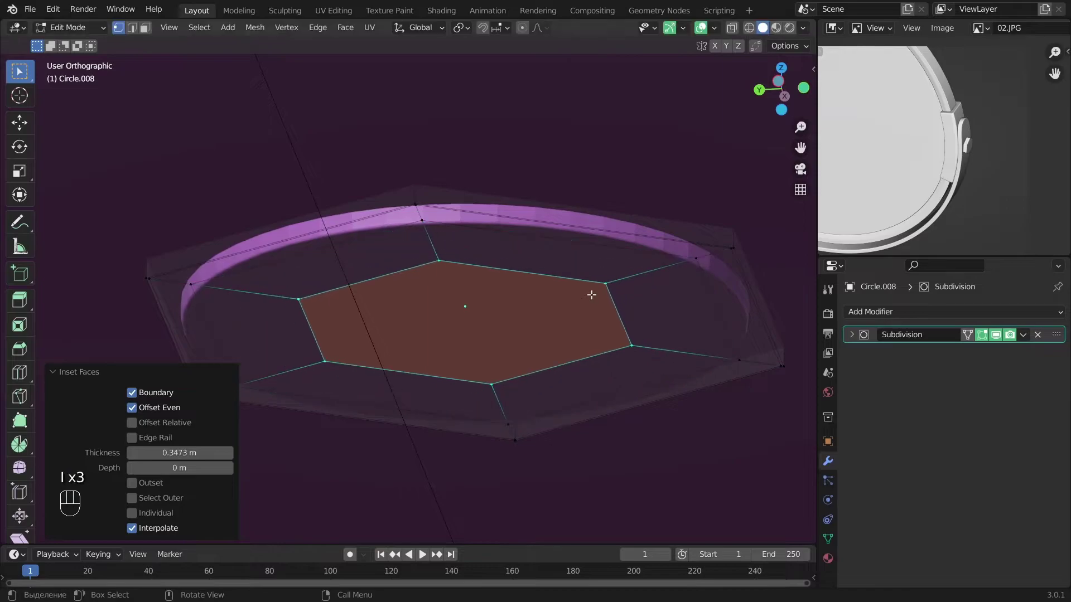
Isolate the disc in Local View, cap its open upper side, inset the cap three times and restore the full scene.
key("a")
key("KP_Divide")
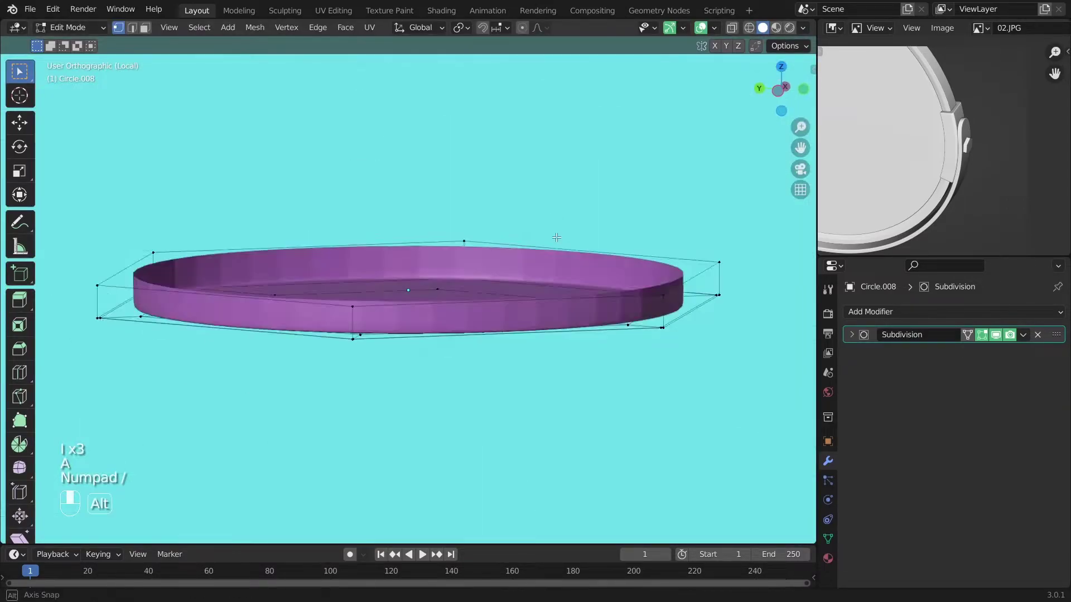
key("f")
key("i")
left_click(724, 220)
key("i")
left_click(659, 235)
key("i")
left_click(552, 299)
key("a")
key("Tab")
right_click(490, 317)
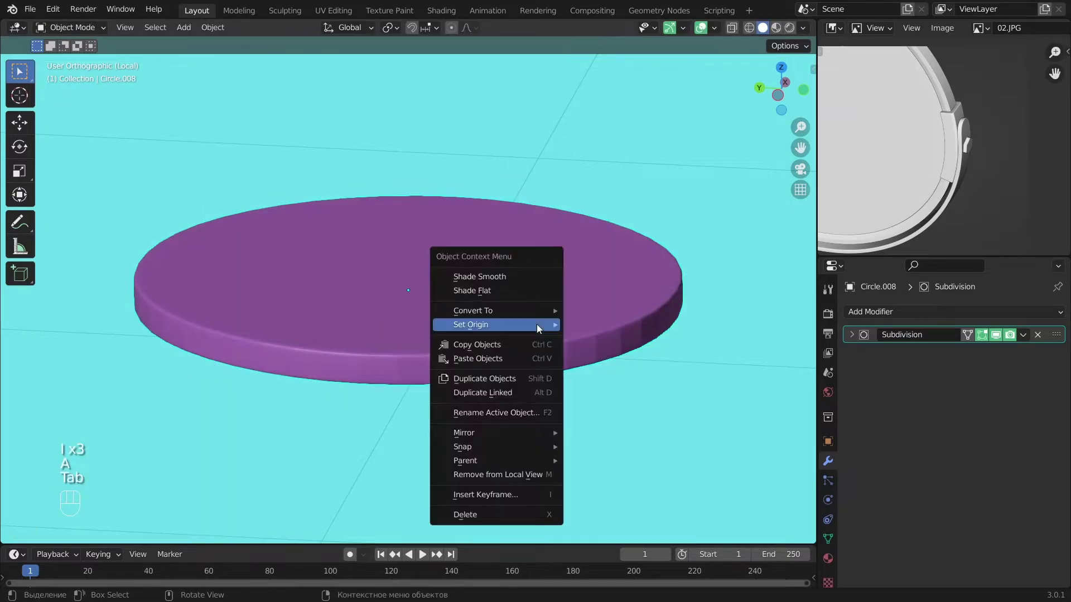
right_click(622, 305)
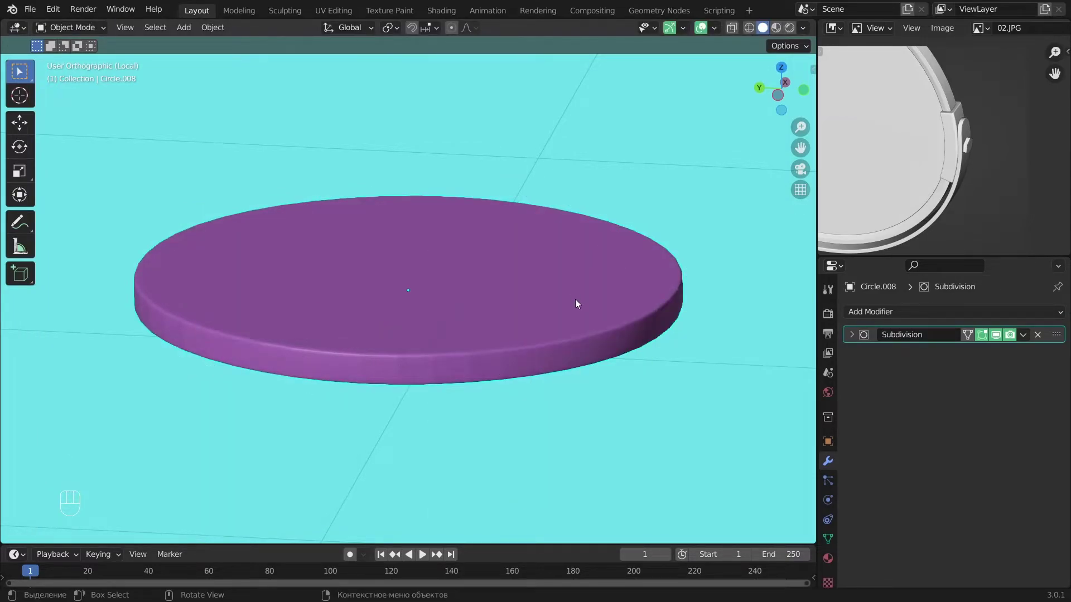
key("KP_Divide")
Thin the disc under the base by moving its lower vertices up 0.0176 m along Z.
key("a")
key("Tab")
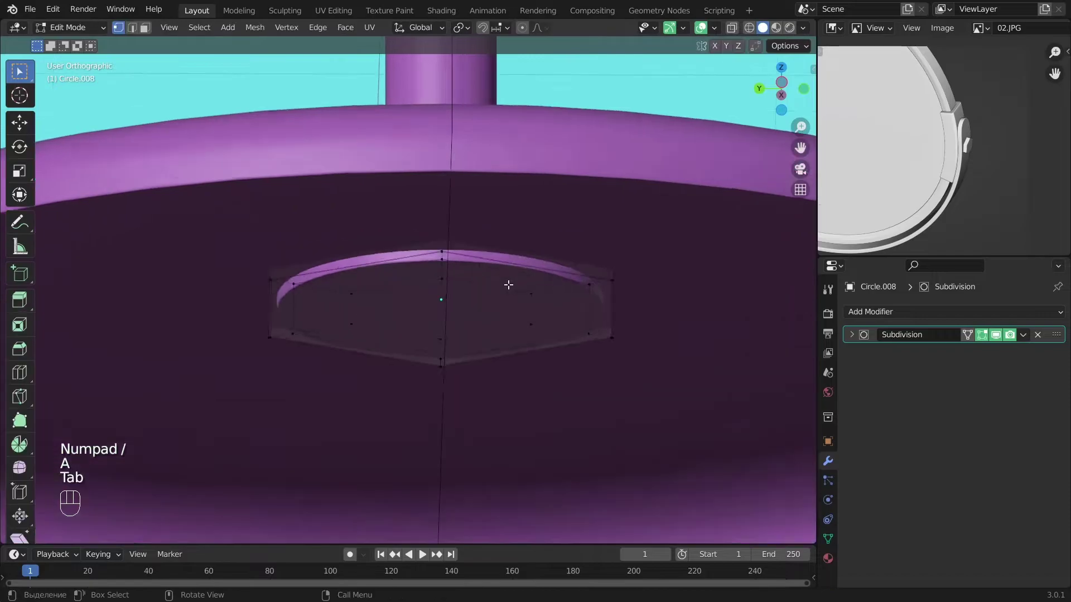
key("KP_1")
key("z")
key("b")
mouse_move(768, 335)
left_mouse_down()
mouse_move(244, 295)
mouse_move(130, 298)
left_mouse_up()
key("z")
left_click_drag(454, 377, 468, 345, "alt")
key("g")
key("z")
left_click(640, 257)
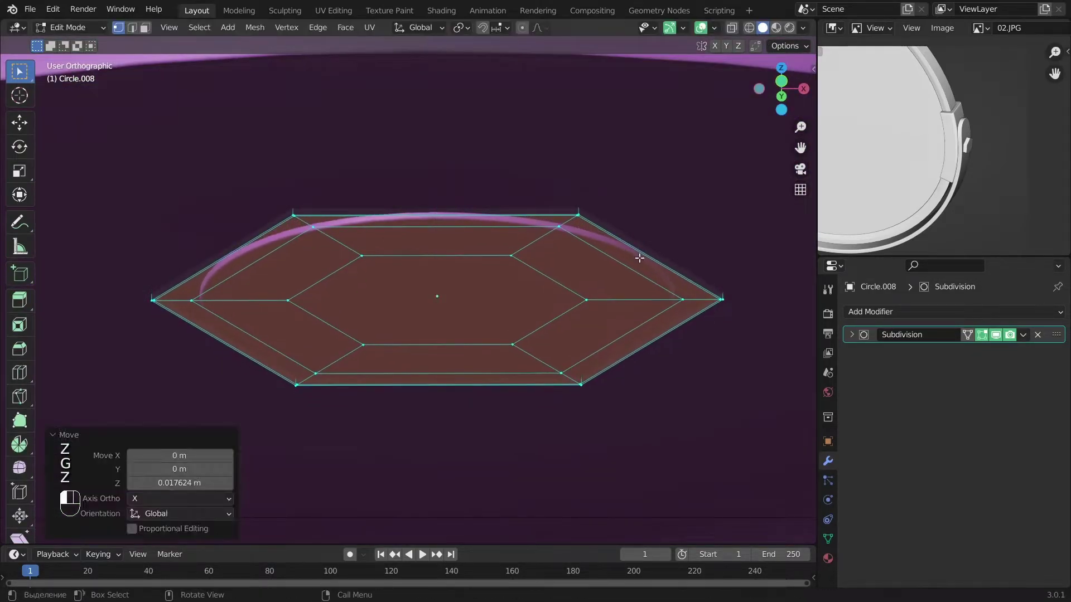
key("a")
key("Tab")
key("a")
Duplicate the bolt at the bottom of the half-ring, move it 3.0921 m down along Z and seat it on the disc under the base.
scroll(637, 266, "down", 8)
middle_click_drag(636, 266, 564, 276)
middle_click_drag(563, 276, 531, 270, "alt+shift")
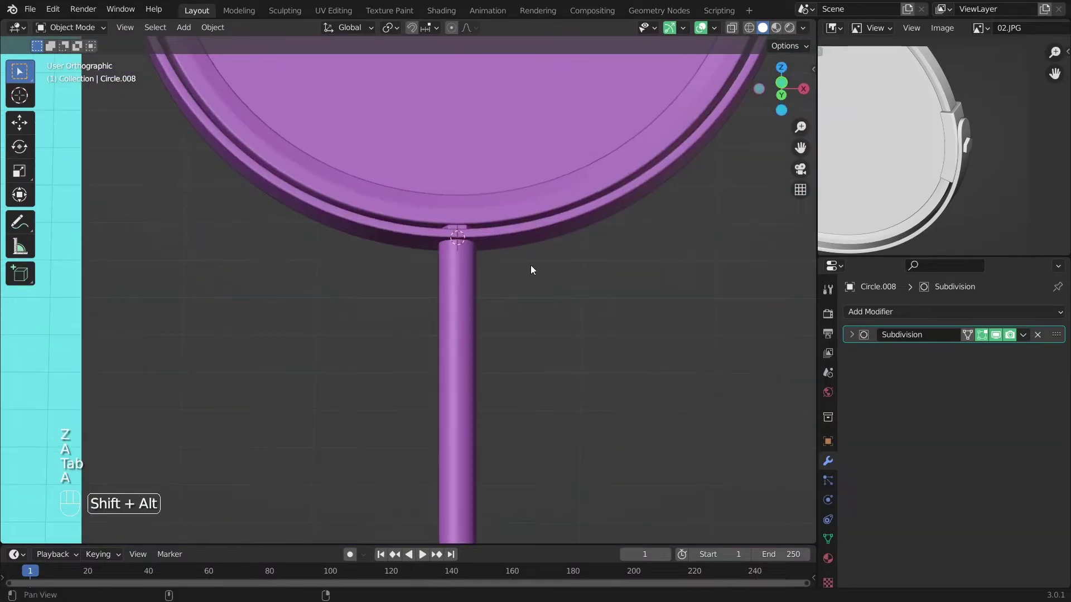
left_click(464, 226)
left_click(479, 216)
scroll(491, 234, "down", 4)
left_click_drag(534, 319, 519, 257, "alt+shift")
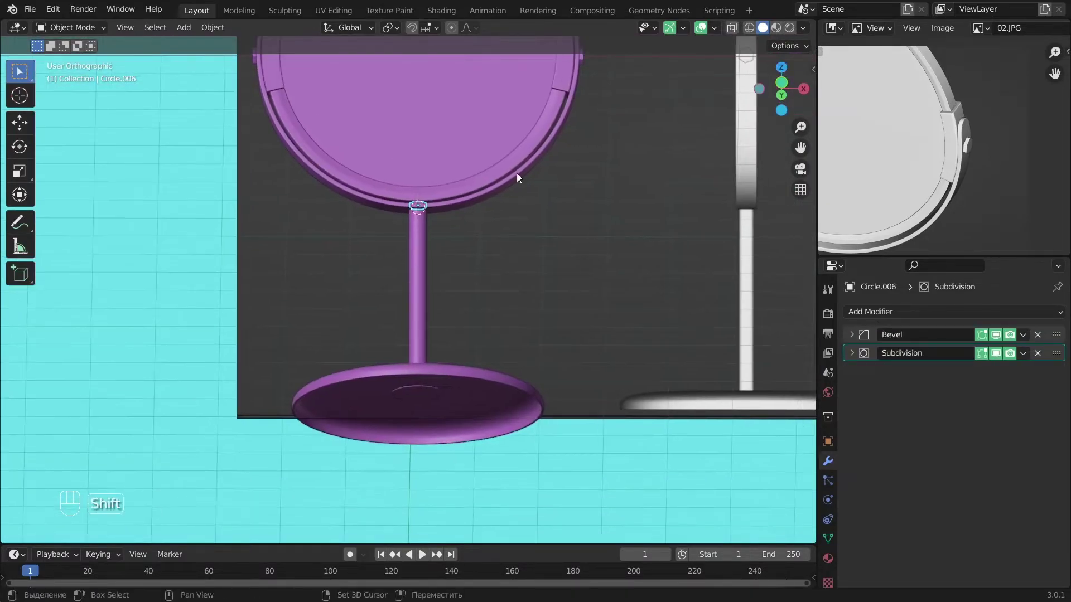
left_click(484, 418)
scroll(463, 410, "up", 4)
scroll(511, 258, "up", 3)
middle_click_drag(511, 258, 571, 294, "alt")
key("g")
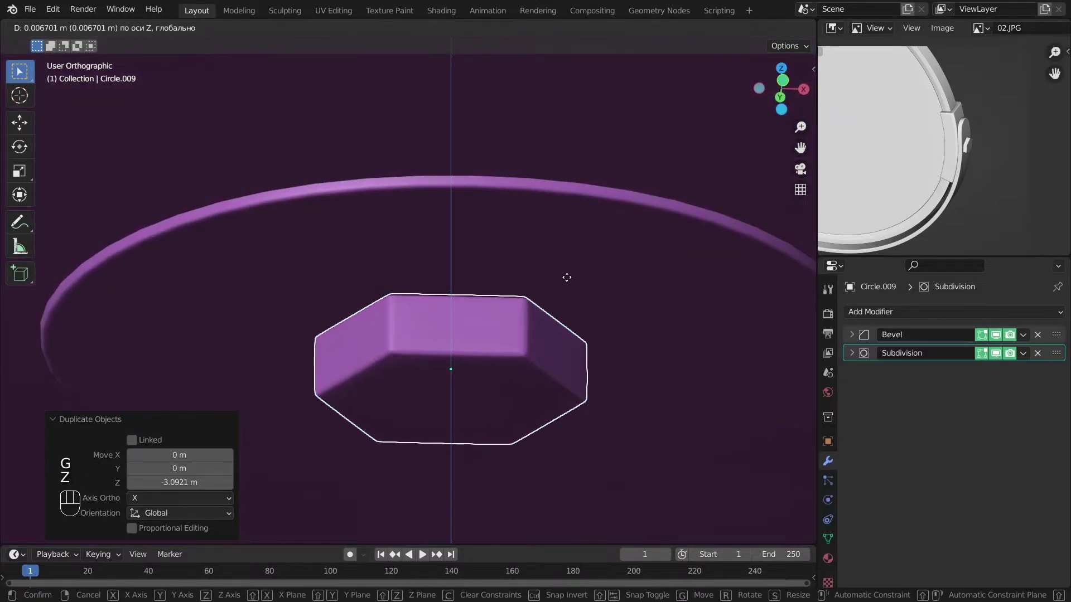
left_click(568, 273)
Rotate the duplicated bolt about the Z axis and check the underside of the base and the whole stand.
key("r")
key("z")
left_click(468, 278)
key("alt+a")
scroll(473, 279, "down", 7)
middle_click_drag(472, 280, 581, 373, "alt")
scroll(580, 367, "down", 3)
middle_click_drag(502, 256, 469, 329, "alt")
middle_click_drag(468, 329, 506, 287, "alt+shift")
key("KP_1")
middle_click_drag(546, 223, 693, 270, "alt+shift")
Tilt the mirror disc together with its frame and side brackets inside the half-ring holder.
scroll(641, 125, "up", 4)
left_click(707, 102)
left_click(725, 119, "shift")
left_click(511, 225, "shift")
scroll(496, 228, "down", 3)
key("g")
right_click(673, 162)
key("KP_3")
mouse_move(614, 308)
middle_mouse_down()
mouse_move(481, 329)
mouse_move(530, 339)
mouse_move(627, 314)
middle_mouse_up()
key("r")
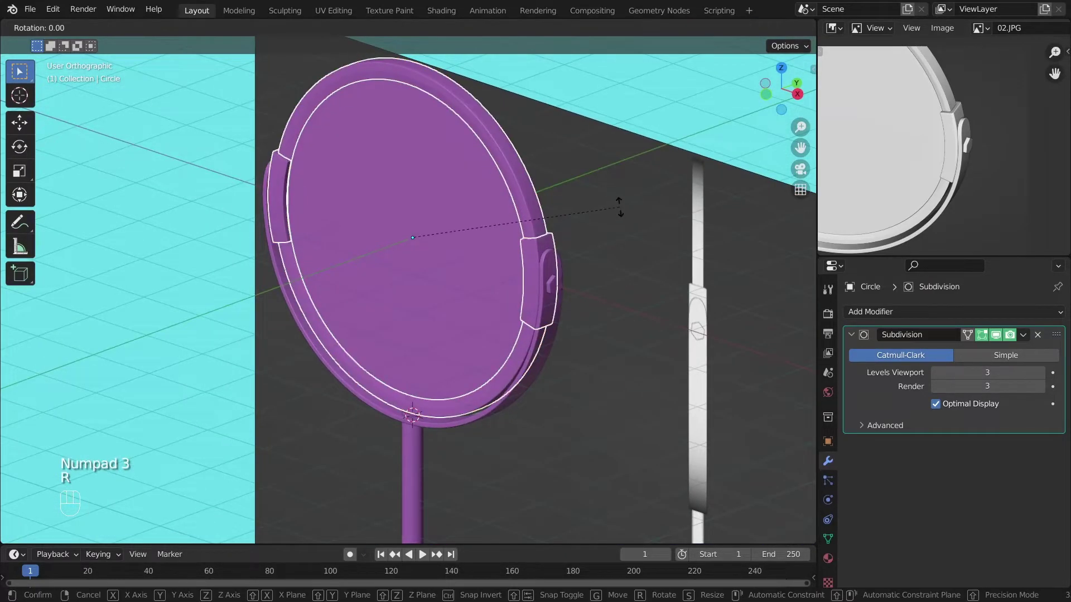
left_click(579, 157)
key("a")
middle_click_drag(579, 156, 391, 343, "alt")
key("ctrl+z")
key("ctrl+z")
key("shift+ctrl+z")
key("a")
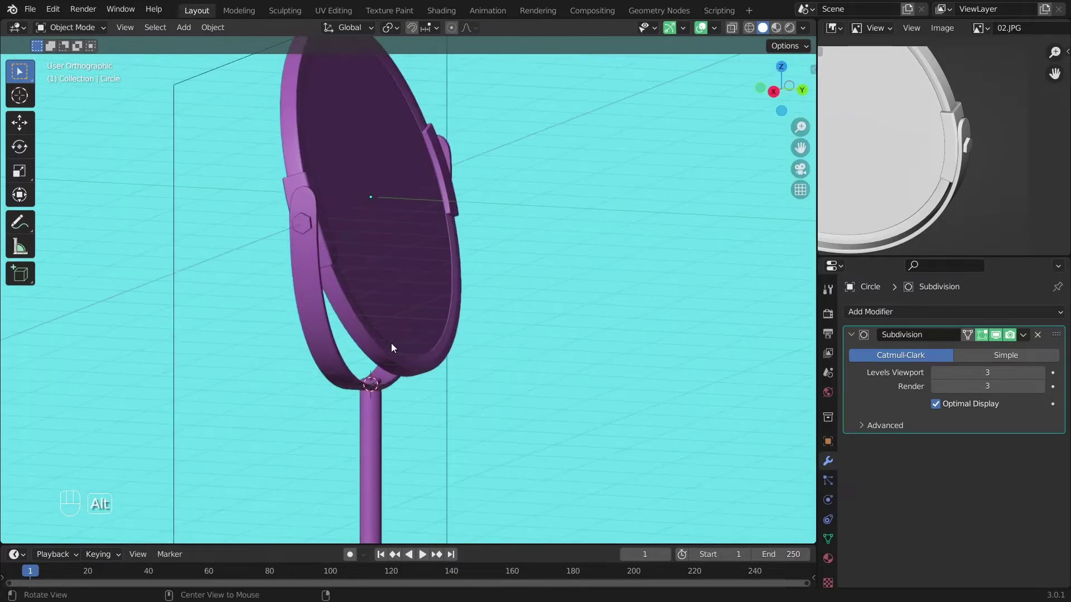
Reset the 3D cursor to the world origin and show the mirror from the front.
key("KP_1")
key("shift+c")
scroll(506, 290, "up", 4)
middle_click_drag(504, 244, 463, 314)
key("KP_1")
Set the render engine to Cycles with GPU Compute as the device.
left_click_drag(816, 105, 849, 105)
left_click(861, 290)
left_click(862, 313)
left_click(981, 311)
left_click(982, 358)
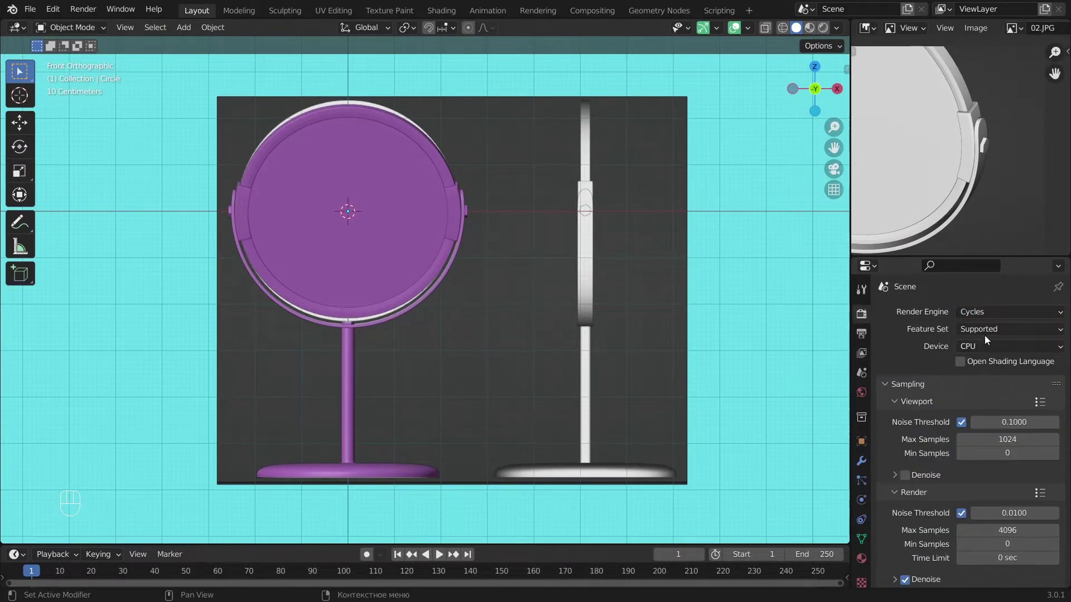
left_click(986, 348)
left_click(973, 375)
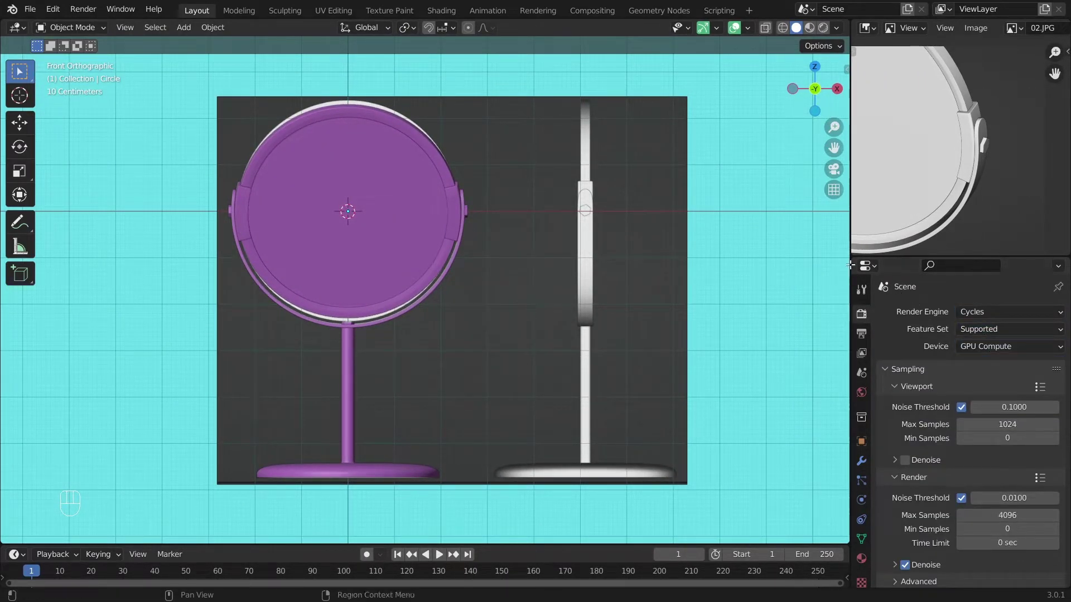
Widen the 3D viewport area, split off a second viewport beside it and hide the new viewport's toolbar.
left_click_drag(848, 252, 961, 251)
left_click_drag(63, 34, 757, 142)
key("t")
scroll(844, 256, "down", 3)
scroll(843, 256, "up", 2)
left_click_drag(840, 301, 877, 299, "alt+shift")
scroll(431, 302, "down", 2)
Add a camera at the world origin and look through it in the larger viewport.
key("shift+a")
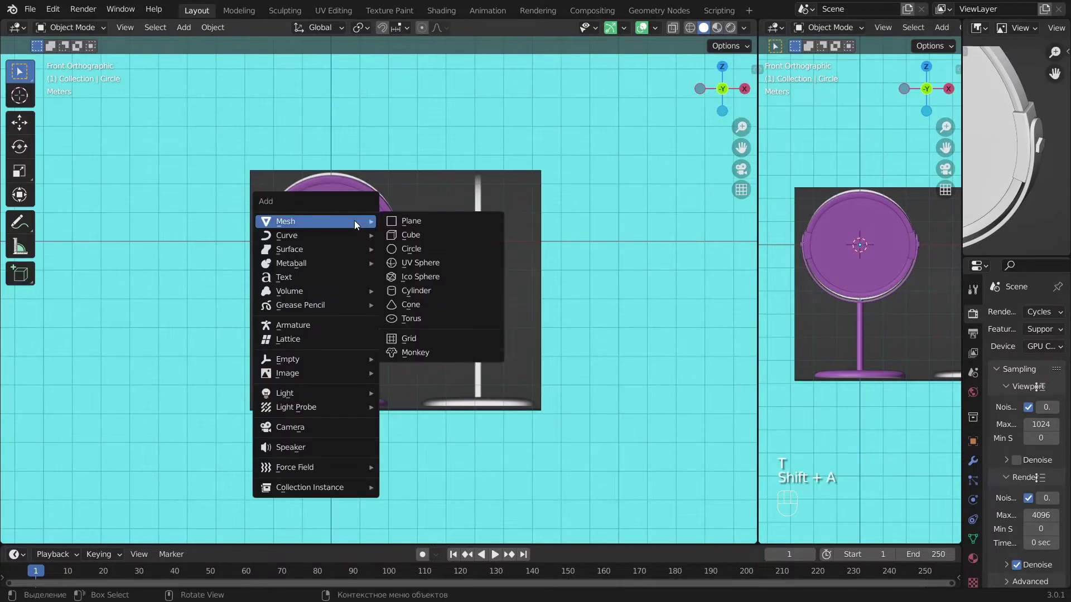
left_click(293, 426)
key("Right")
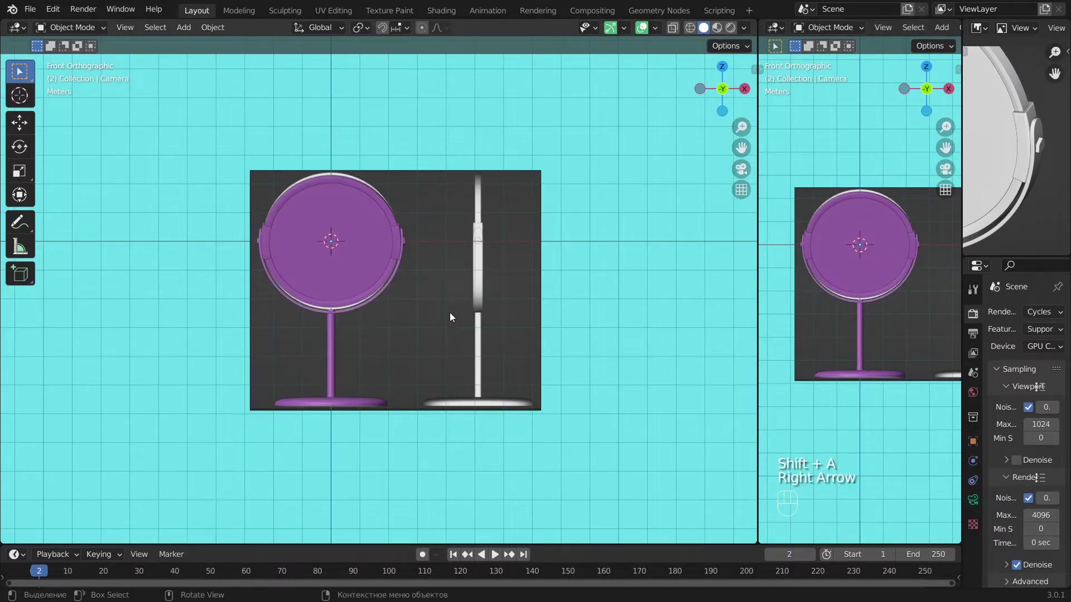
key("KP_0")
Lock the camera to the view and frame the whole mirror at an angle from slightly above.
key("n")
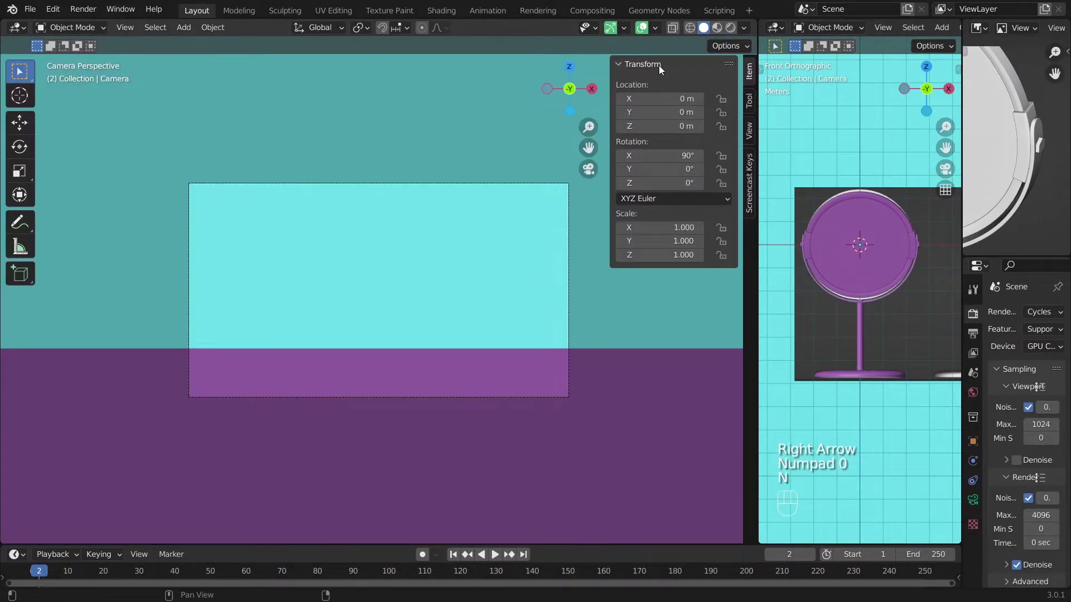
left_click(749, 130)
left_click(671, 237)
scroll(496, 316, "down", 6)
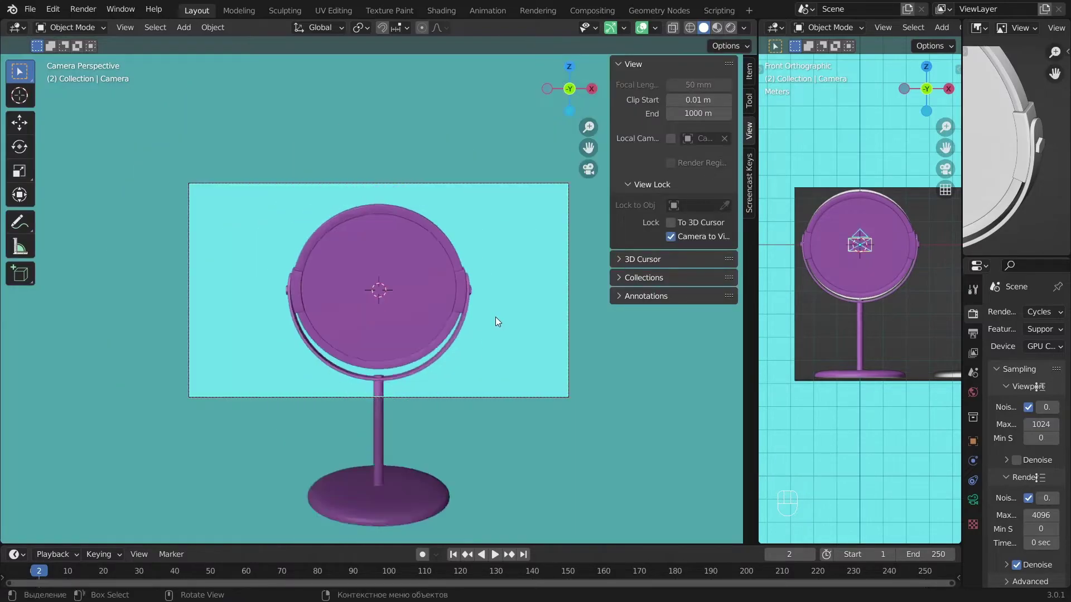
left_click_drag(495, 317, 454, 342, "alt")
middle_click_drag(453, 343, 365, 397, "shift")
middle_click_drag(473, 371, 432, 332, "shift")
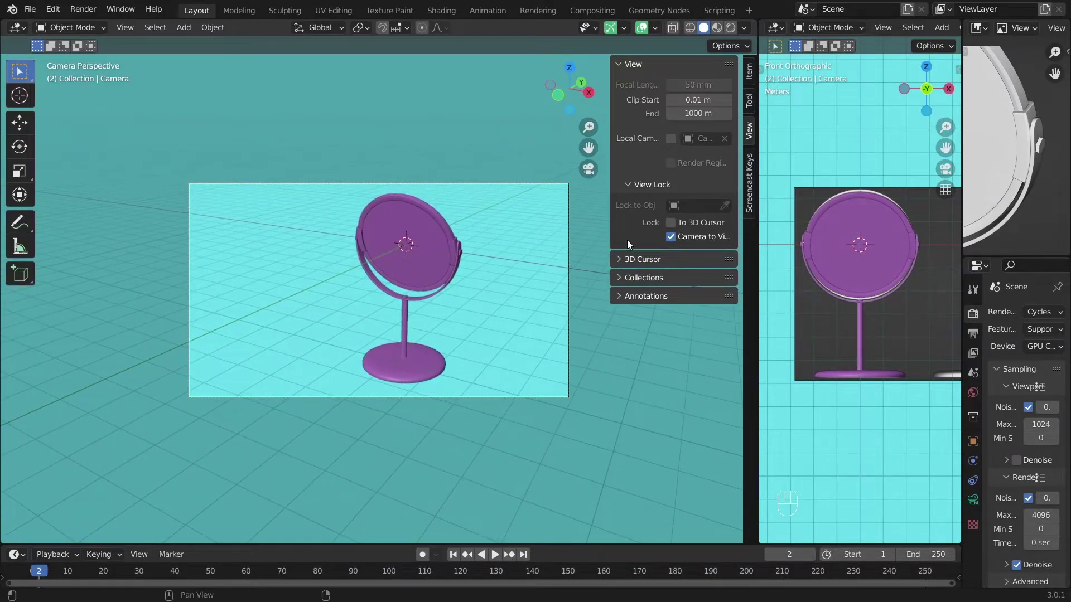
Add a mesh plane at the world origin in top view and scale it by 10.
key("KP_7")
key("n")
key("shift+a")
mouse_move(390, 37)
left_click(462, 37)
key("s")
key("KP_1")
key("KP_0")
key("Return")
key("s")
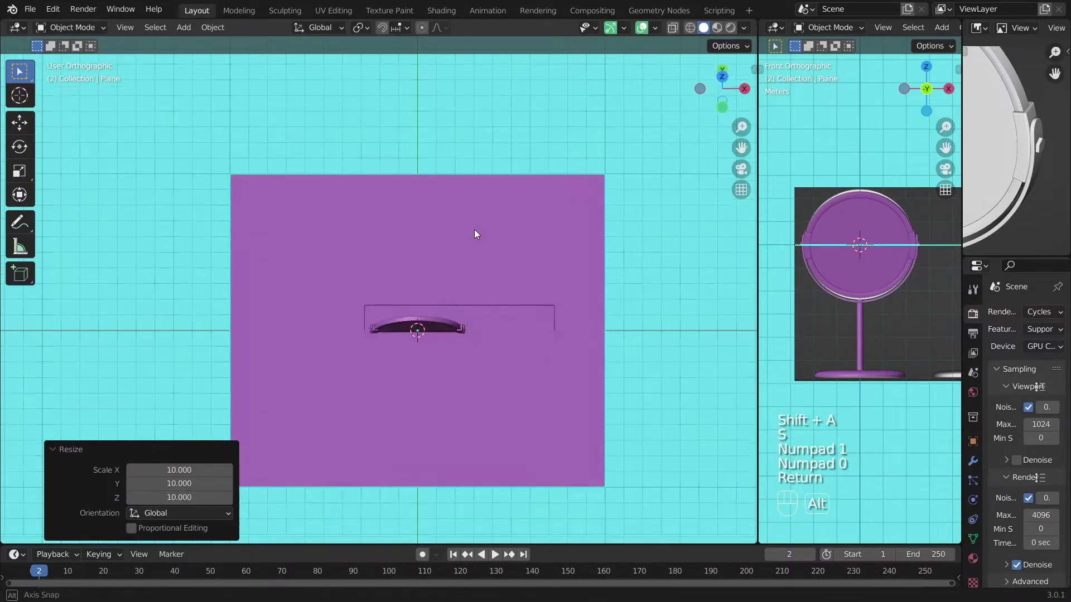
Move the plane down along Z in front view to about the underside of the mirror's base.
key("KP_1")
key("KP_0")
key("Return")
key("KP_1")
key("z")
middle_click_drag(492, 280, 446, 221, "shift")
key("g")
key("z")
left_click(444, 332)
Fine-tune the plane's height along Z at close range until it touches the base's underside.
scroll(360, 381, "up", 10)
mouse_move(359, 380)
middle_mouse_down("shift")
mouse_move(487, 189)
mouse_move(309, 370)
middle_mouse_up("shift")
scroll(486, 188, "up", 3)
scroll(309, 371, "up", 3)
key("z")
middle_click_drag(587, 296, 486, 335, "shift")
key("g")
key("z")
left_click(470, 286)
scroll(471, 287, "up", 8)
middle_click_drag(615, 334, 503, 350, "shift")
key("g")
key("z")
left_click(518, 329)
scroll(519, 339, "up", 7)
middle_click_drag(547, 293, 431, 394, "shift")
scroll(458, 329, "up", 2)
key("g")
key("z")
left_click(491, 347)
scroll(480, 338, "down", 20)
Return the larger viewport to the camera view and switch the second viewport to the camera view as well.
key("a")
key("KP_0")
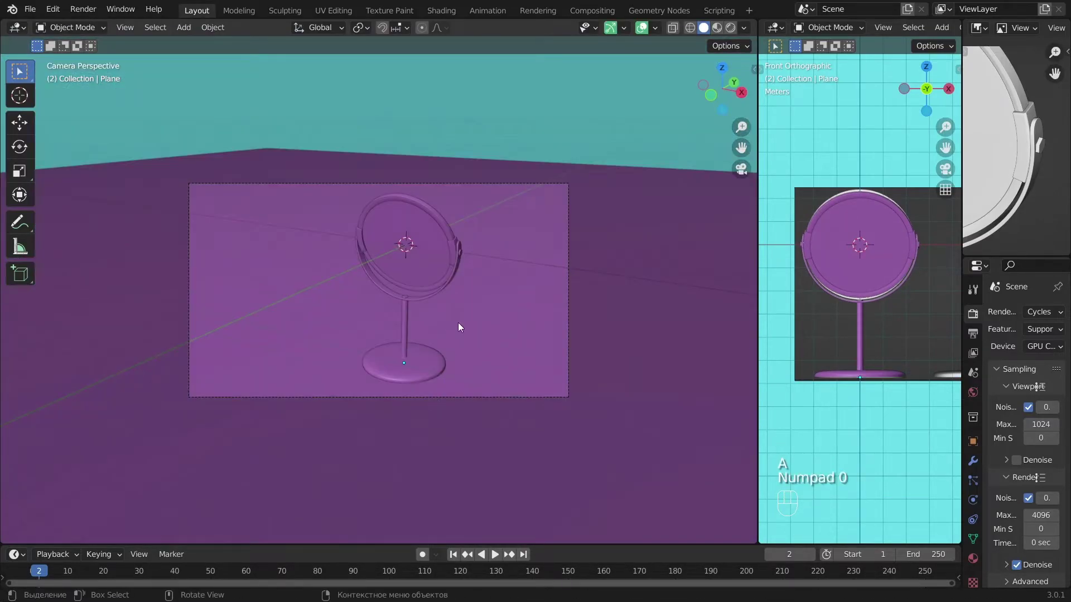
scroll(528, 284, "up", 2)
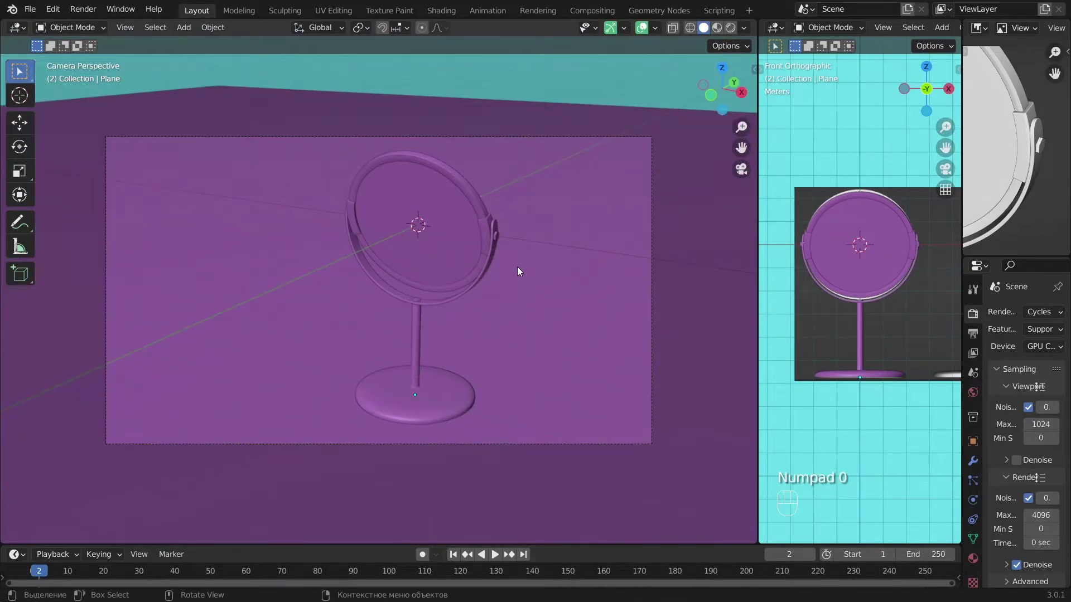
scroll(517, 268, "down", 2)
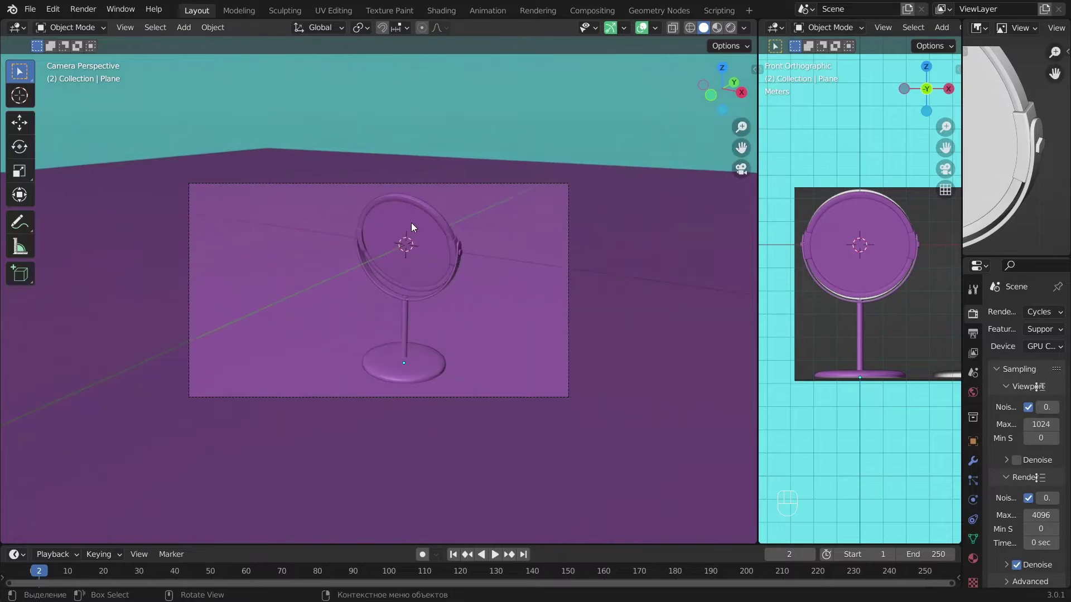
scroll(840, 287, "down", 2)
key("KP_0")
scroll(849, 300, "up", 2)
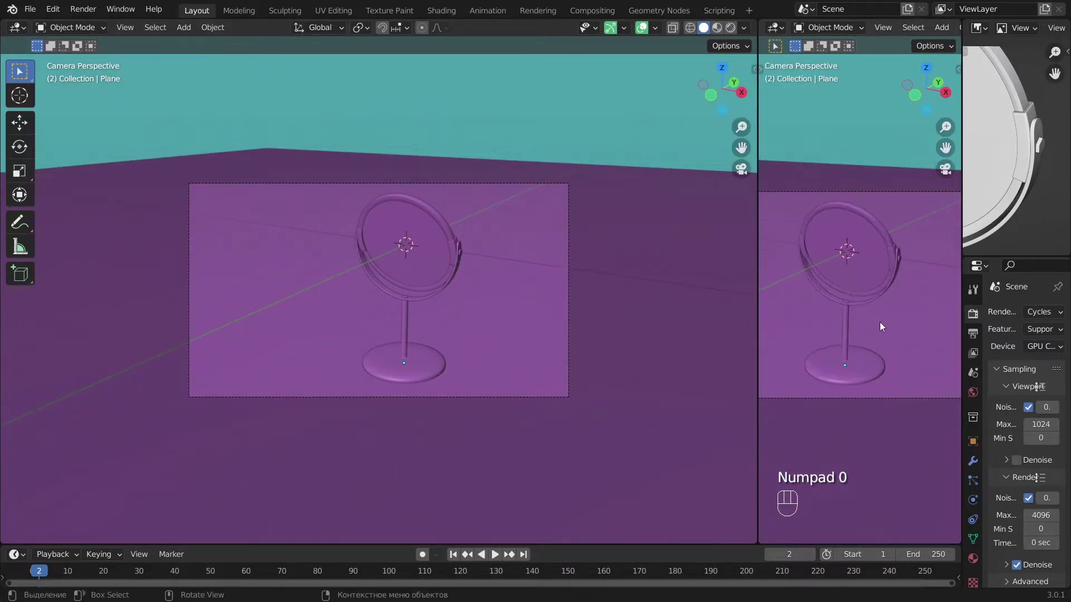
Turn the larger viewport into a Shader Editor, hide its sidebar and switch it to the World nodes.
left_click(16, 27)
left_click(48, 158)
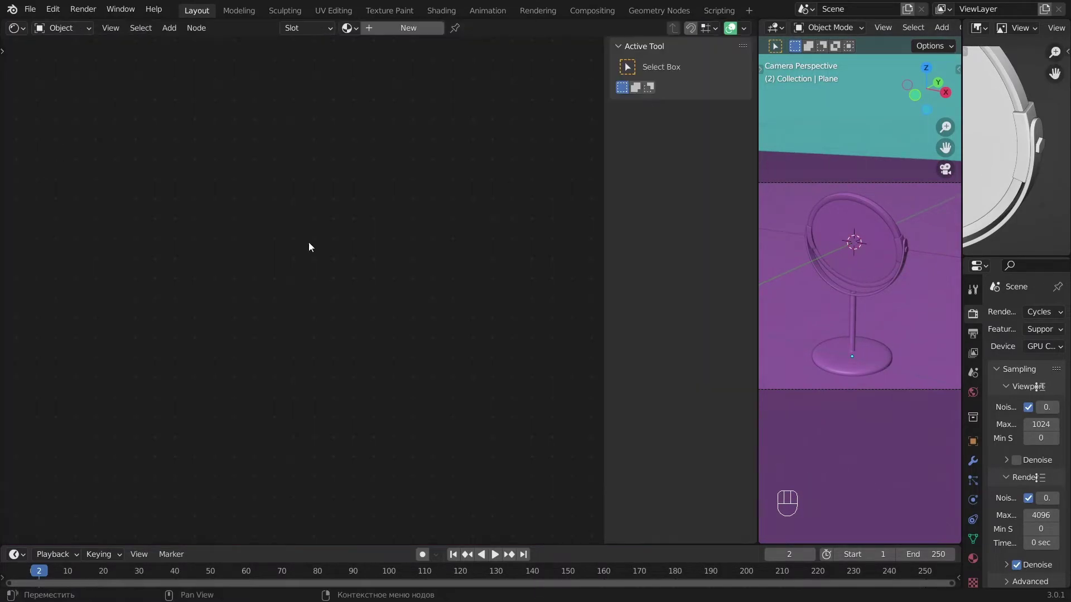
key("n")
left_click(66, 60)
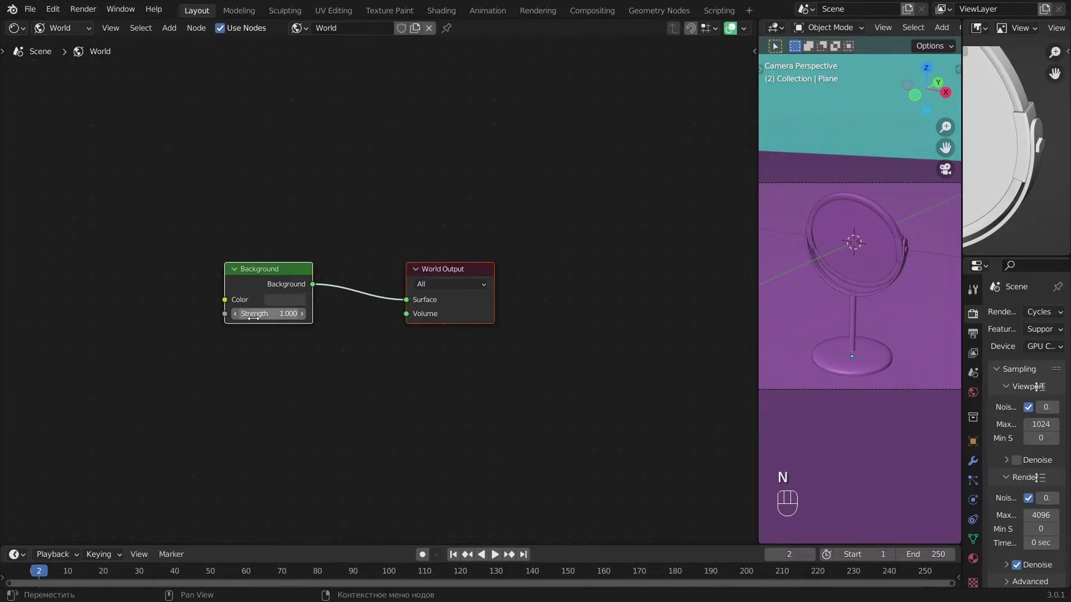
Set the Background strength to 2 and feed its colour from an Environment Texture loaded with photo_studio_01_4k.exr.
middle_click_drag(271, 313, 388, 320, "shift")
mouse_move(83, 301)
left_click(184, 330)
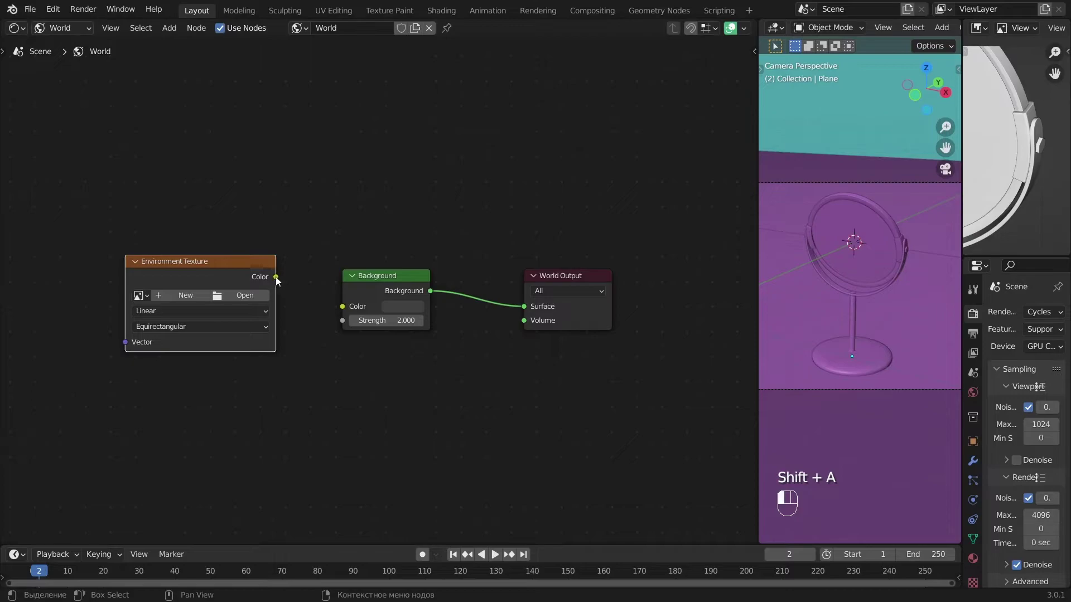
left_click(240, 294)
double_click(400, 209)
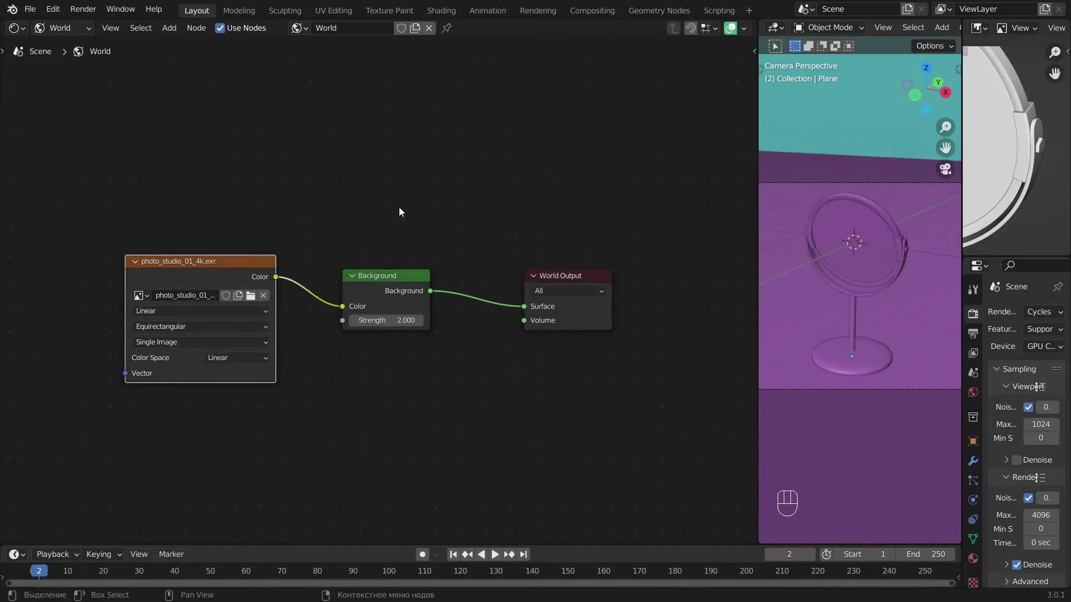
Show the camera viewport in rendered shading and add Texture Coordinate and Mapping nodes to the environment texture.
left_click(936, 29)
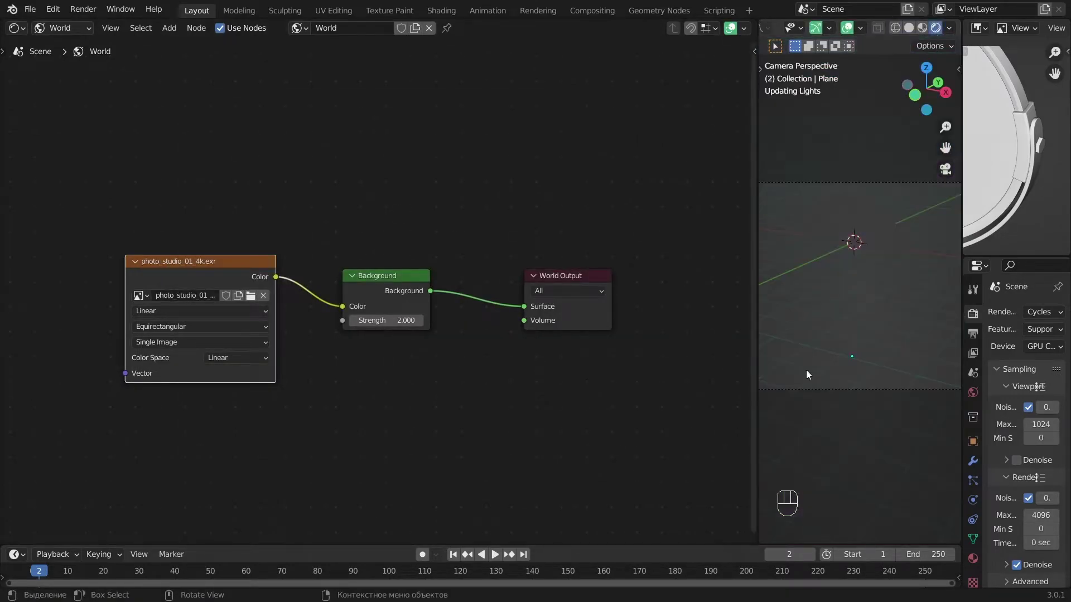
left_click_drag(223, 369, 248, 380)
left_click_drag(569, 278, 524, 275)
middle_click_drag(280, 382, 511, 352, "alt+shift")
key("ctrl+t")
middle_click_drag(412, 440, 397, 430)
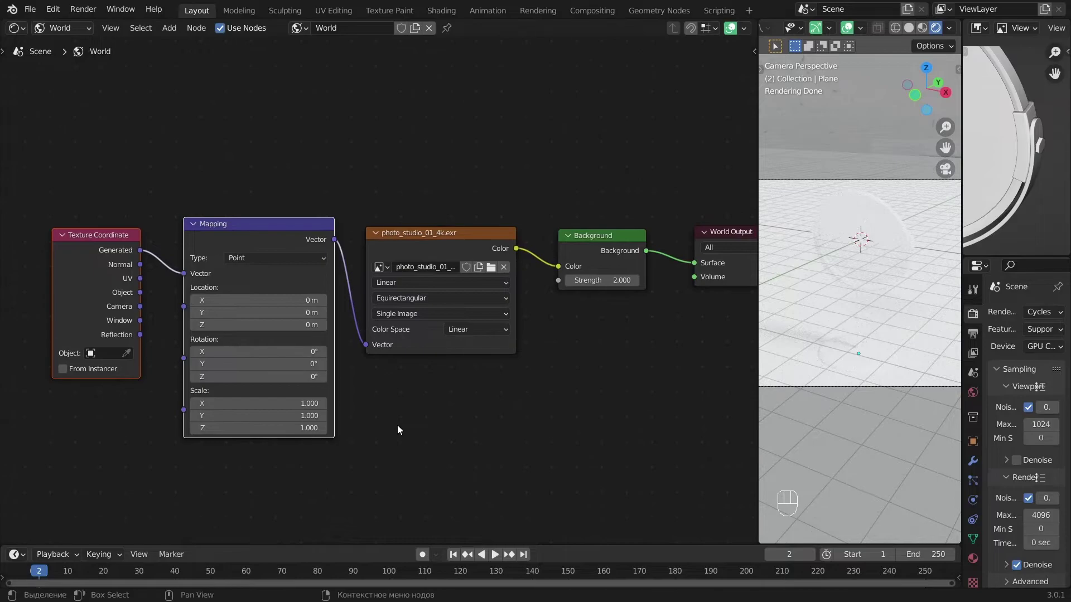
Switch the Shader Editor to object materials and create a new material named Flor on the plane.
left_click(67, 44)
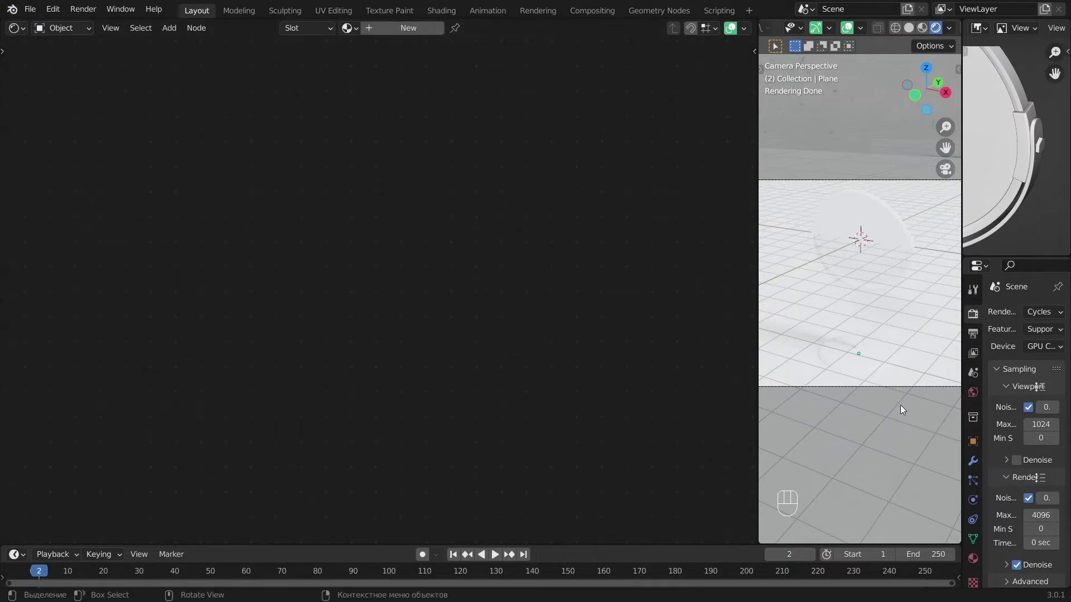
left_click(445, 32)
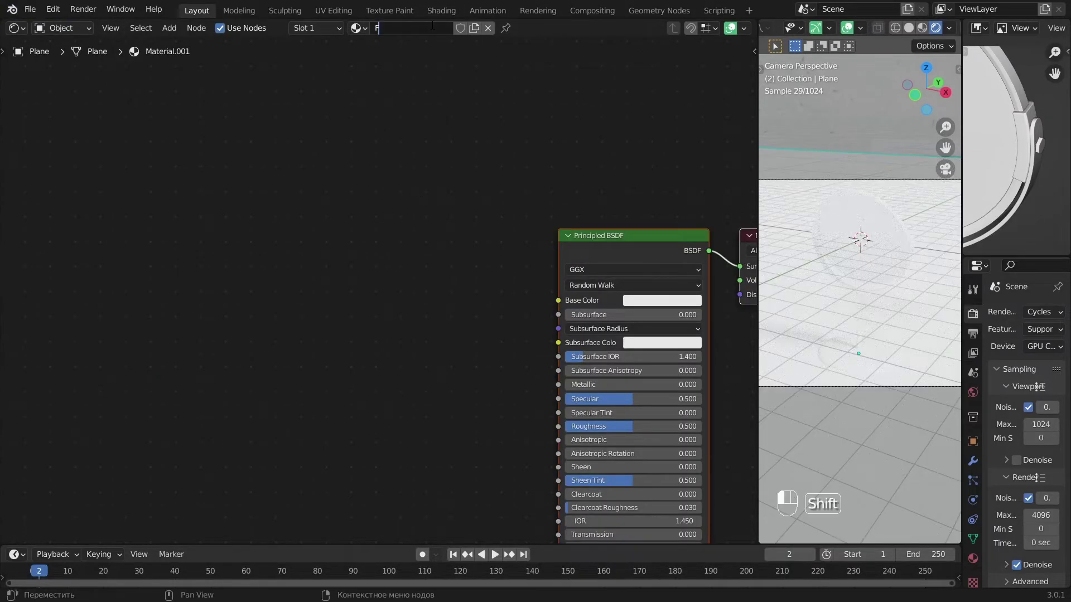
middle_click_drag(641, 304, 446, 180, "alt+shift")
left_click(481, 179)
Add a Gradient Texture node to the Flor material.
key("shift+a")
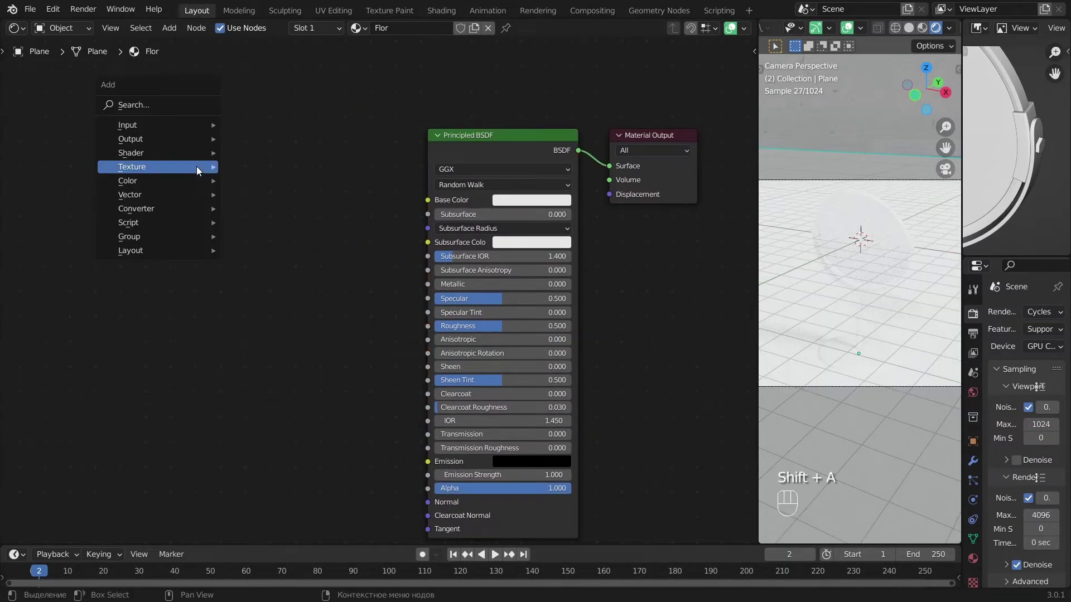
left_click(150, 101)
left_click(196, 121)
left_click(143, 153)
Add a ColorRamp node, linking the gradient's Color to its Fac and its Color to the Principled BSDF's Base Color.
key("shift+a")
left_click(306, 177)
type("no")
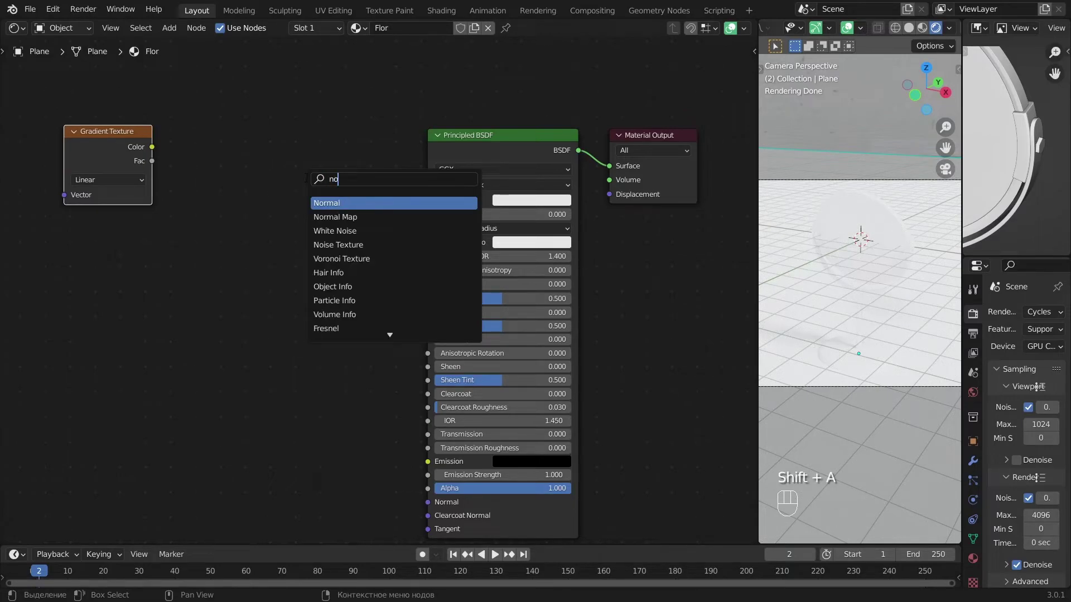
key("BackSpace")
key("BackSpace")
type("co")
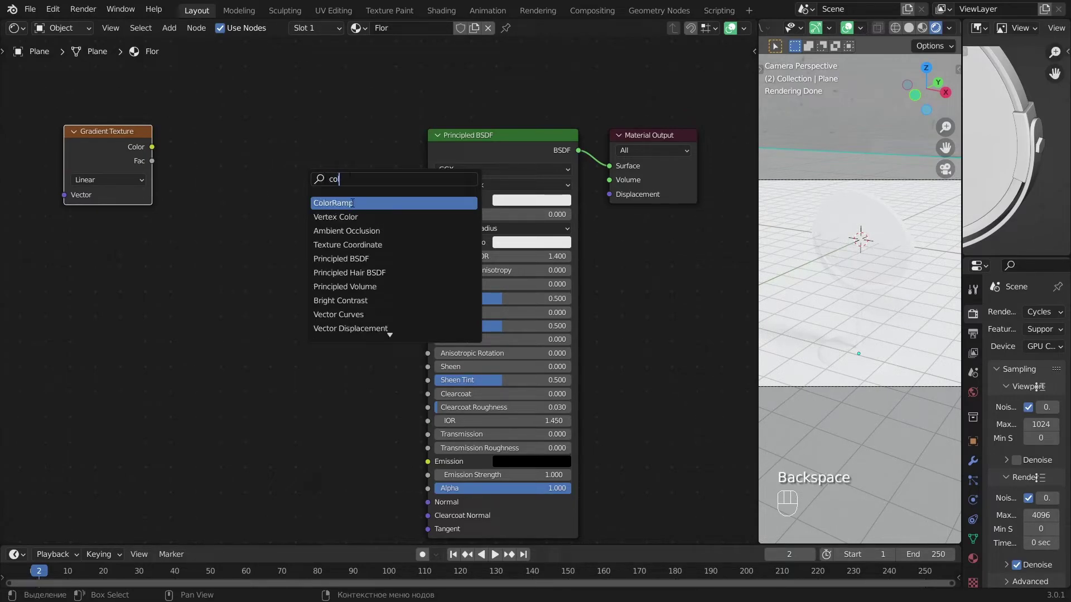
key("Return")
left_click_drag(364, 153, 428, 200)
mouse_move(152, 147)
left_mouse_down()
mouse_move(214, 255)
mouse_move(139, 164)
left_mouse_up()
Widen the rendered viewport and fit the whole camera frame inside it.
scroll(829, 232, "down", 3)
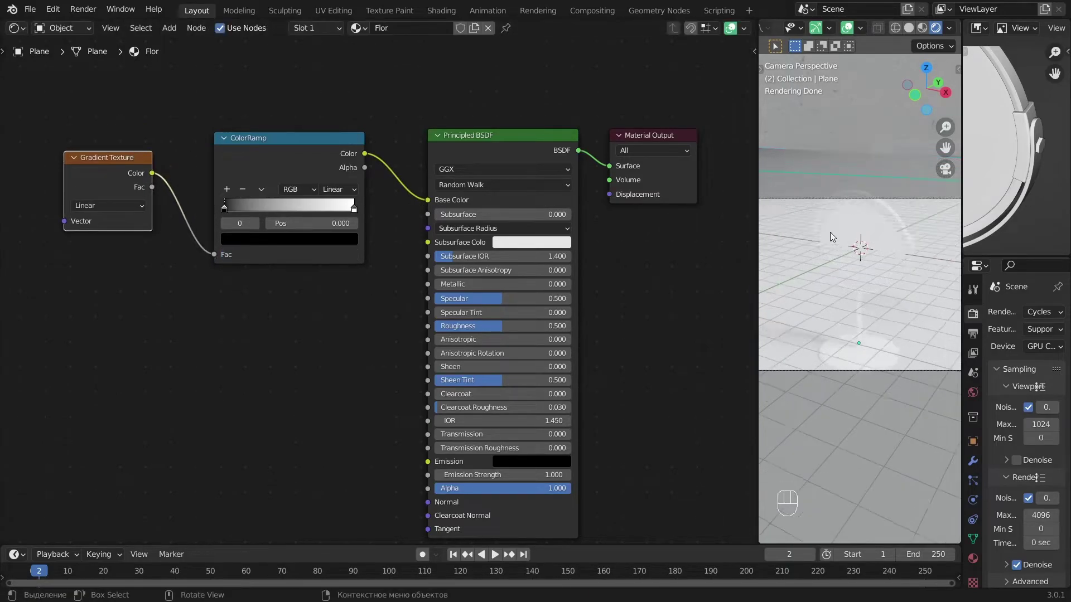
scroll(841, 264, "up", 2)
left_click_drag(758, 270, 708, 273)
left_click_drag(819, 280, 841, 275, "alt+shift")
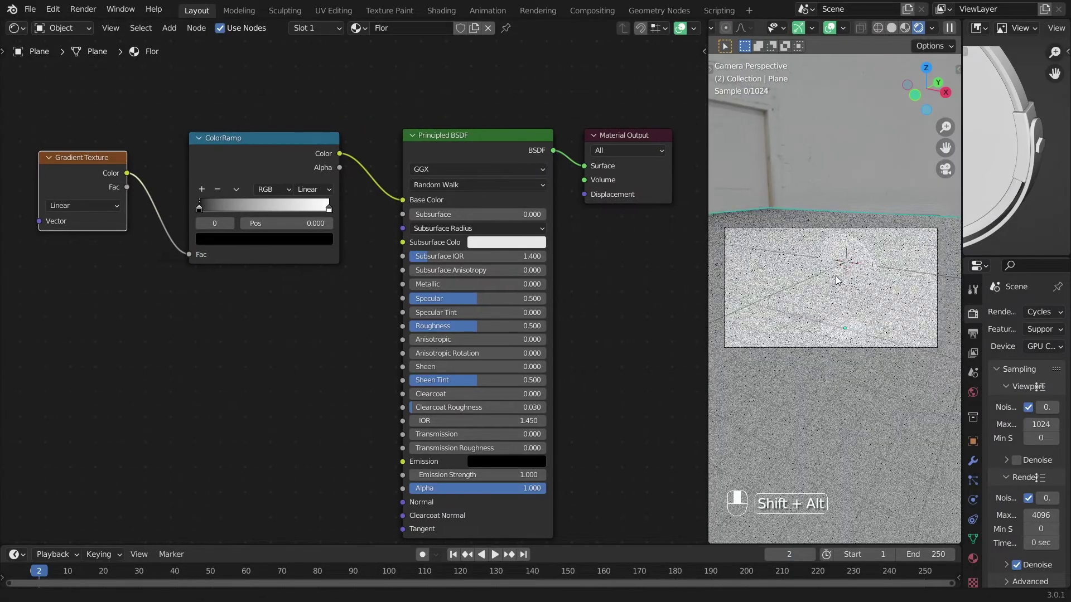
Set the ColorRamp's white stop to hex BFE7D7 and its black stop to hex 027800.
left_click(327, 210)
left_click(318, 238)
left_click(288, 164)
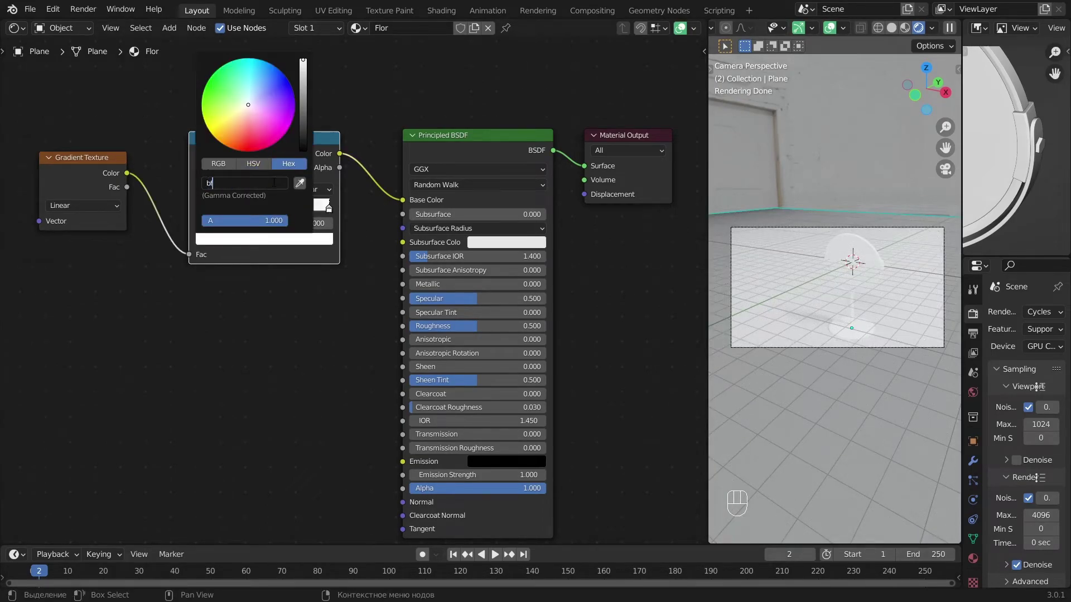
key("Return")
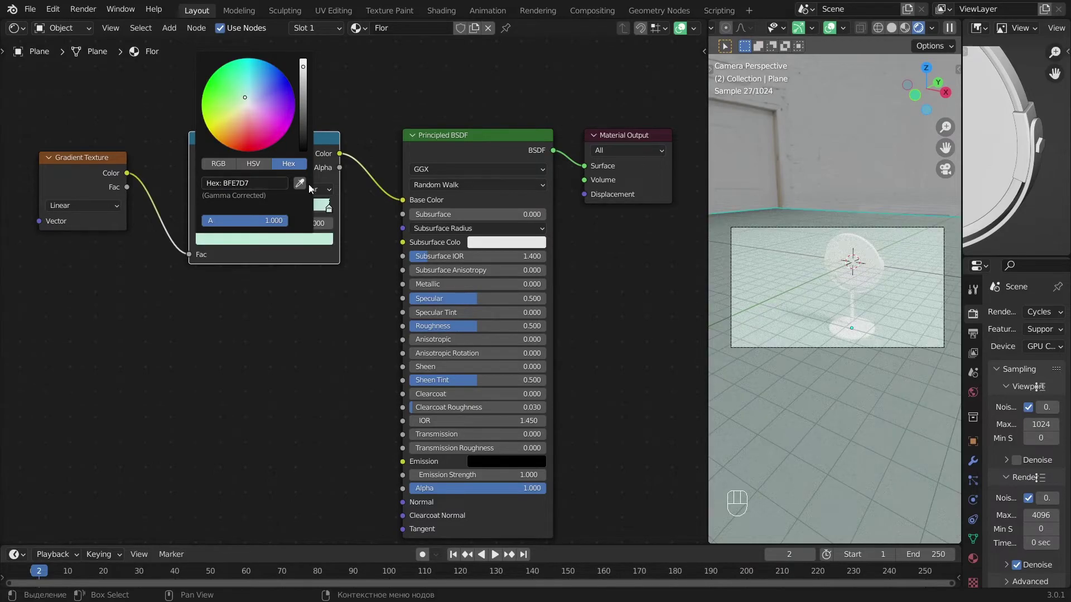
left_click(200, 210)
left_click(267, 239)
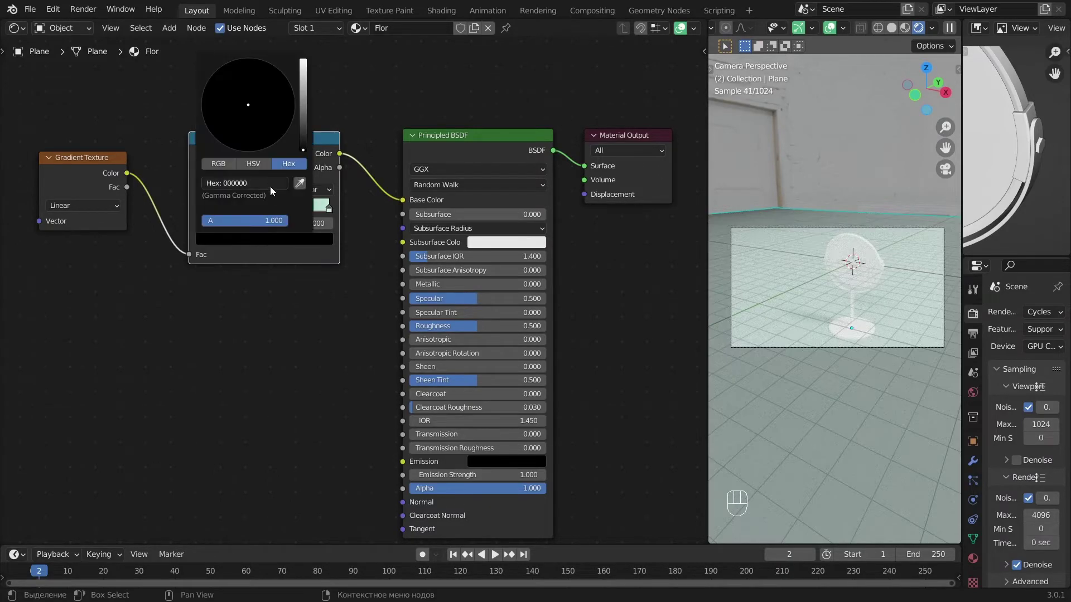
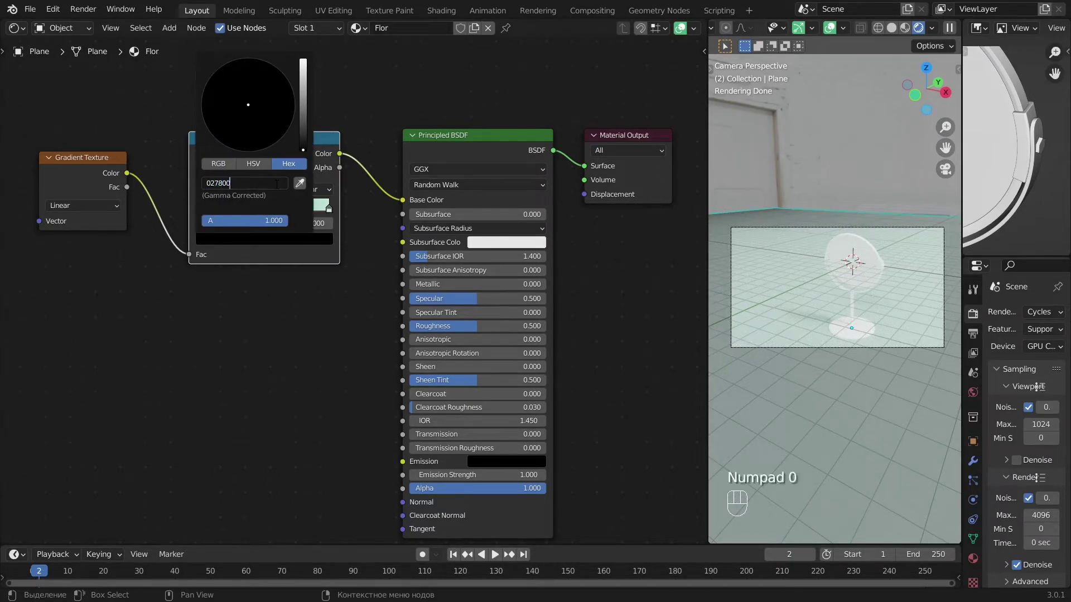
left_click(277, 184)
type("027800")
key("Return")
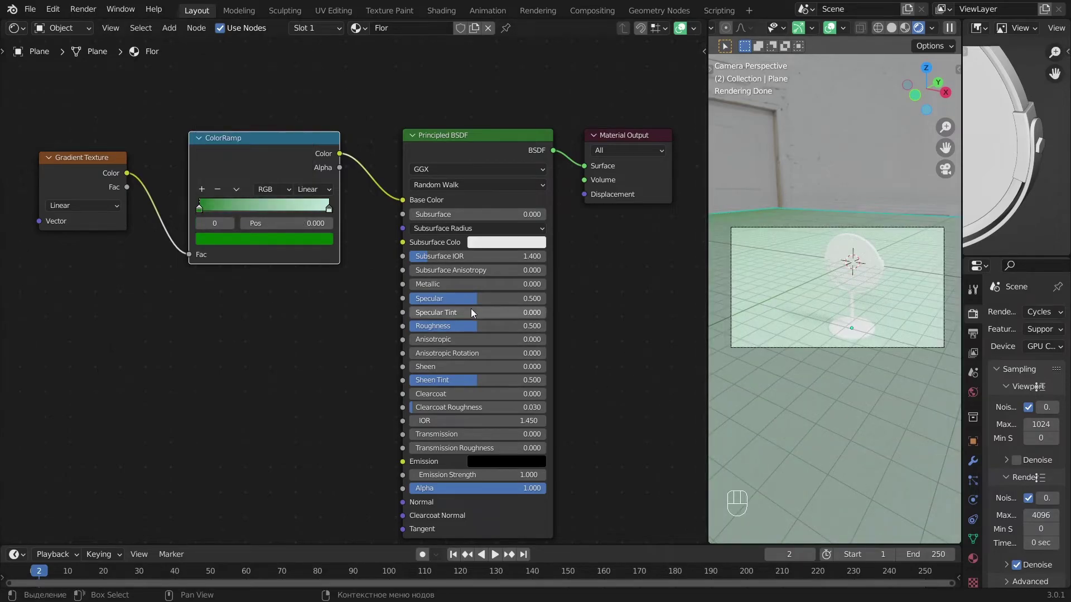
Set the Flor material's Metallic to 1, Specular to 0.3 and Roughness to 0.3.
left_click_drag(435, 284, 546, 284)
left_click_drag(462, 298, 434, 300)
left_click(446, 327)
type("0.3")
key("Return")
key("a")
scroll(858, 359, "up", 2)
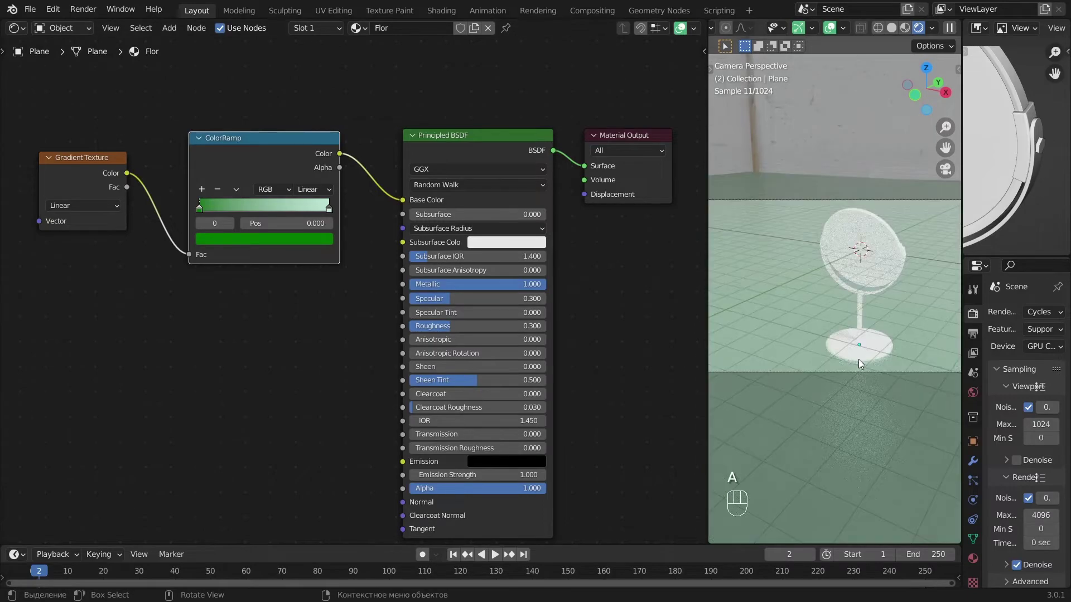
scroll(858, 359, "down", 2)
Create a new material named Main on the mirror's stand and base.
left_click(867, 332)
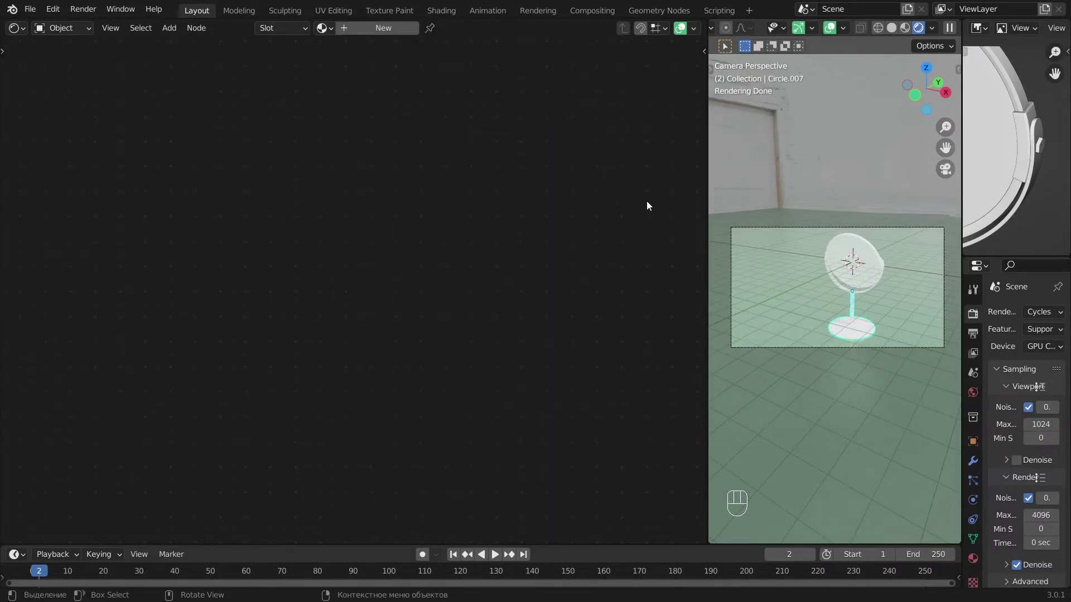
left_click(383, 28)
left_click(433, 26)
type("Main")
key("Return")
key("alt+shift")
middle_click_drag(599, 259, 517, 218)
Set the Main material's base colour to hex C8B077.
left_click(430, 155)
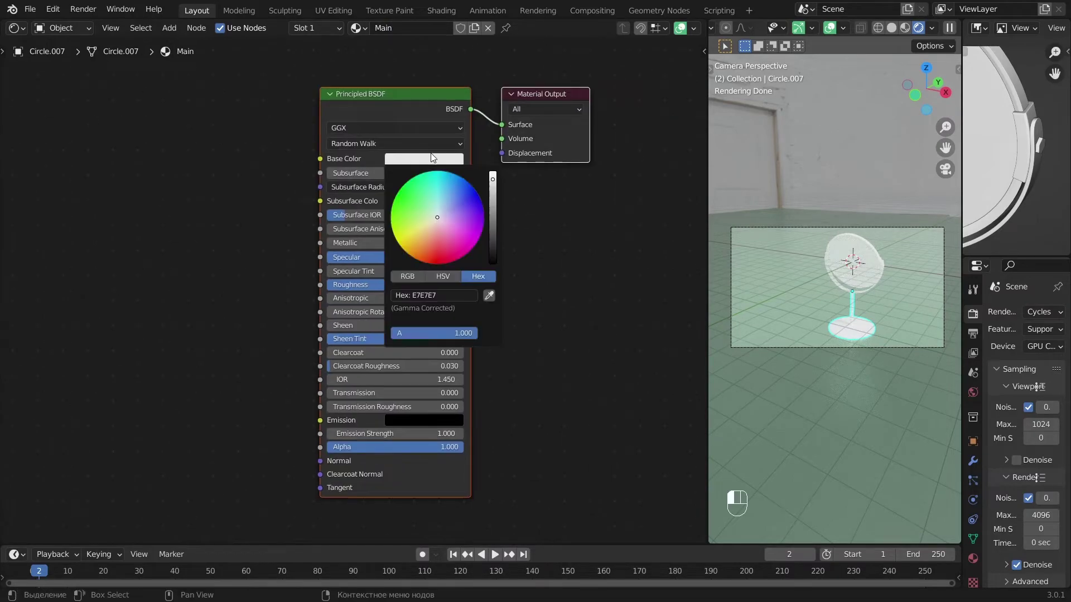
left_click(462, 291)
type("c8b077")
key("Return")
scroll(881, 333, "up", 4)
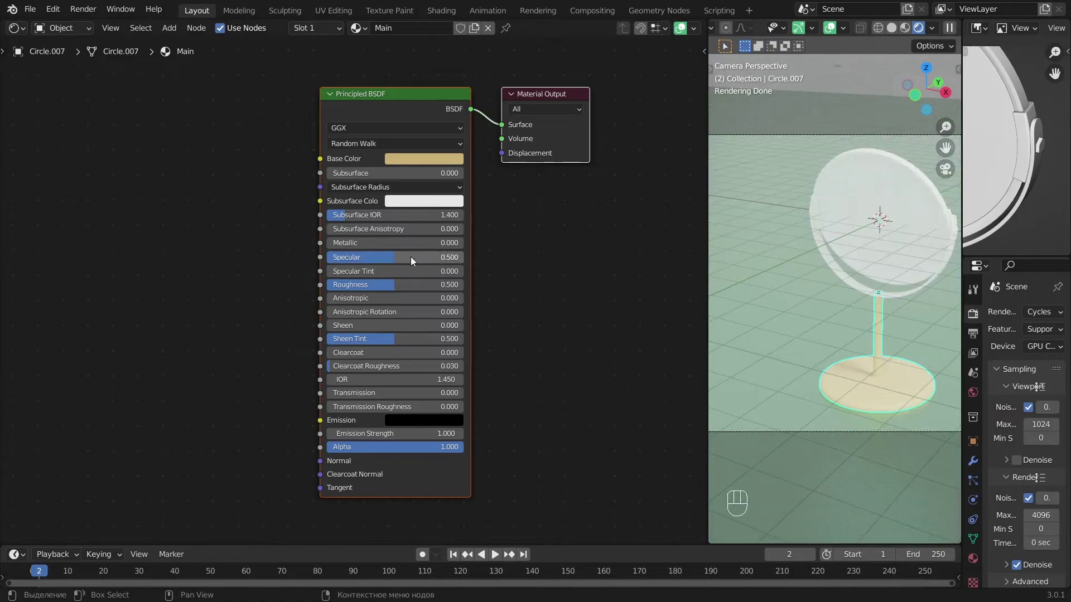
Set the Main material's Metallic to 1 and Roughness to 0.3.
left_click_drag(411, 243, 485, 245)
left_click(413, 284)
type("0.3")
key("Return")
scroll(835, 357, "up", 2)
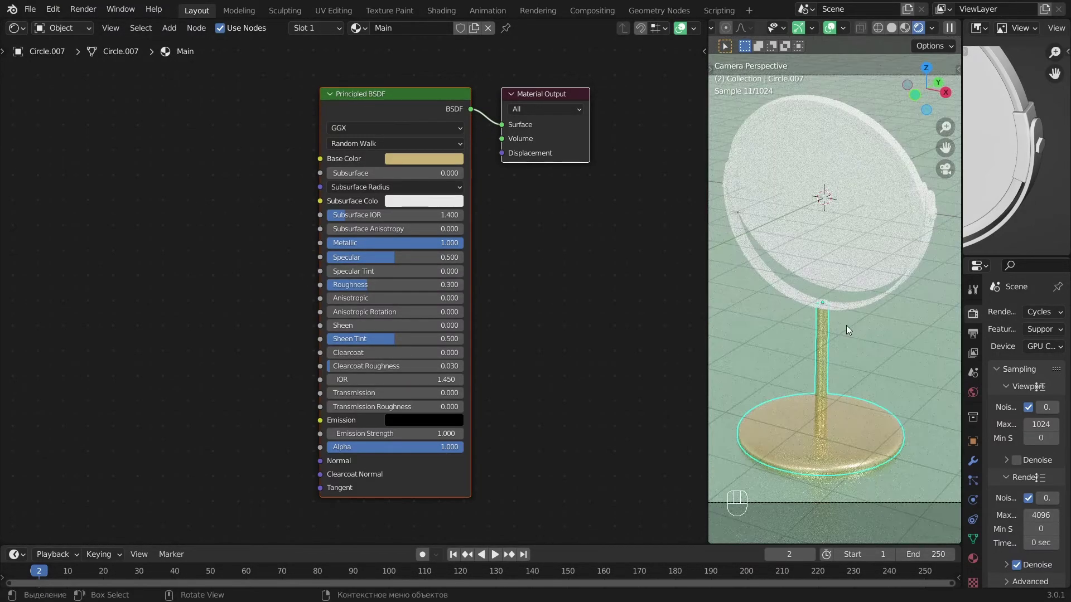
scroll(837, 317, "up", 2)
Link the stand's Main material to the curved holder and its side clips and bolts.
left_click(823, 305)
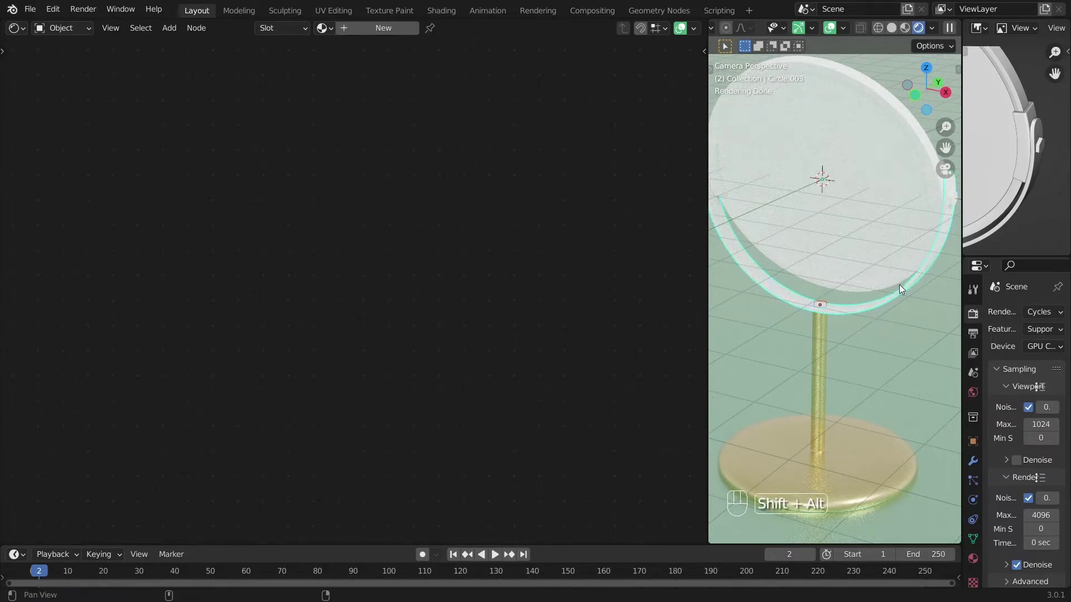
left_click_drag(899, 284, 849, 308, "alt+shift")
left_click(905, 226, "shift")
left_click(888, 228, "shift")
scroll(812, 260, "down", 2)
left_click_drag(812, 259, 886, 286, "alt+shift")
scroll(833, 277, "down", 1)
scroll(885, 285, "up", 3)
key("g")
right_click(874, 358)
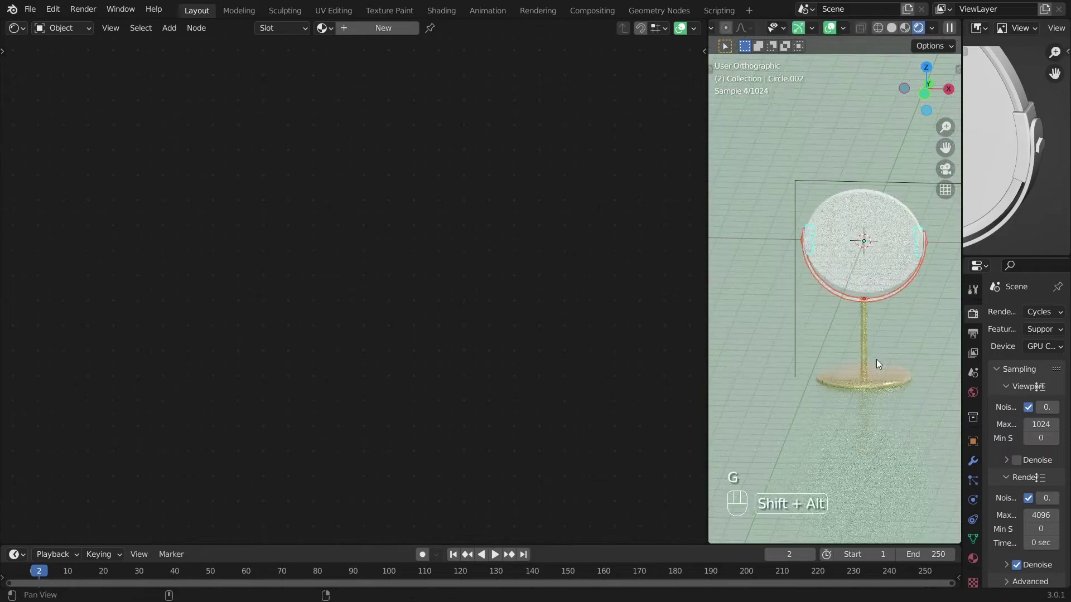
left_click_drag(875, 363, 838, 354, "alt+shift")
left_click(838, 353, "shift")
key("ctrl+l")
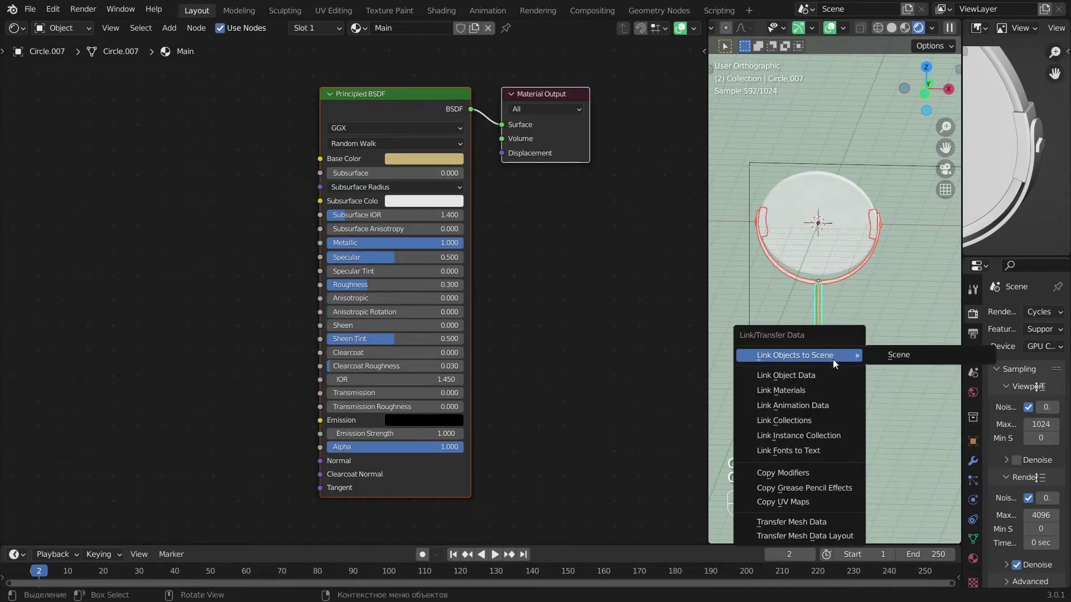
left_click(797, 390)
key("a")
Assign the Main material to the round mirror frame and make it an independent copy.
scroll(837, 306, "up", 2)
left_click_drag(882, 297, 839, 302, "alt")
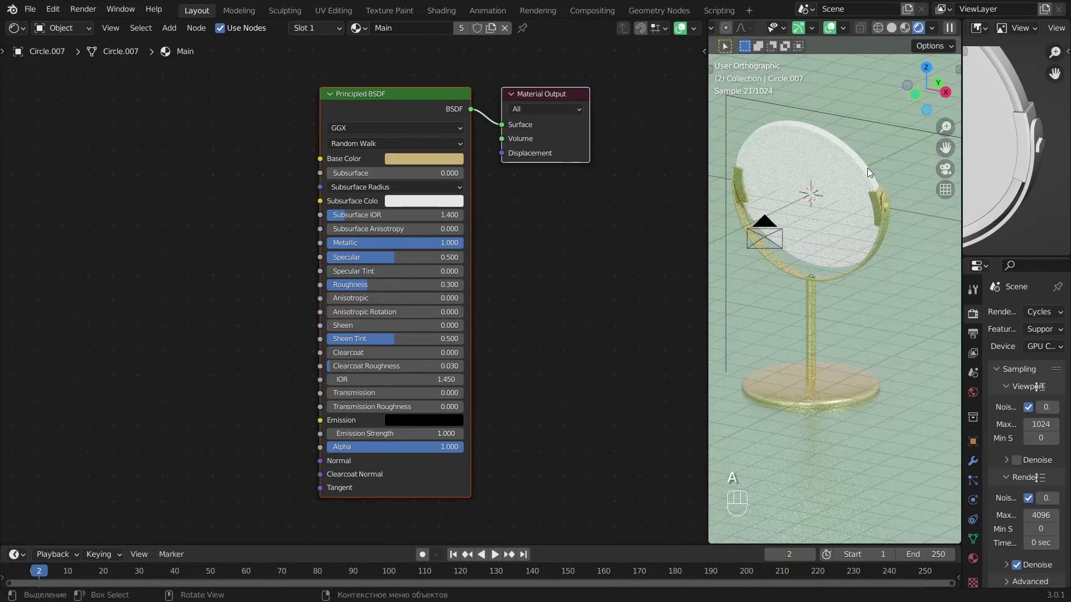
middle_click_drag(868, 168, 874, 195, "shift")
left_click(869, 190)
left_click(323, 27)
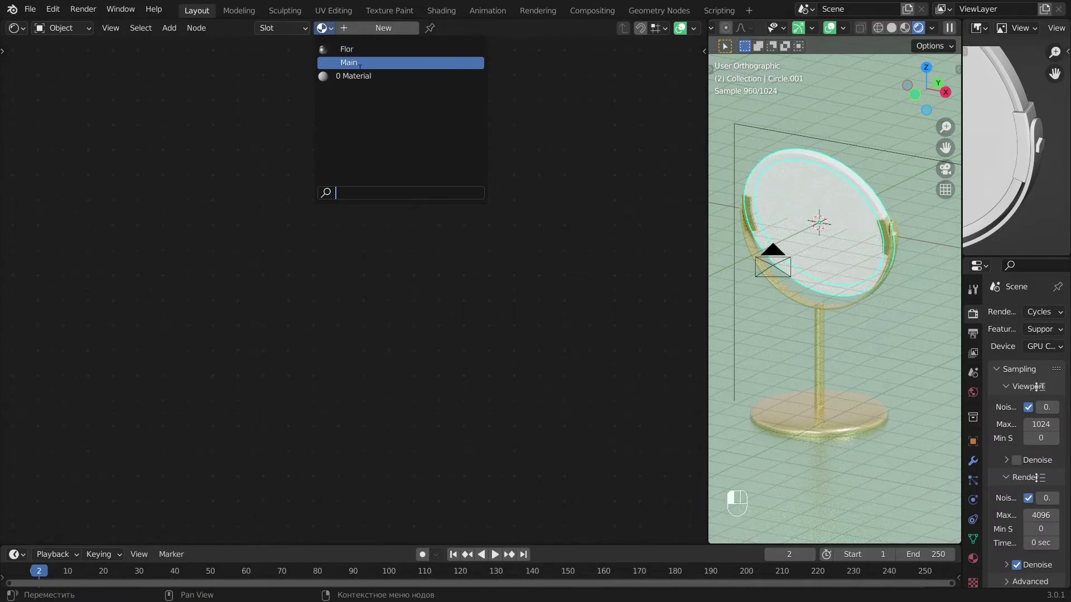
left_click(359, 63)
left_click(490, 32)
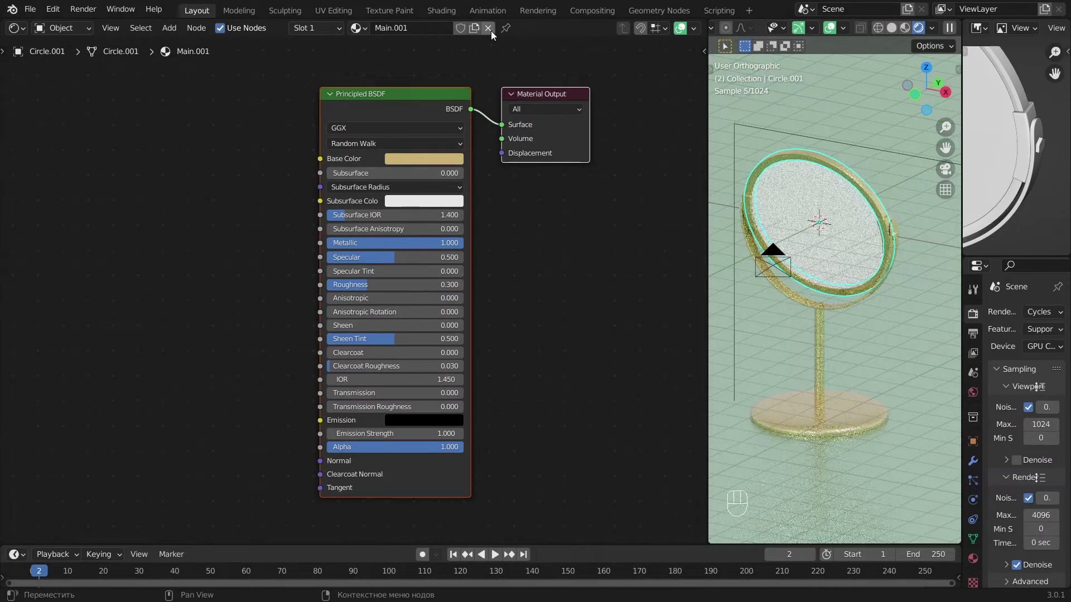
Set the frame material's base colour to hex 2E2E2E and enlarge the rendered viewport around the mirror.
left_click(406, 158)
type("2e")
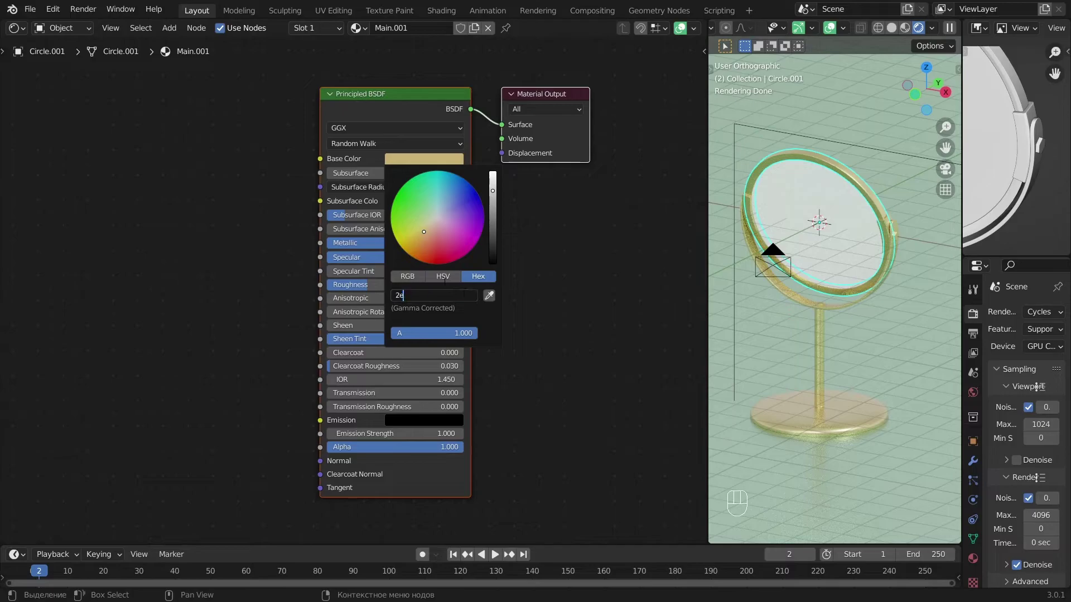
type("2e2e")
key("Return")
scroll(836, 268, "up", 2)
left_click_drag(707, 343, 637, 343)
scroll(755, 332, "up", 3)
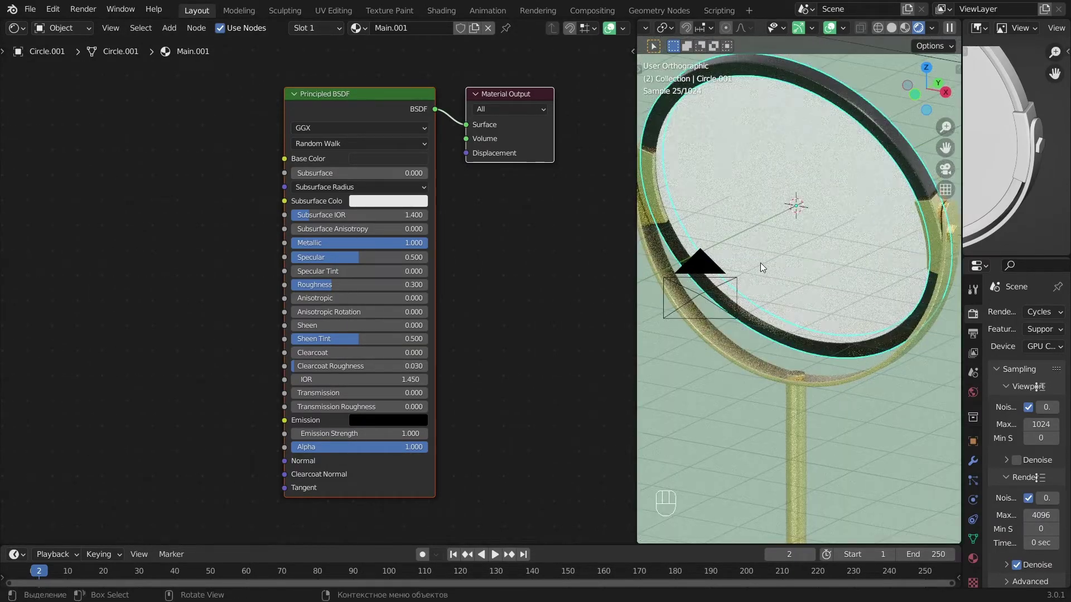
Set the frame material's Metallic to 0.3, Specular to 1 and Roughness to 0.1.
scroll(761, 263, "down", 1)
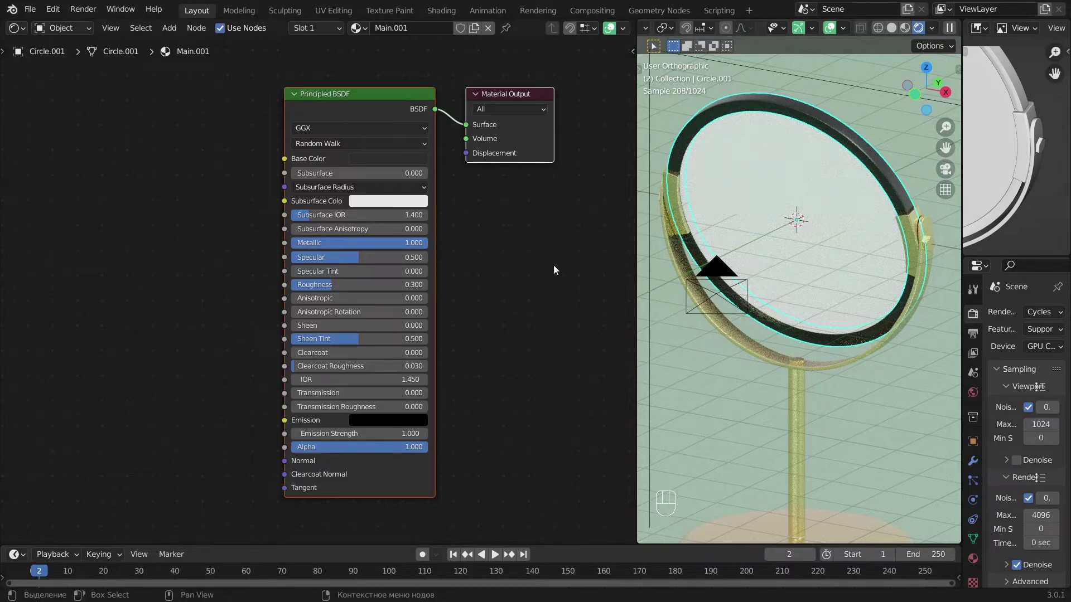
left_click(383, 245)
type("0.3")
key("Return")
left_click_drag(359, 256, 430, 257)
left_click(369, 283)
type("0.1")
key("Return")
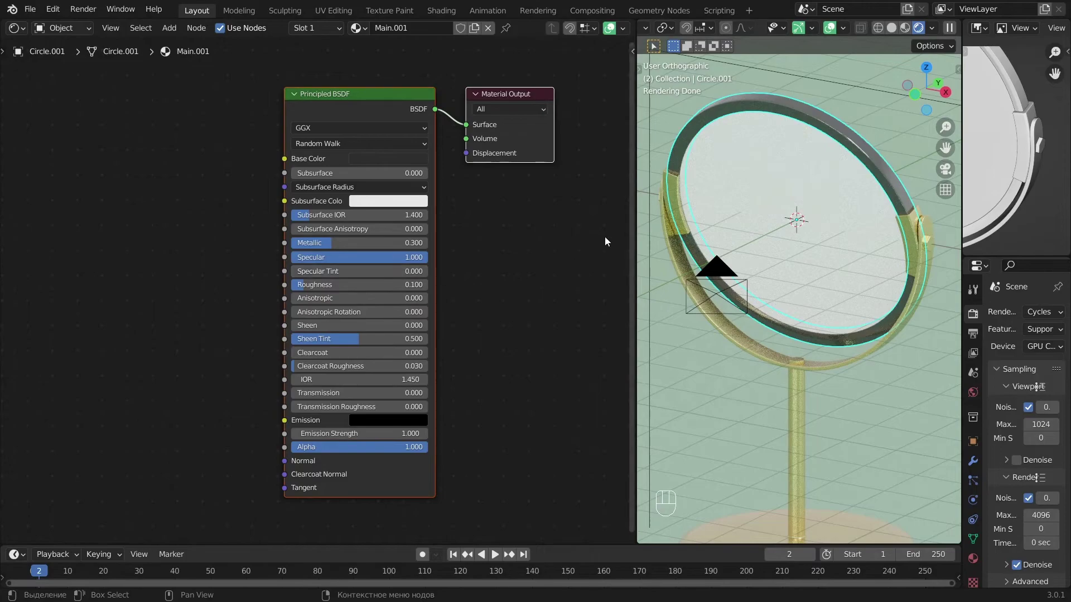
Create a new material for the round mirror disc and name it Glass.
key("a")
scroll(792, 249, "down", 4)
scroll(791, 248, "down", 2)
left_click(811, 246)
left_click(390, 28)
double_click(407, 28)
type("Glass")
key("Return")
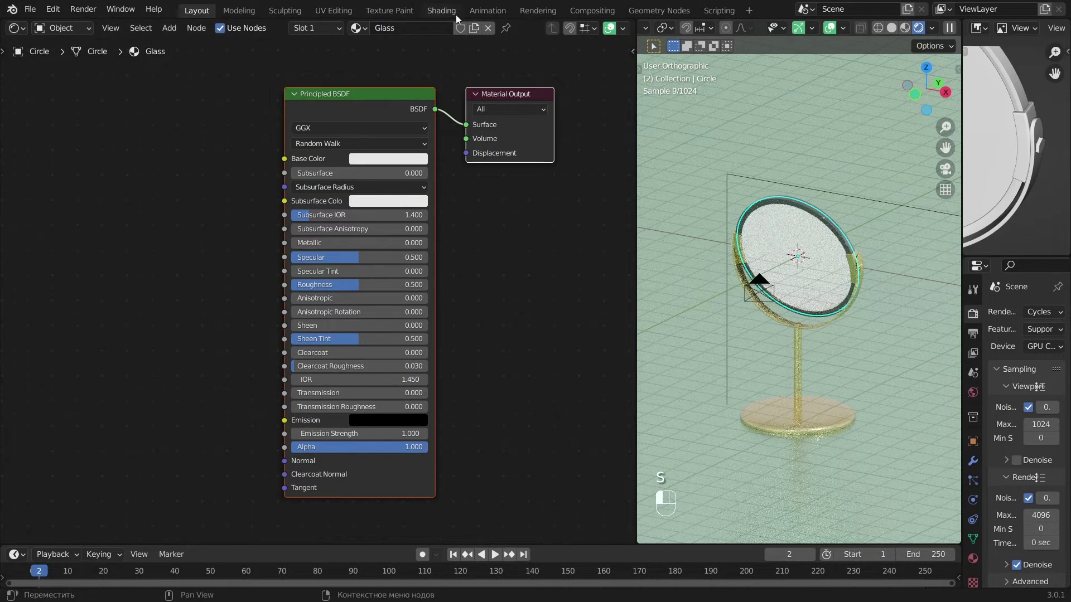
Replace the Glass material's Principled BSDF with a Glass BSDF feeding the Surface output, set its IOR to 0, and show the mirror through the camera.
left_click(418, 93)
key("Delete")
key("shift+a")
type("glass")
key("Return")
left_click(353, 117)
left_click_drag(391, 115, 465, 124)
key("BackSpace")
scroll(849, 279, "up", 2)
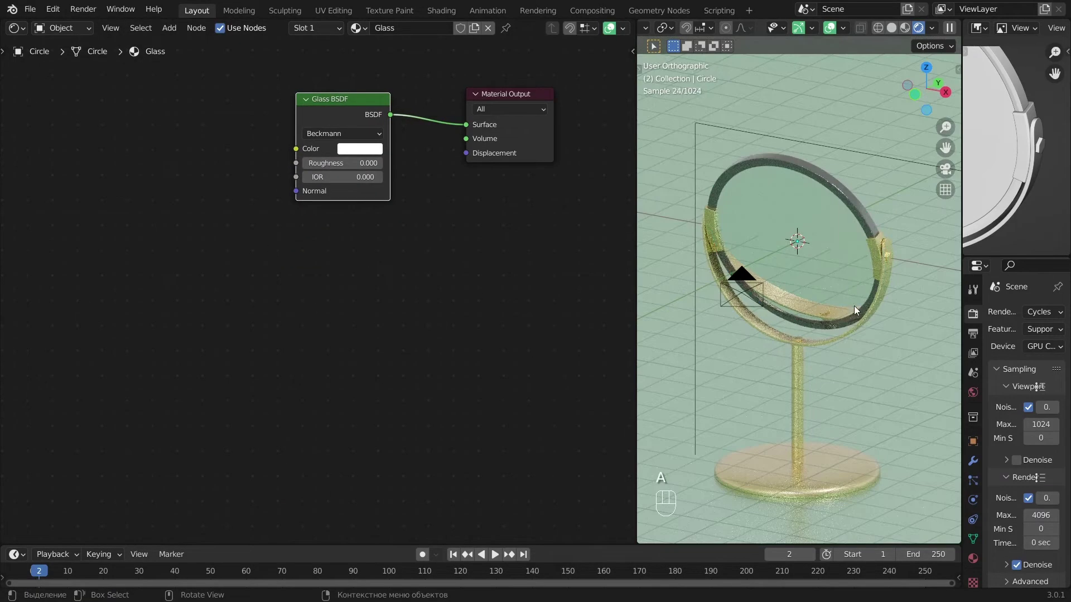
scroll(804, 350, "down", 6)
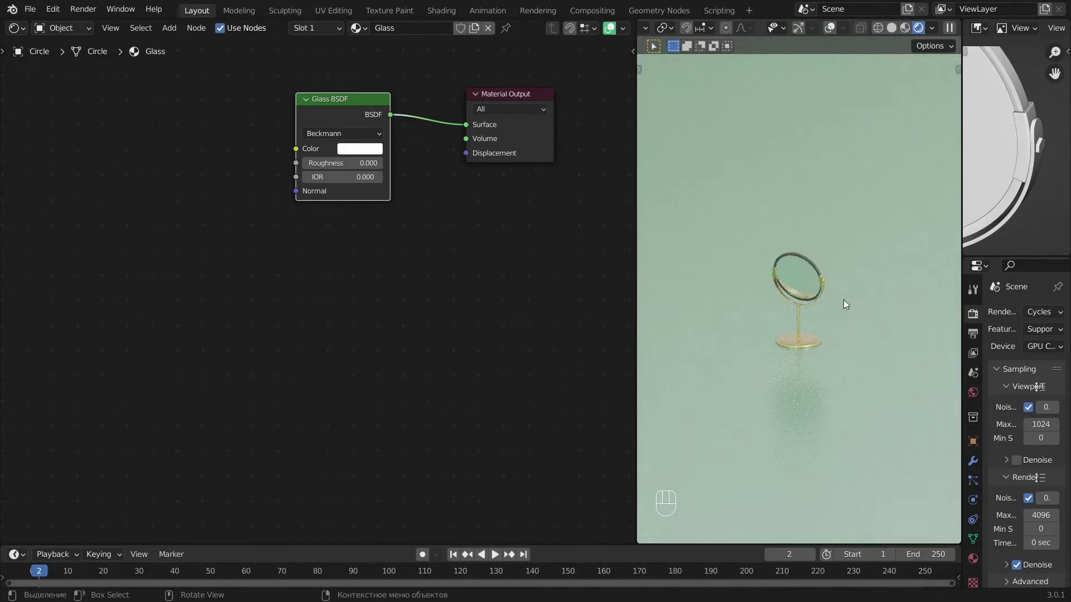
key("KP_0")
scroll(815, 290, "up", 2)
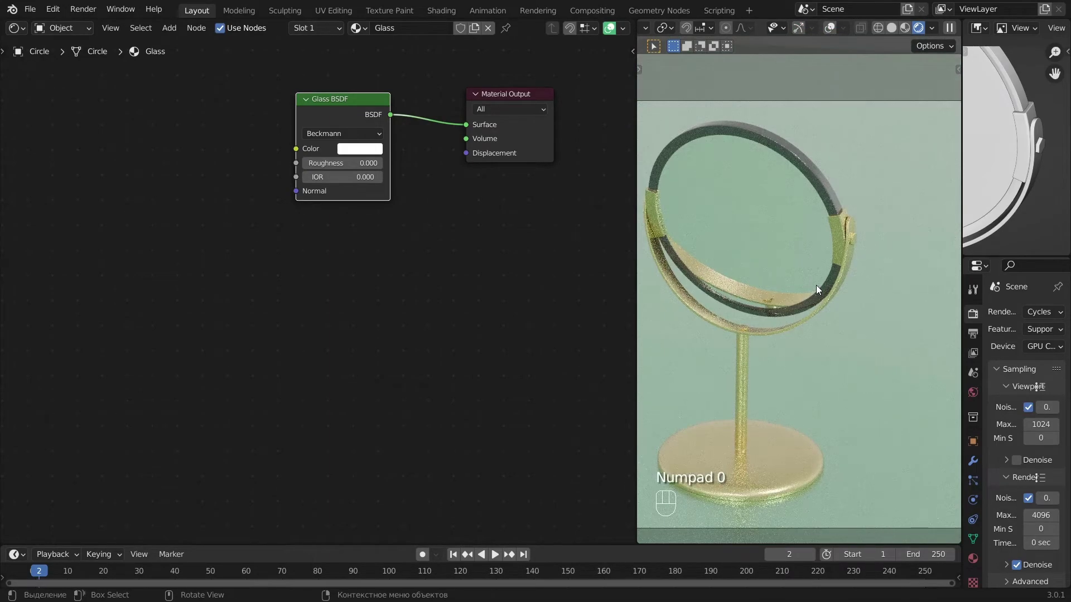
middle_click_drag(785, 315, 827, 322, "shift")
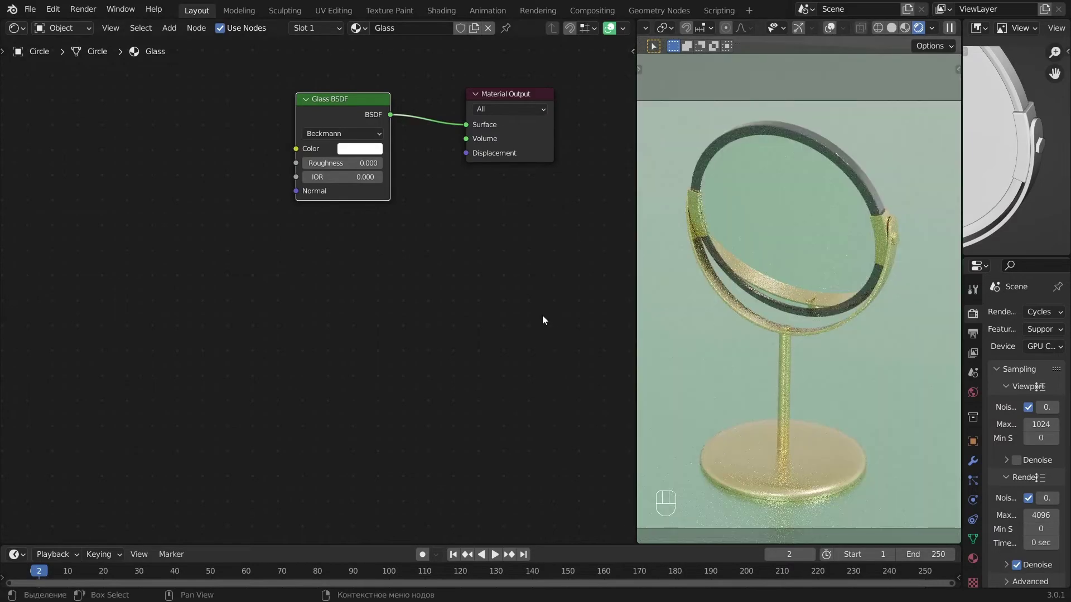
Turn the shader editor into a 3D viewport seen from the top and add an area light at the origin.
left_click(17, 27)
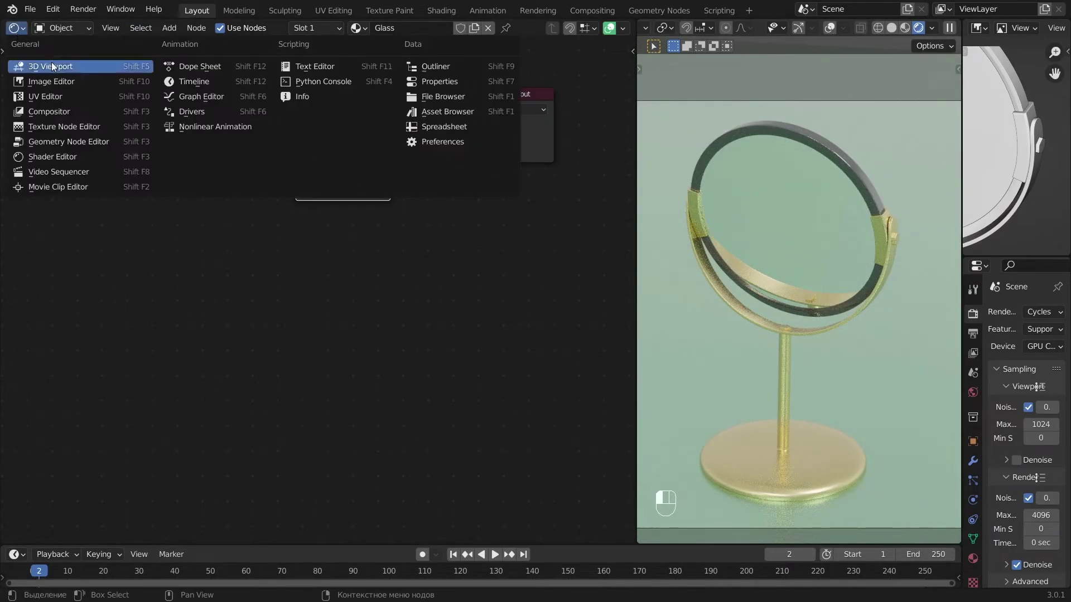
left_click(45, 67)
key("KP_7")
key("shift+a")
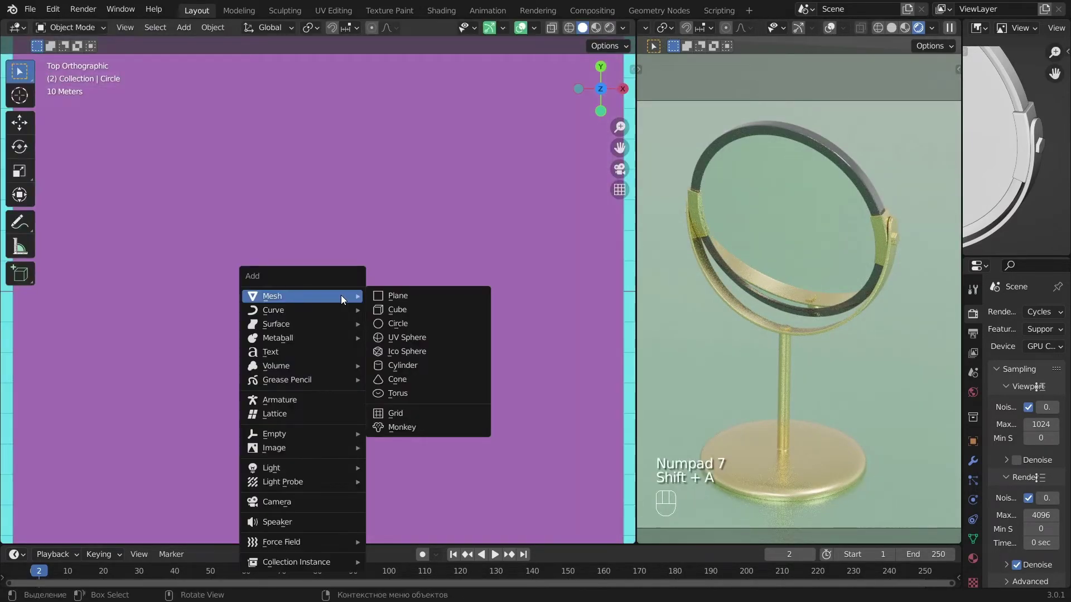
mouse_move(316, 471)
left_click(396, 512)
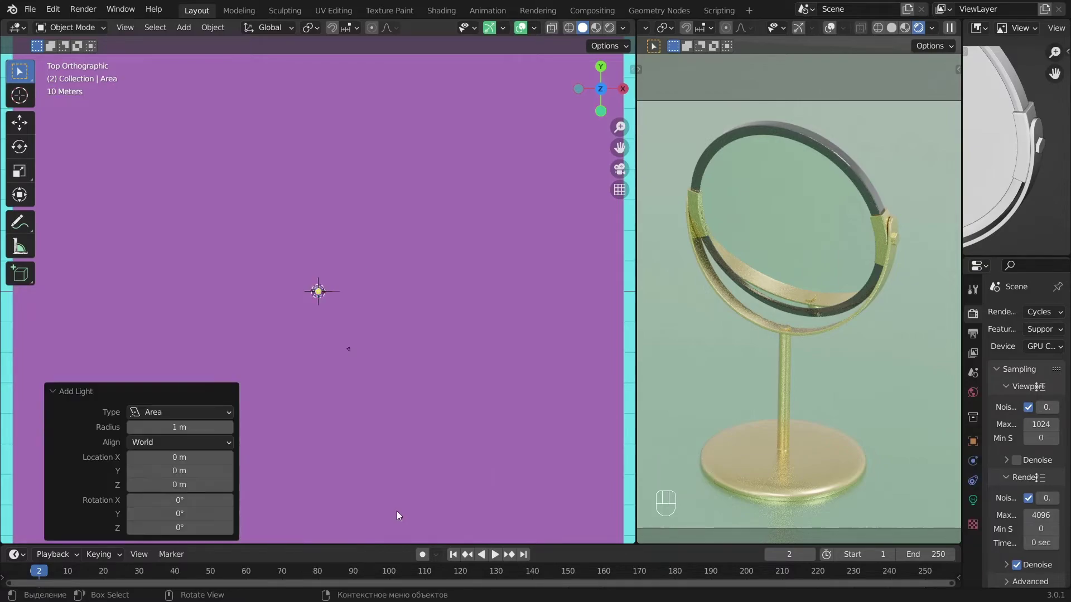
In front view, move the area light about -16 m in X and 36 m up, then rotate it about -25° towards the mirror.
key("KP_1")
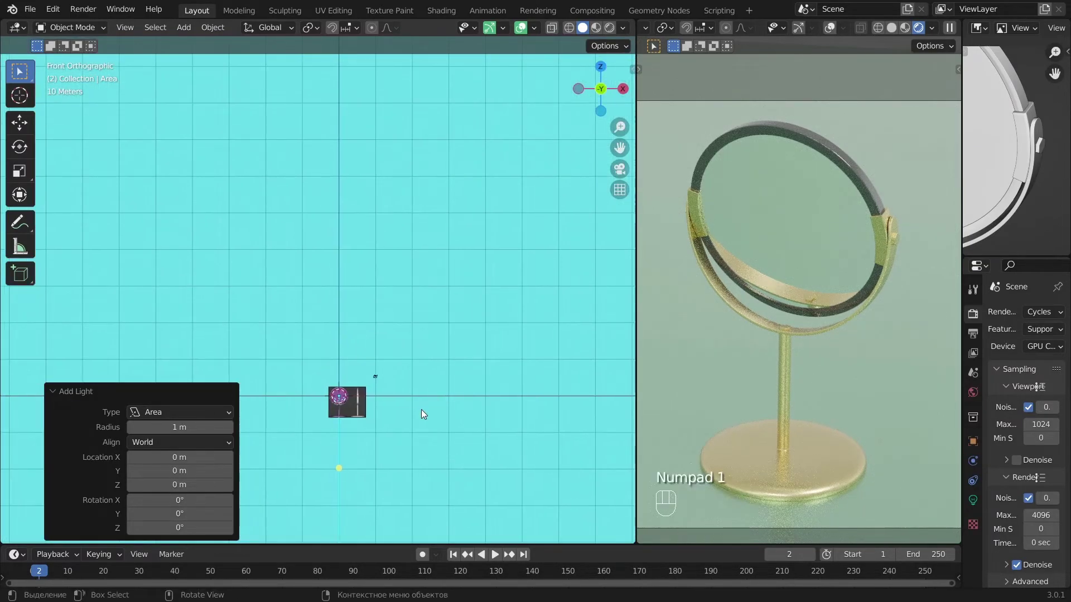
key("g")
left_click(283, 273)
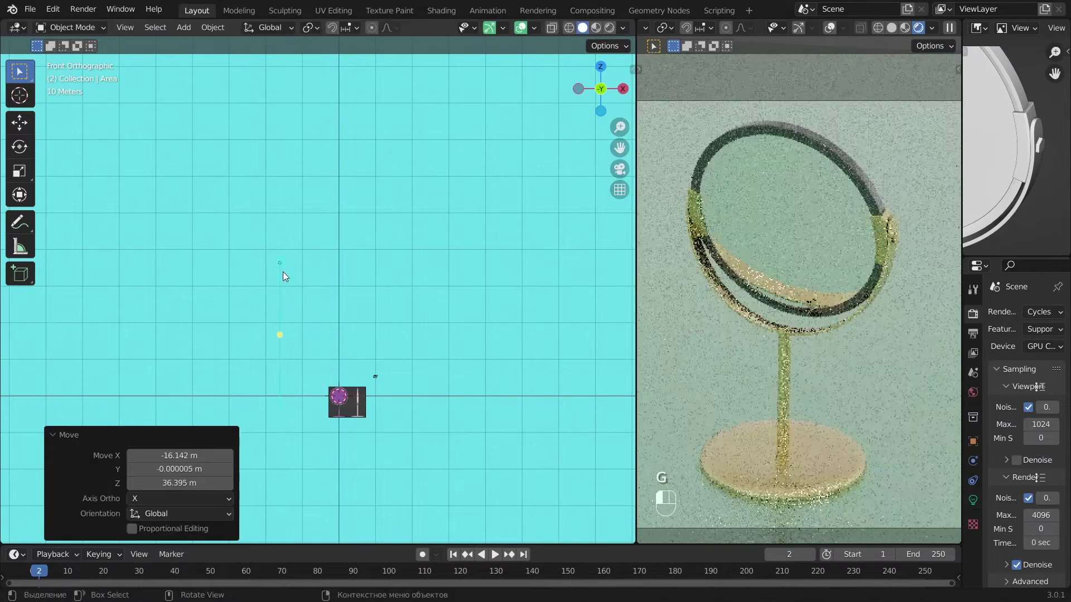
scroll(301, 390, "up", 1)
scroll(270, 433, "down", 1)
key("r")
left_click(440, 292)
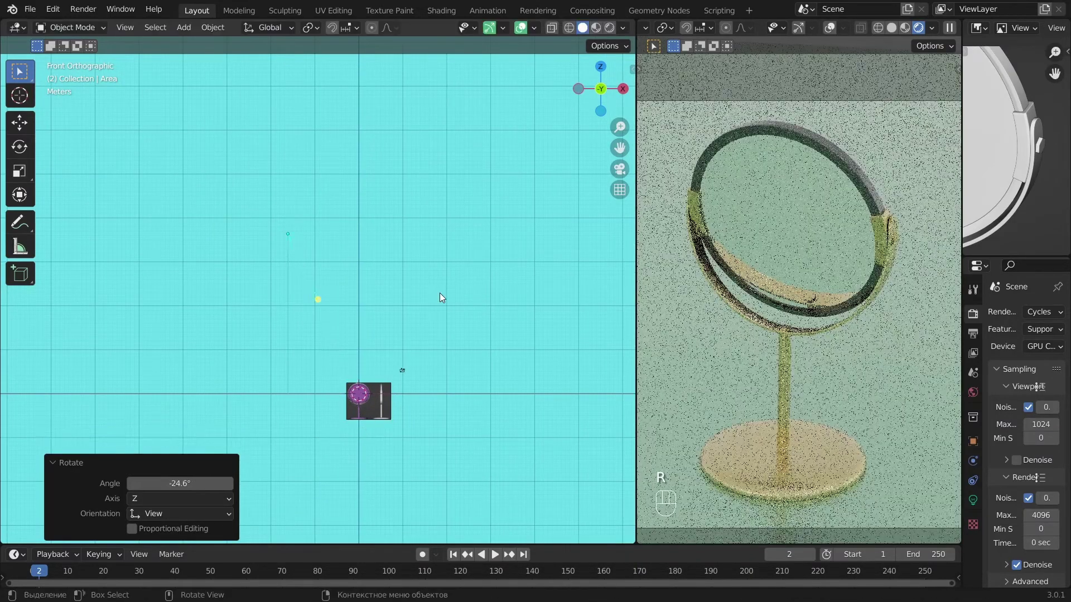
In right view, move the area light about 7.5 m along Y and rotate it about 29° towards the mirror.
key("KP_3")
key("g")
left_click(372, 307)
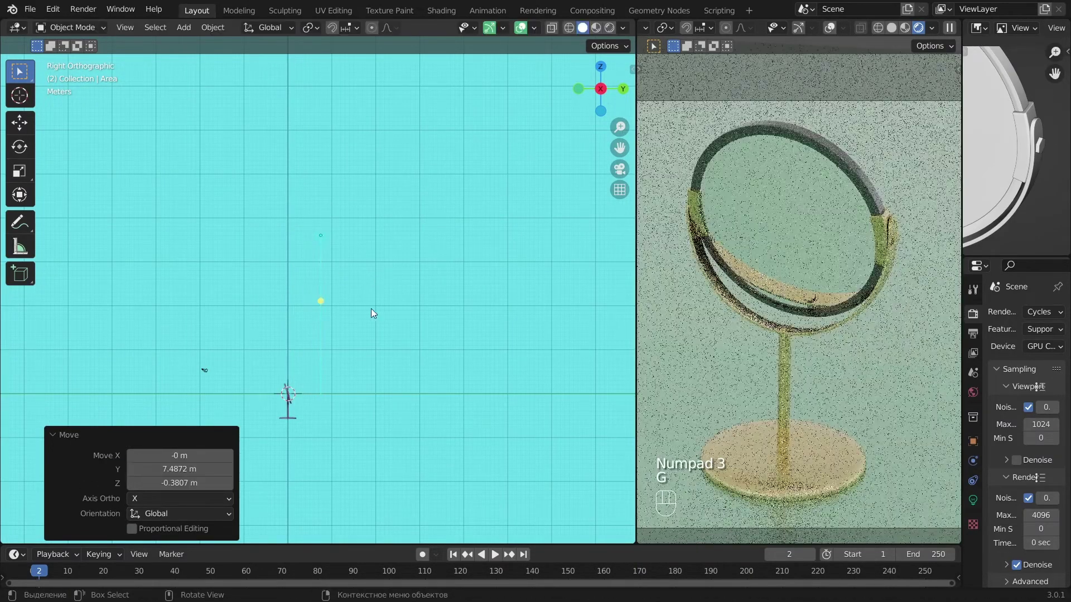
key("r")
left_click(367, 385)
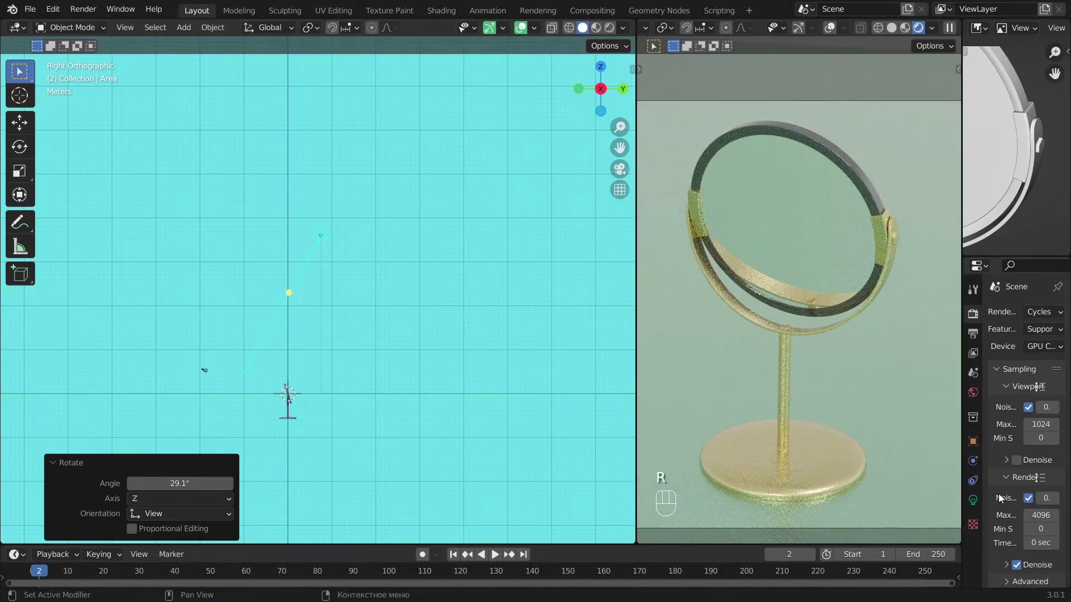
Set the area light's power to 10000 W and widen the rendered viewport again.
left_click(972, 500)
left_click_drag(961, 424, 791, 423)
type("000")
left_click(975, 367)
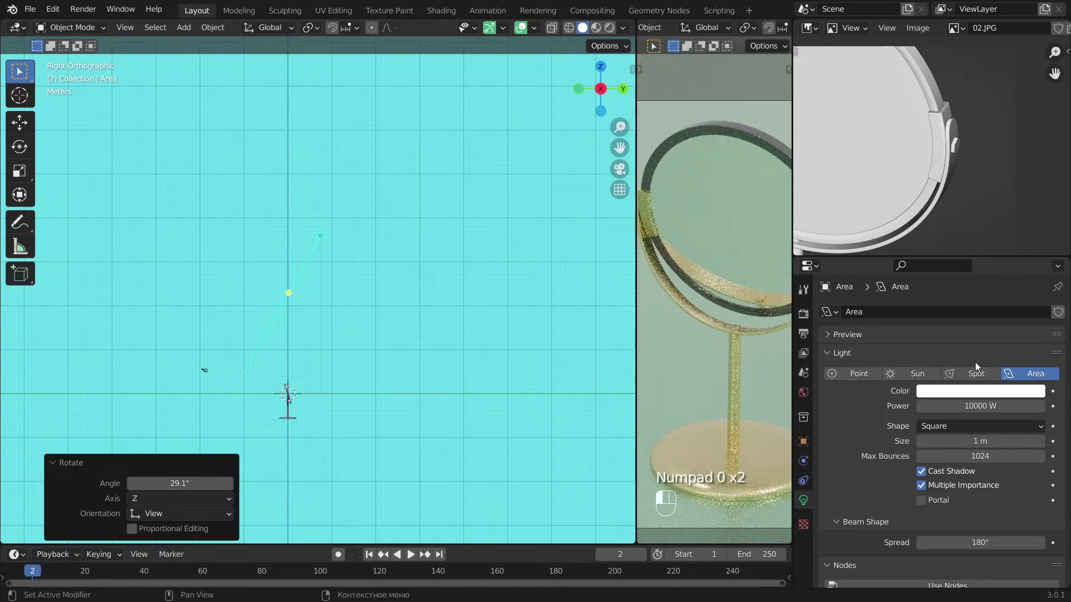
left_click_drag(793, 235, 965, 235)
Examine the mirror's look through the camera and from another angle, in material preview and rendered shading.
scroll(839, 322, "down", 6)
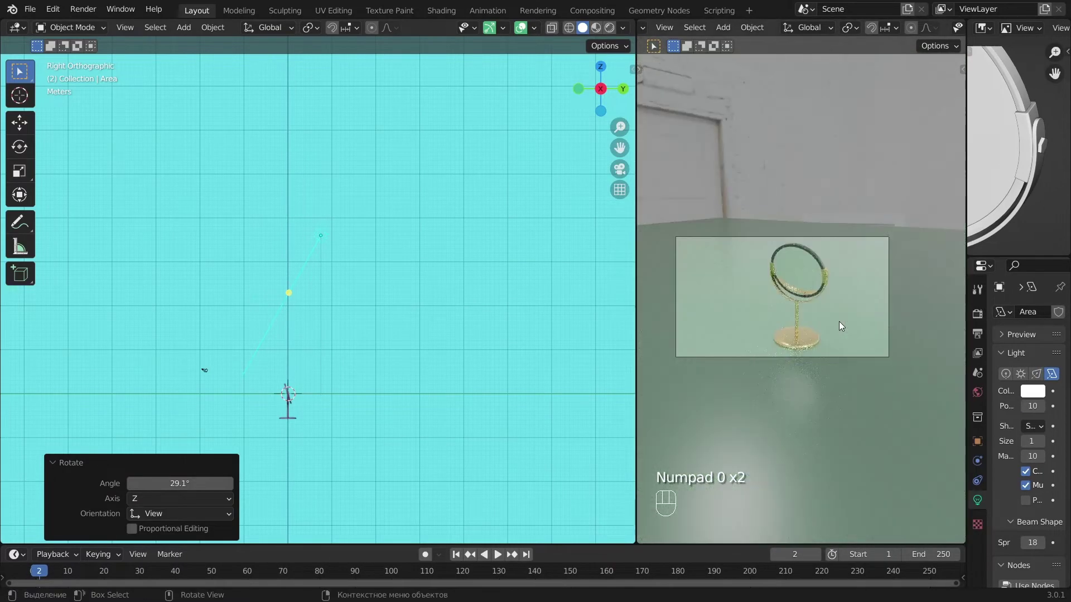
scroll(838, 321, "up", 4)
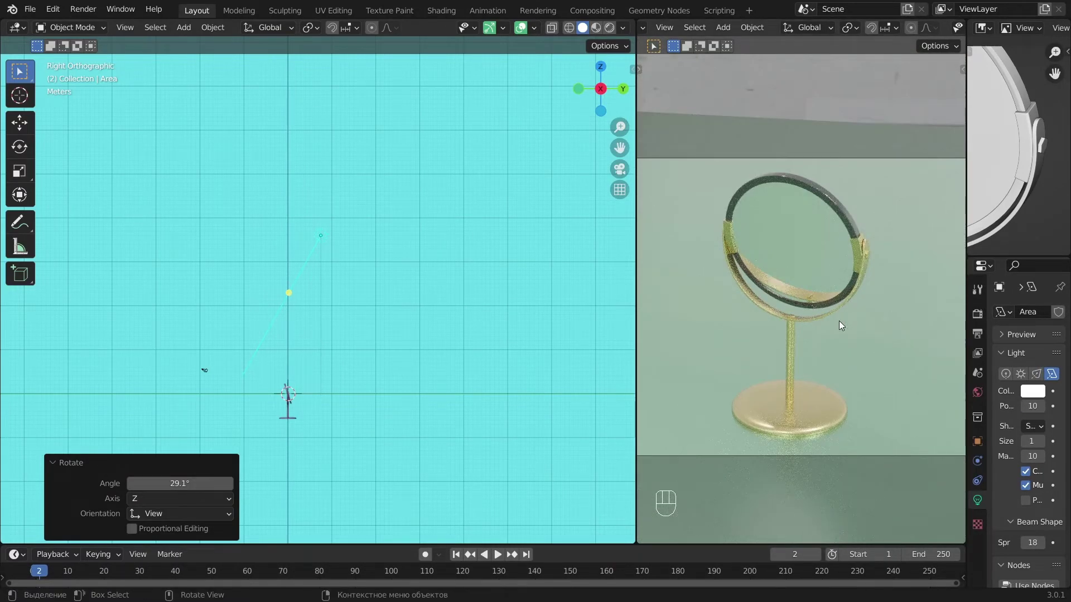
scroll(932, 34, "down", 6)
left_click(926, 27)
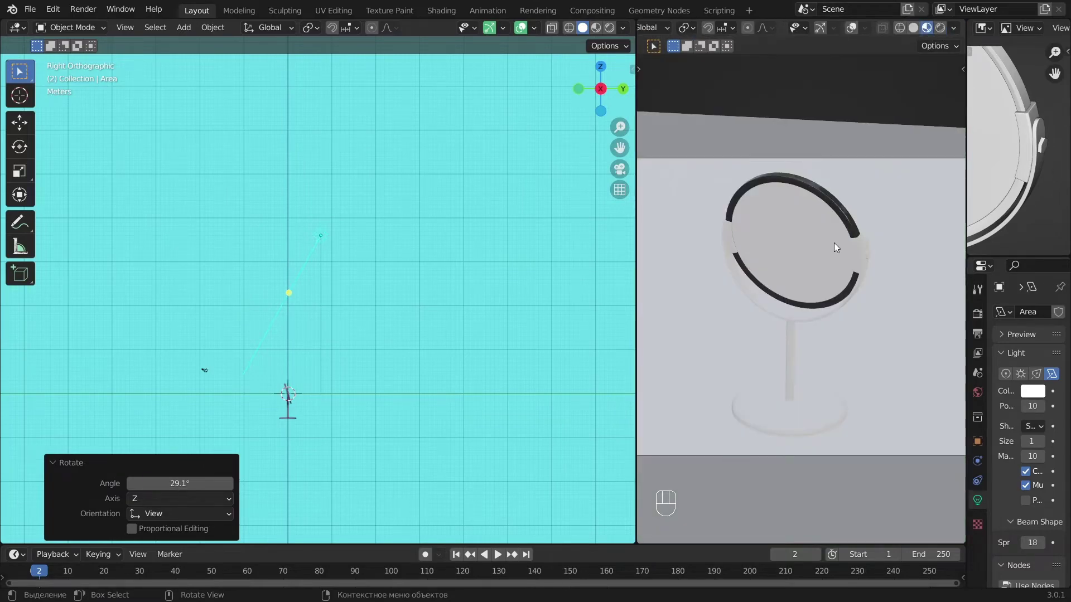
scroll(834, 243, "up", 3)
middle_click_drag(841, 302, 761, 346)
middle_click_drag(761, 346, 945, 350, "alt+shift")
middle_click_drag(944, 351, 896, 336, "alt")
key("KP_0")
left_click(938, 28)
In top view, rotate the area light by about -21°.
key("KP_1")
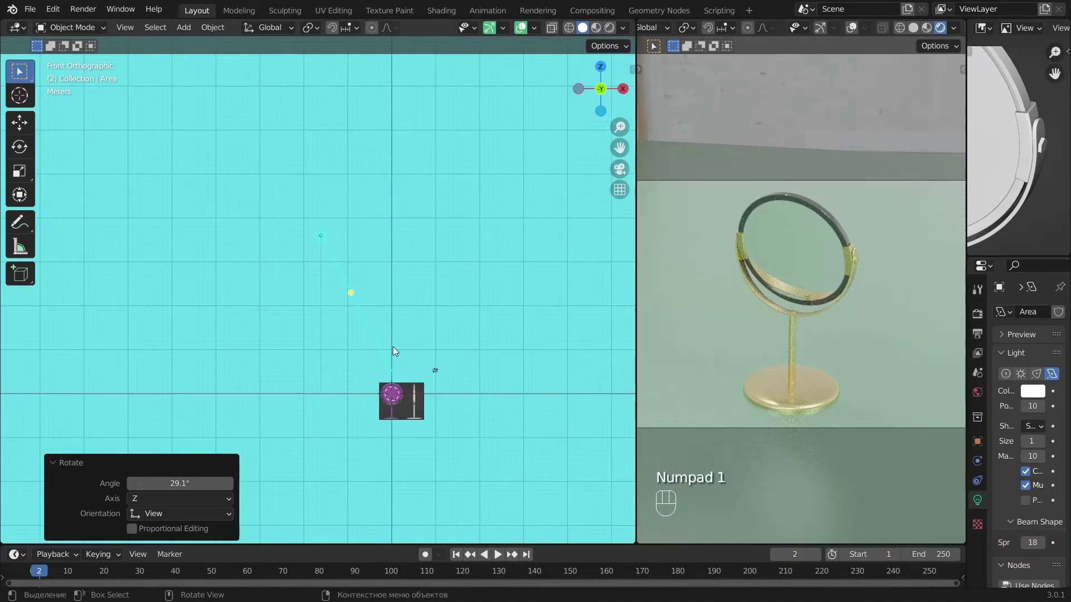
key("KP_7")
key("r")
left_click(438, 413)
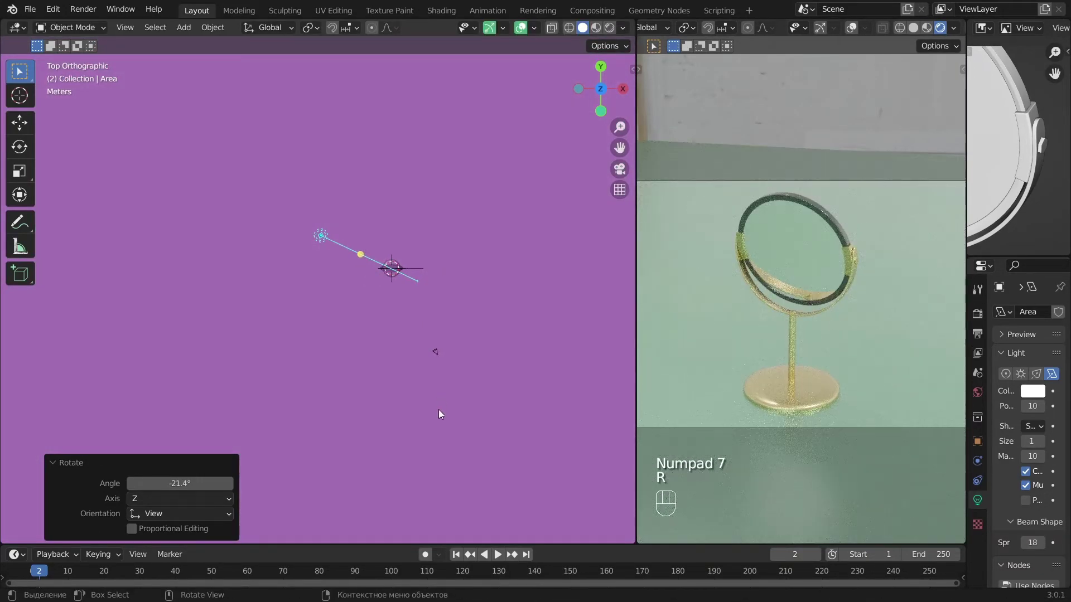
In front view, rotate the area light by 10° and move it about 2 m in X and 6.5 m down.
key("KP_1")
key("r")
left_click(389, 356)
key("g")
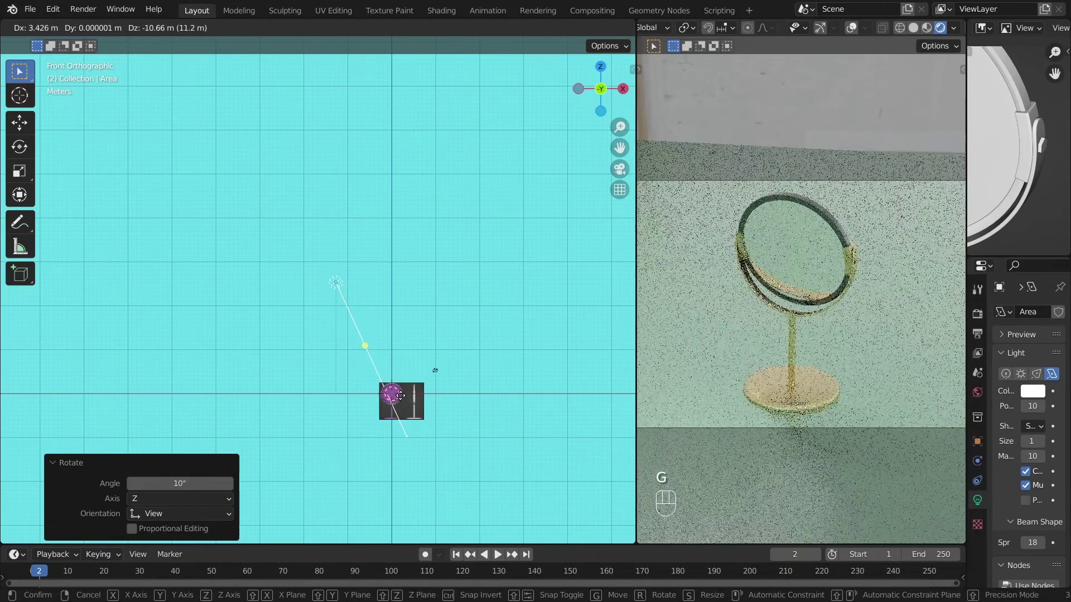
left_click(396, 380)
In right view, rotate the area light by about 10° and widen the properties area.
key("KP_3")
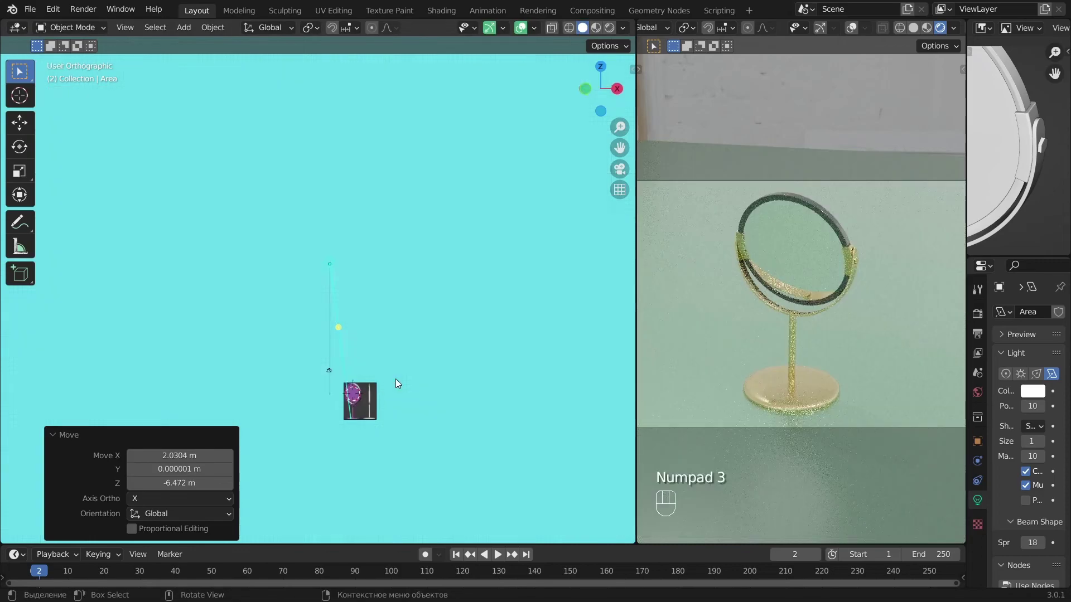
key("r")
left_click(271, 433)
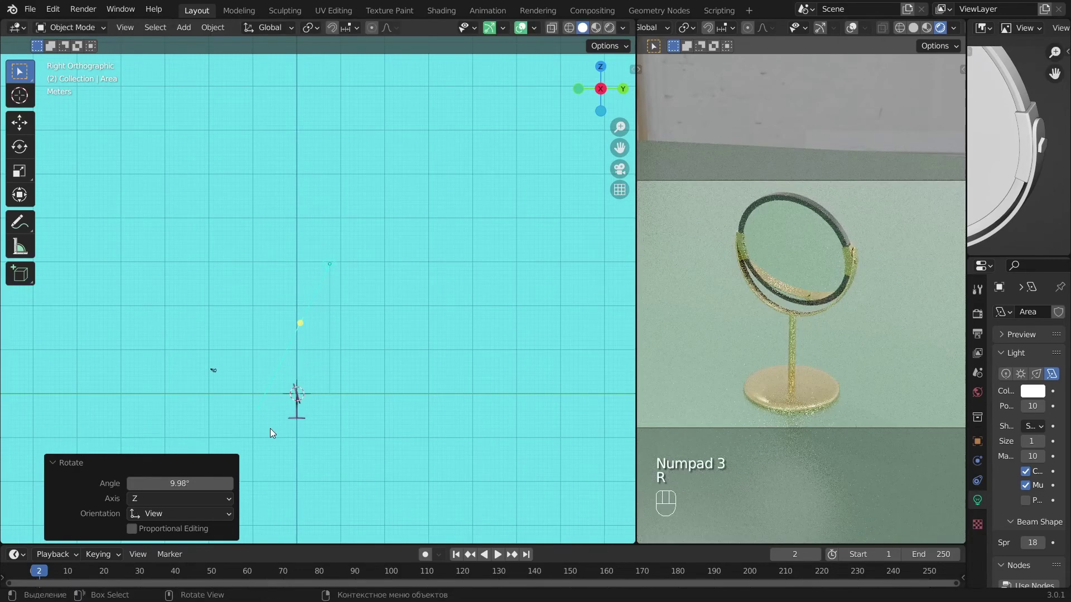
left_click_drag(967, 362, 908, 362)
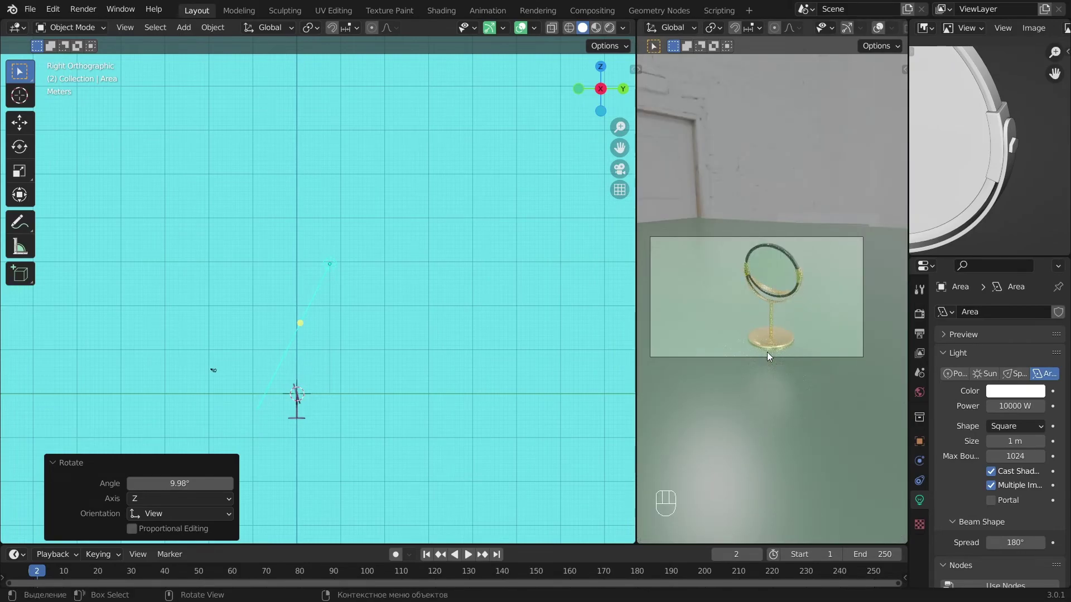
Open the World's shader nodes and set the Z rotation of the HDRI's Mapping node to 81°.
left_click(58, 27)
left_click(21, 28)
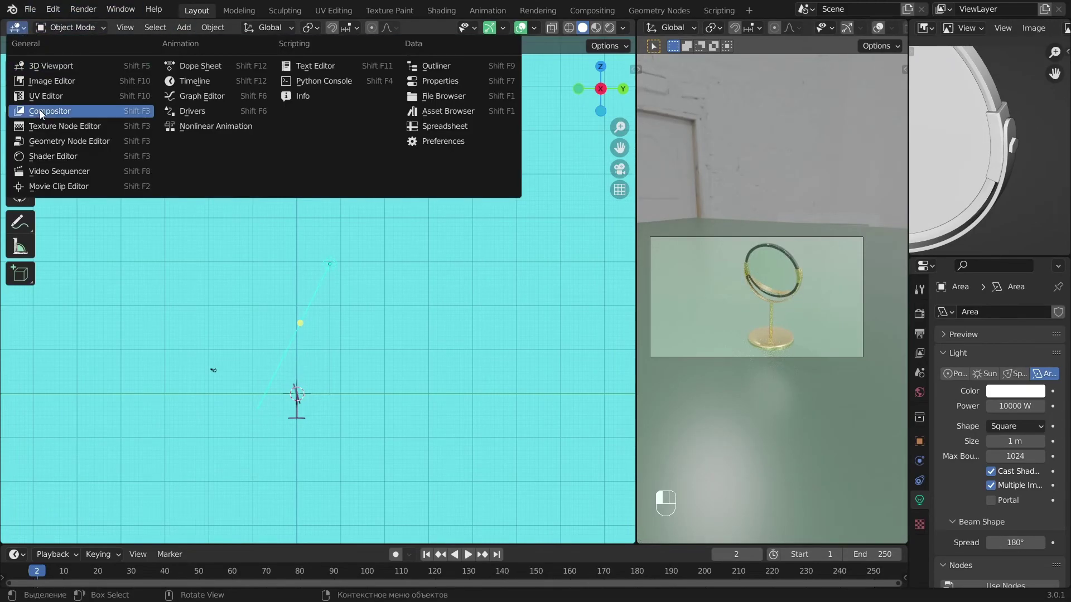
left_click(50, 158)
left_click(72, 27)
left_click(66, 60)
left_click_drag(392, 228, 497, 314, "alt+shift")
left_click_drag(177, 327, 445, 313, "alt+shift")
left_click(313, 337)
type("81")
key("Return")
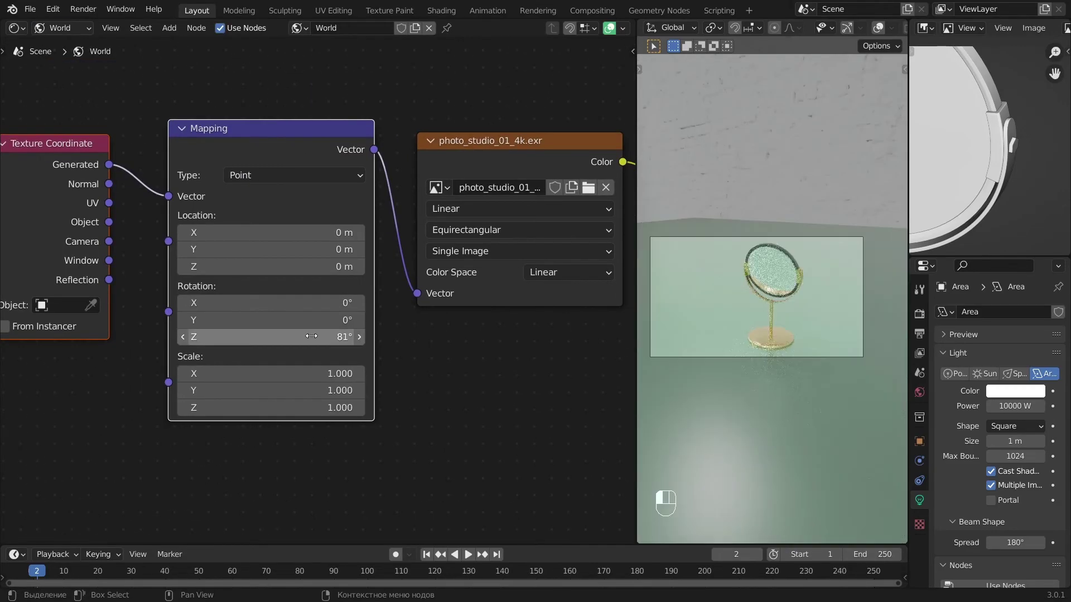
Enlarge the rendered viewport slightly and start rendering the image from the camera.
left_click_drag(638, 23, 600, 27)
left_click(83, 9)
left_click(111, 24)
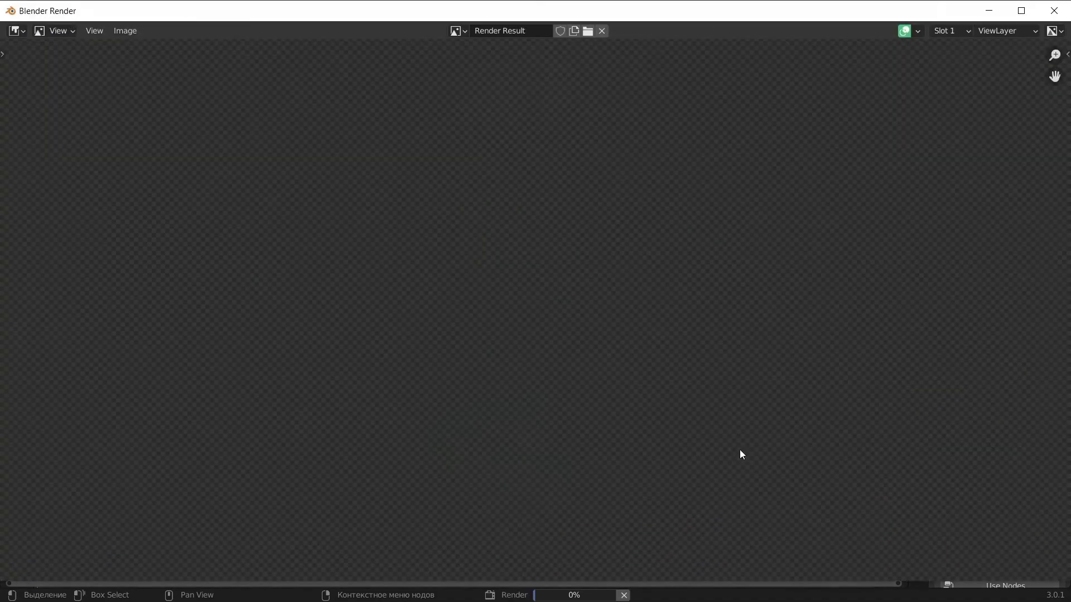